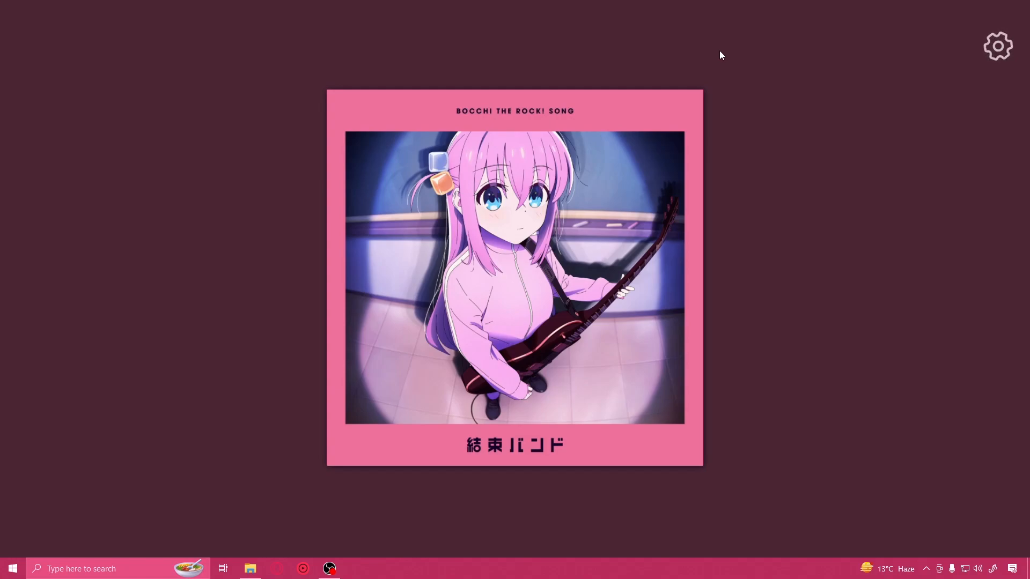
Step: Switch to the Opera browser and start downloading the 64-bit PC (AMD64) desktop image of Ubuntu 16.04.7 LTS
click(277, 566)
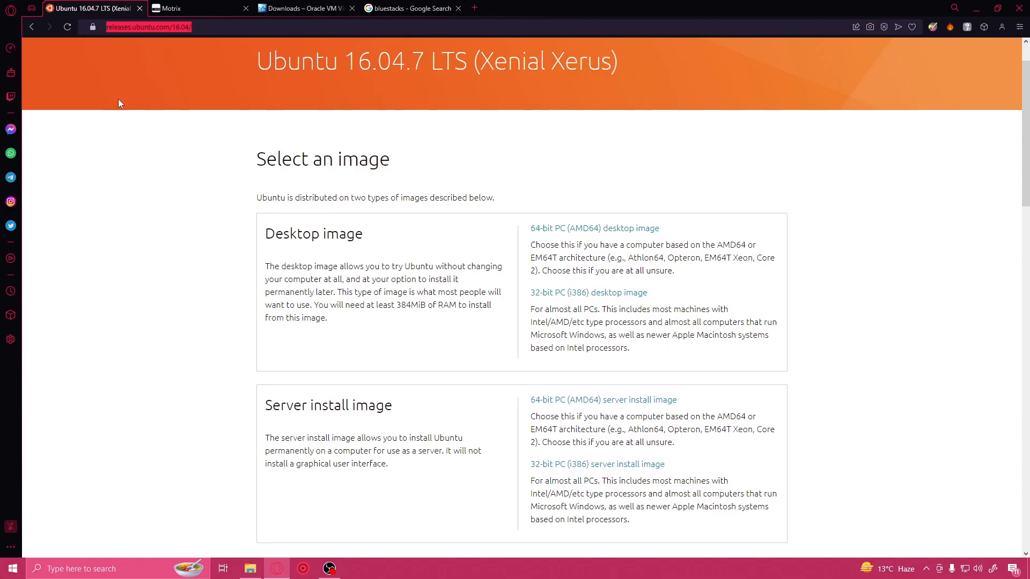
click(188, 27)
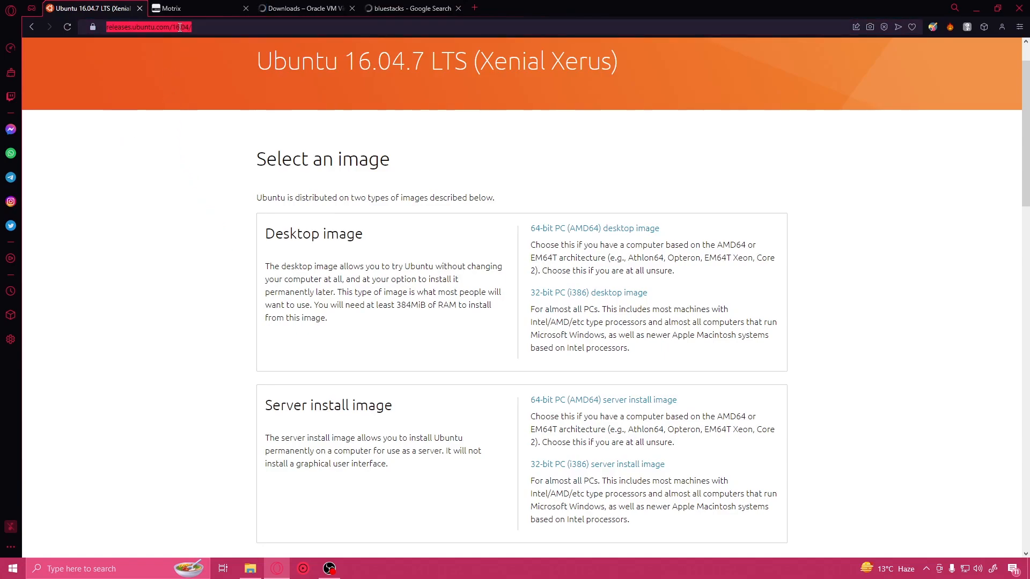
click(338, 266)
drag(344, 60, 405, 59)
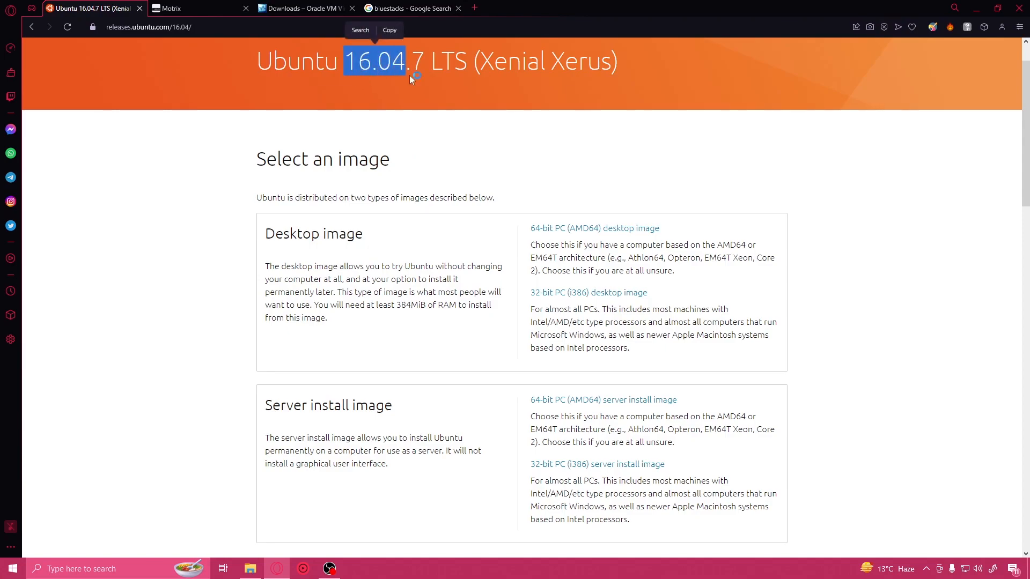
click(421, 122)
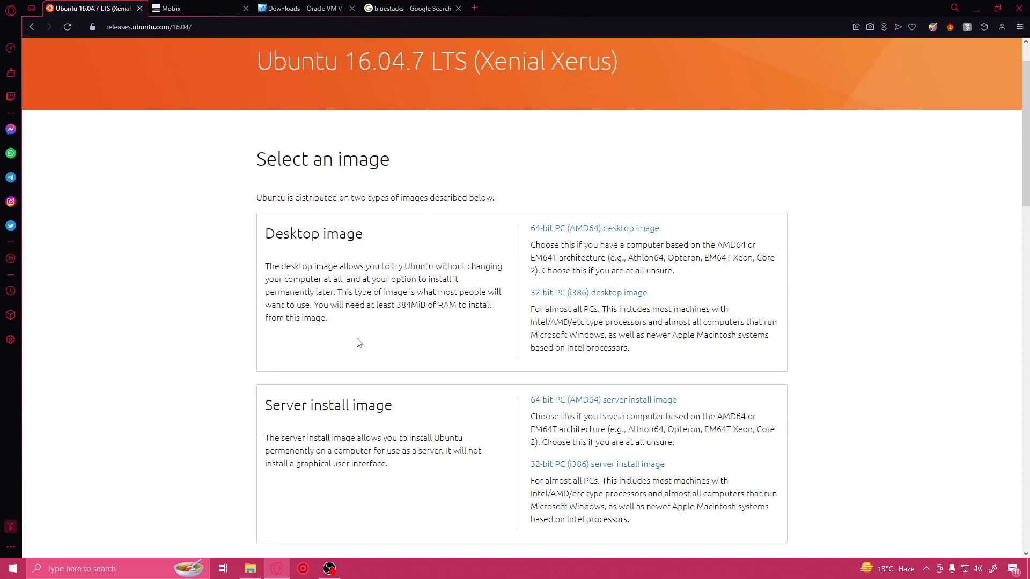
drag(263, 236, 361, 232)
click(333, 232)
click(547, 229)
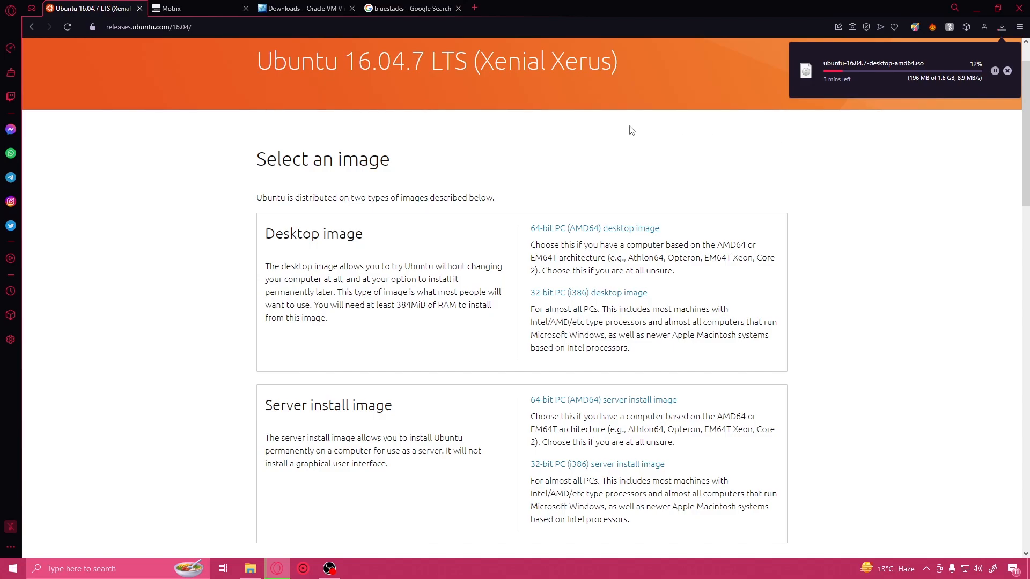
Step: Cancel the browser's download of ubuntu-16.04.7-desktop-amd64.iso and open the full downloads list
click(189, 6)
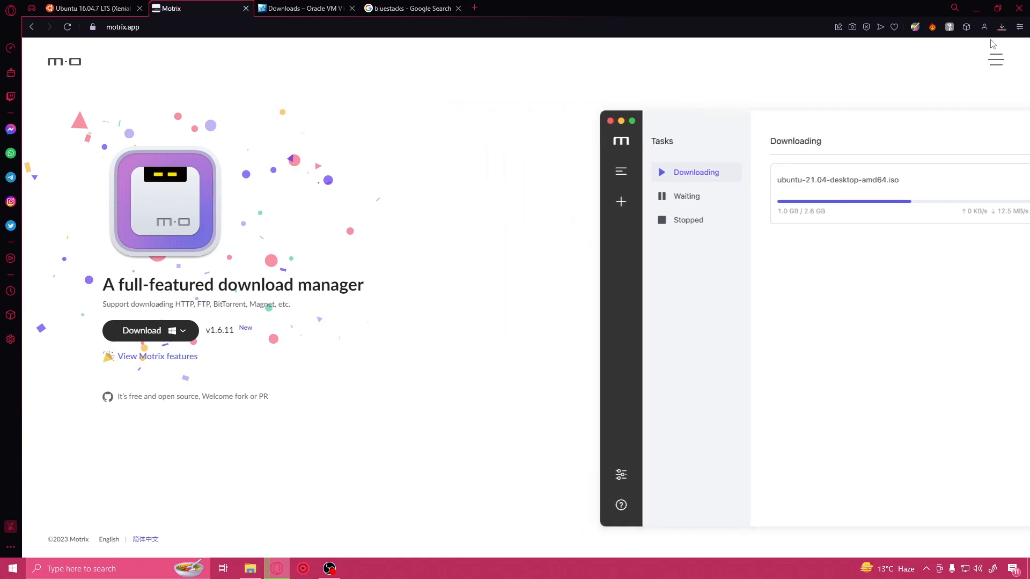
click(1000, 28)
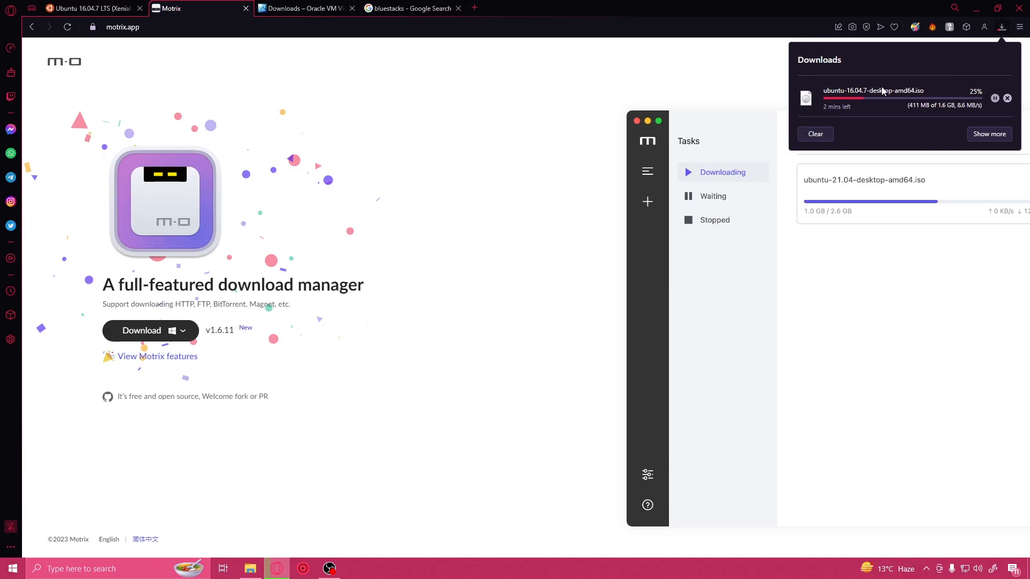
click(685, 70)
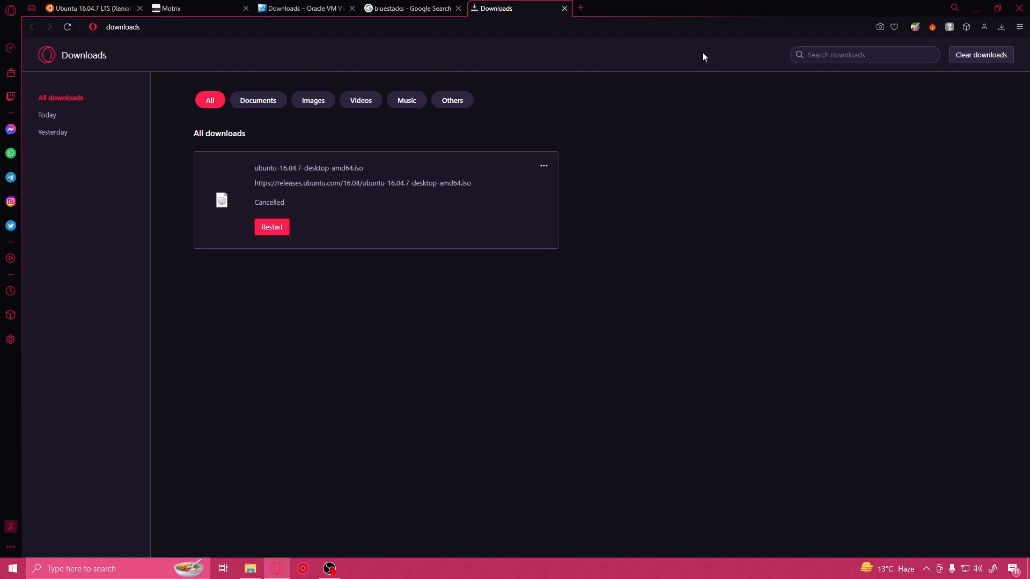
Step: Download the Windows installer of Motrix 1.6.11 from motrix.app and launch it
click(195, 9)
click(147, 338)
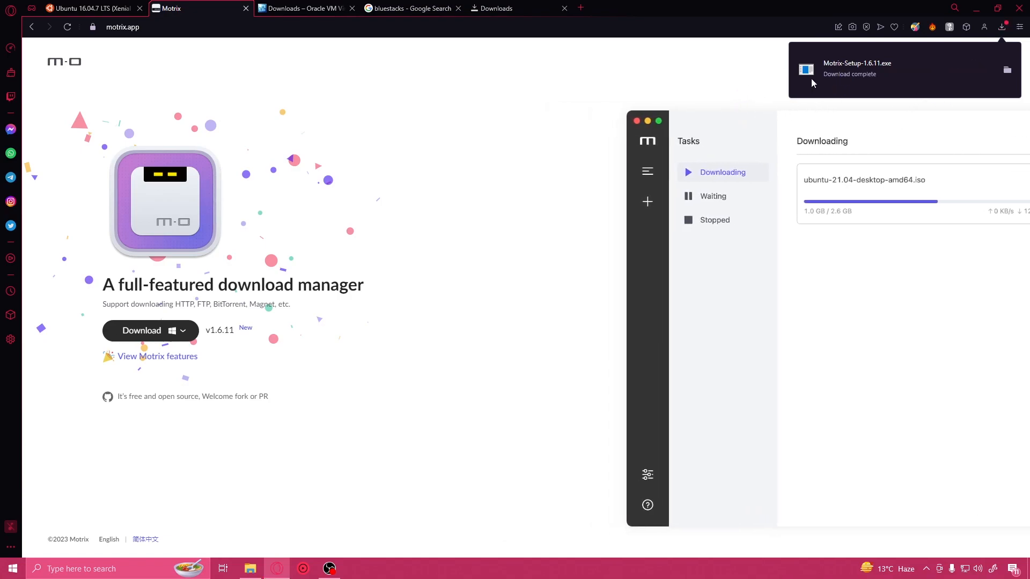
double_click(861, 69)
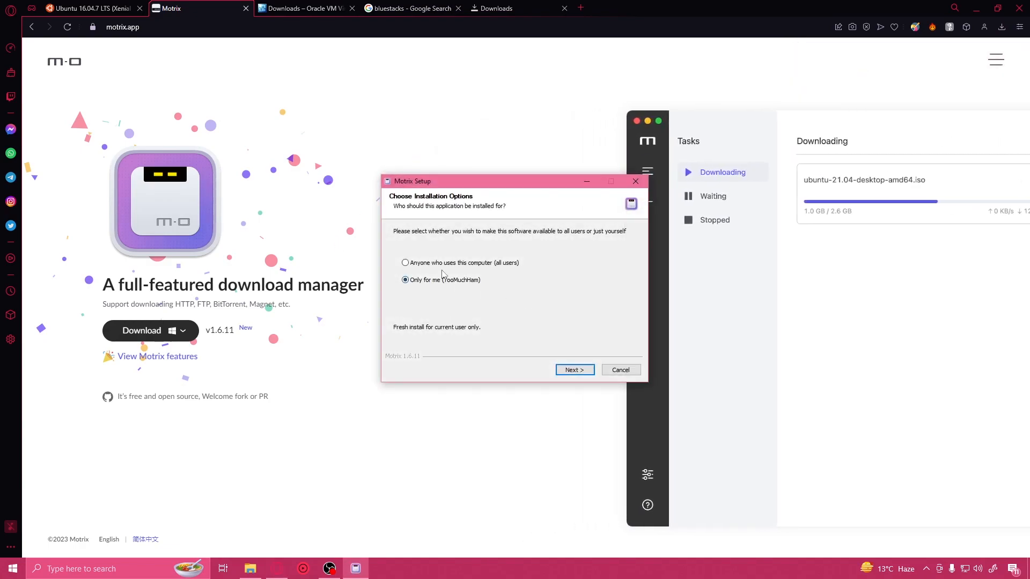
Step: Install Motrix for anyone who uses this computer and run it when setup finishes
click(435, 263)
click(574, 370)
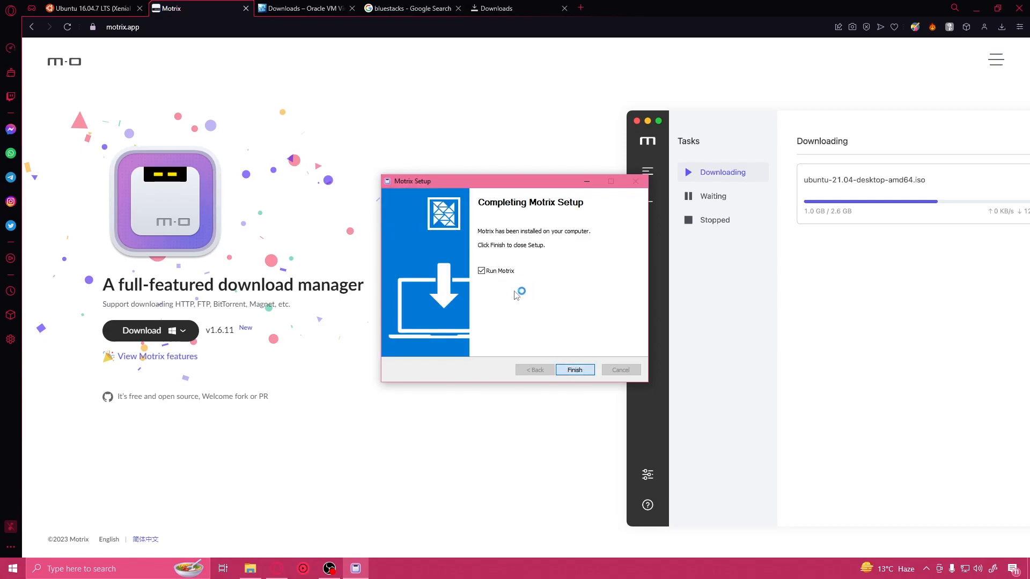
key(Return)
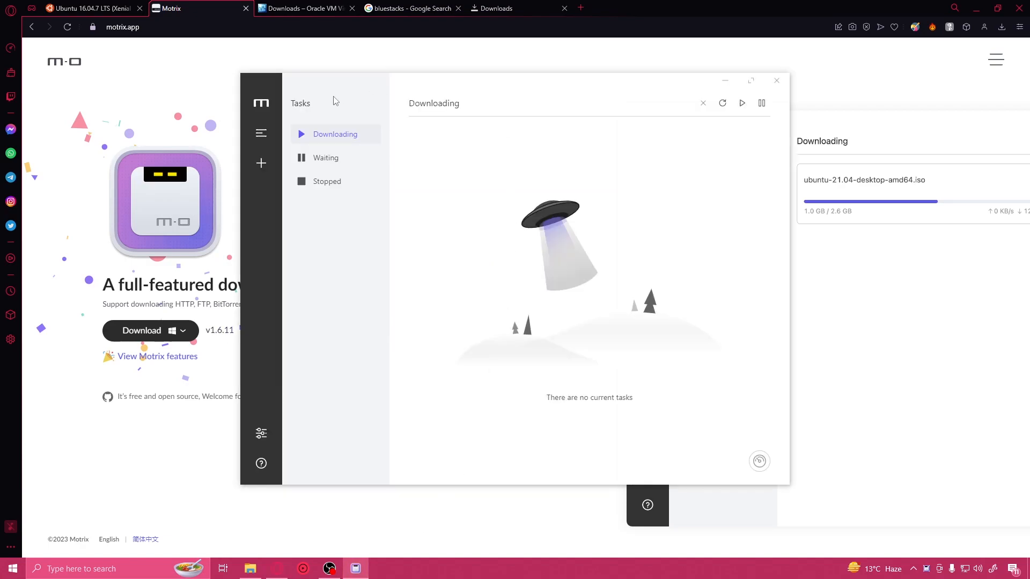
Step: Set the Motrix appearance to Dark in the basic preferences and return to the task list
click(262, 434)
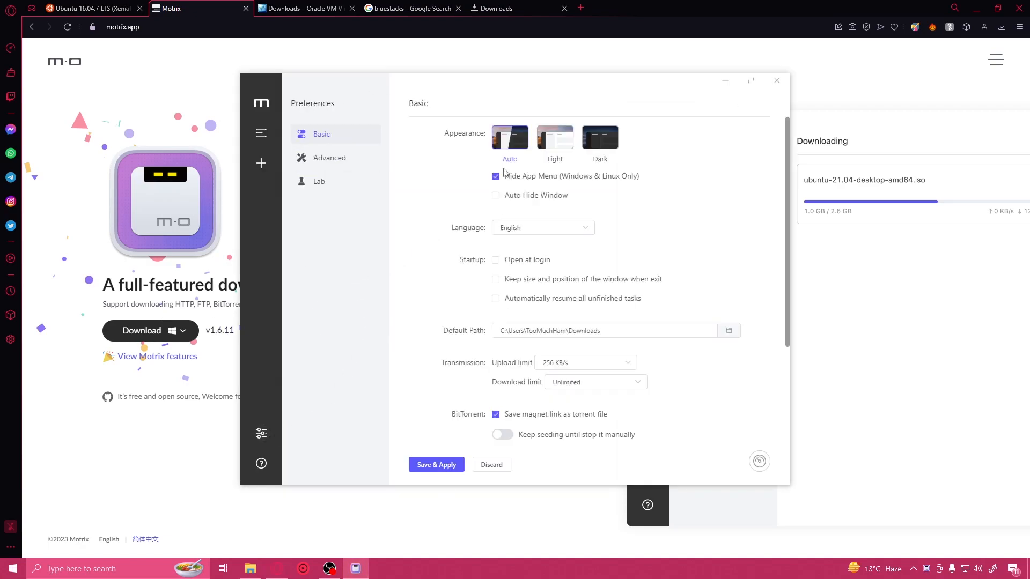
click(600, 140)
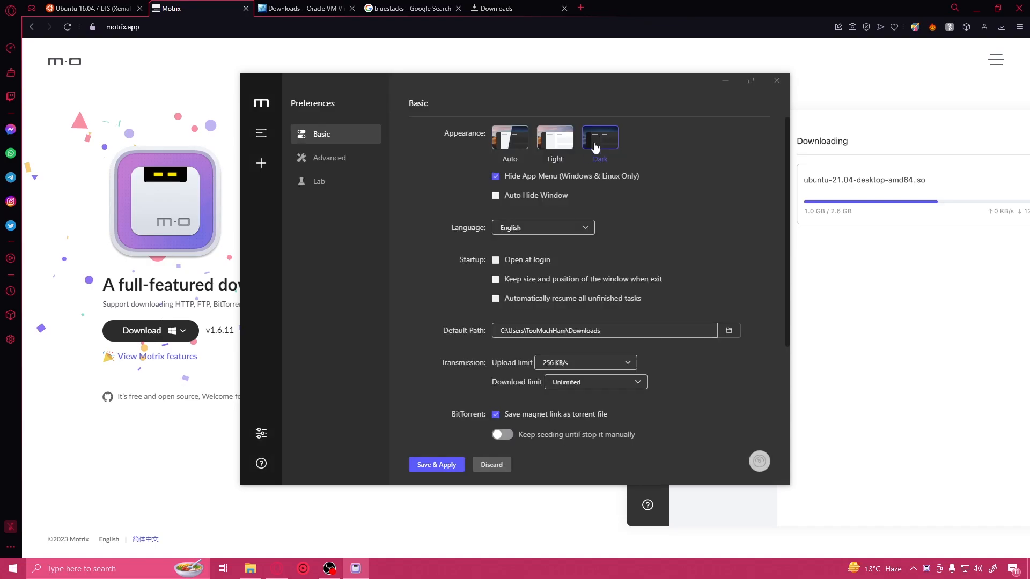
click(261, 133)
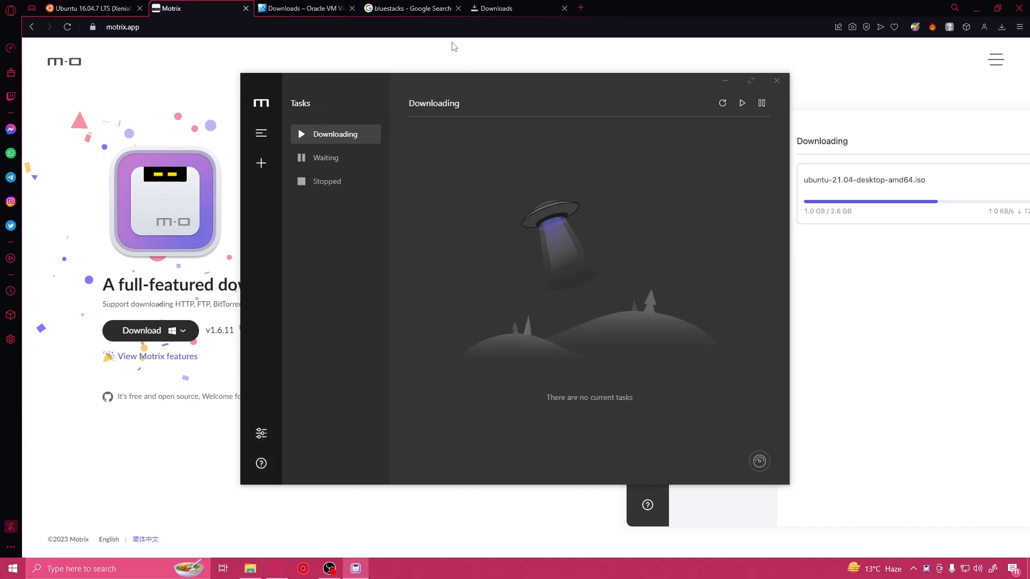
Step: Copy the Ubuntu 16.04.7 ISO link from the browser's downloads list and submit it as a new URL download in Motrix
click(490, 13)
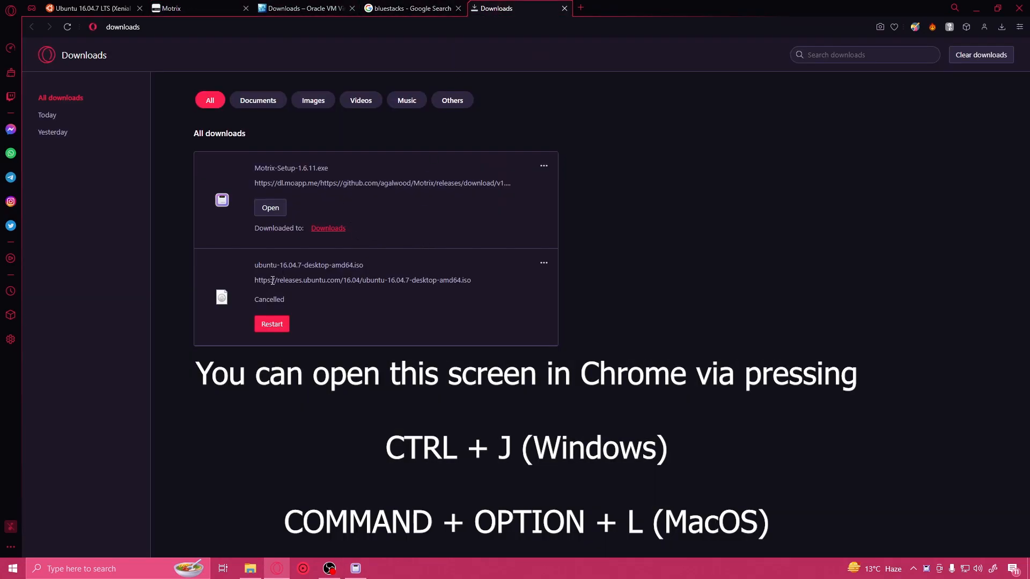
drag(256, 281, 454, 290)
click(376, 260)
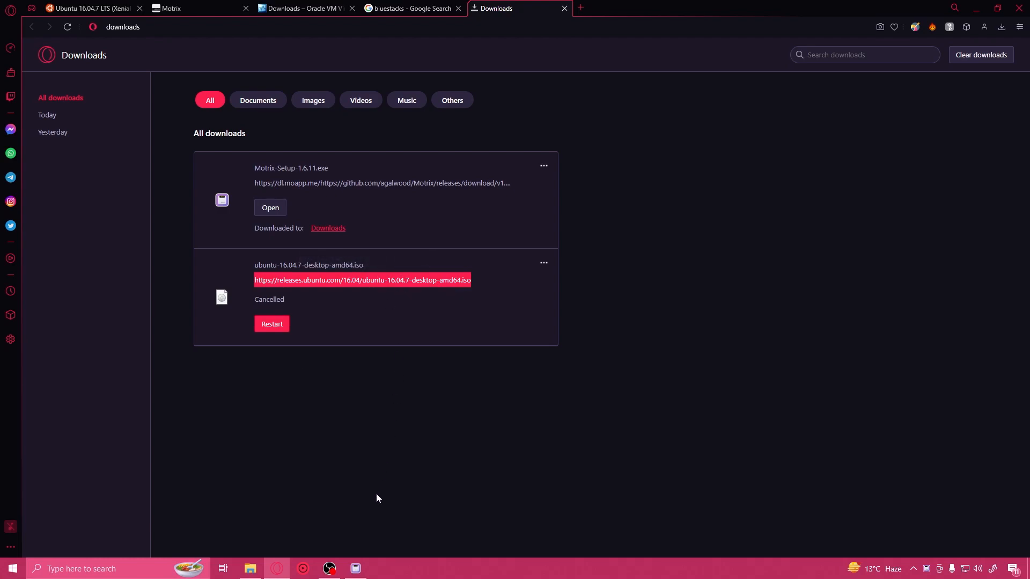
click(355, 568)
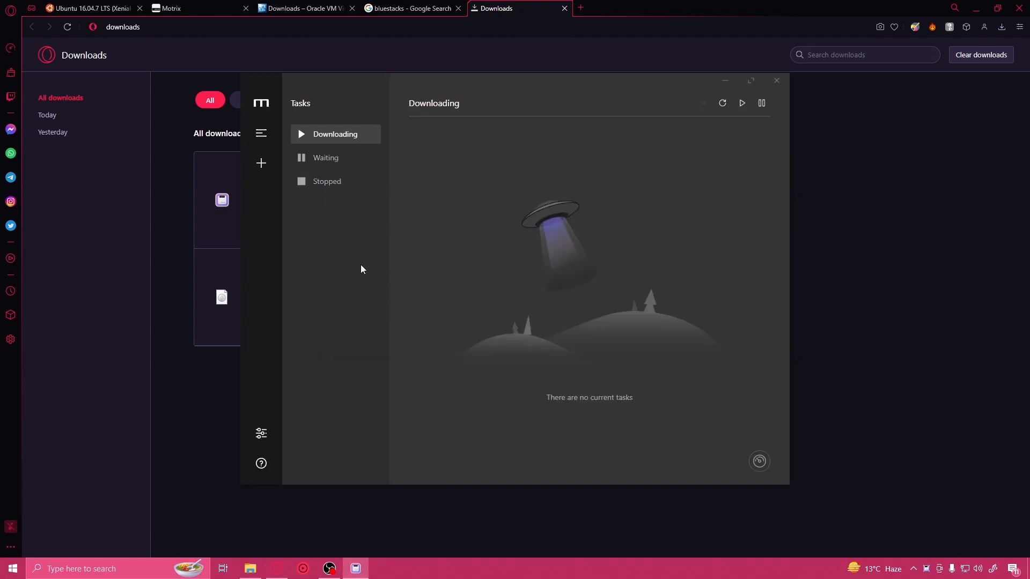
click(261, 163)
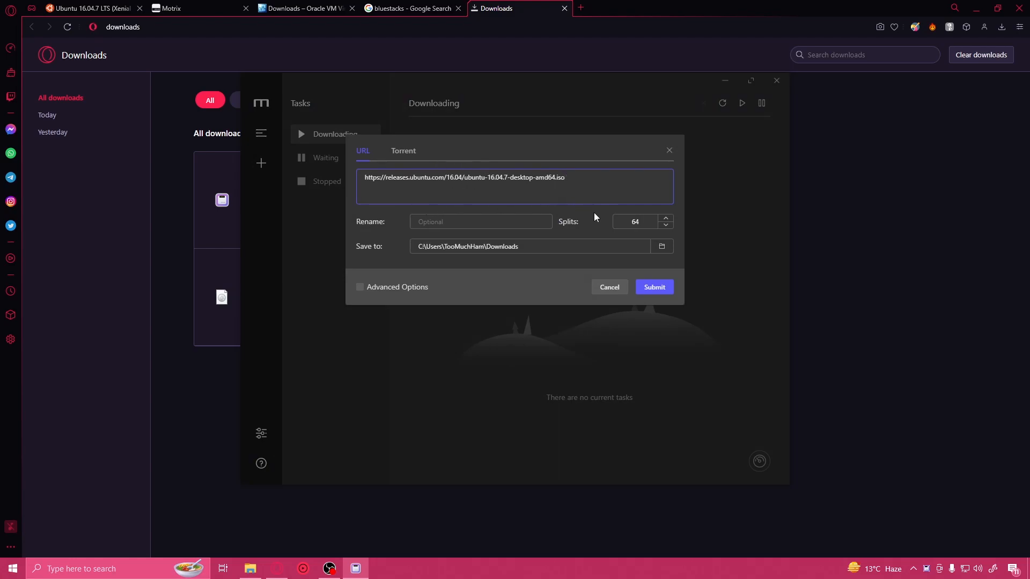
click(660, 289)
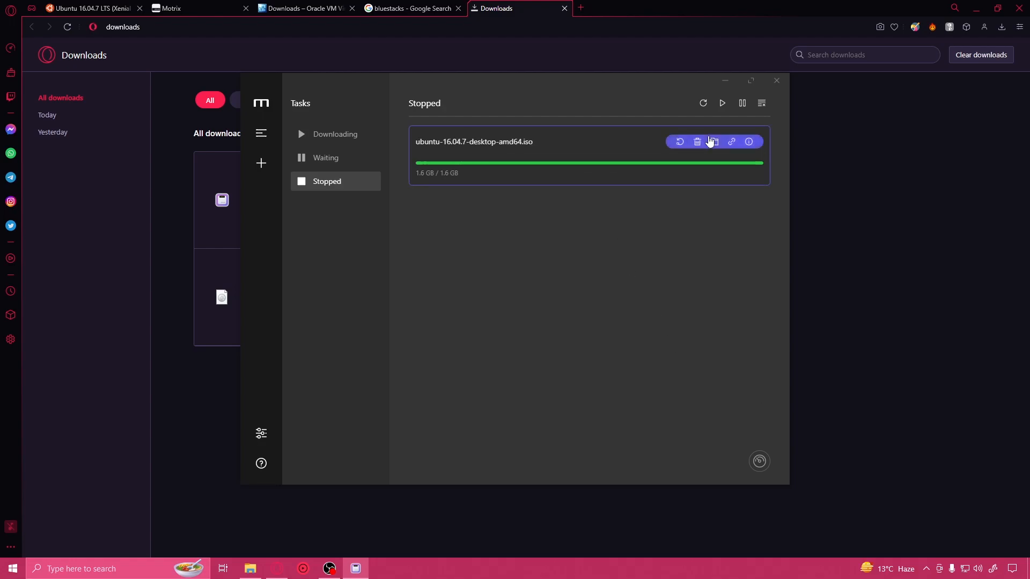
Step: Show the downloaded ubuntu-16.04.7-desktop-amd64.iso in its folder, and minimize the file window
click(714, 142)
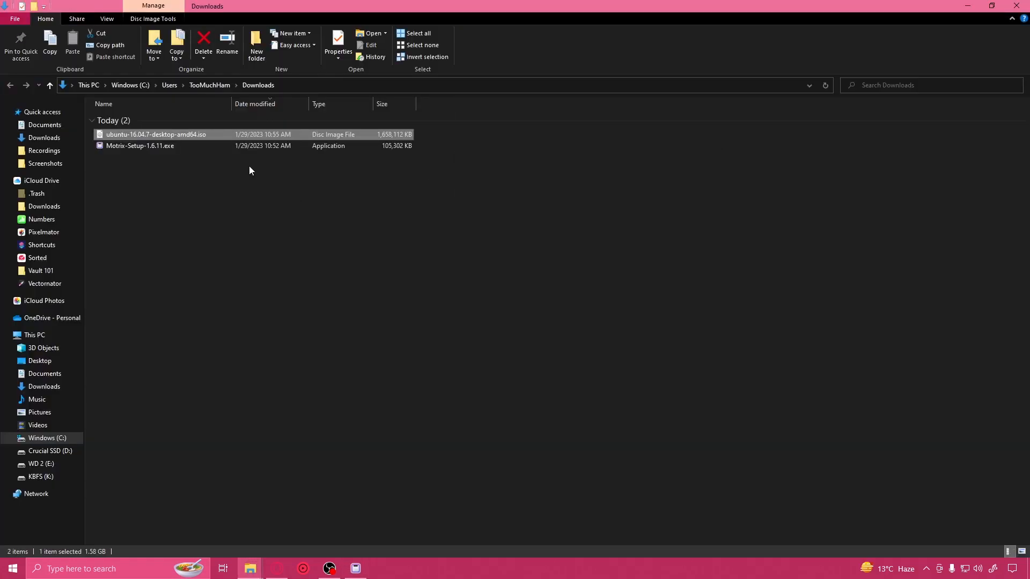
click(202, 134)
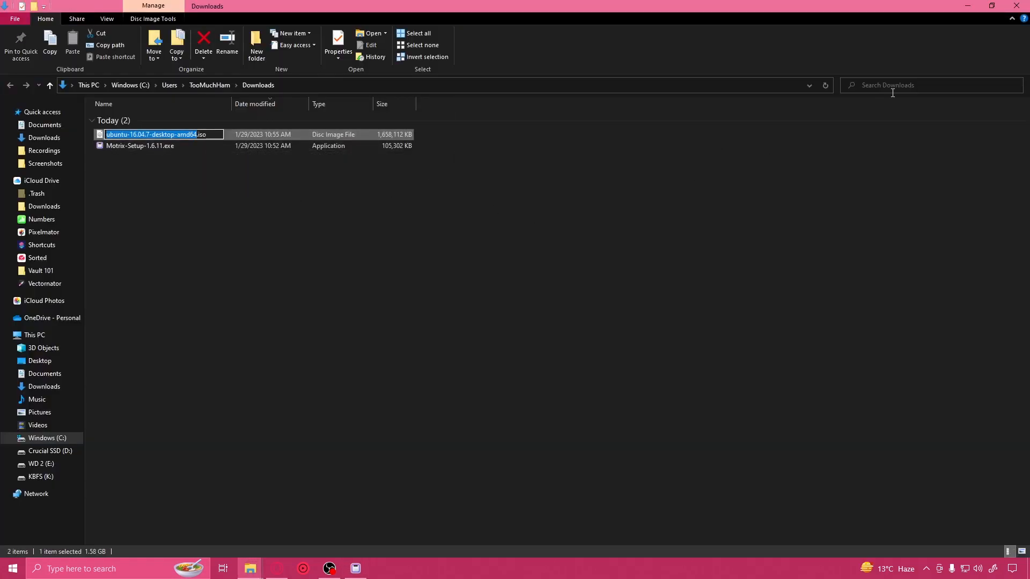
click(965, 6)
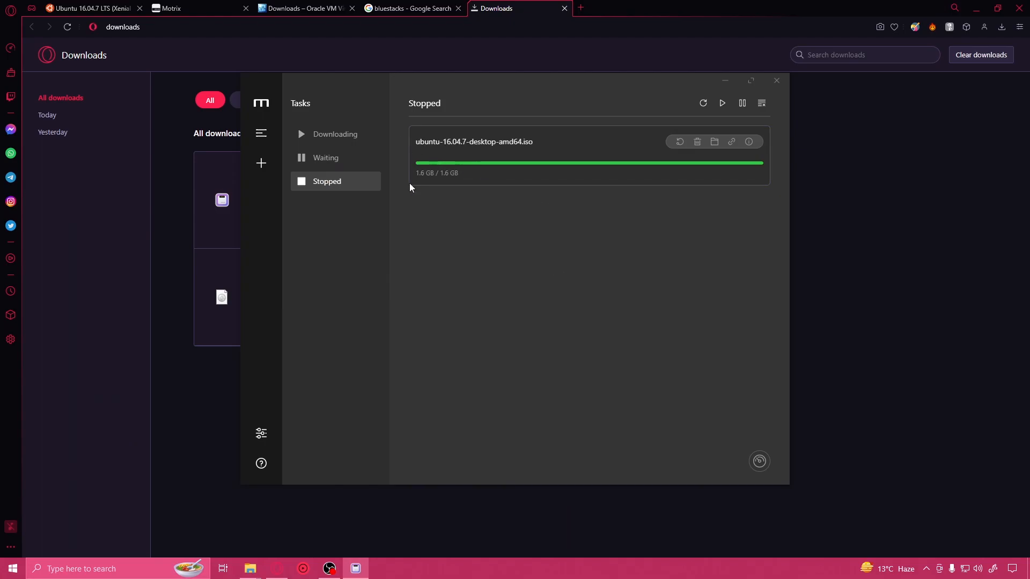
Step: Download the VirtualBox 7.0.6 package for Windows hosts from virtualbox.org, saving VirtualBox-7.0.6-155176-Win.exe to Downloads
click(301, 8)
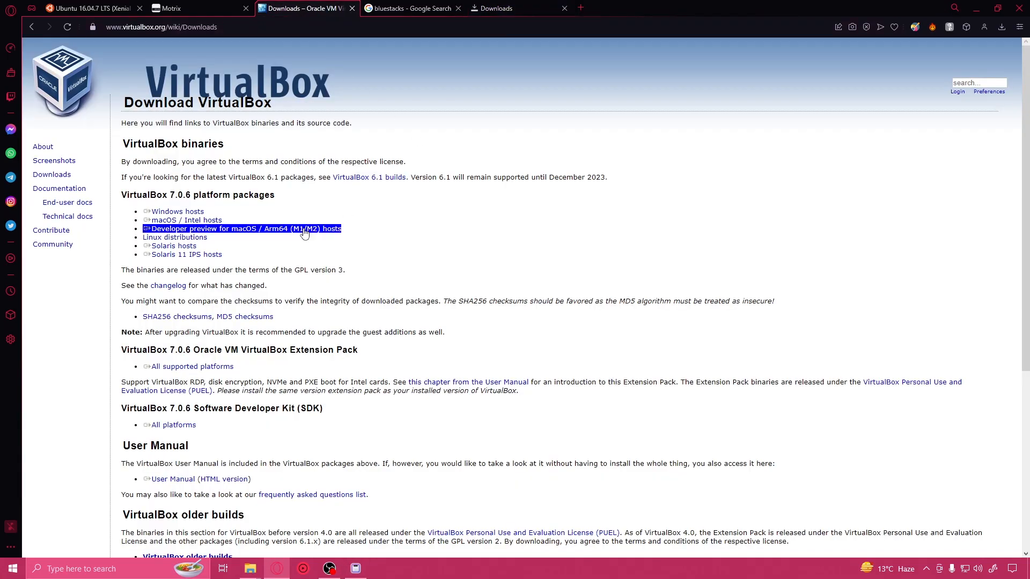
key(ctrl+l)
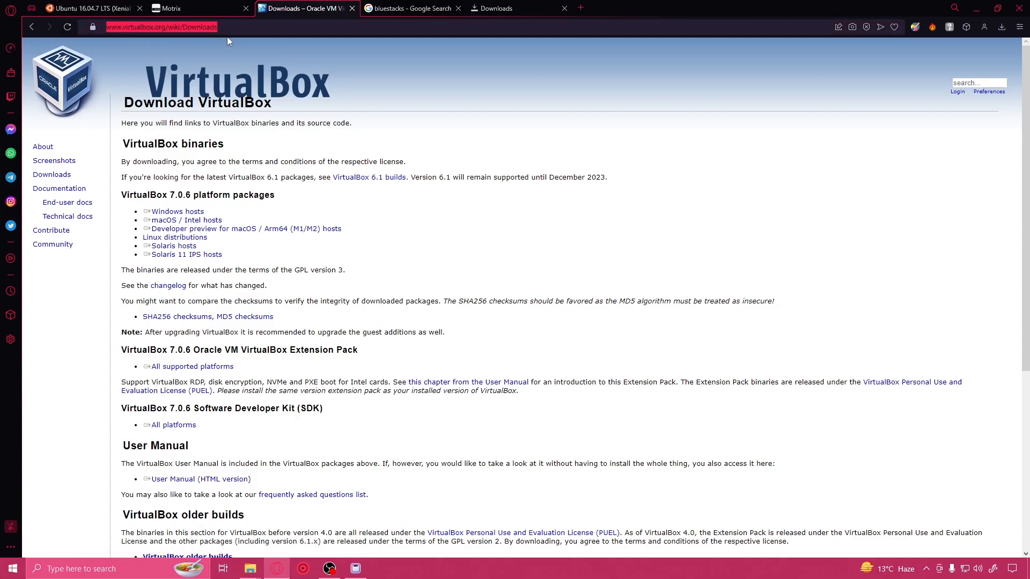
click(189, 215)
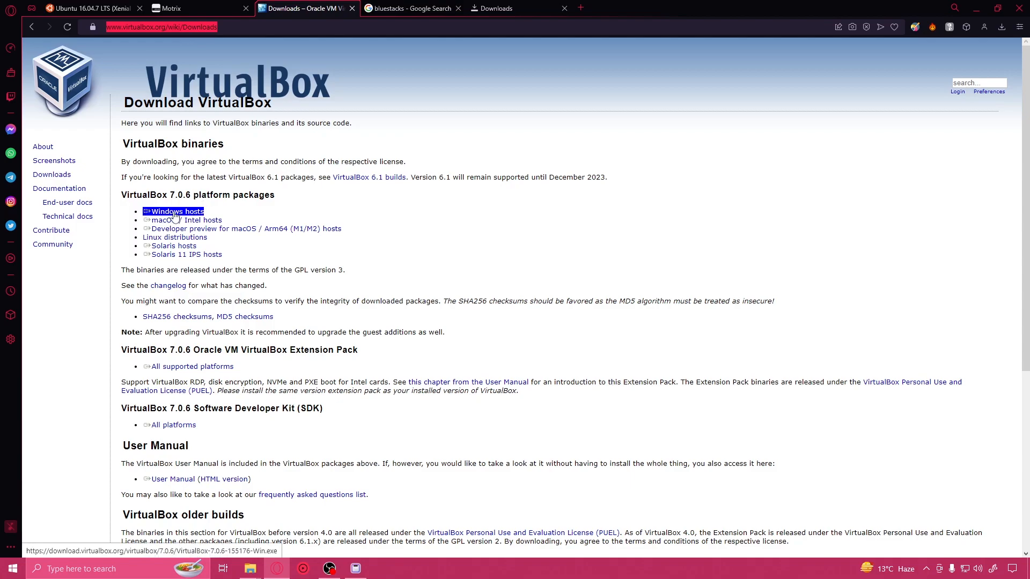
click(179, 222)
click(181, 214)
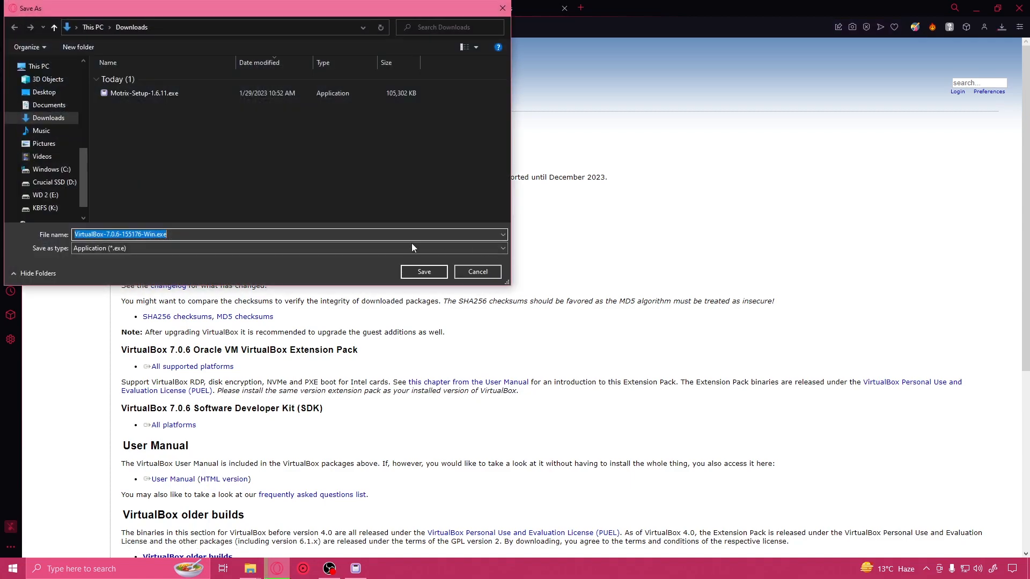
click(424, 273)
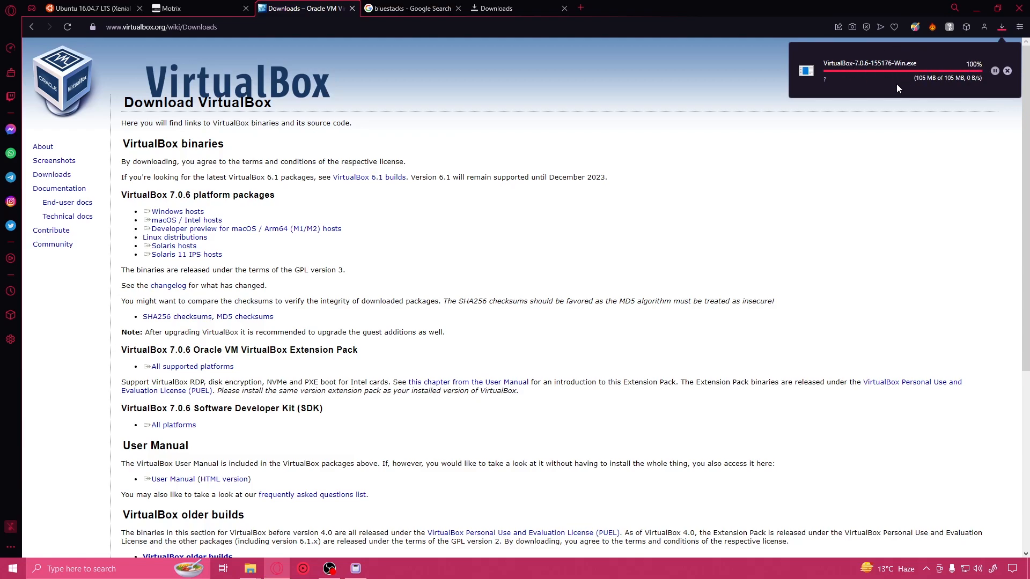
Step: Install VirtualBox 7.0.6 with the default features, proceeding despite the missing Python dependencies, and start it after installation
click(877, 70)
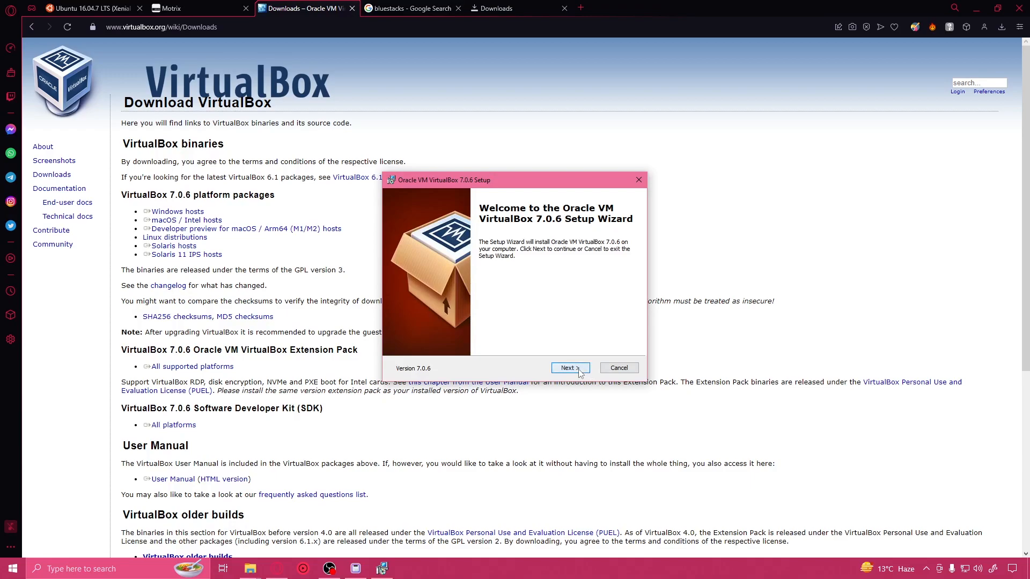
click(570, 368)
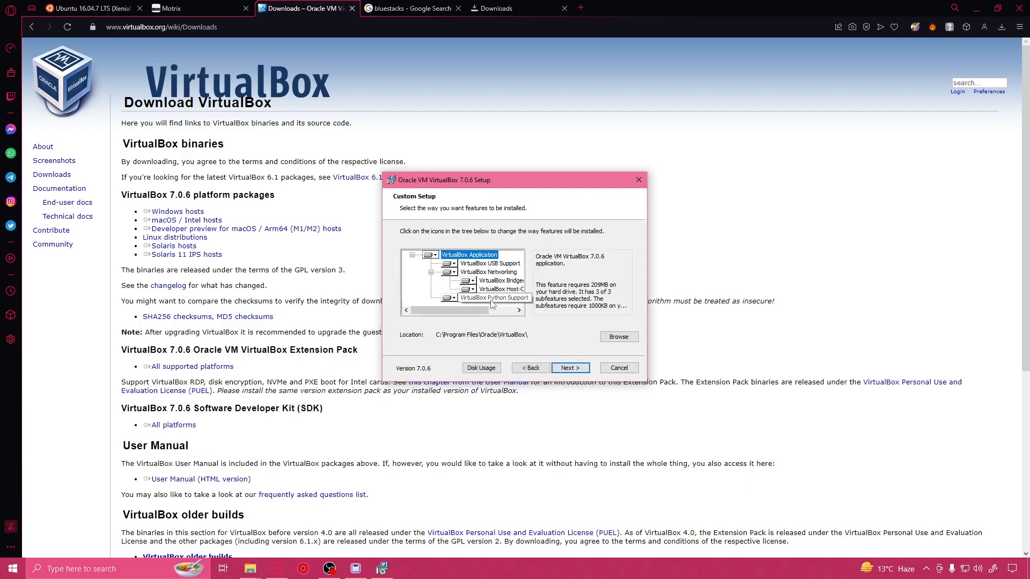
click(570, 367)
click(570, 368)
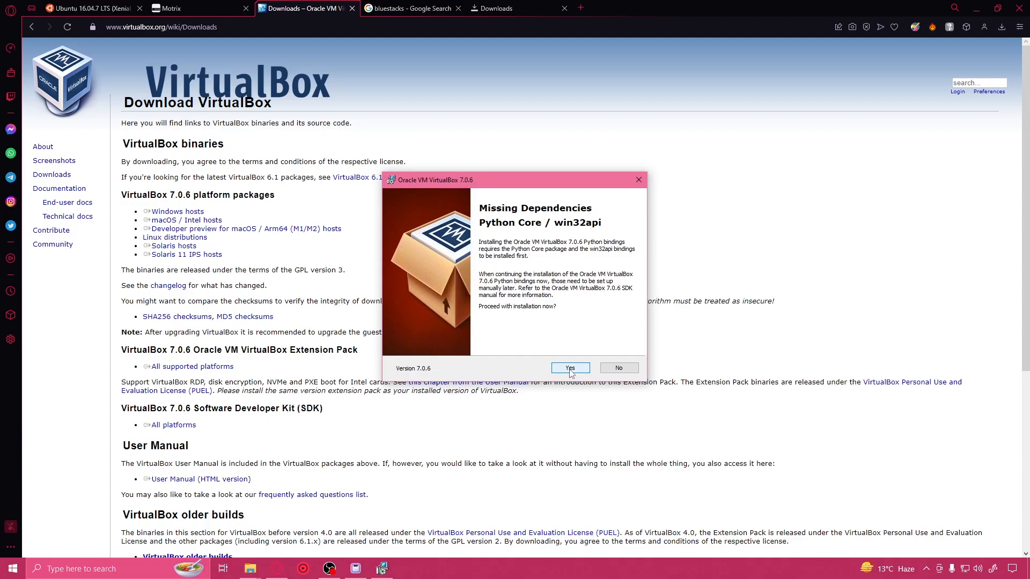
click(570, 368)
click(570, 368)
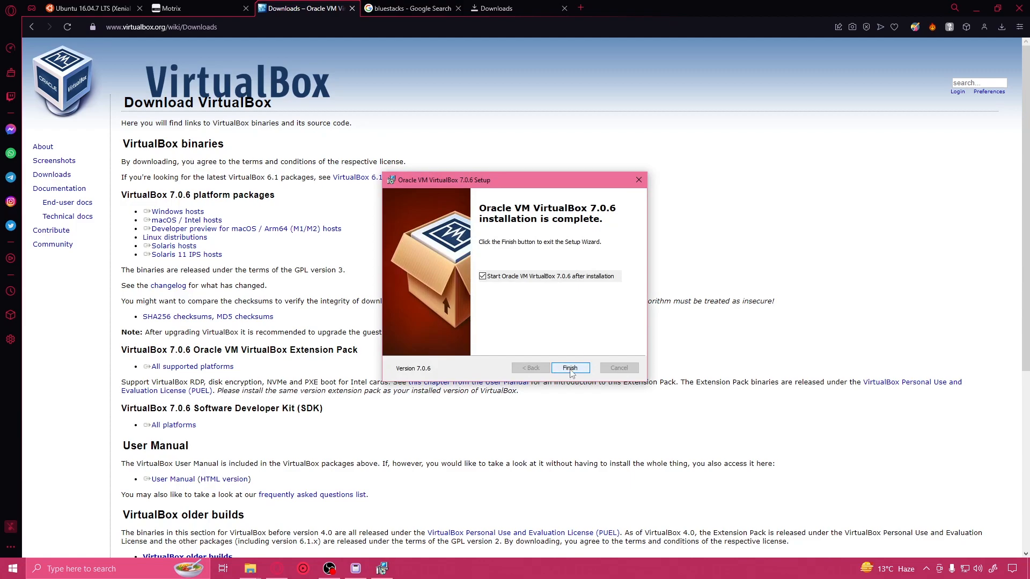
click(570, 368)
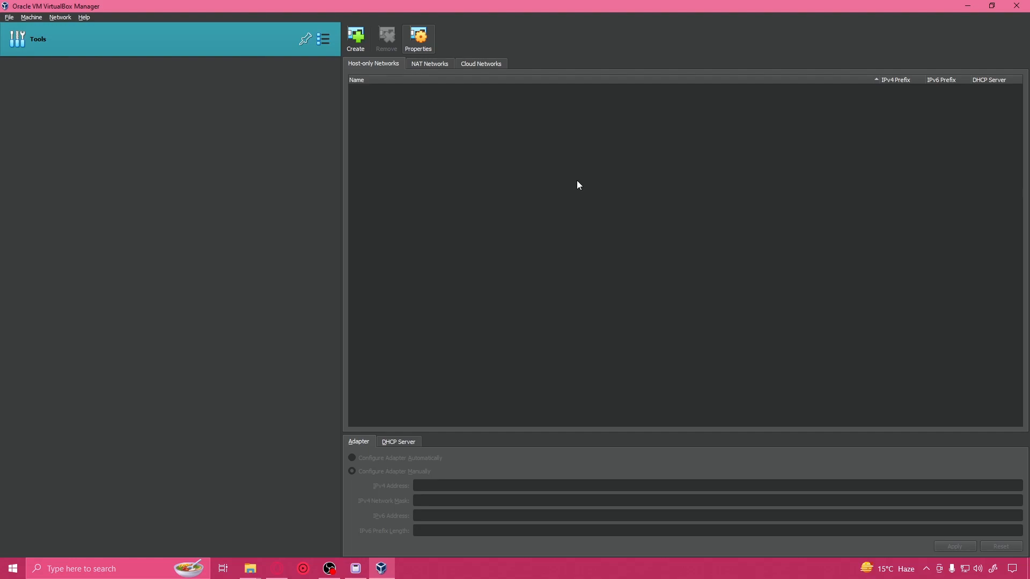
Step: Create a new NAT network in the VirtualBox network manager
click(437, 66)
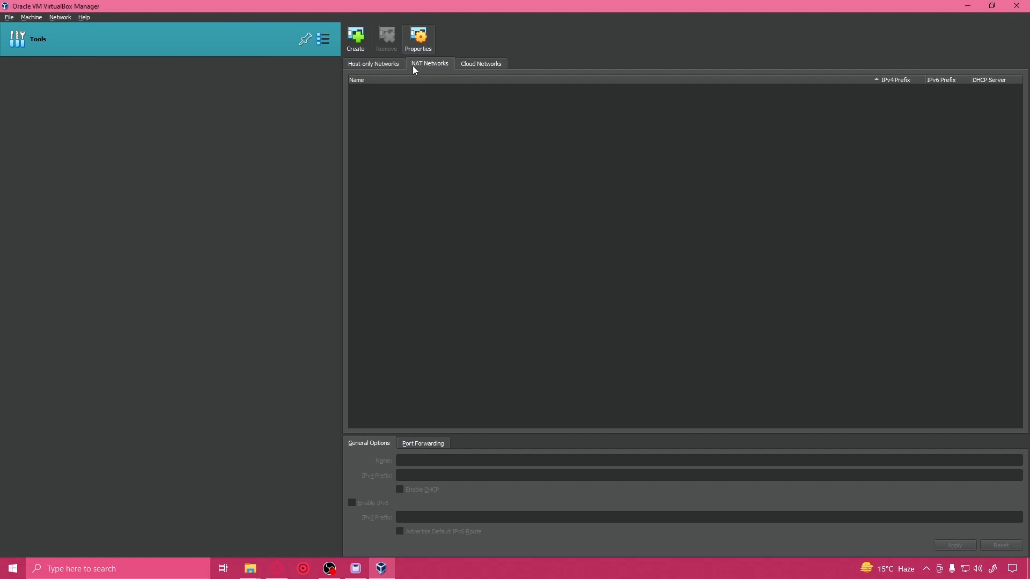
click(379, 63)
click(428, 66)
right_click(506, 157)
click(520, 155)
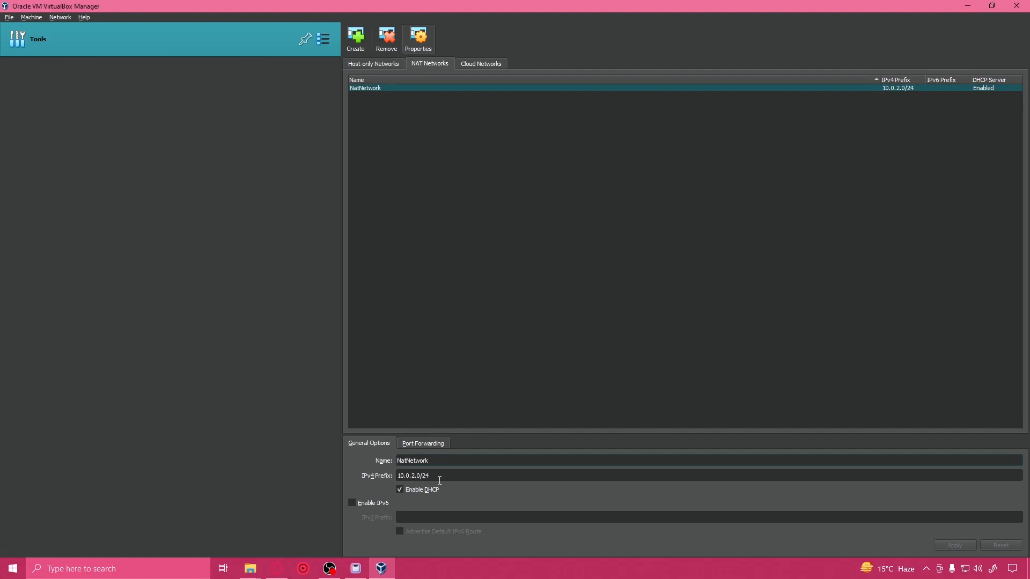
Step: Enable IPv6 on the NAT network with the prefix 21da:d3:0:2f3b::/64 and apply the change
click(476, 474)
click(351, 502)
click(459, 520)
text(21da:d3:0:2f3b::/64)
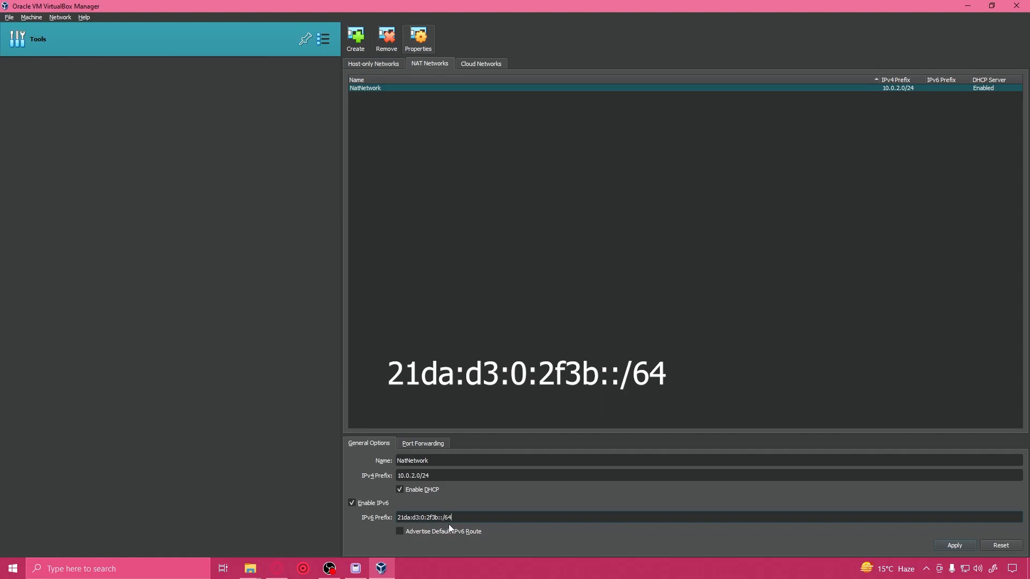
click(954, 546)
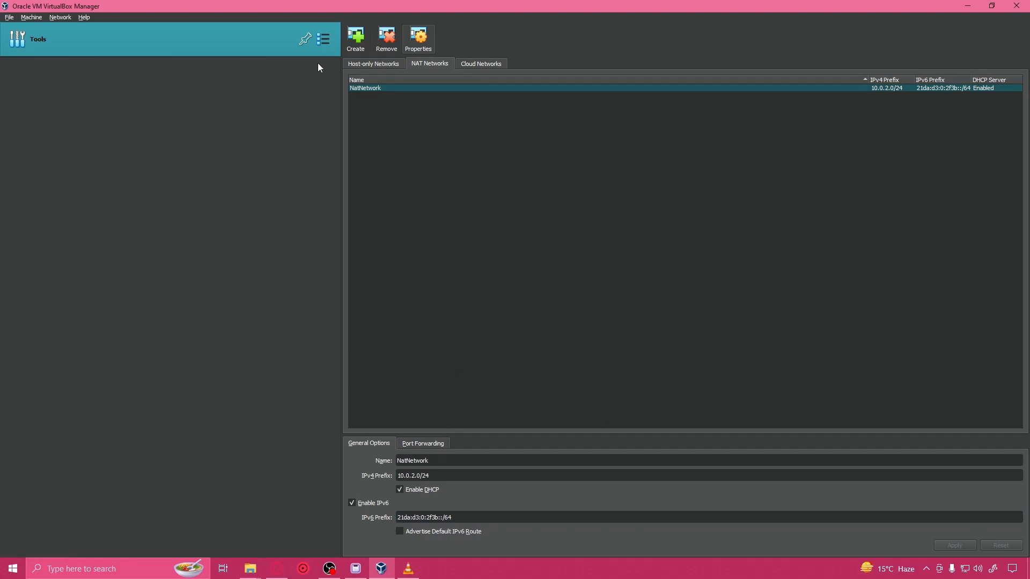
Step: Start creating a virtual machine named lg1, using ubuntu-16.04.7-desktop-amd64.iso from Downloads as its ISO image
click(324, 40)
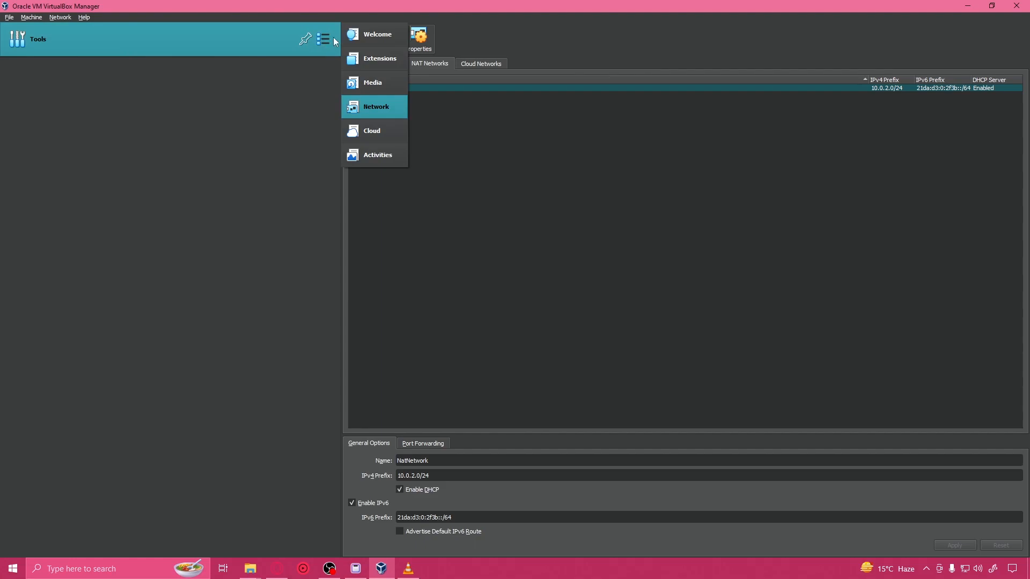
click(375, 34)
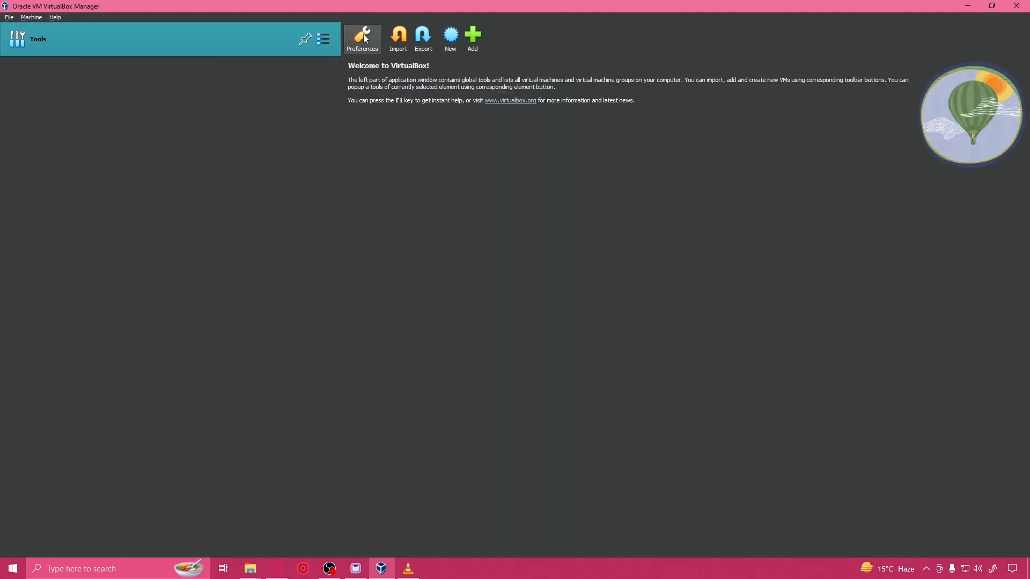
click(451, 39)
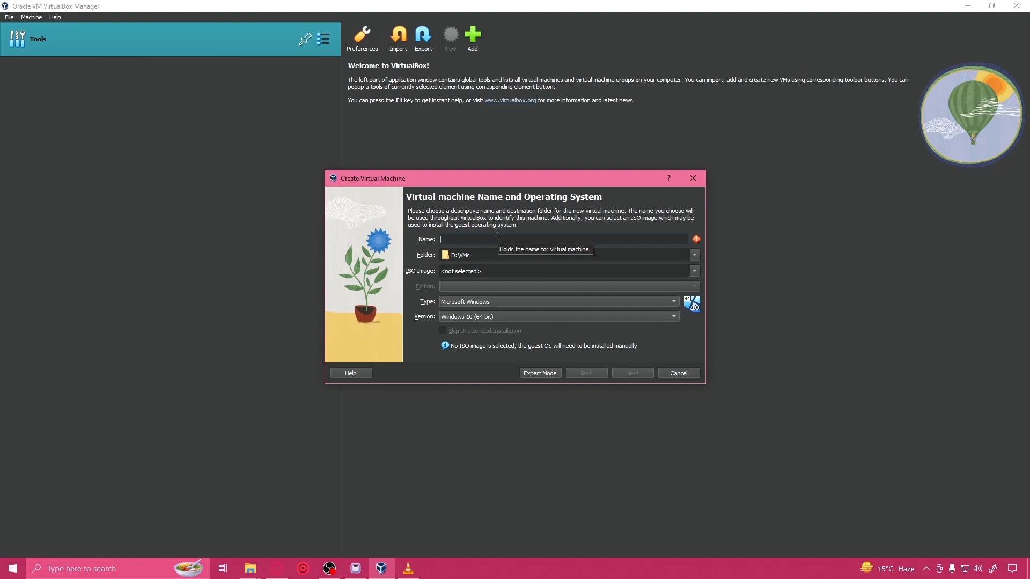
text(lg1)
click(694, 272)
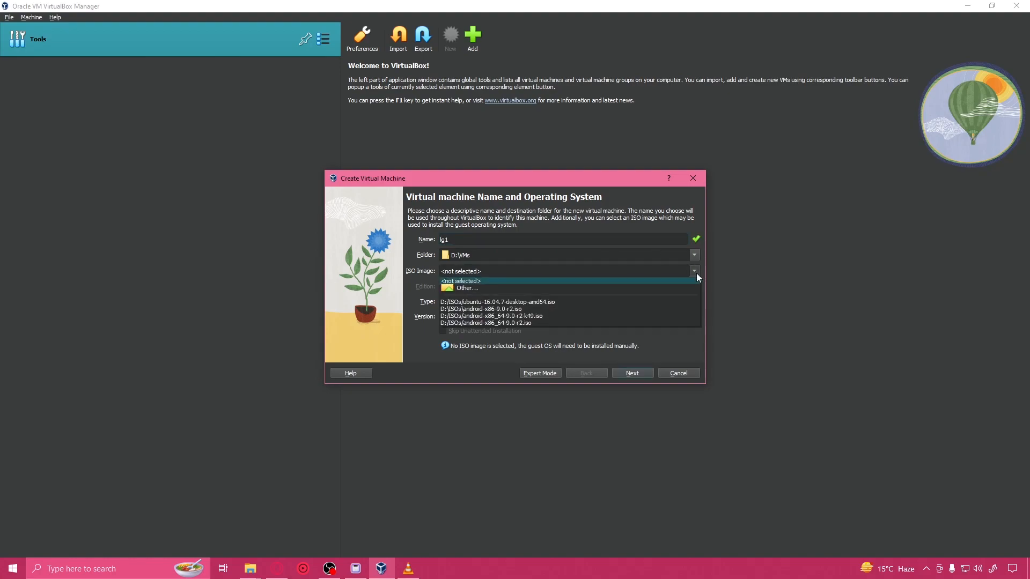
click(640, 288)
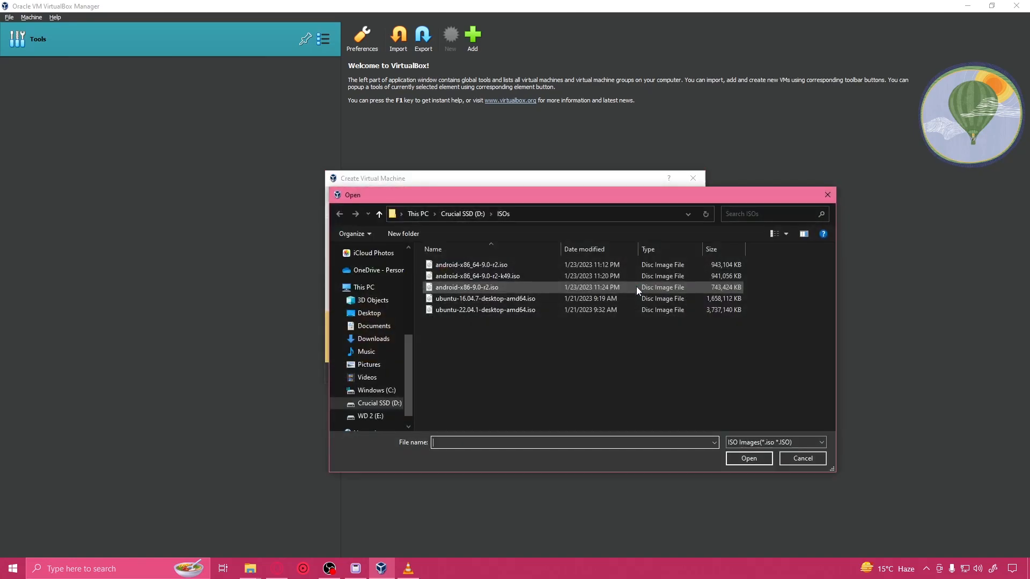
click(373, 338)
click(466, 281)
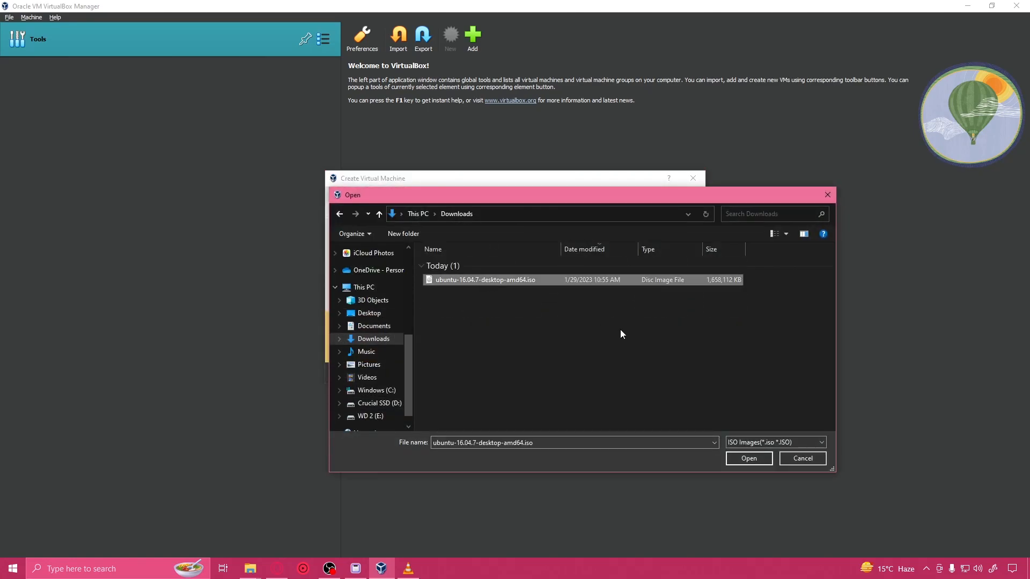
click(749, 459)
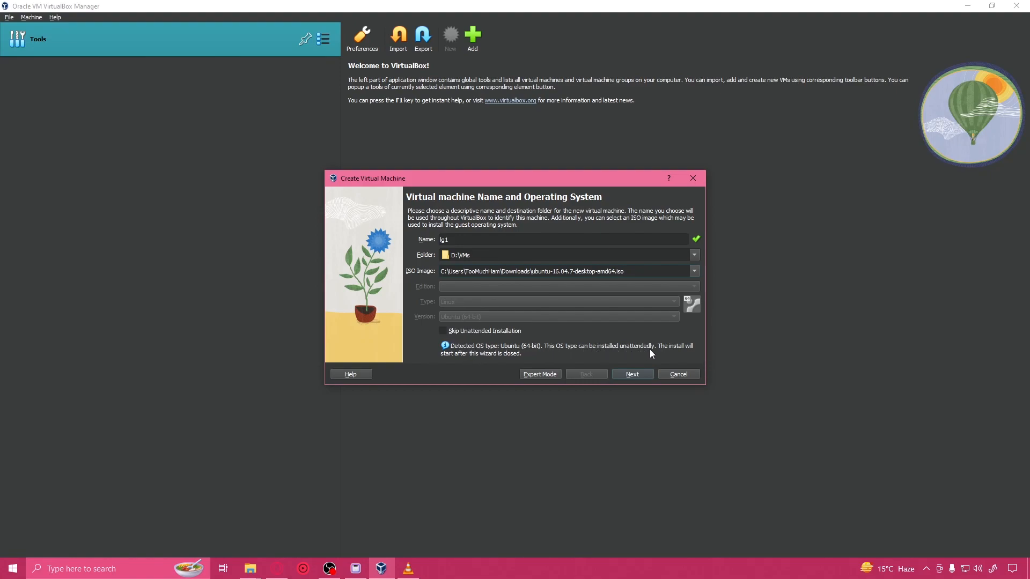
Step: Set lg1 to skip the unattended installation and proceed to its hardware settings
click(633, 372)
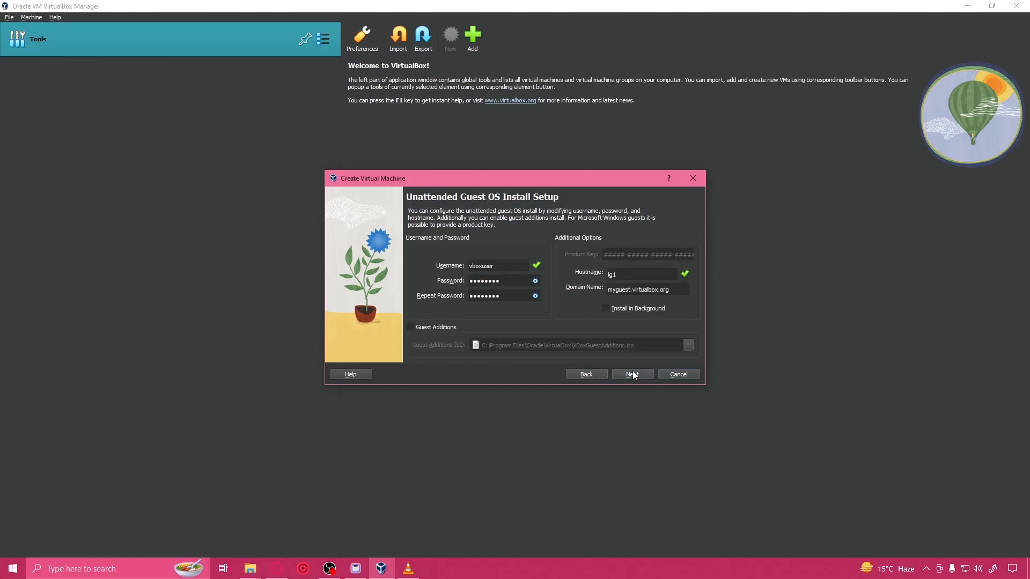
click(587, 373)
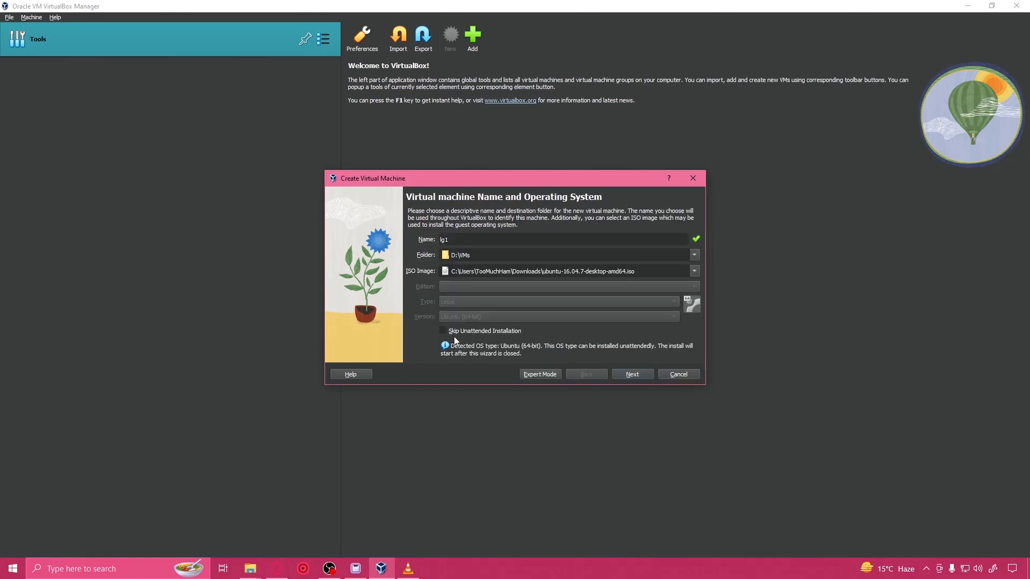
click(650, 374)
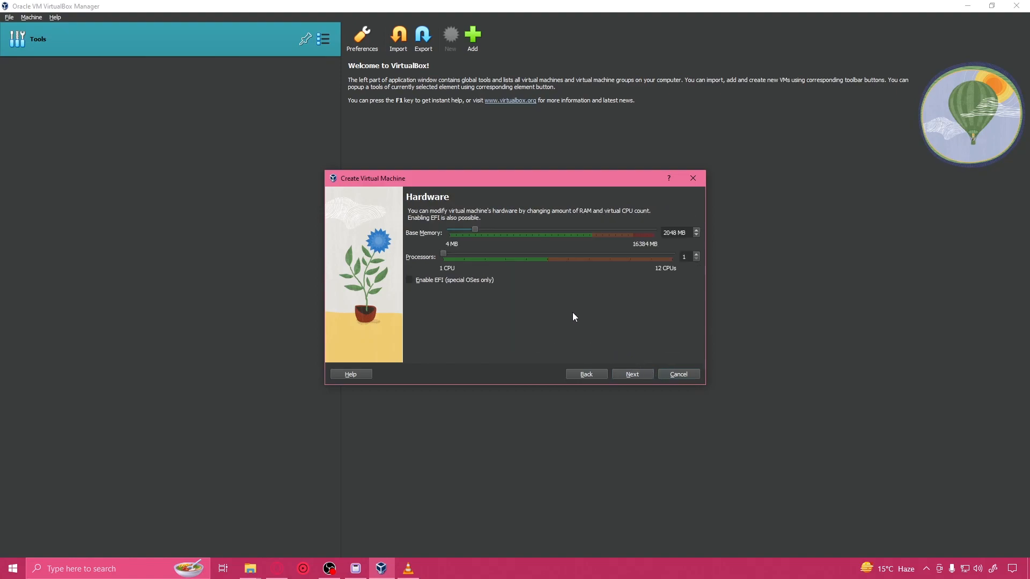
Step: Set lg1's base memory to 1800 MB and proceed to the virtual hard disk settings
drag(674, 235, 638, 233)
key(BackSpace)
text(1800)
click(669, 234)
click(634, 375)
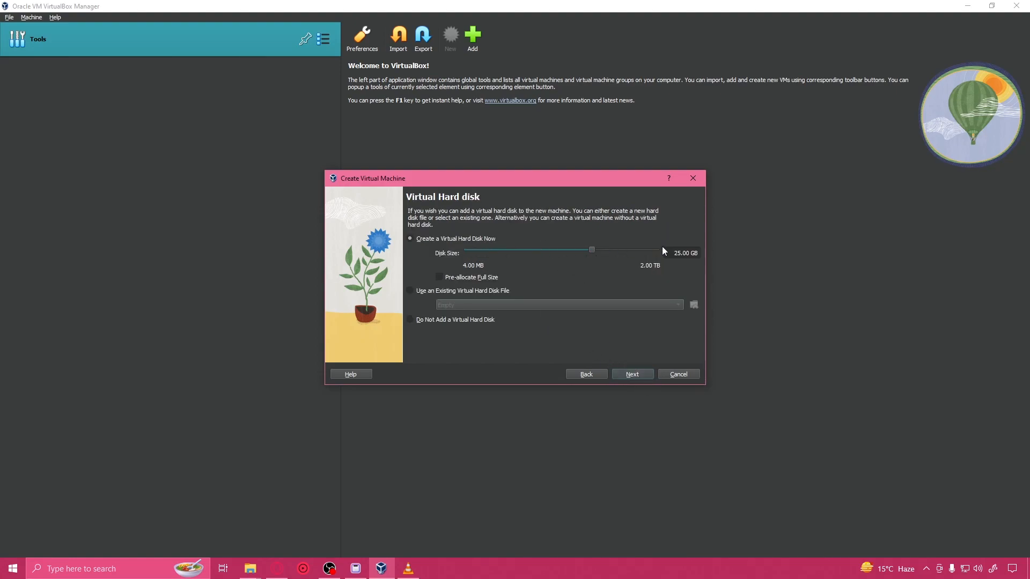
Step: Give lg1 a new 18 GB virtual hard disk and finish creating the machine
key(BackSpace)
key(BackSpace)
key(BackSpace)
text(18)
click(630, 374)
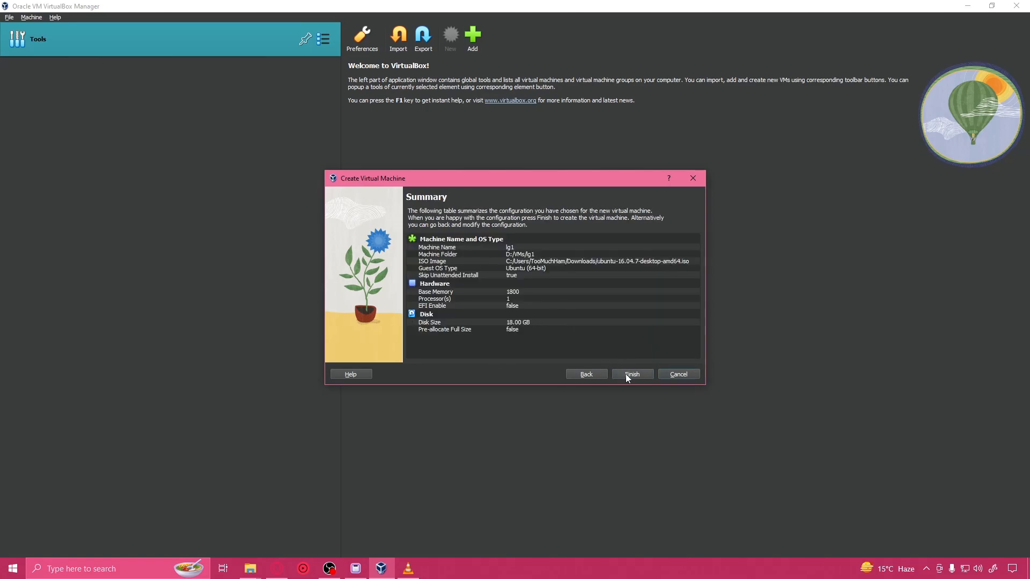
click(626, 373)
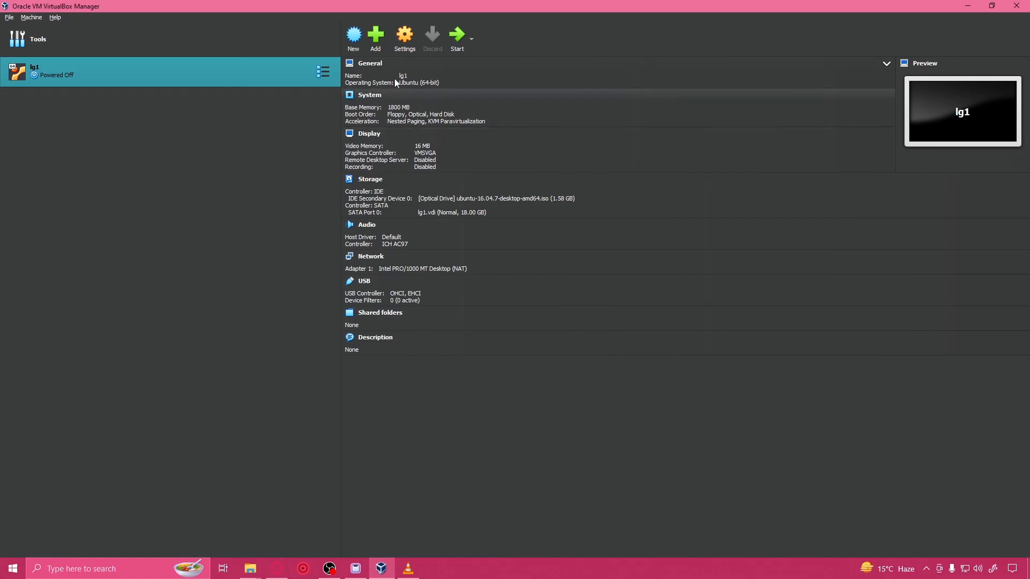
Step: Start creating a second virtual machine named lg2, stored in the D:\VMs folder
click(377, 43)
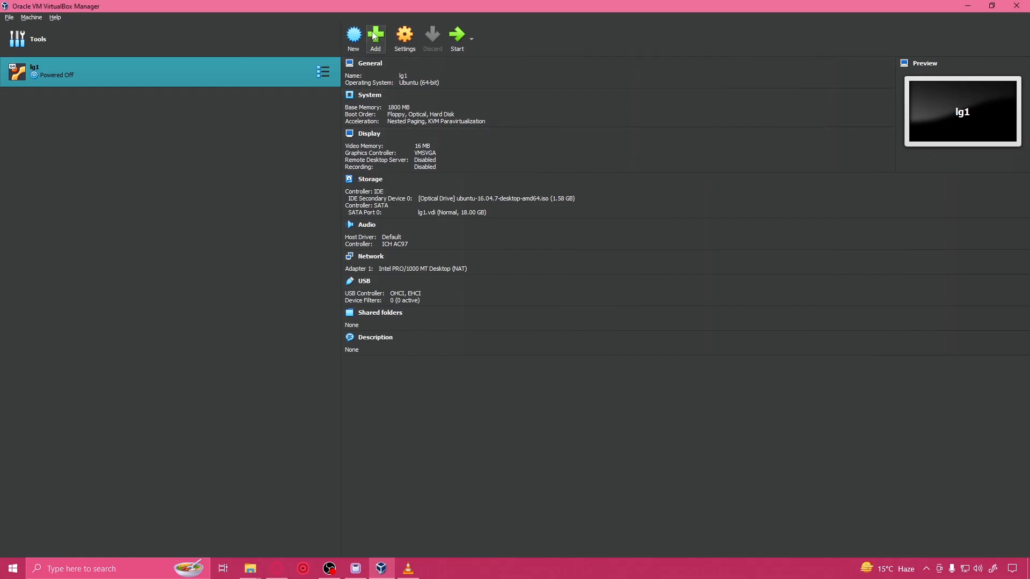
click(465, 285)
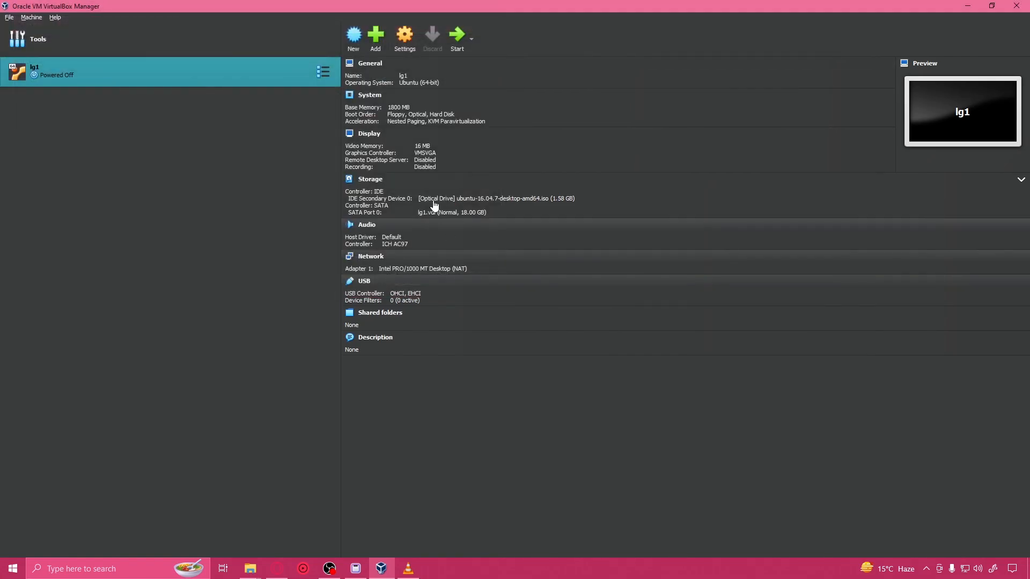
click(353, 34)
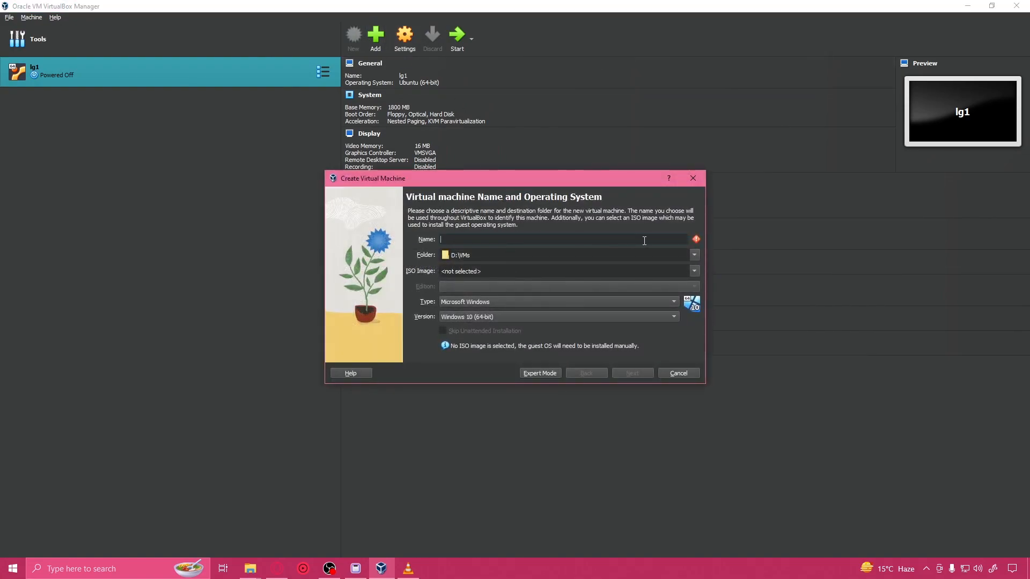
text(lg2)
click(631, 252)
click(695, 255)
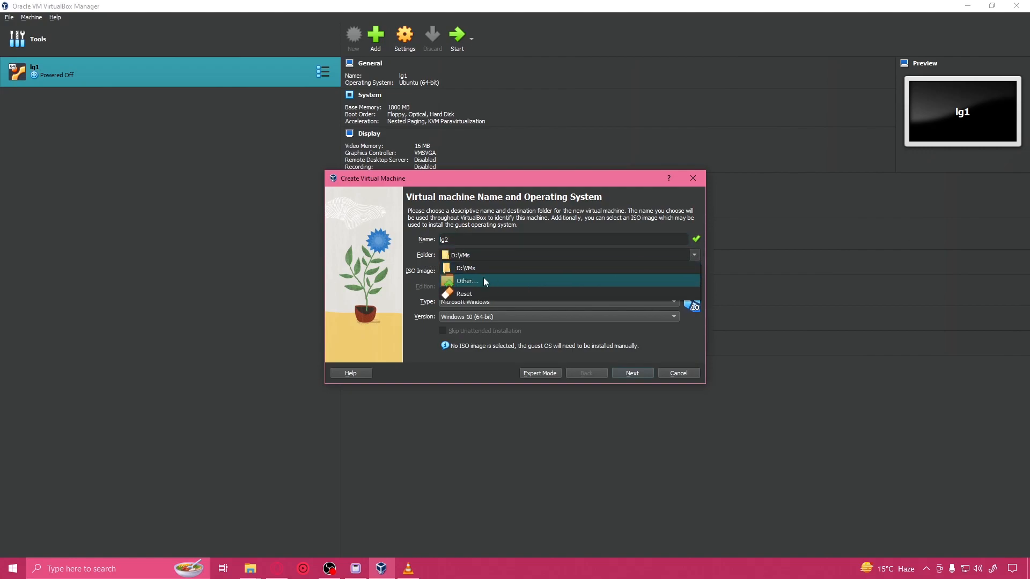
click(471, 268)
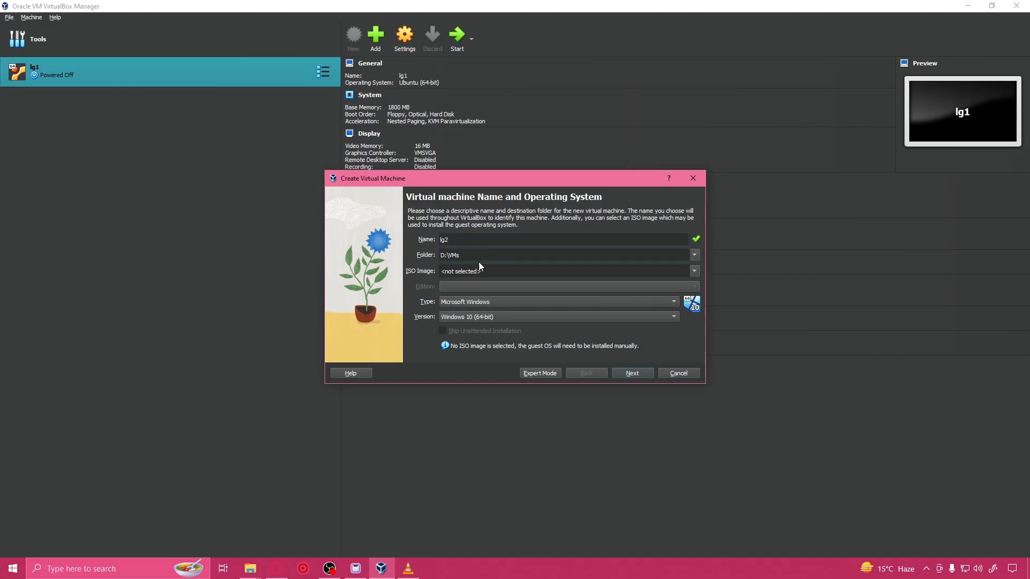
Step: Choose ubuntu-16.04.7-desktop-amd64.iso from Downloads as lg2's ISO image and skip the unattended installation
click(693, 269)
click(584, 288)
click(502, 281)
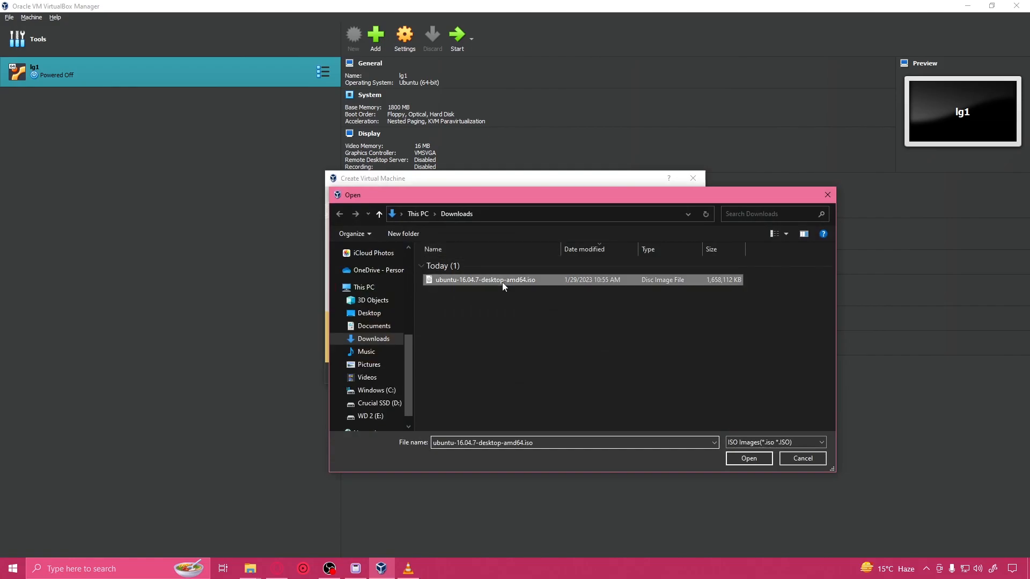
click(744, 461)
click(455, 333)
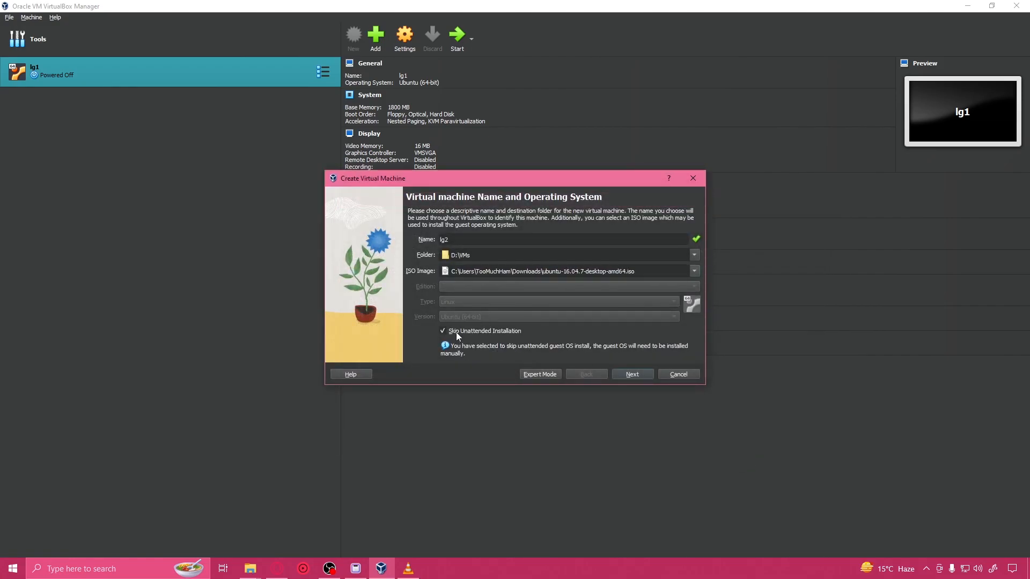
click(631, 375)
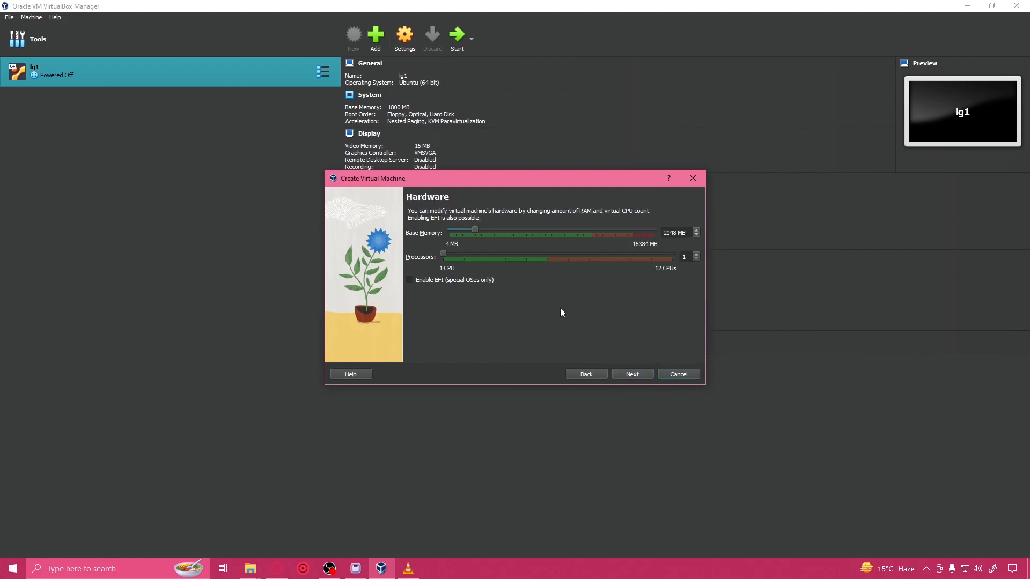
Step: Give lg2 1800 MB of base memory and a new 18 GB virtual hard disk, and finish creating it
drag(677, 233, 626, 231)
text(1800)
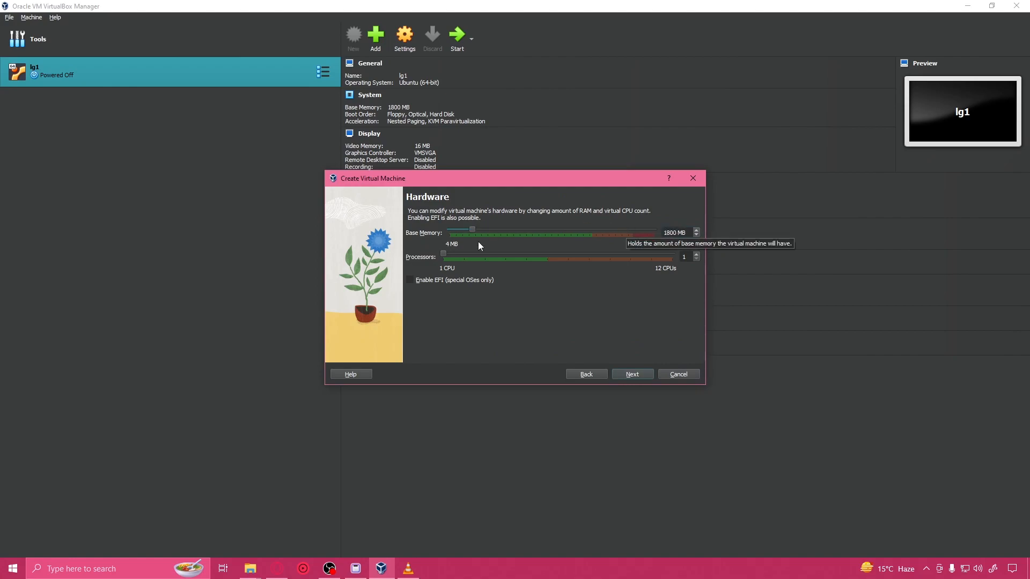
click(642, 371)
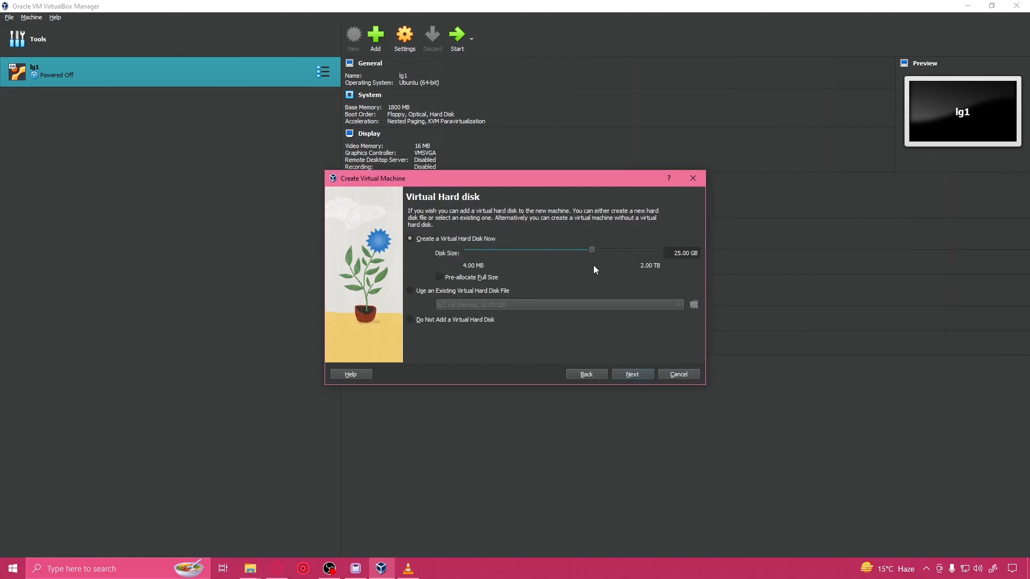
double_click(677, 258)
text(18)
click(640, 372)
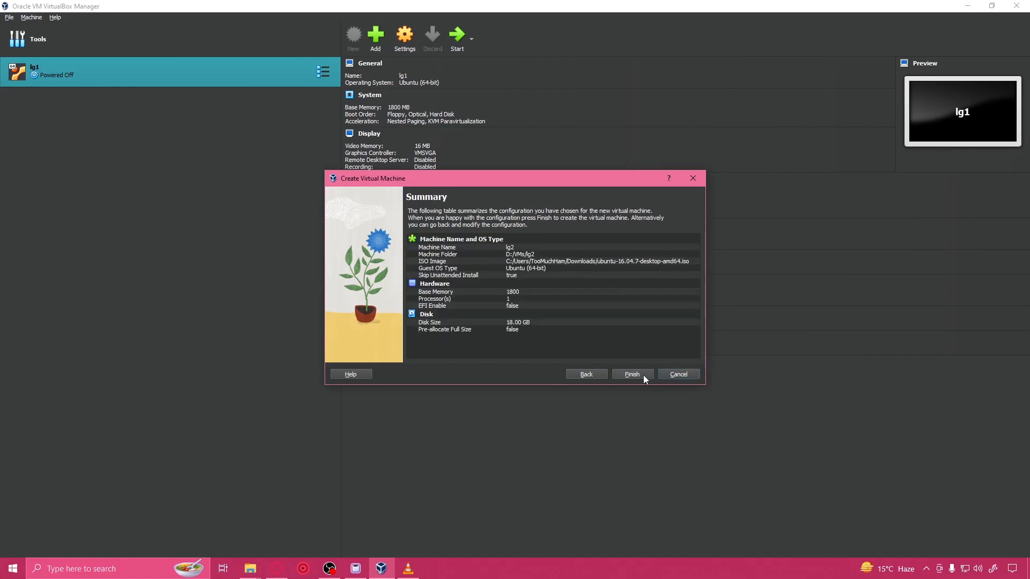
click(634, 374)
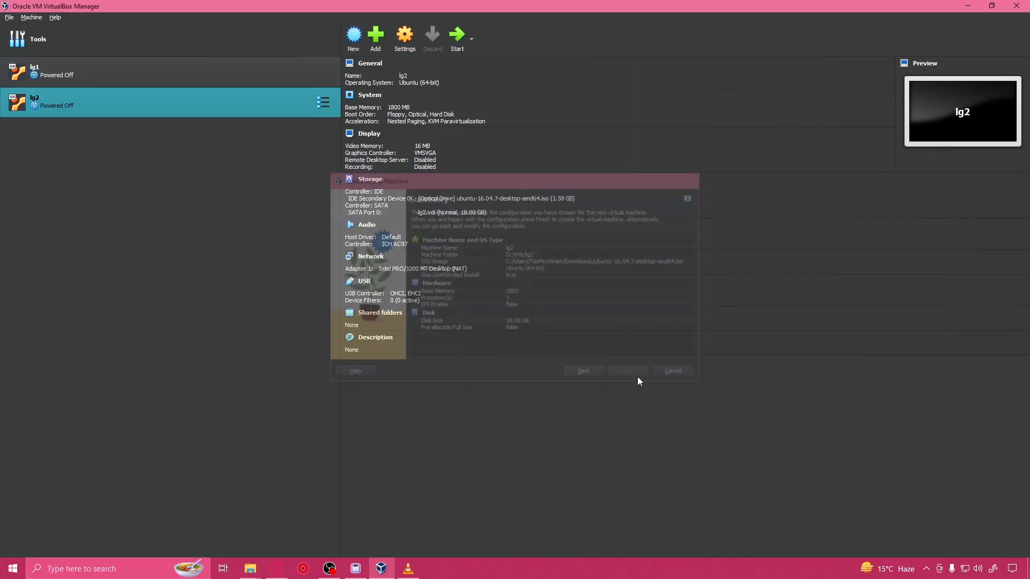
Step: Start creating a virtual machine named lg3 from ubuntu-16.04.7-desktop-amd64.iso in Downloads, skipping the unattended installation
click(352, 37)
text(lg3)
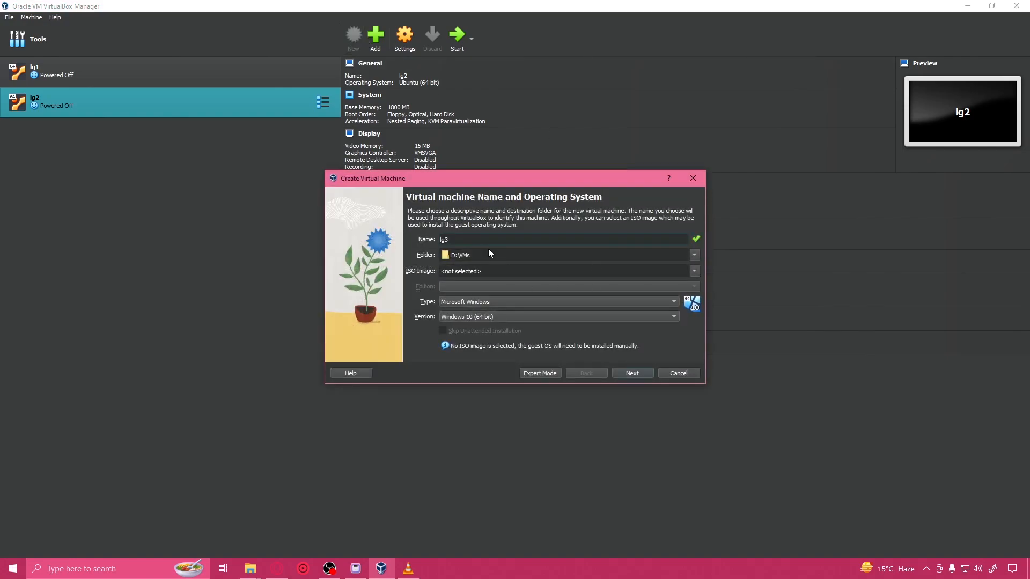
click(694, 271)
click(529, 289)
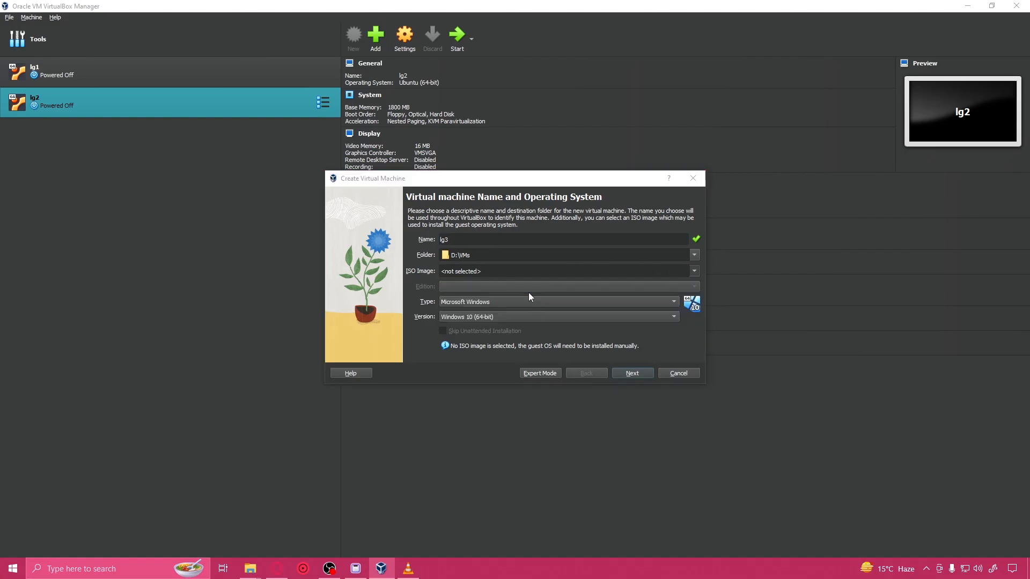
click(483, 280)
click(751, 459)
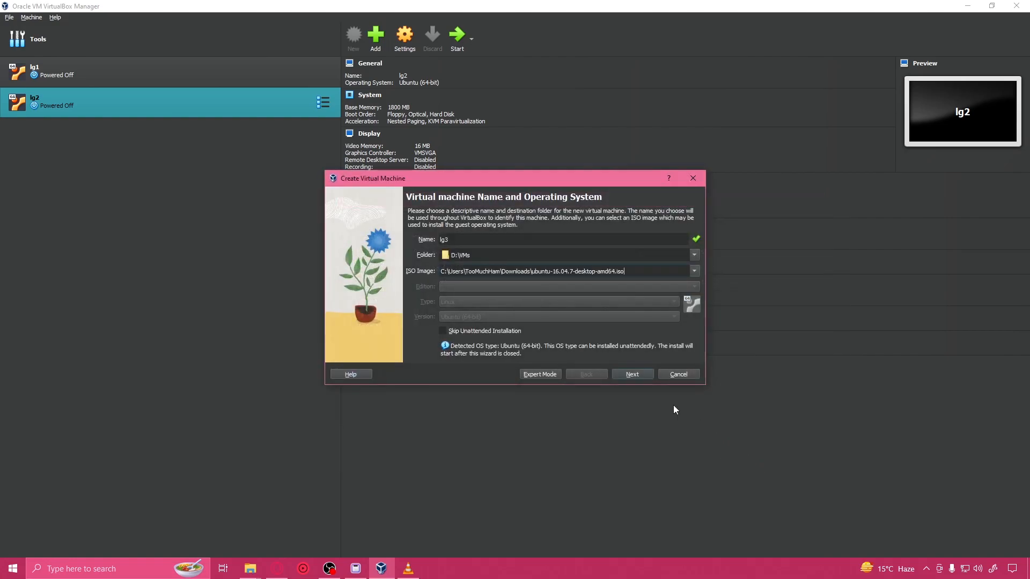
click(487, 331)
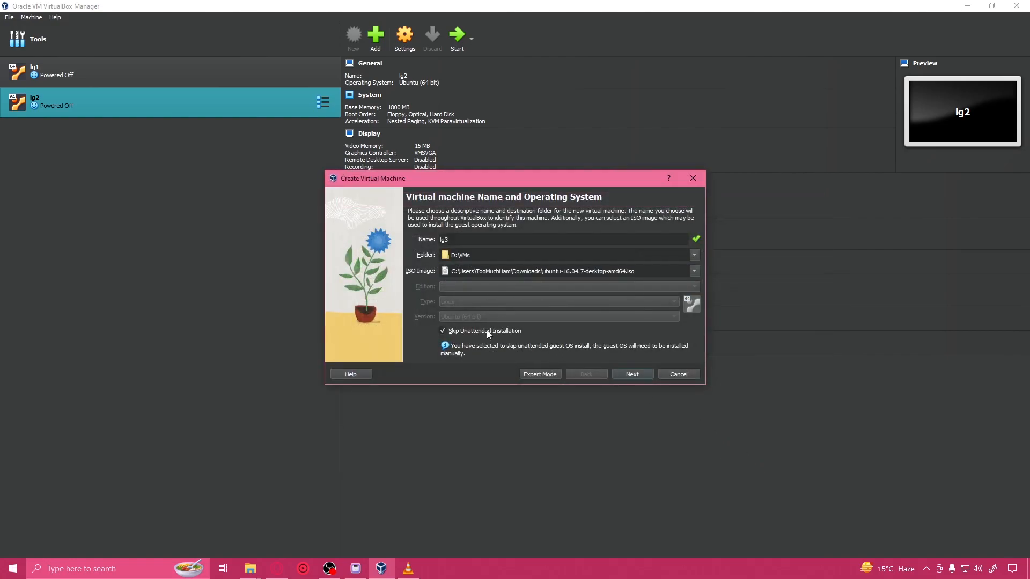
click(626, 374)
Step: Give lg3 1800 MB of base memory and a new 18 GB virtual hard disk, and finish creating it
key(BackSpace)
key(BackSpace)
key(BackSpace)
key(BackSpace)
text(1800 MB)
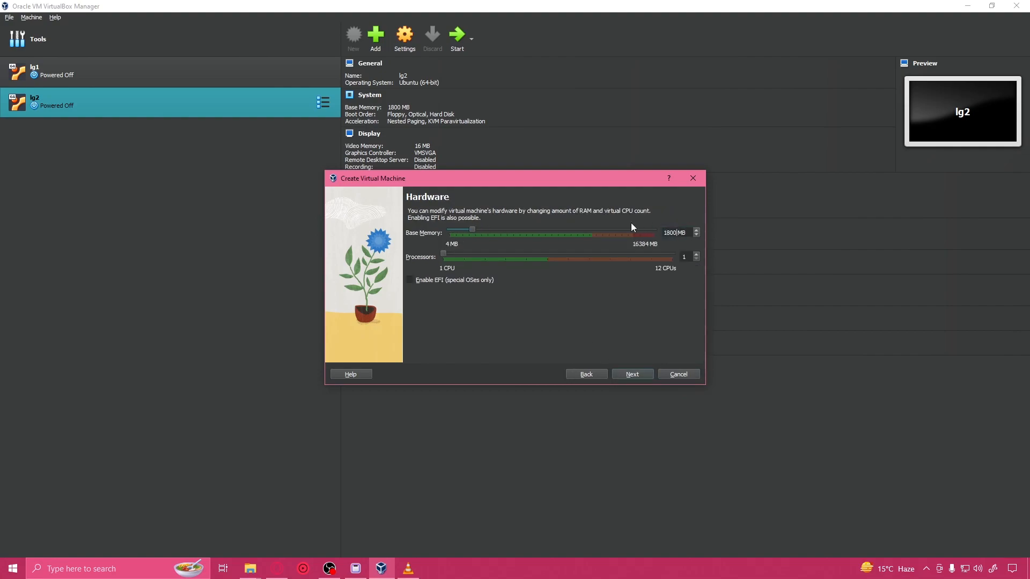
click(639, 377)
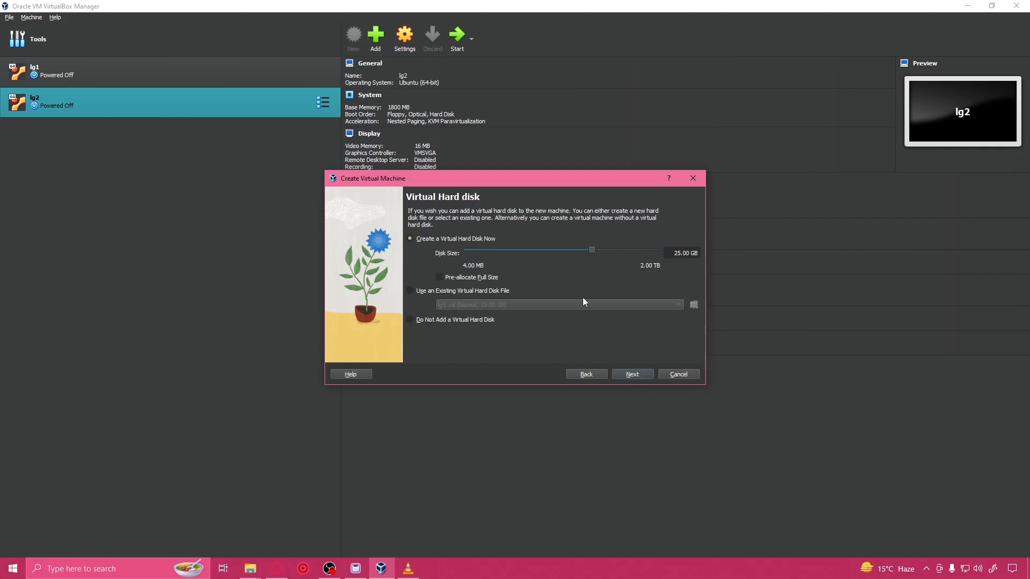
key(BackSpace)
key(BackSpace)
text(18)
click(633, 374)
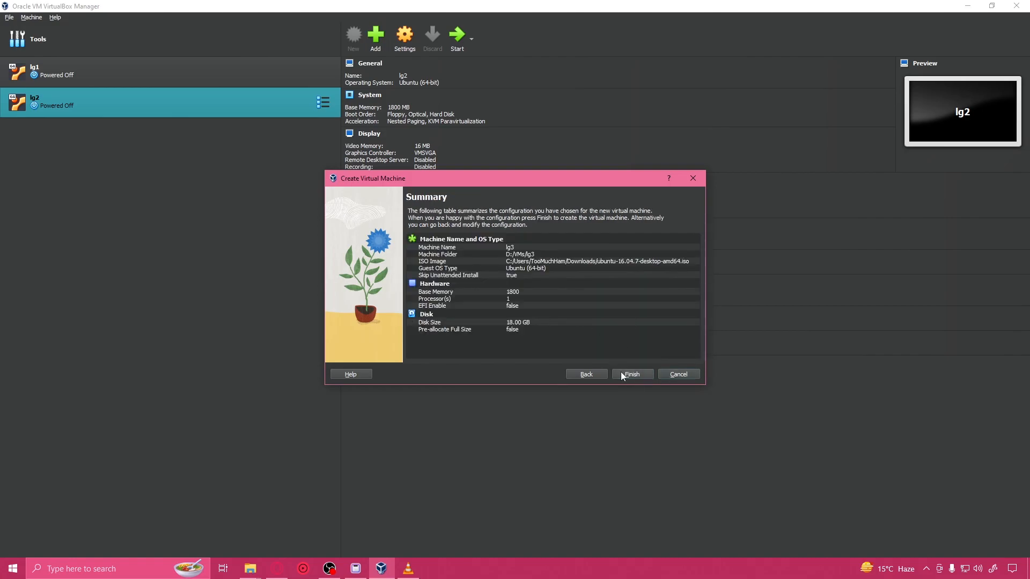
click(629, 378)
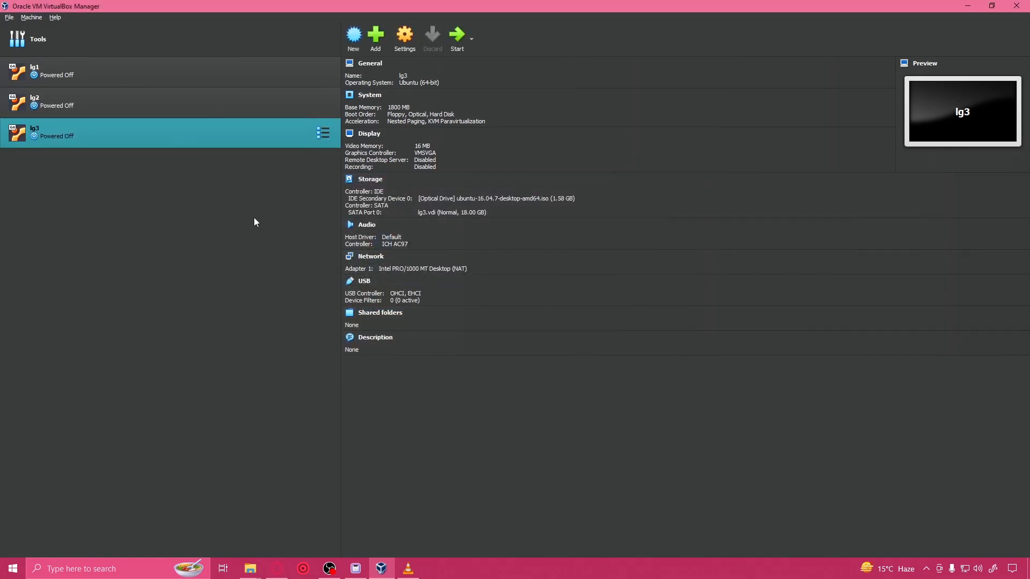
Step: Attach lg1's network Adapter 1 to the NAT Network named NatNetwork and save the settings
click(153, 76)
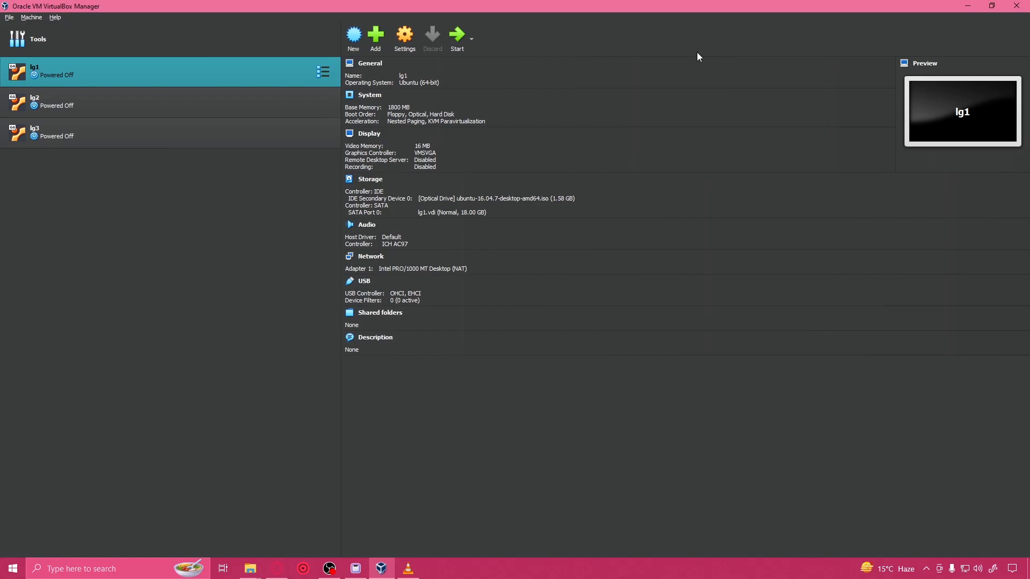
click(324, 75)
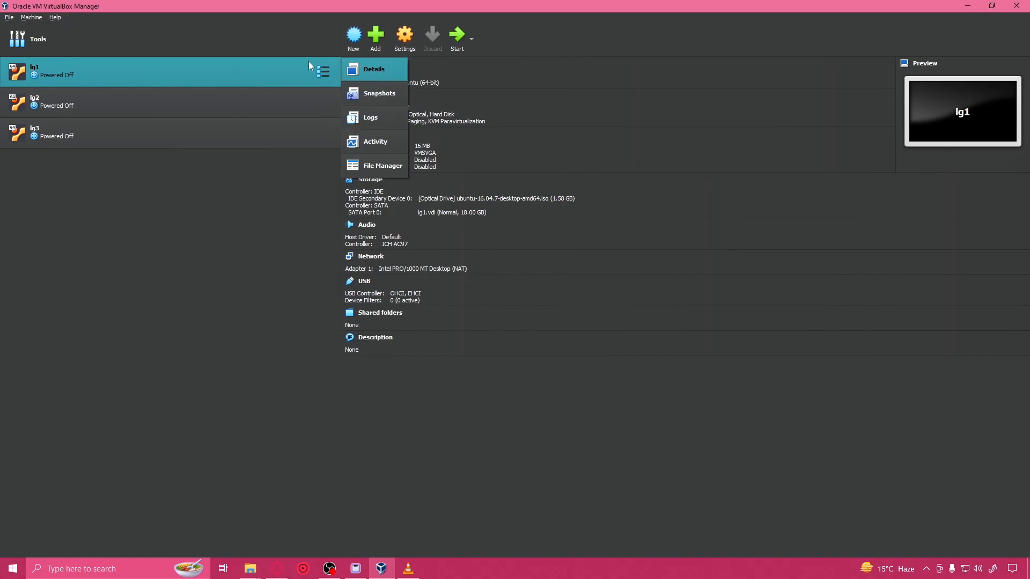
click(278, 69)
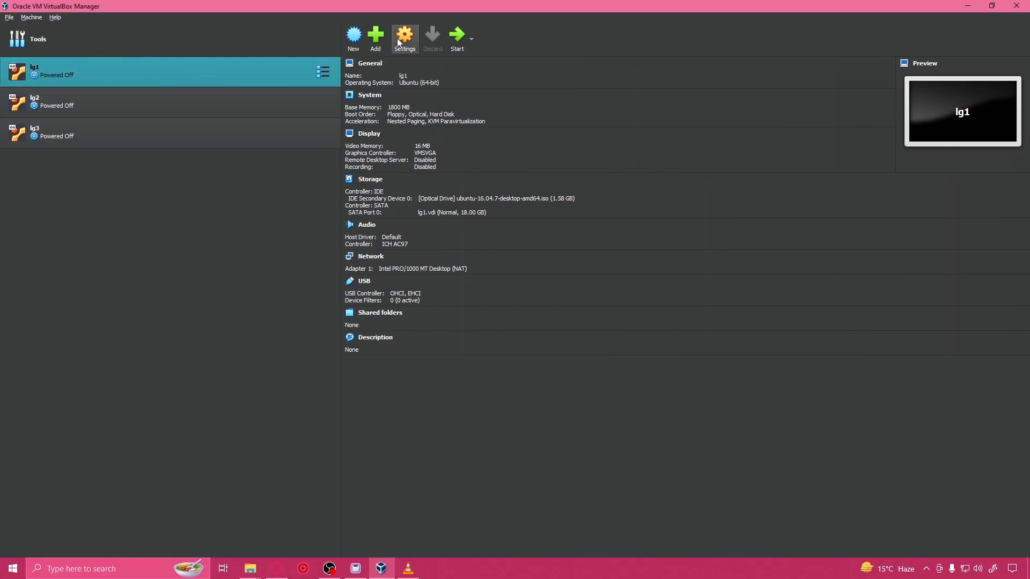
click(418, 49)
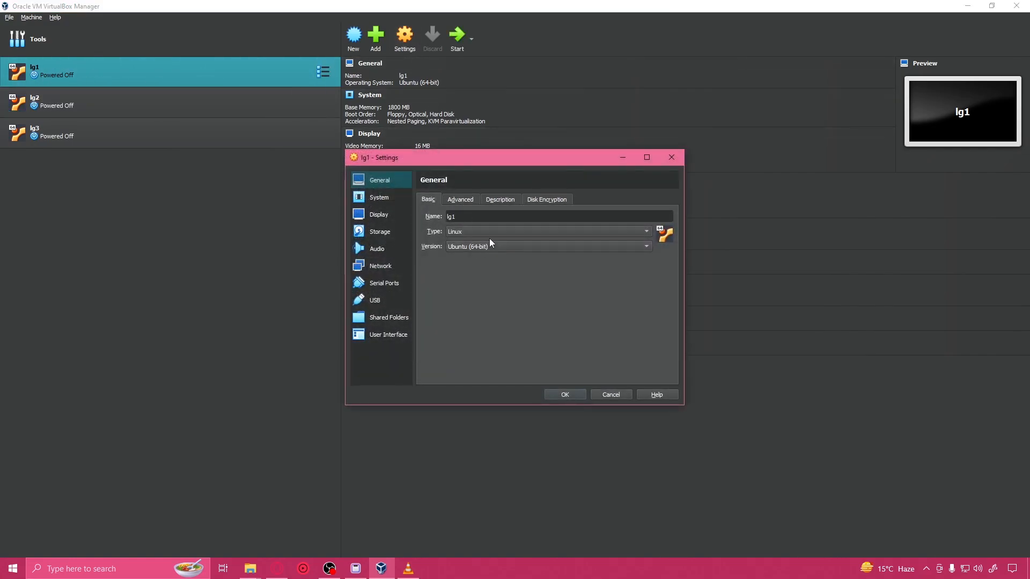
click(379, 265)
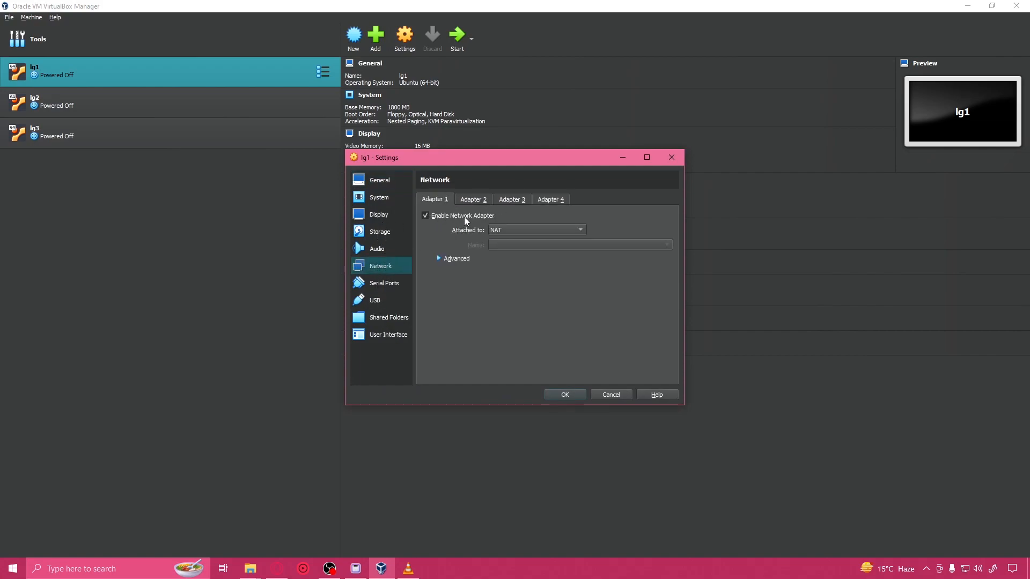
click(514, 230)
click(513, 230)
click(501, 231)
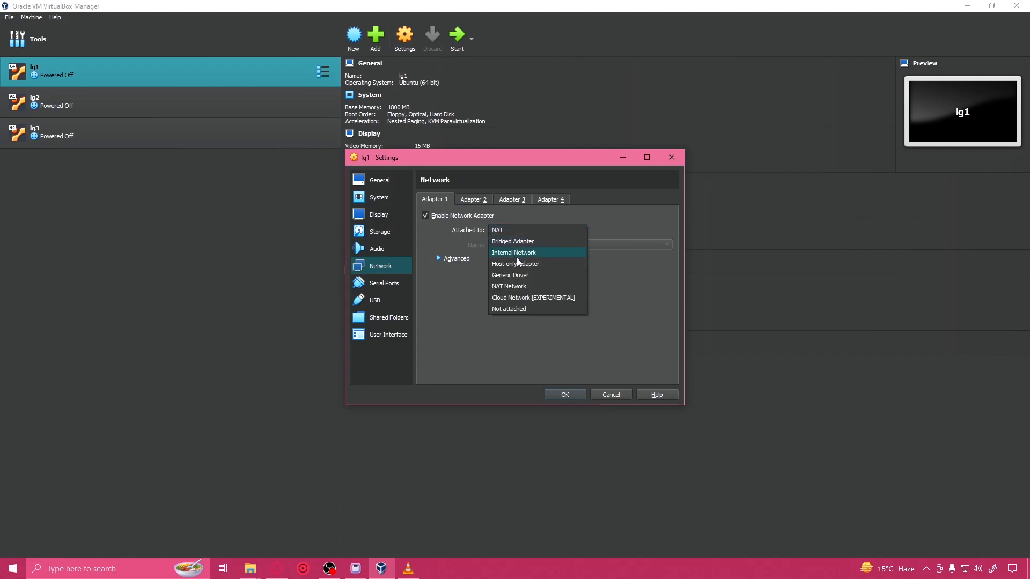
click(520, 287)
click(503, 231)
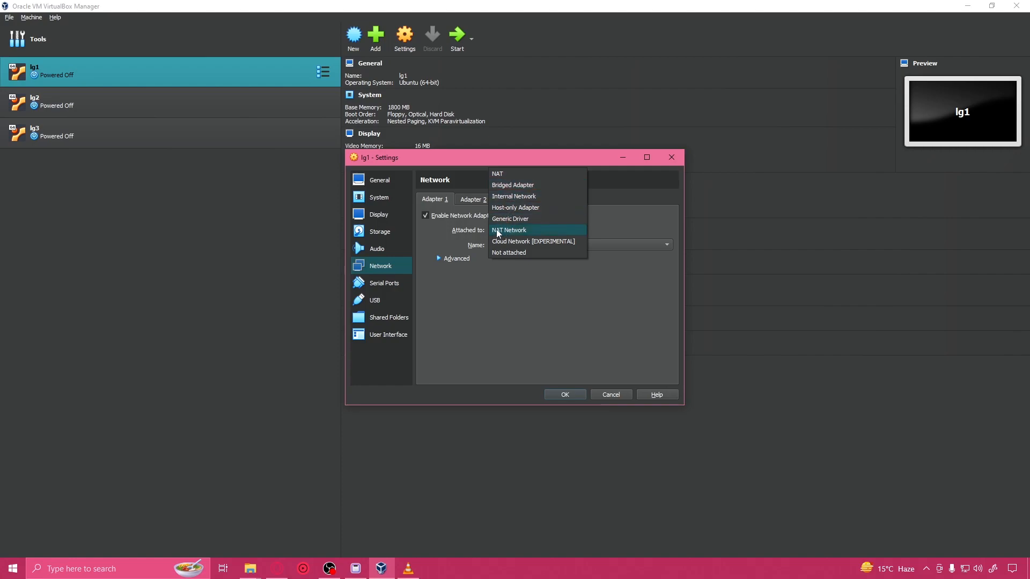
click(569, 308)
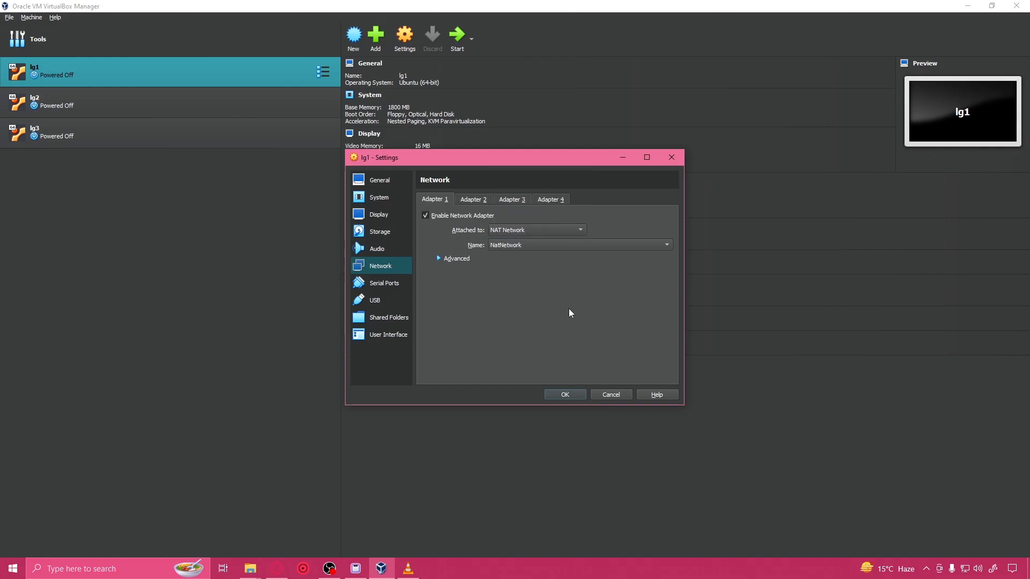
click(571, 397)
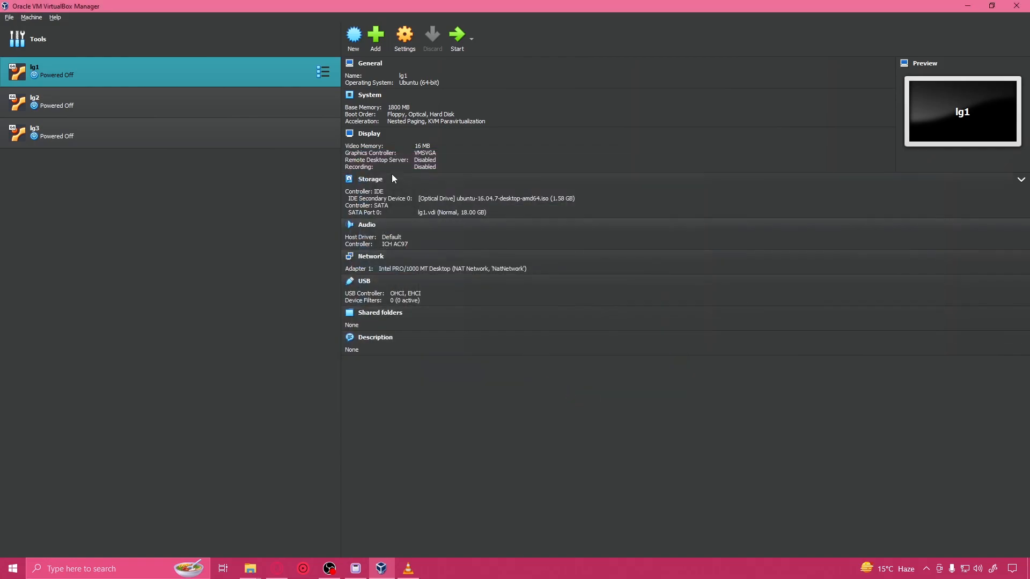
Step: Attach lg2's network Adapter 1 to NAT Network and save the machine's settings
click(270, 101)
click(405, 38)
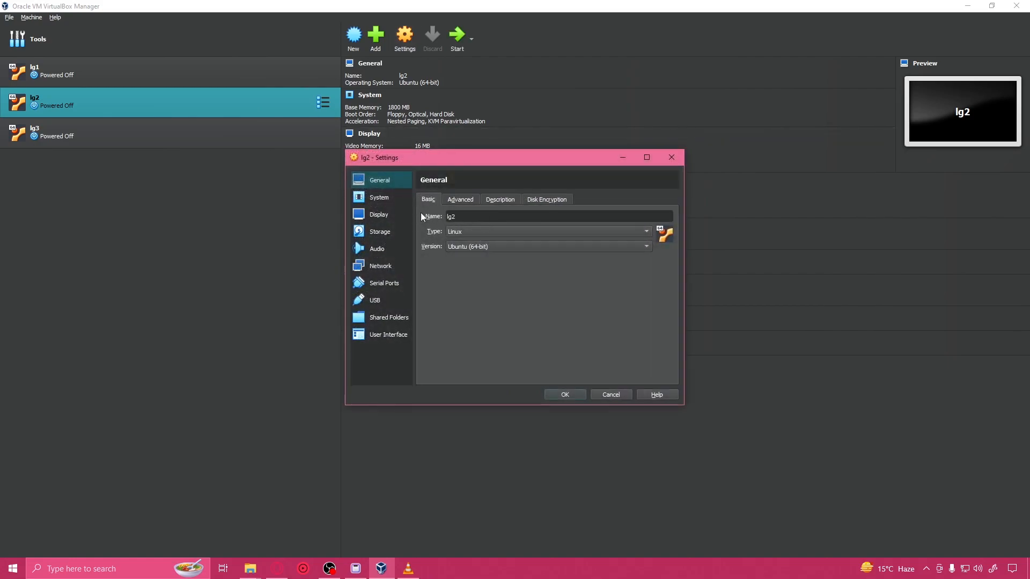
click(380, 266)
click(478, 200)
click(434, 200)
click(511, 230)
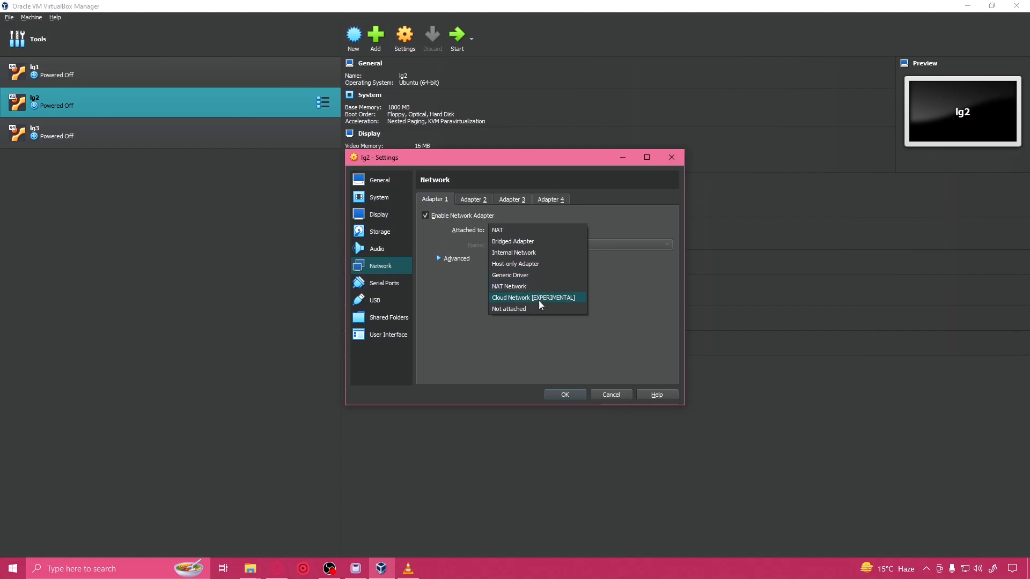
click(534, 285)
click(565, 394)
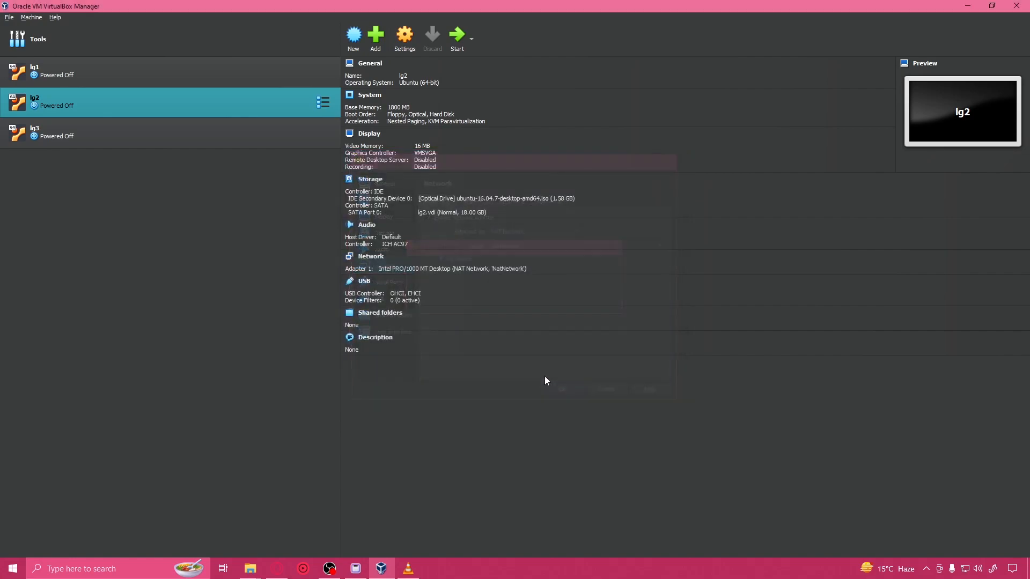
Step: Attach lg3's network Adapter 1 to NAT Network and save the machine's settings
click(253, 135)
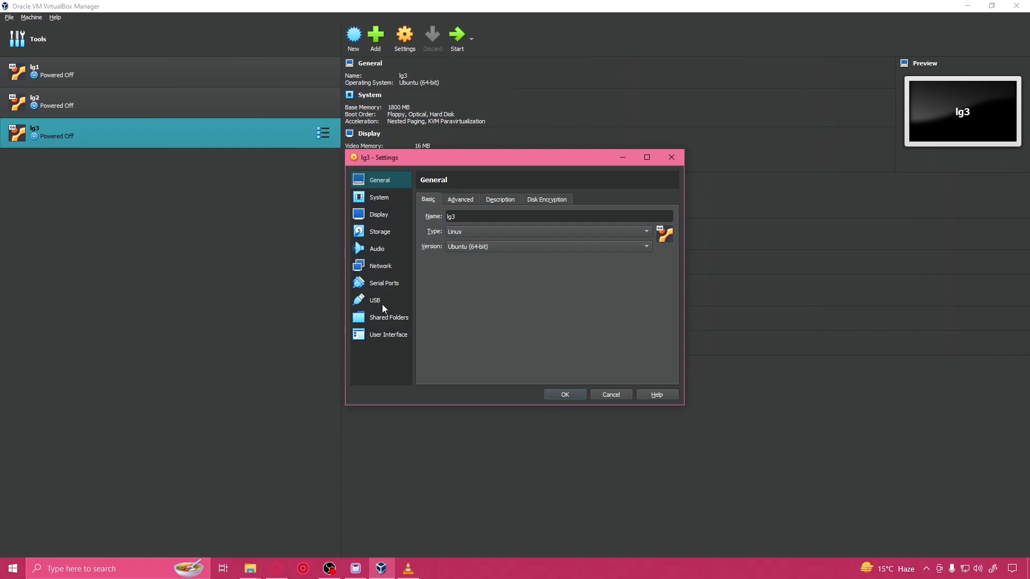
click(379, 265)
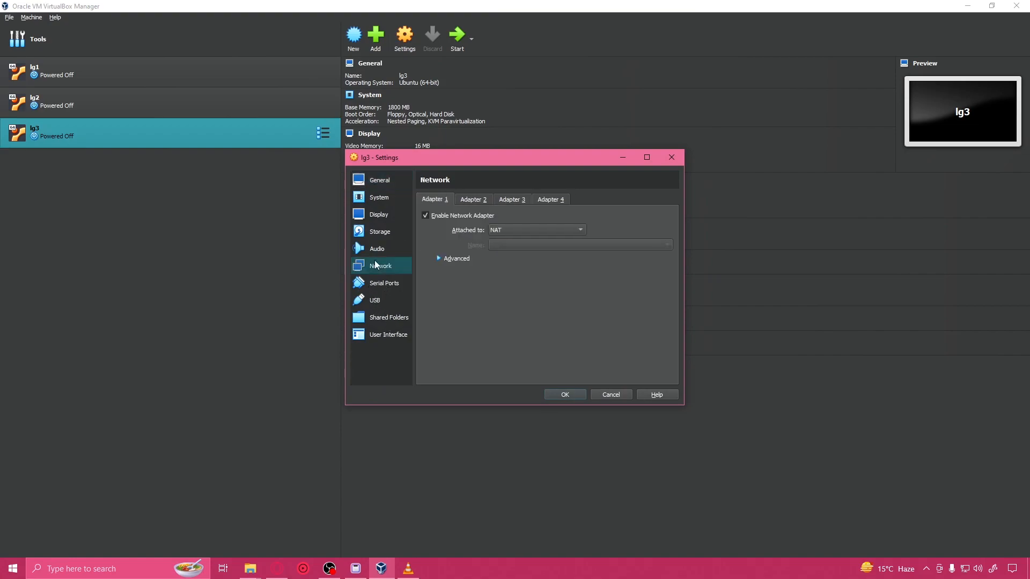
click(517, 231)
click(533, 289)
click(574, 396)
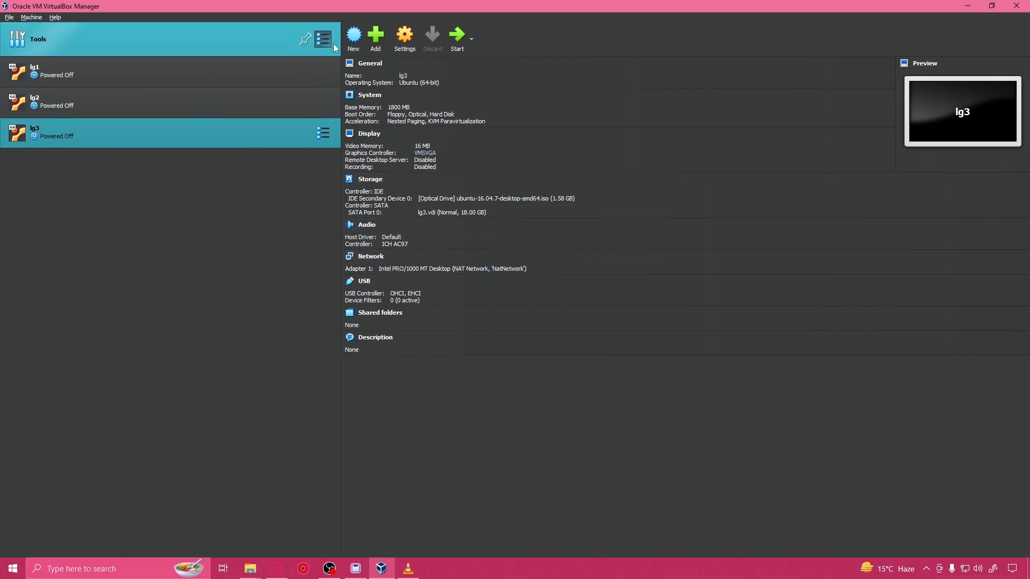
Step: Check the properties of the NAT network NatNetwork, and start the lg1, lg2 and lg3 virtual machines
click(325, 40)
click(375, 107)
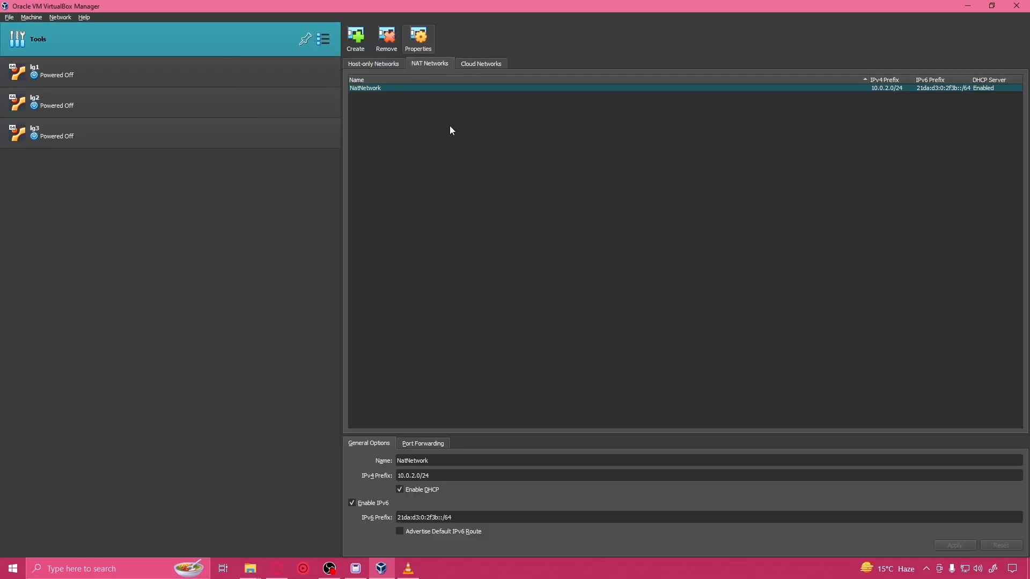
click(208, 83)
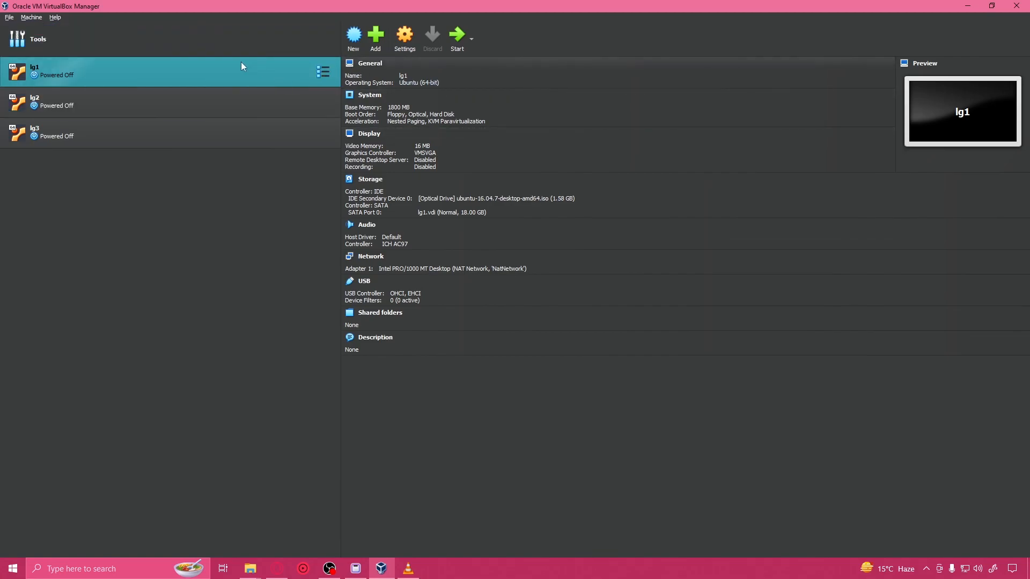
click(277, 98)
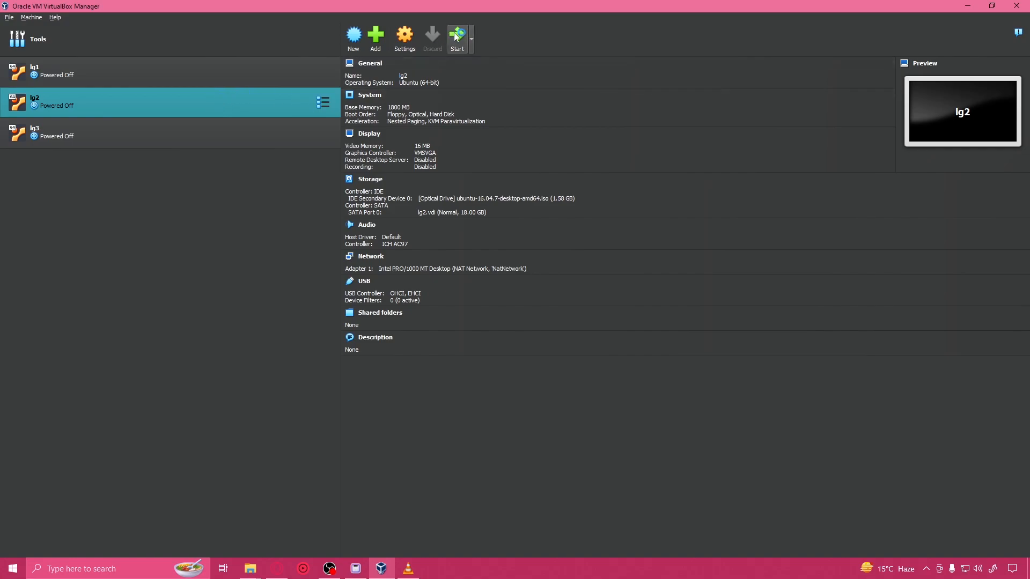
click(202, 129)
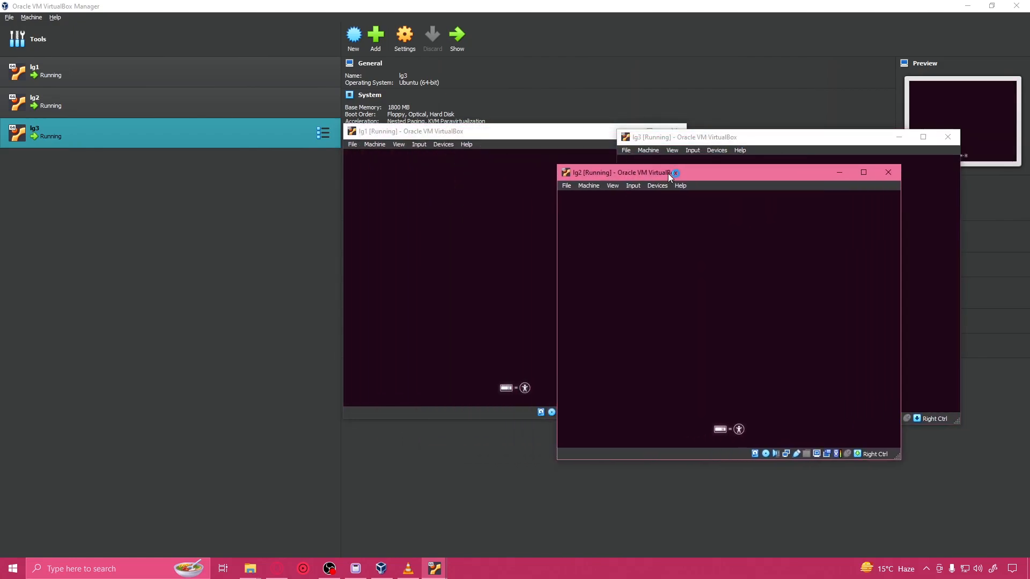
Step: Spread out the running lg1, lg2 and lg3 windows so all three machines can be worked on side by side
drag(450, 98, 428, 11)
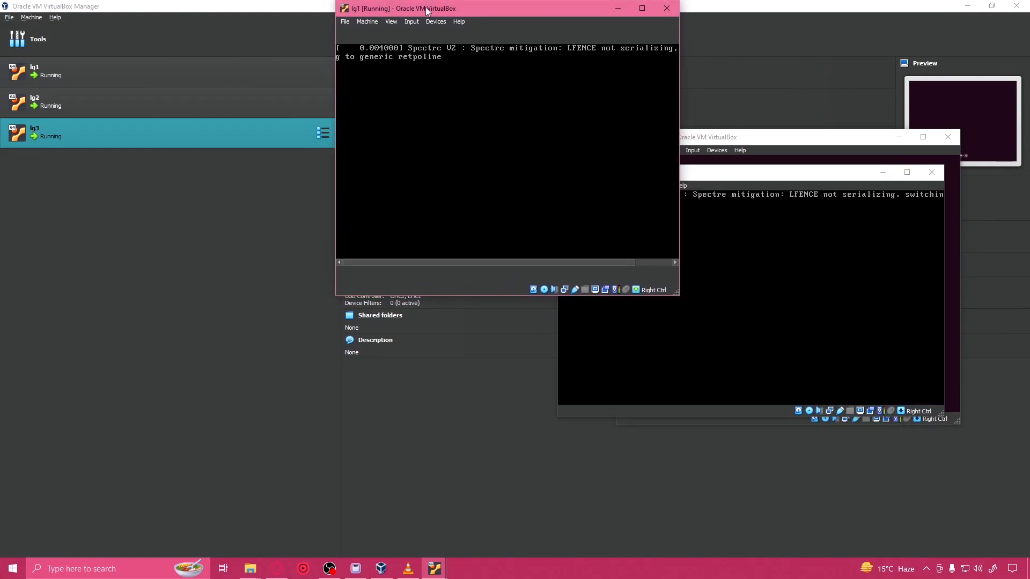
drag(739, 183, 184, 54)
drag(821, 137, 797, 176)
Step: Begin the Ubuntu installation in English on lg1, lg2 and lg3
click(442, 11)
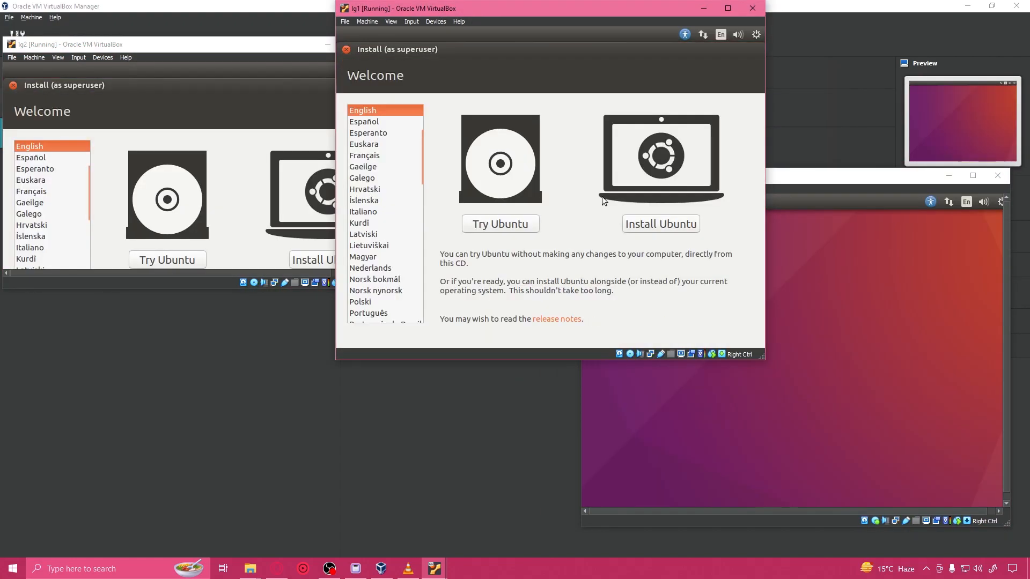
click(662, 230)
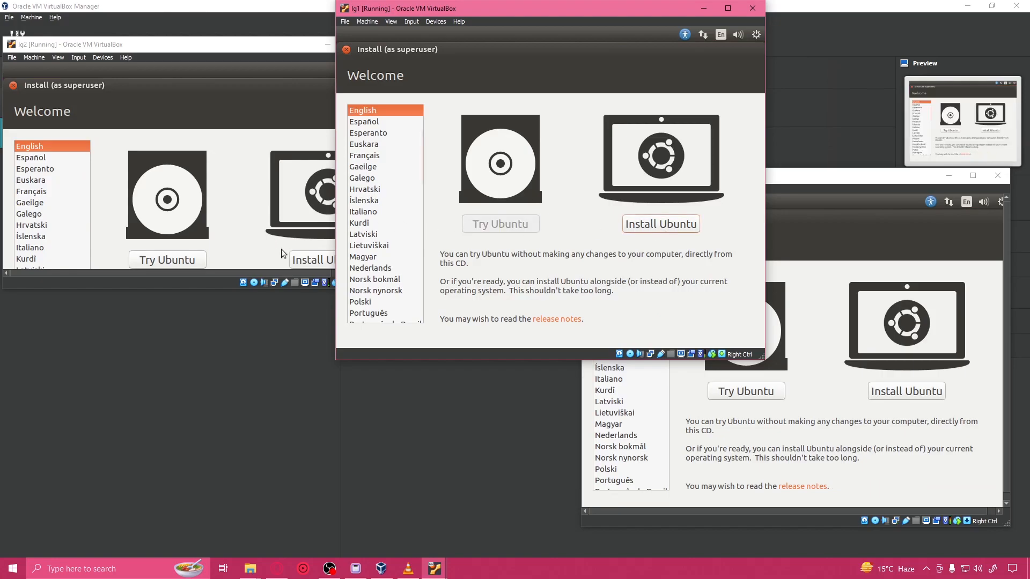
click(328, 260)
click(915, 397)
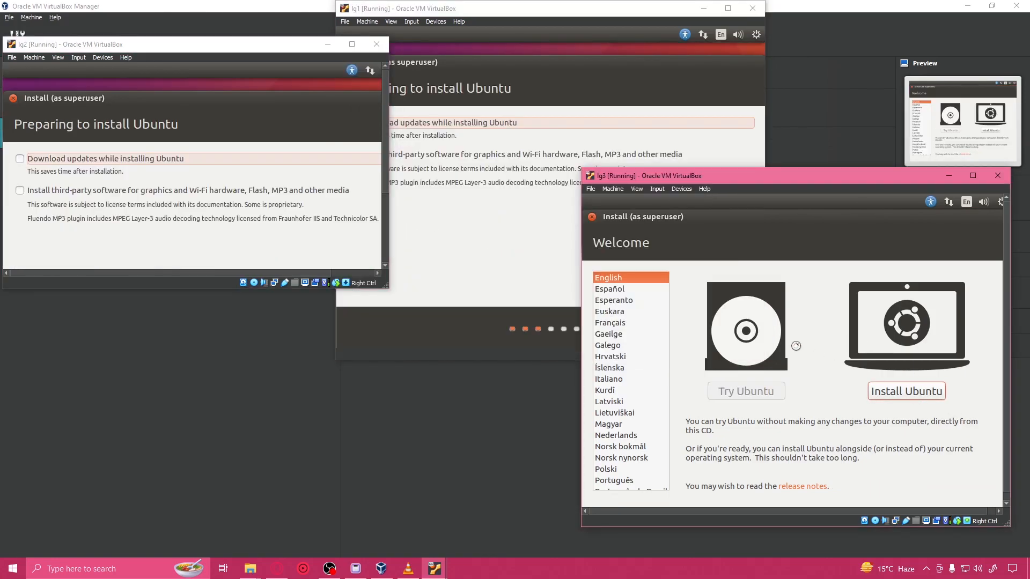
Step: Enable downloading updates and installing third-party software during the Ubuntu installation on lg1, lg2 and lg3
click(500, 204)
click(353, 122)
click(353, 155)
click(20, 159)
click(19, 190)
click(823, 289)
click(599, 291)
click(598, 322)
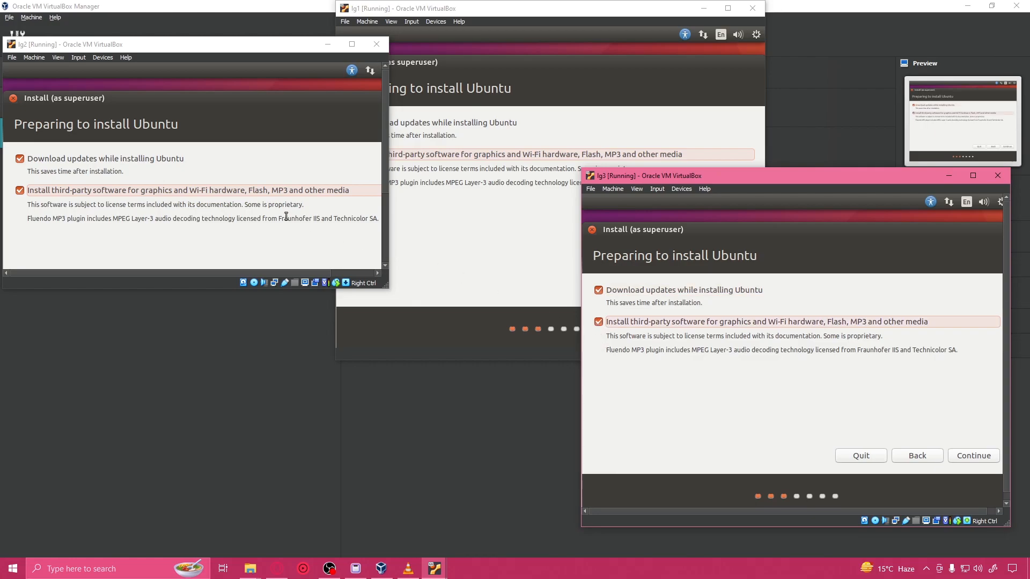
Step: Proceed from the preparation page to the installation type page on lg2, lg1 and lg3
drag(385, 170, 383, 250)
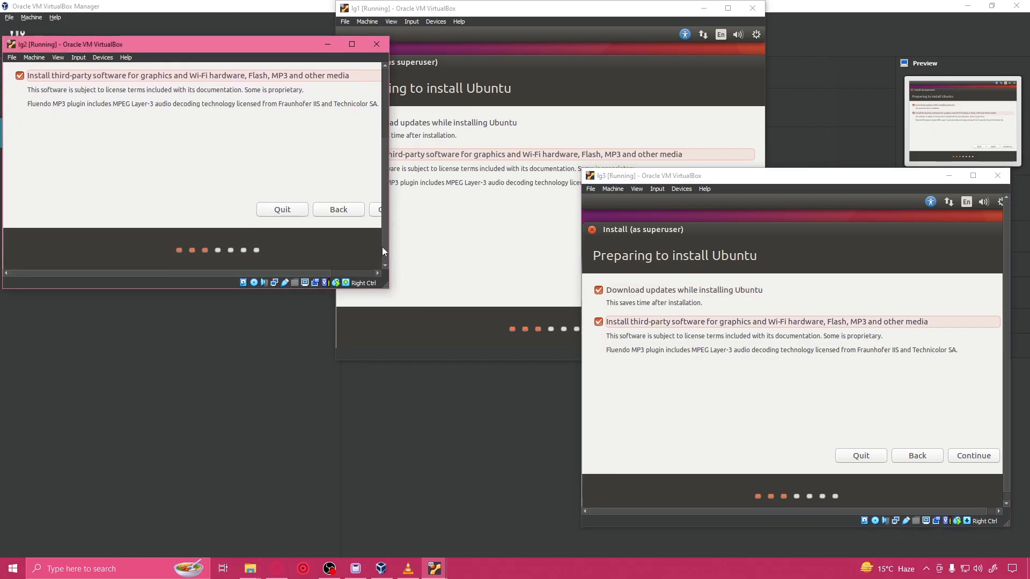
drag(217, 272, 274, 273)
click(334, 210)
click(485, 230)
click(723, 290)
click(883, 351)
click(966, 456)
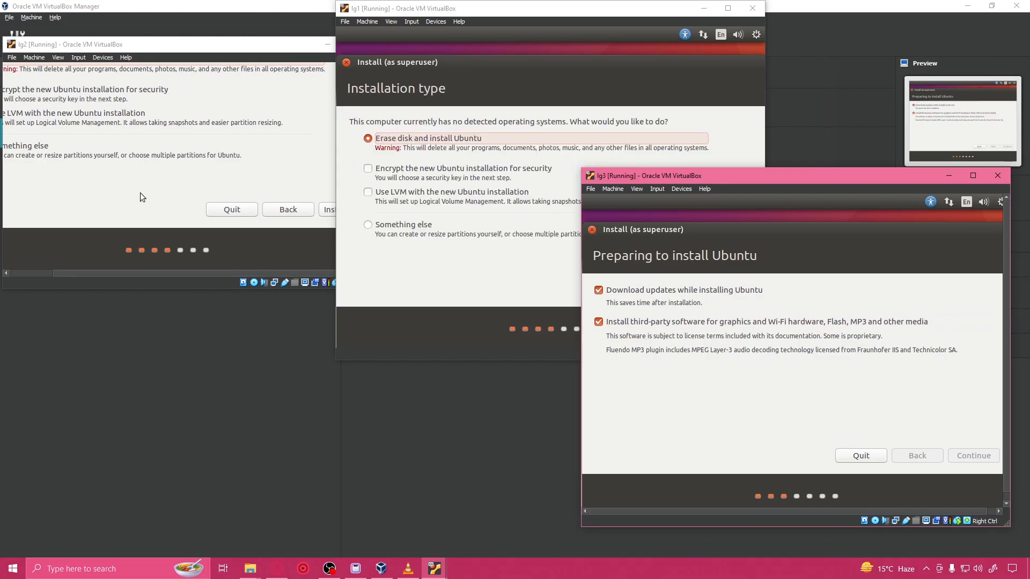
Step: Choose Something else as the installation type on lg1
click(246, 179)
click(447, 10)
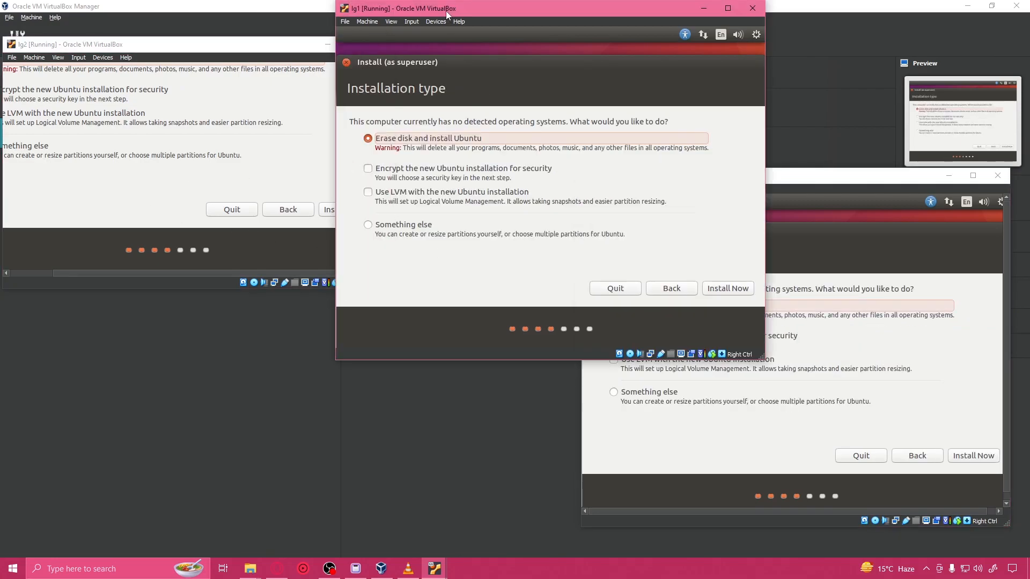
click(377, 228)
Step: Enlarge the lg2 window until the whole list of installation types fits, keeping it beside the lg1 window
click(10, 153)
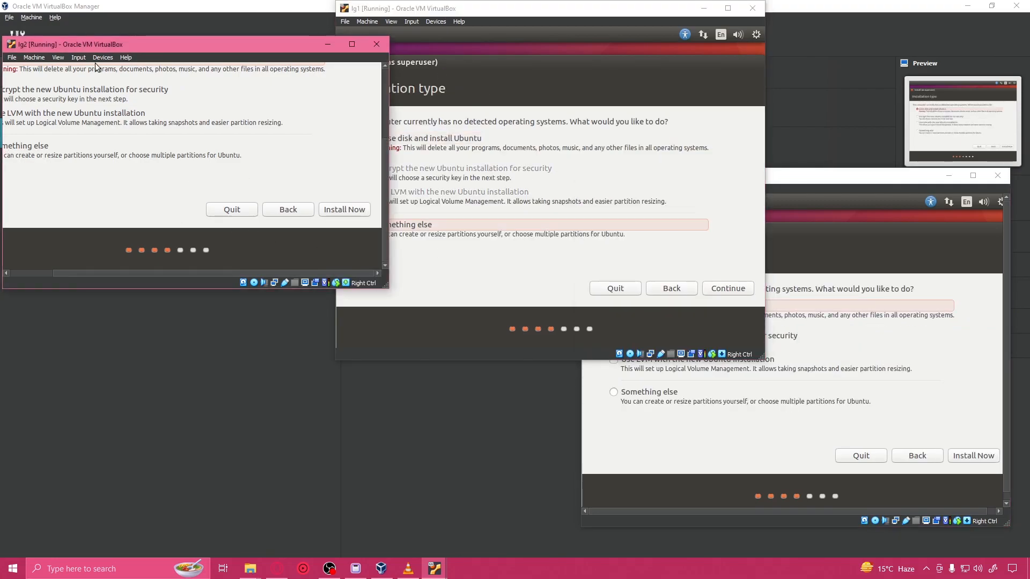
drag(127, 47, 203, 53)
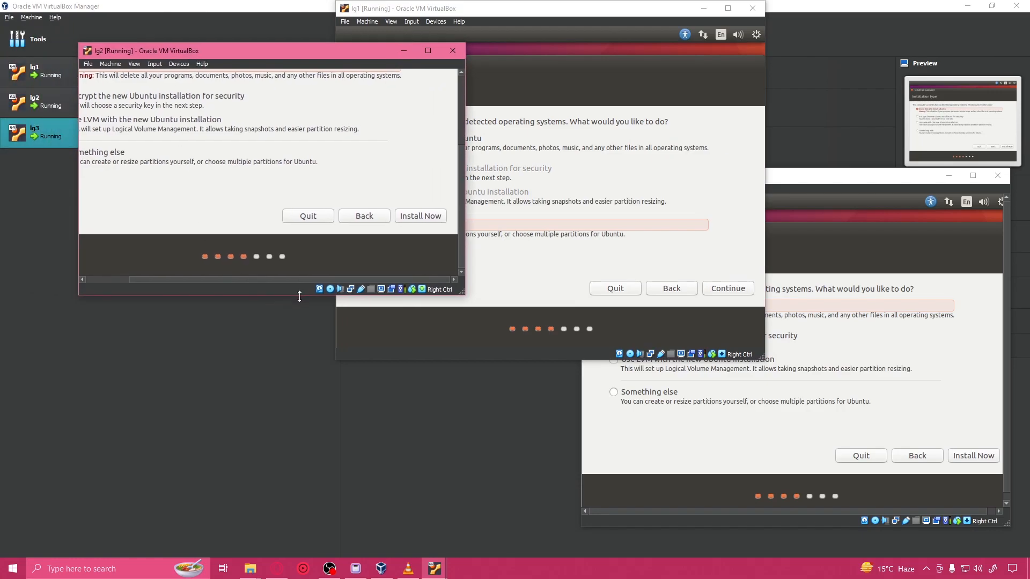
drag(299, 296, 307, 366)
drag(464, 271, 526, 269)
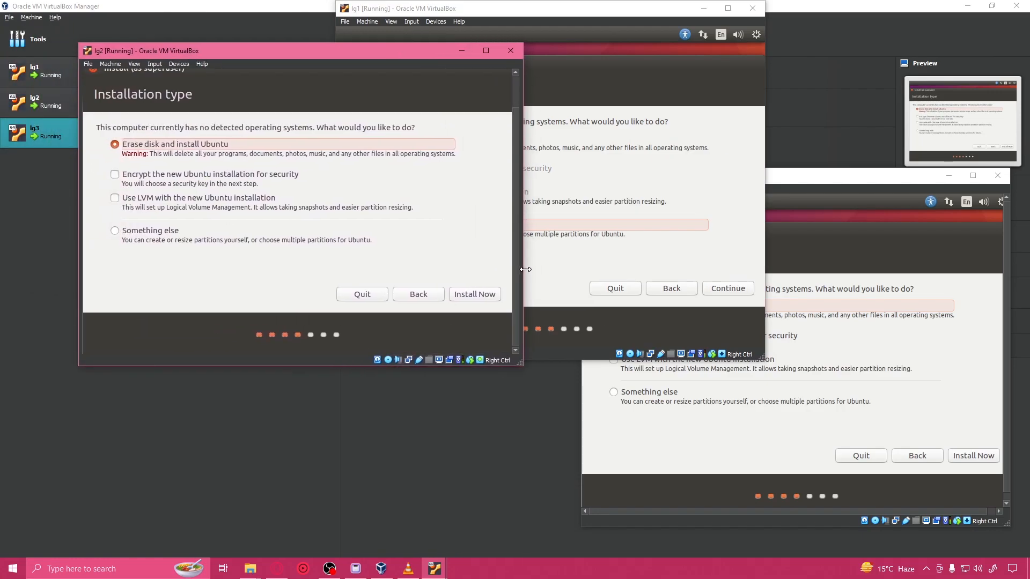
drag(234, 57, 180, 42)
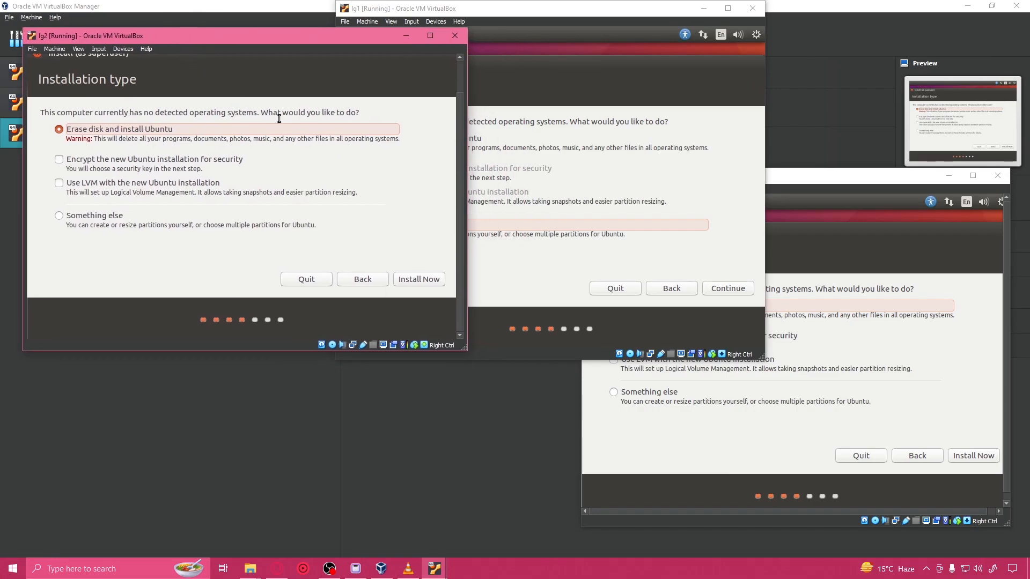
Step: Choose Something else as the installation type on lg2 and lg3
click(827, 256)
click(523, 258)
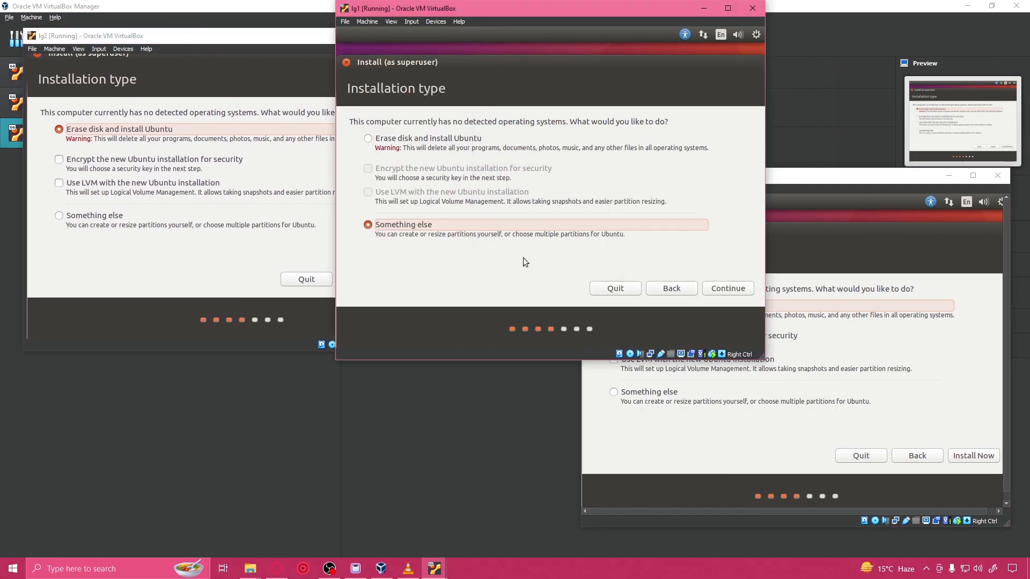
click(237, 214)
click(692, 375)
click(649, 392)
Step: Continue to the manual partitioning page on lg3, lg1 and lg2
click(980, 461)
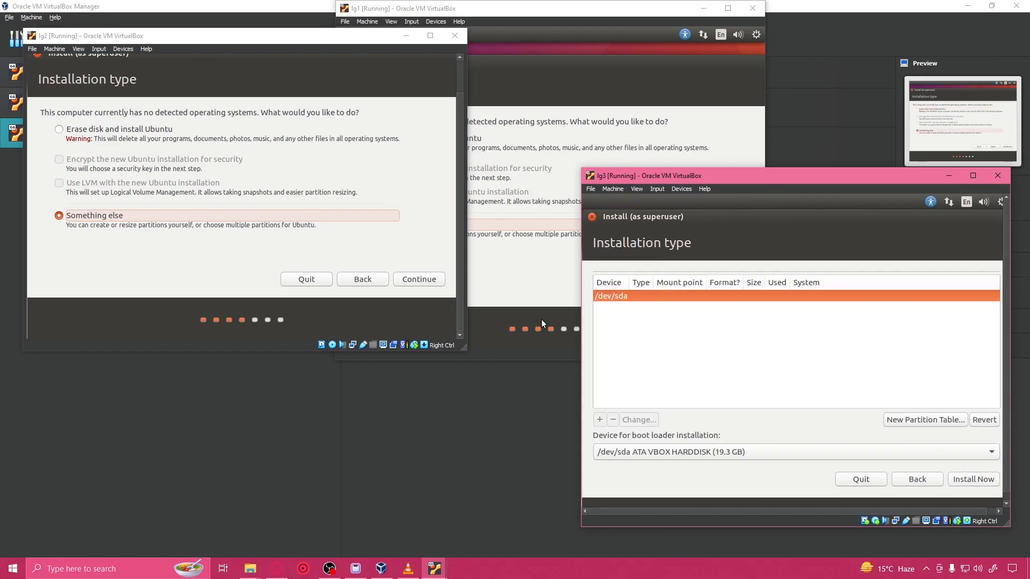
click(483, 272)
click(743, 289)
click(221, 273)
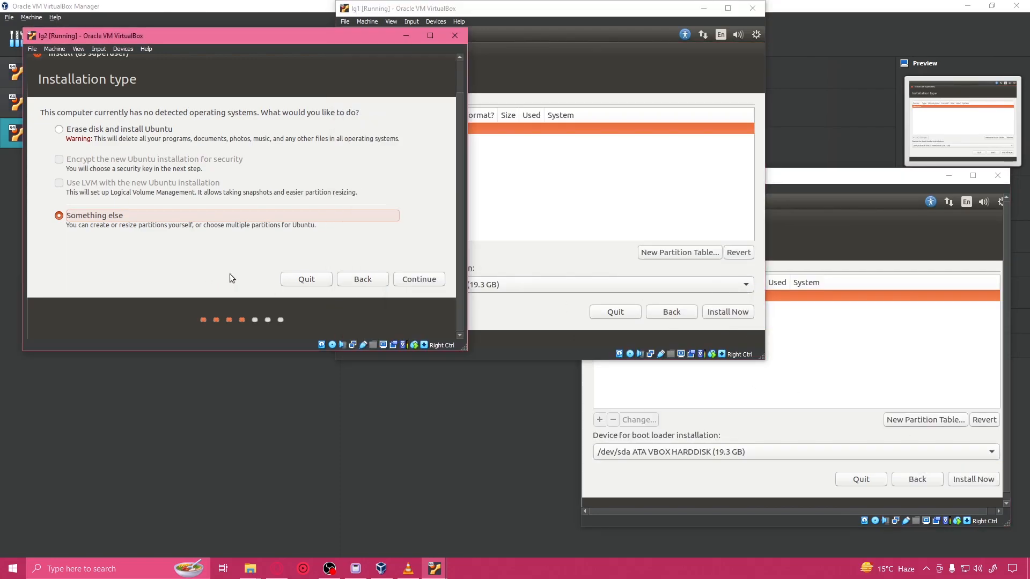
click(419, 280)
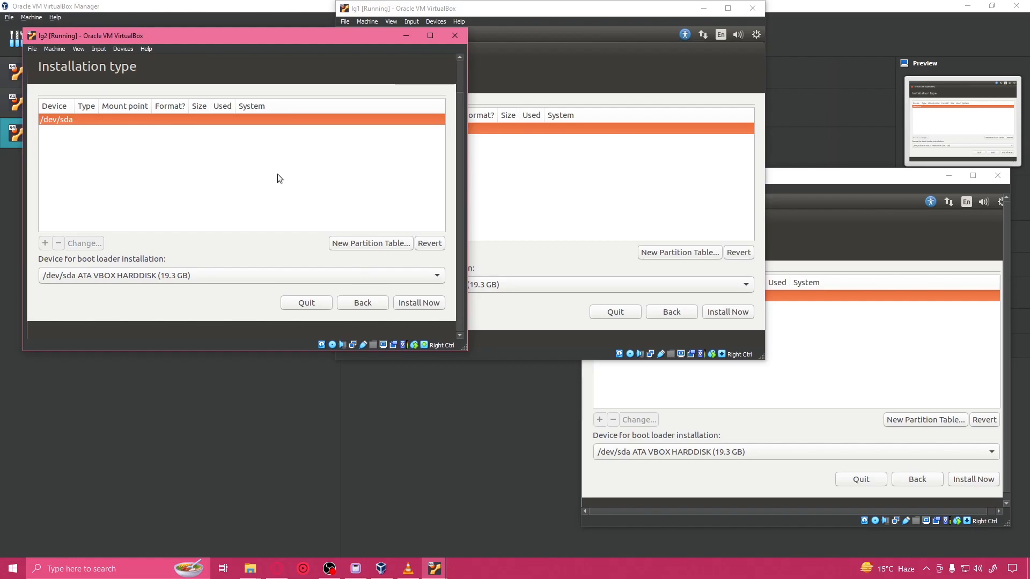
Step: Check the device offered for boot loader installation on lg1, lg2 and lg3
click(500, 140)
click(450, 284)
click(451, 285)
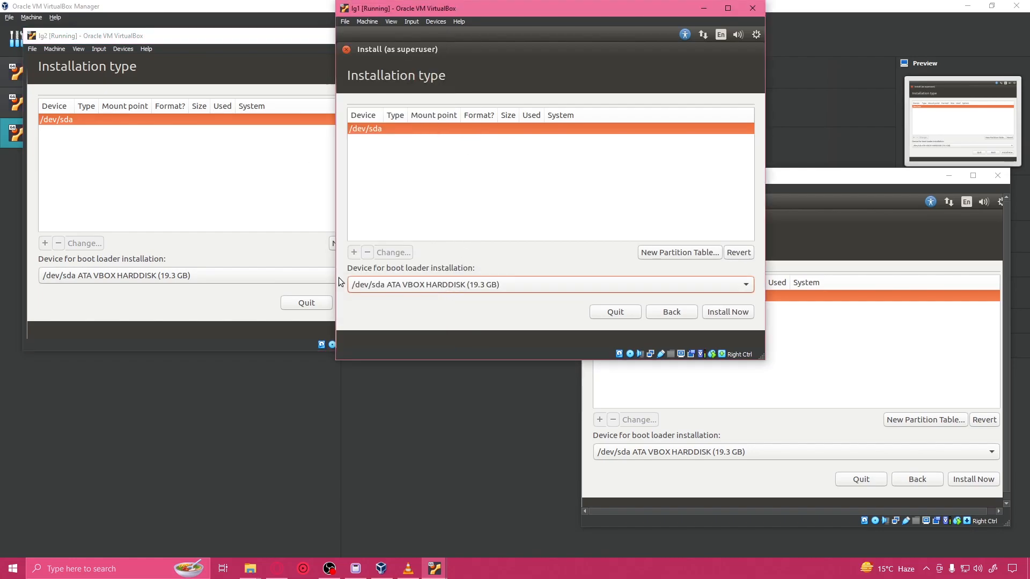
click(243, 273)
click(243, 274)
click(570, 294)
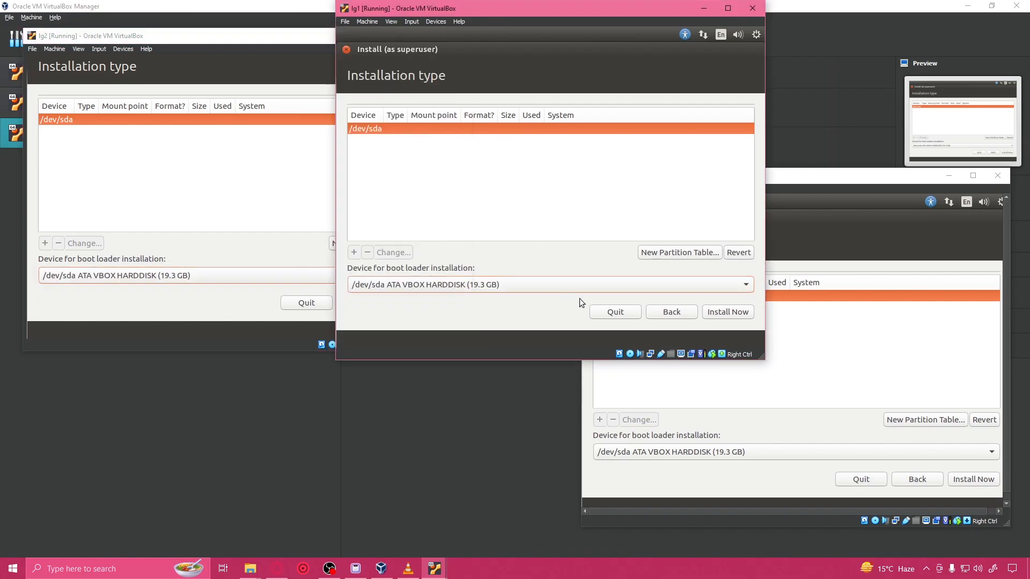
click(763, 450)
click(763, 449)
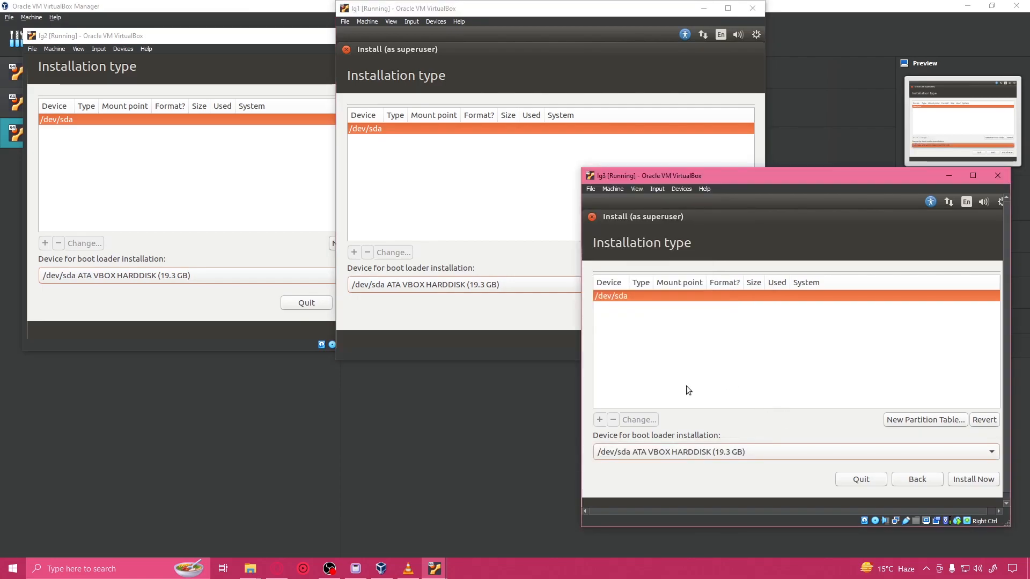
Step: Create a new empty partition table on /dev/sda of lg1
click(411, 141)
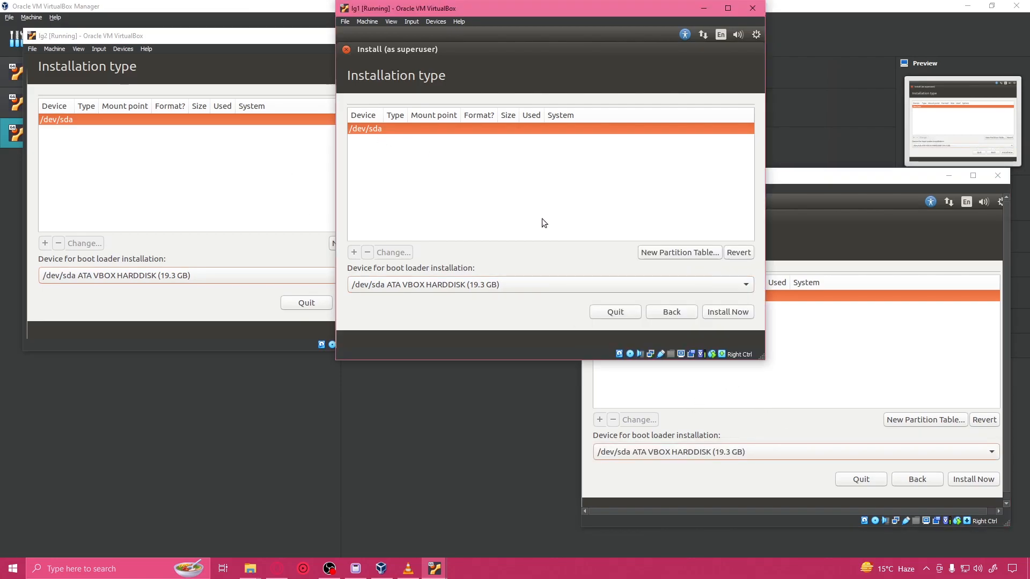
click(692, 252)
click(724, 249)
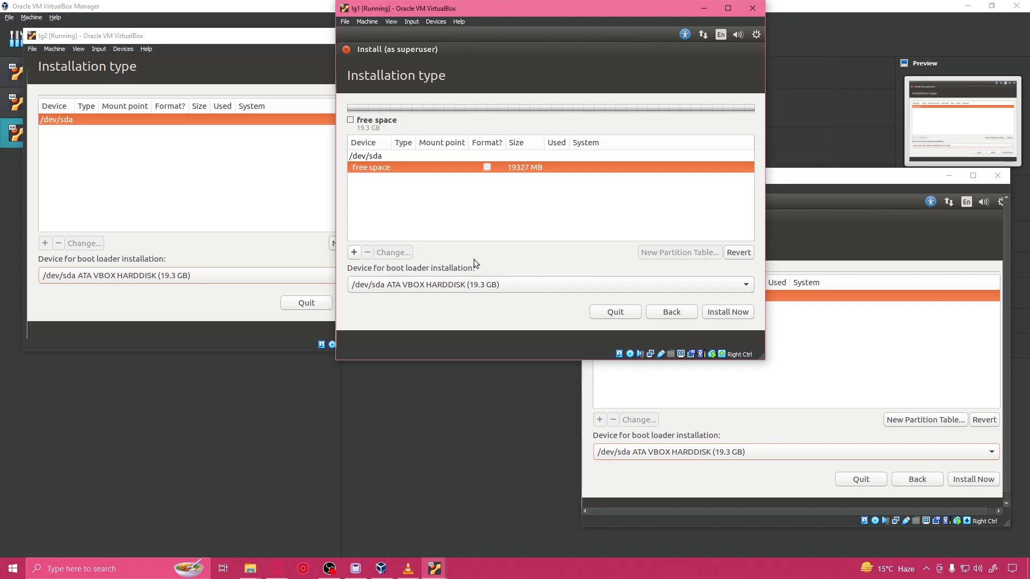
Step: Add a primary 1024 MB swap area at the beginning of the free space on lg1
click(352, 255)
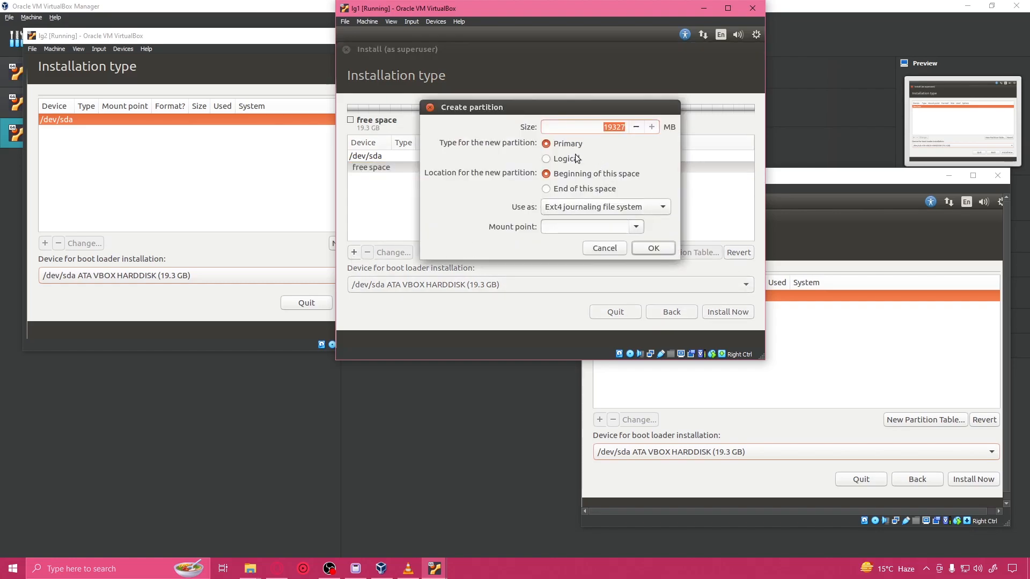
click(601, 210)
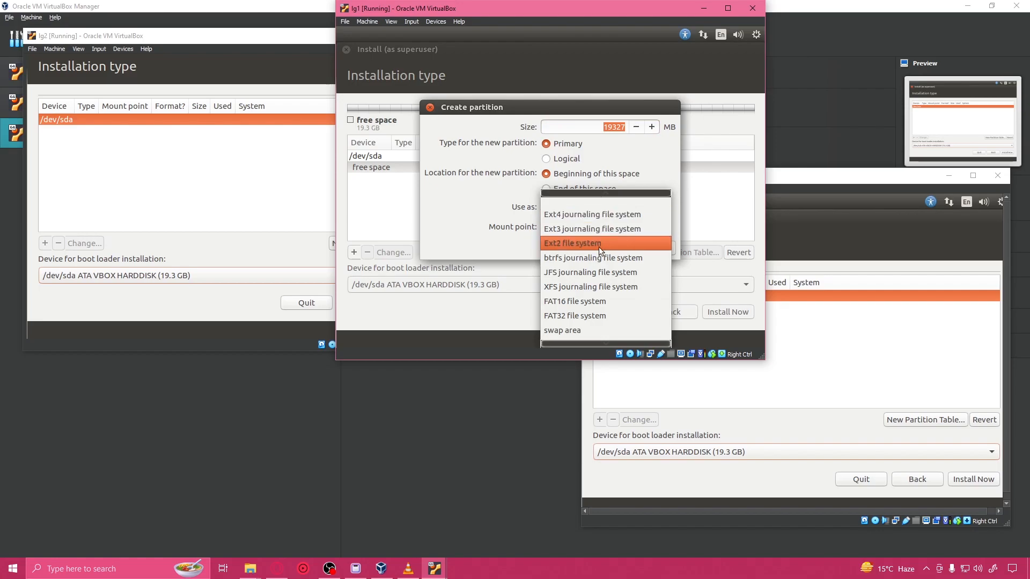
click(578, 319)
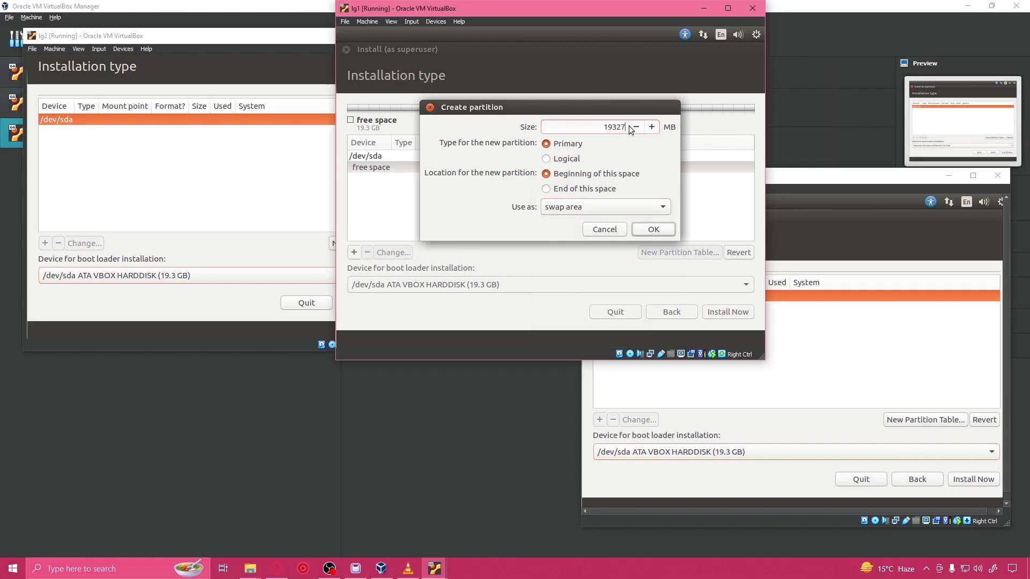
key(BackSpace)
key(BackSpace)
click(668, 230)
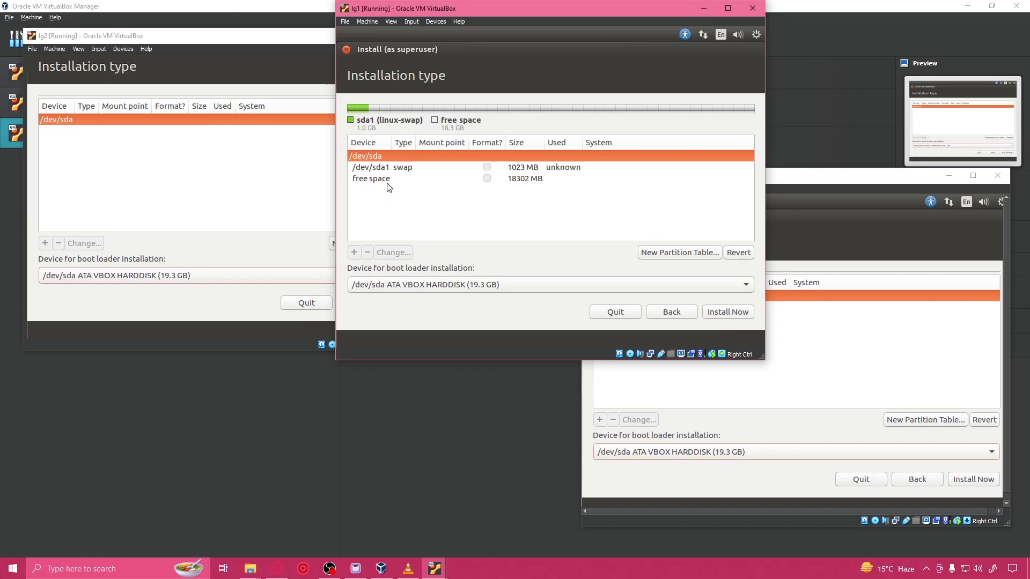
Step: Turn the remaining free space on lg1 into a logical Ext4 partition with mount point /
click(389, 182)
click(356, 253)
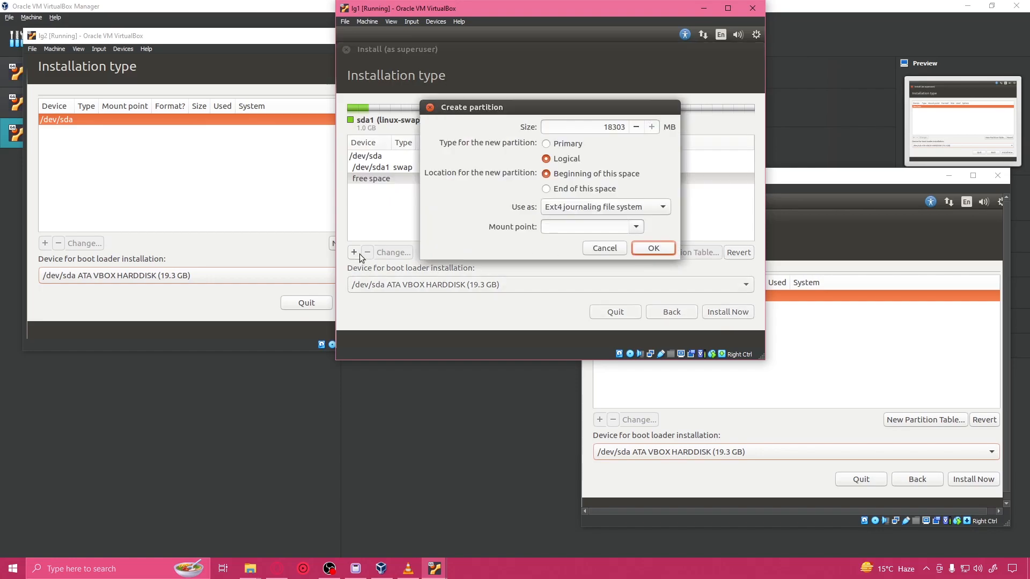
click(637, 231)
click(568, 226)
click(654, 249)
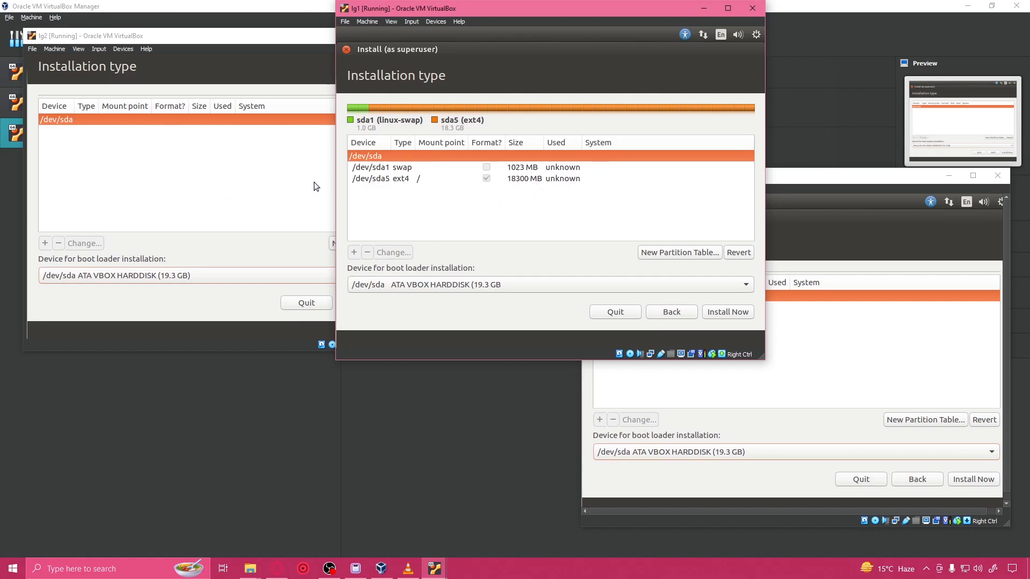
Step: Create a new empty partition table on /dev/sda of lg2
click(246, 188)
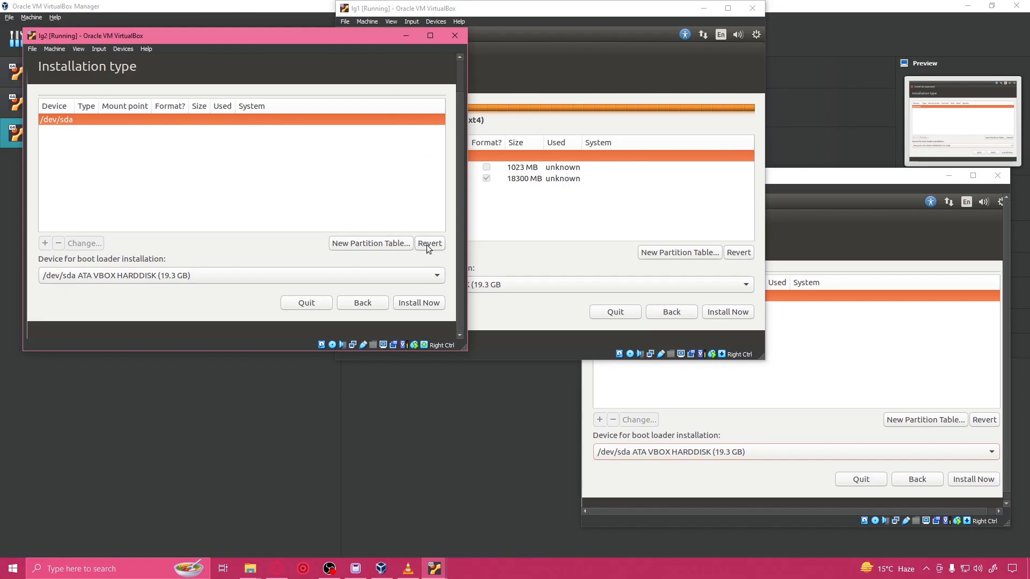
click(380, 246)
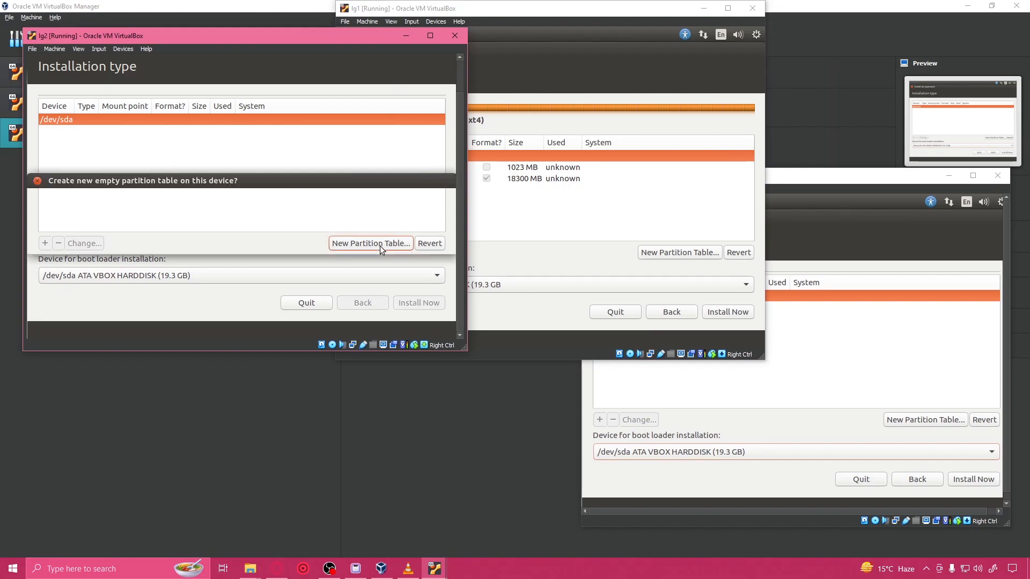
click(423, 240)
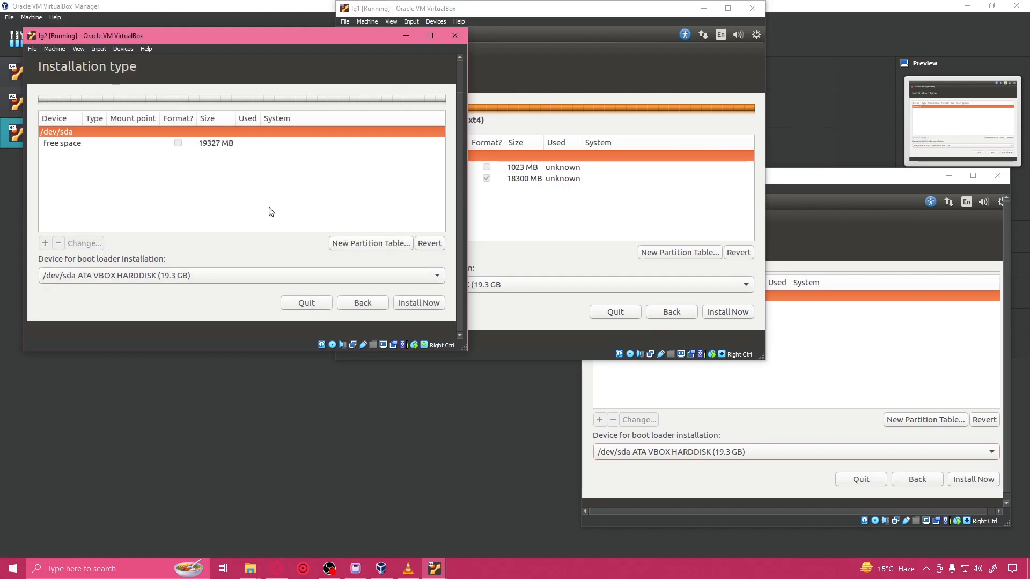
Step: Add a primary 1024 MB swap area at the beginning of the free space on lg2
click(99, 147)
click(45, 243)
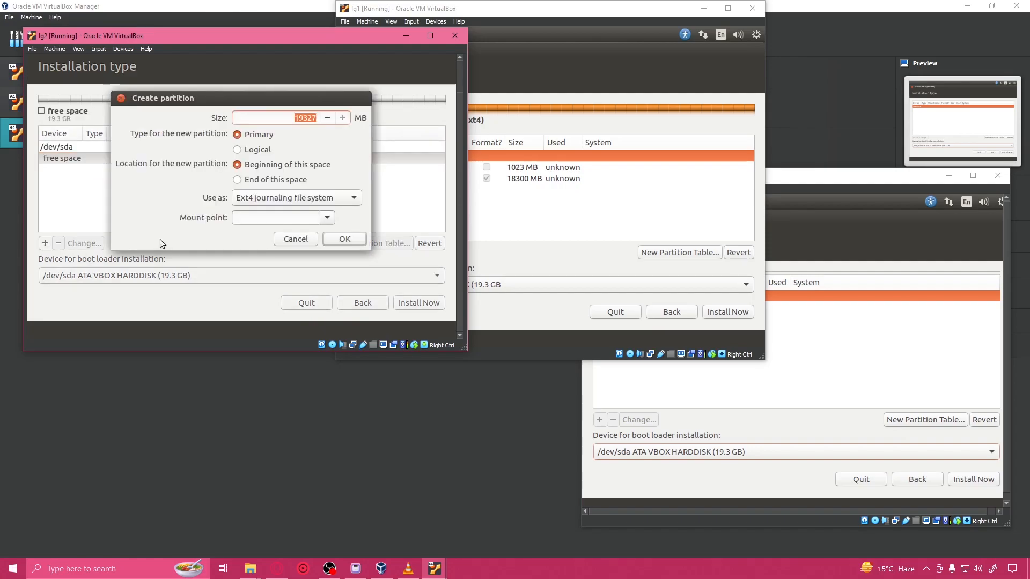
click(291, 198)
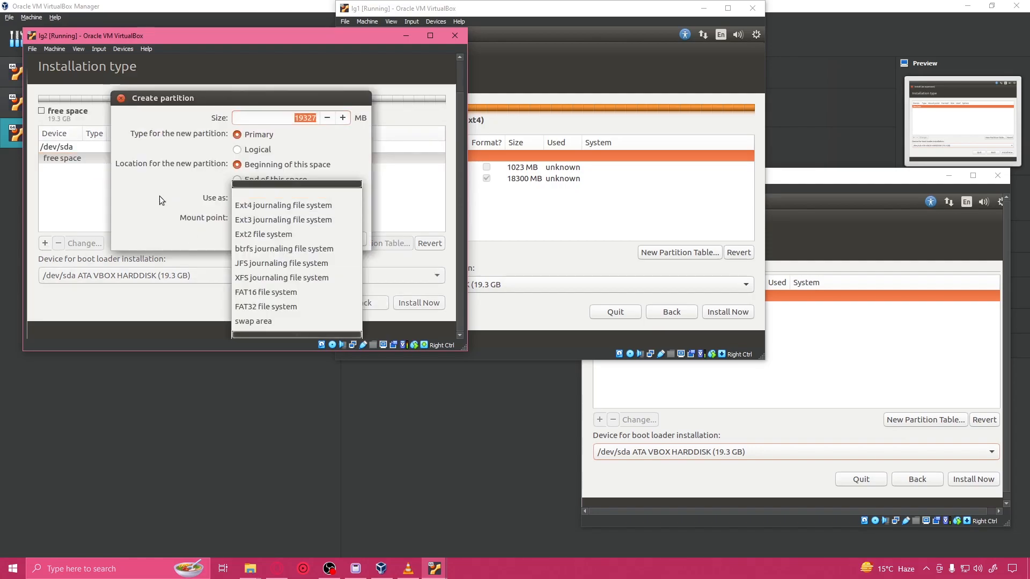
click(164, 195)
click(290, 197)
click(276, 312)
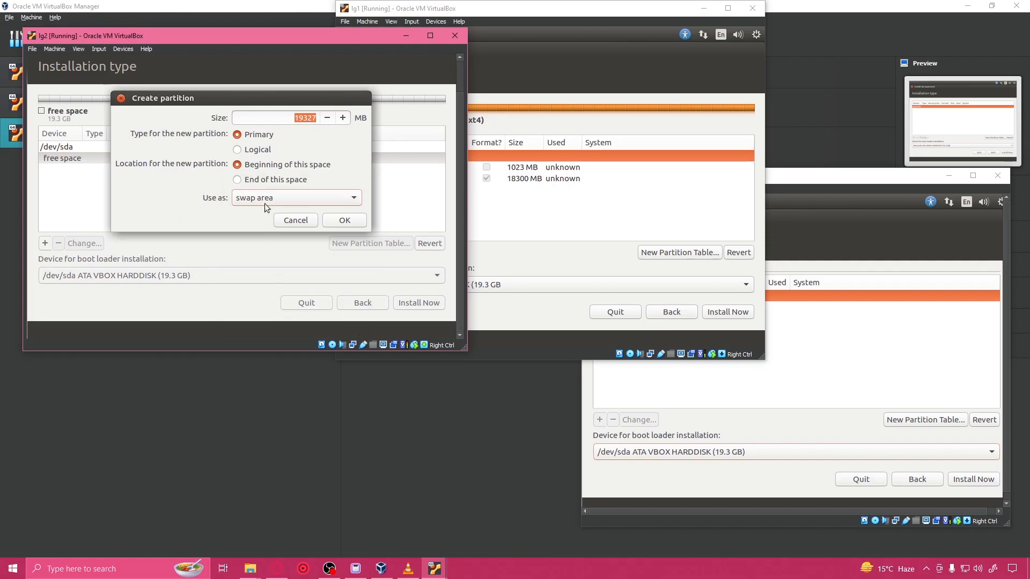
click(312, 119)
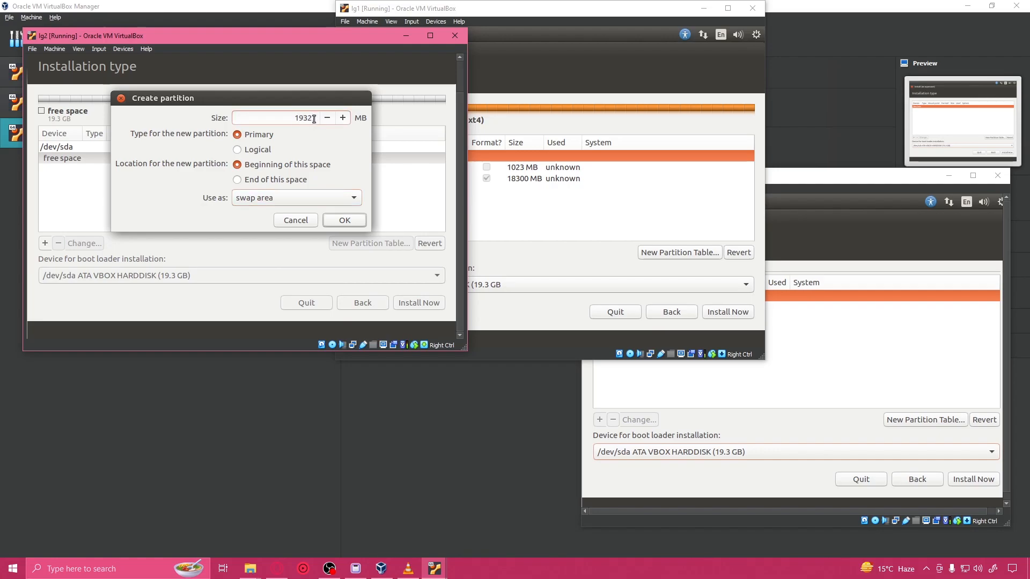
drag(316, 118, 264, 116)
text(1024)
click(344, 220)
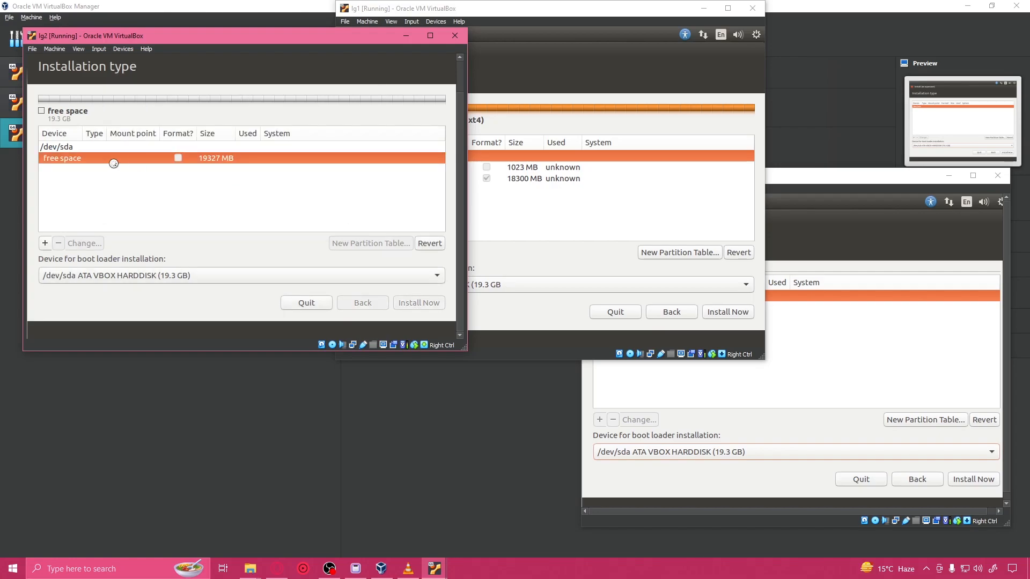
Step: Turn the remaining free space on lg2 into a logical Ext4 partition with mount point /
click(94, 170)
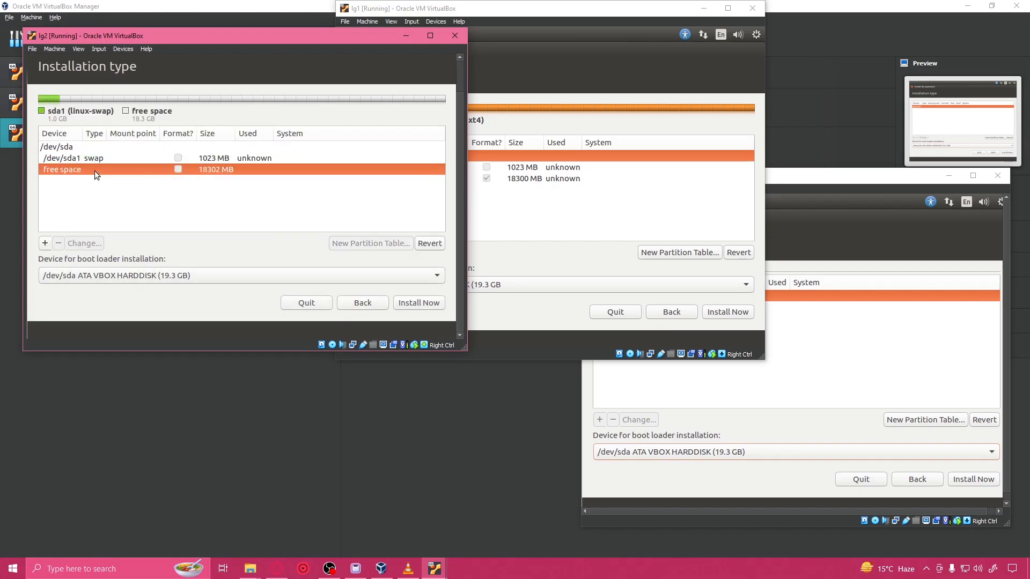
click(45, 243)
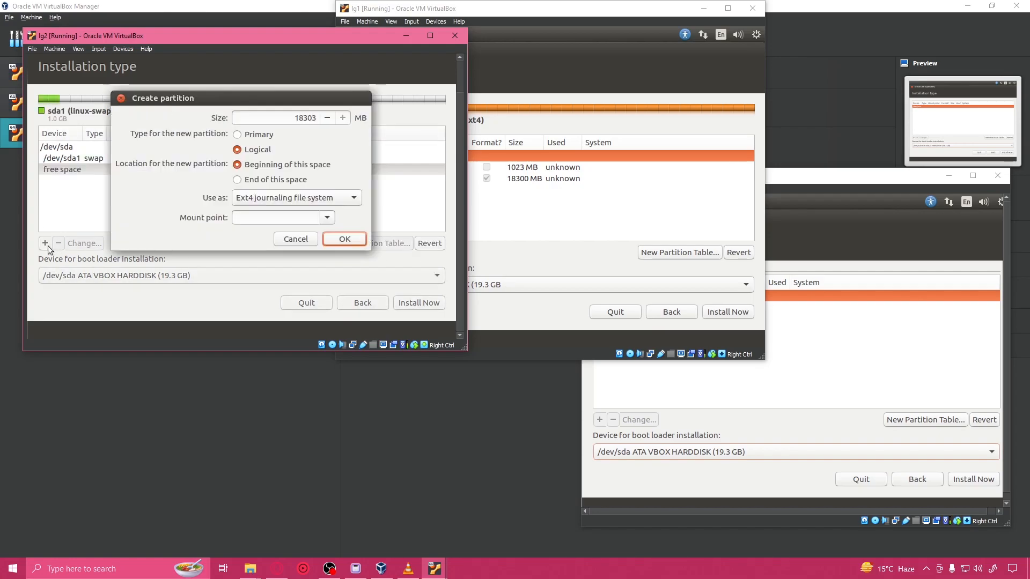
click(327, 218)
click(261, 222)
click(344, 238)
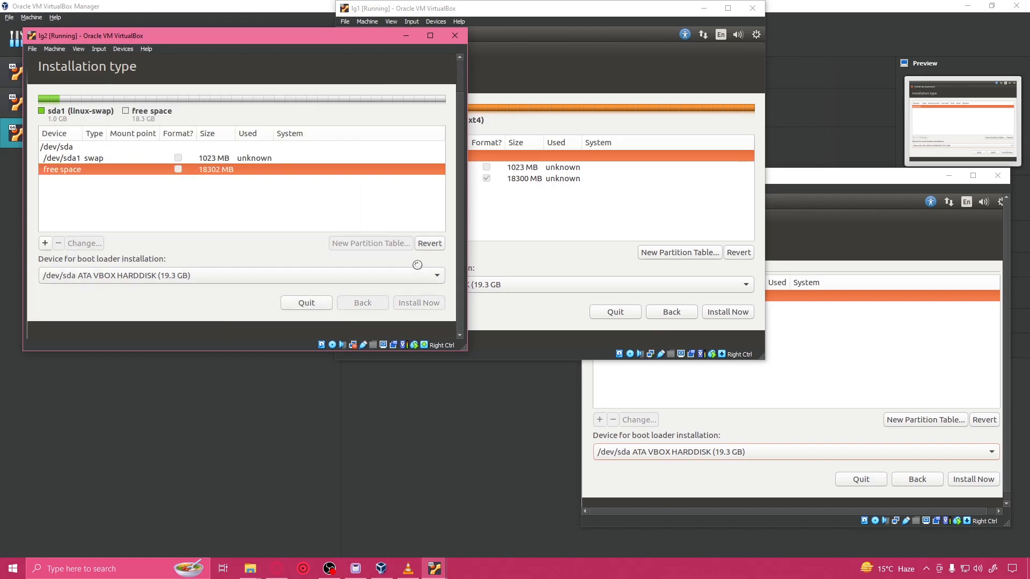
Step: Create a new empty partition table on /dev/sda of lg3
click(807, 312)
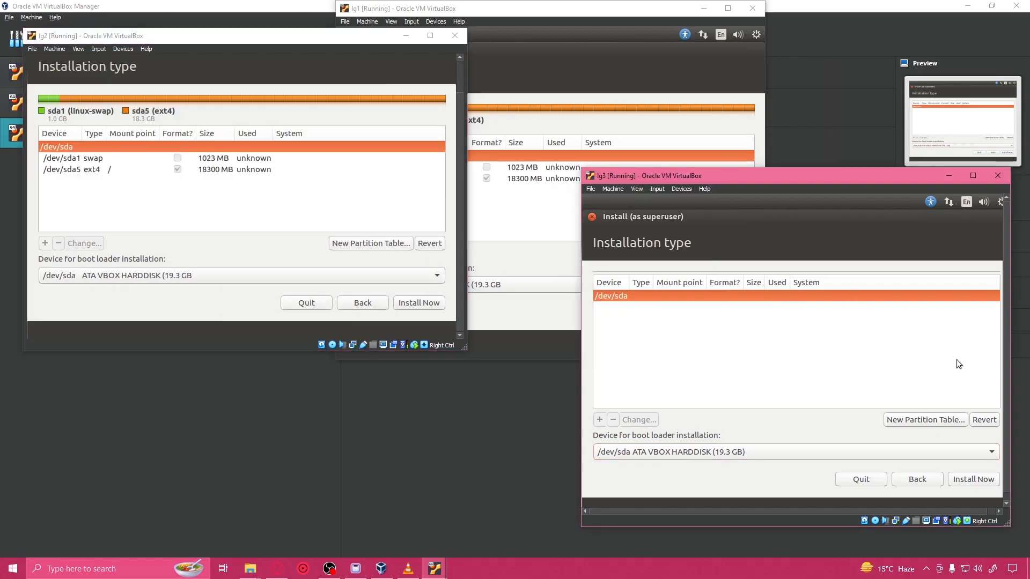
click(925, 418)
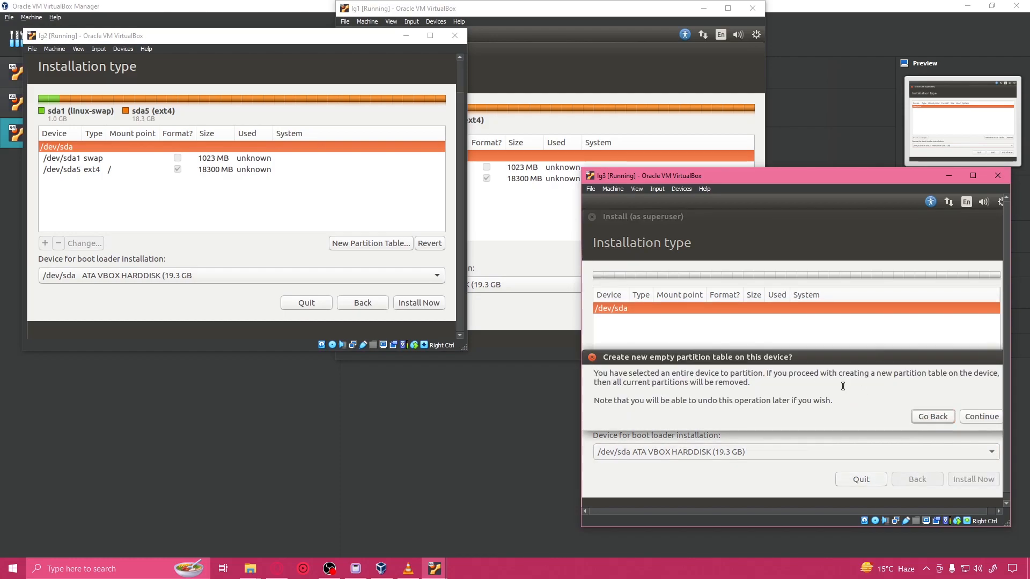
click(977, 417)
click(639, 326)
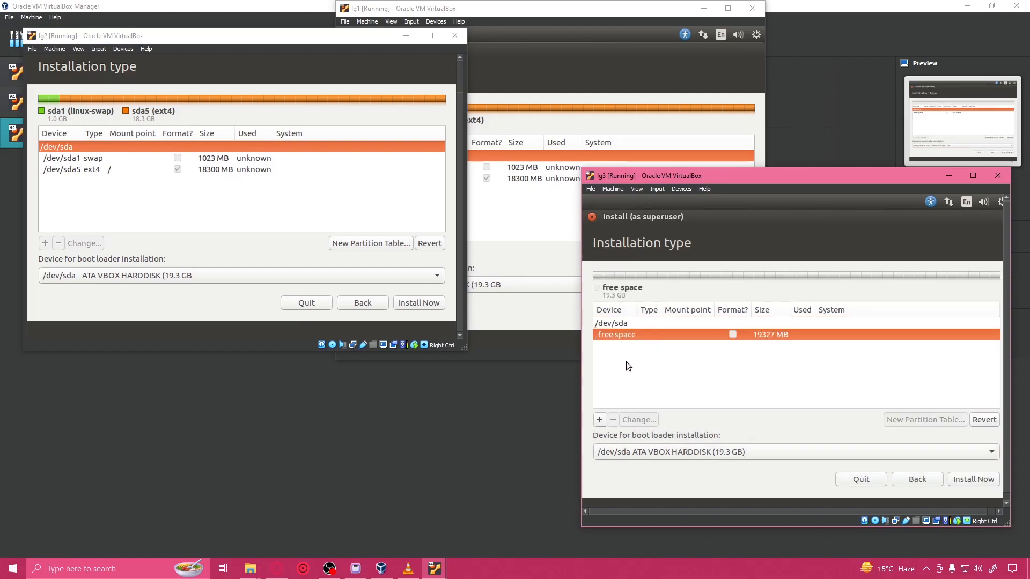
click(601, 423)
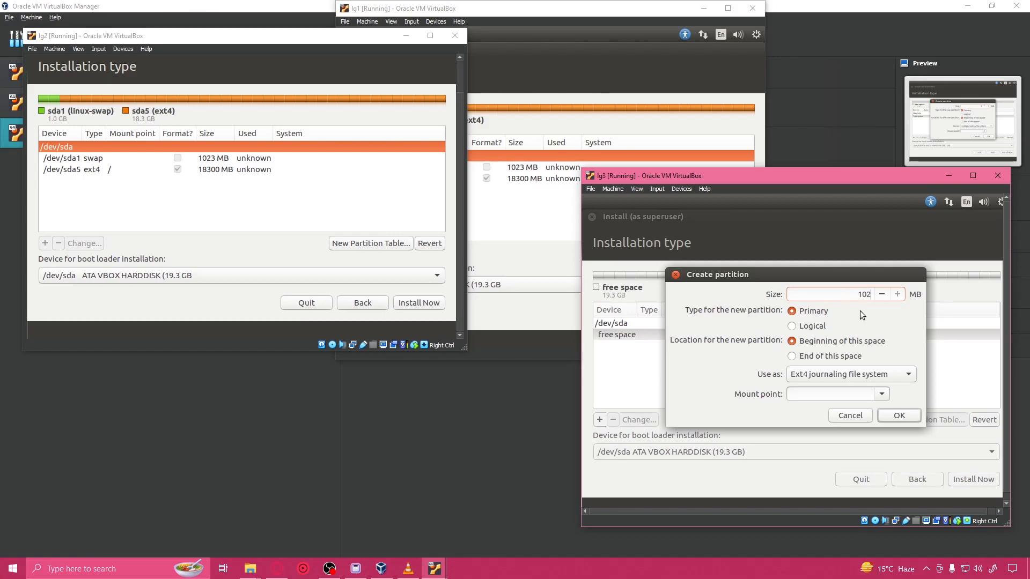
click(906, 416)
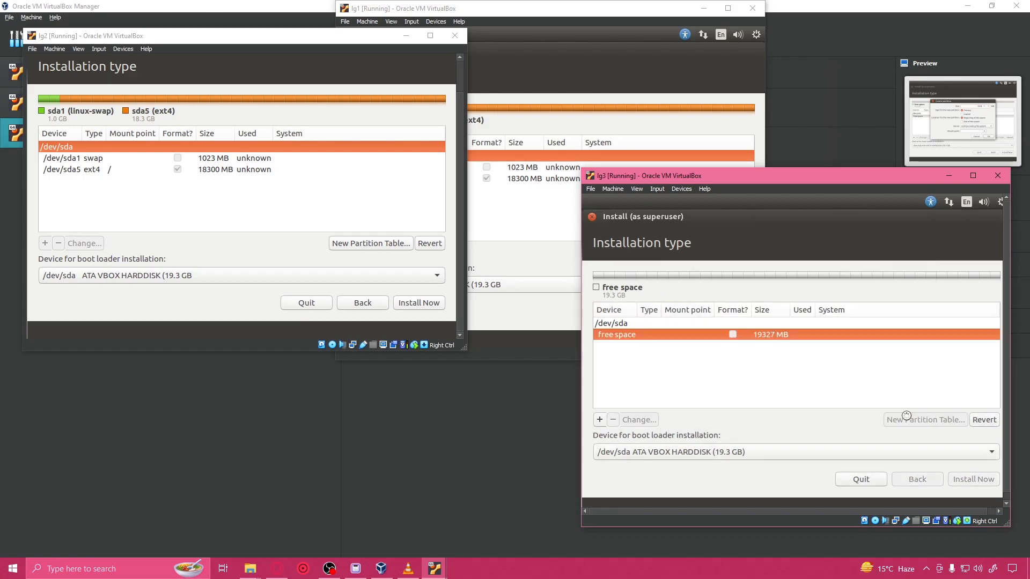
click(694, 334)
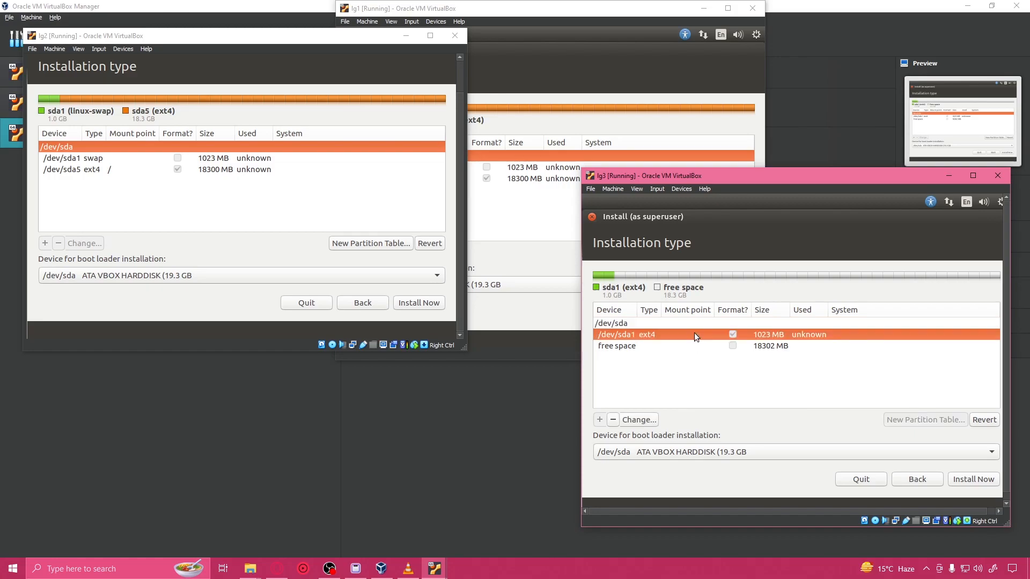
click(613, 420)
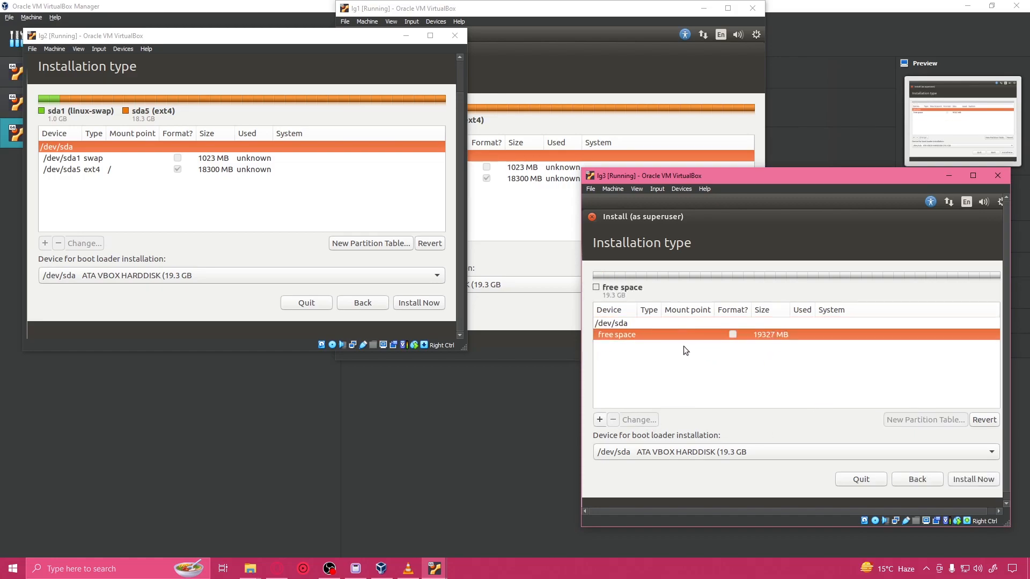
Step: Add a primary 1024 MB swap area at the beginning of the free space on lg3
click(601, 420)
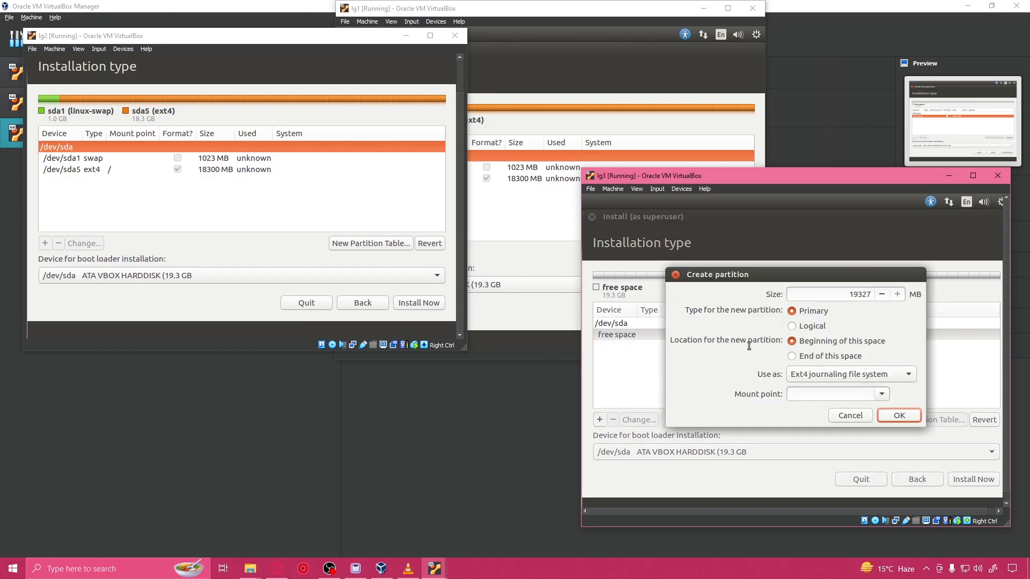
click(871, 294)
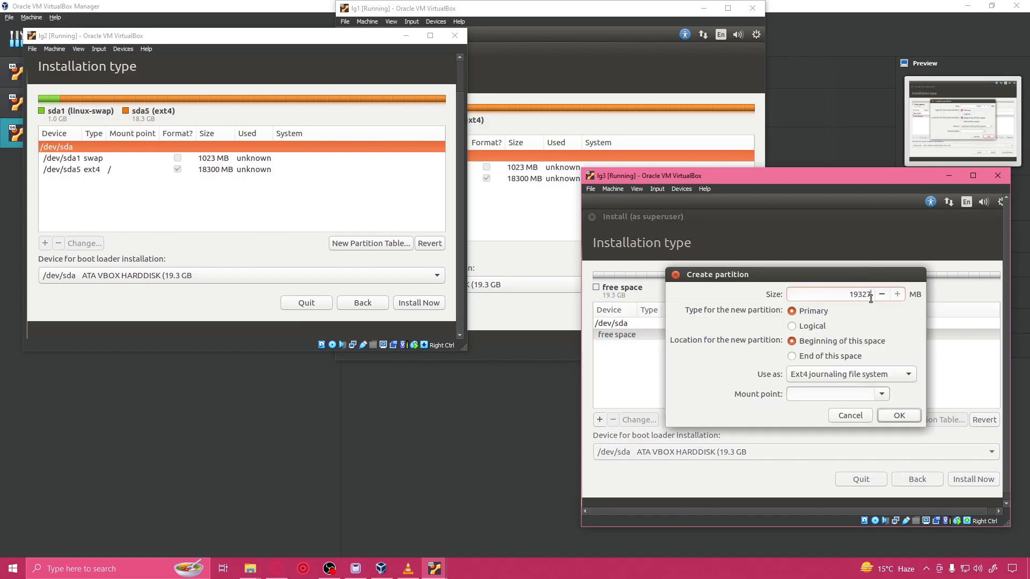
key(BackSpace)
key(BackSpace)
key(BackSpace)
text(4)
click(881, 393)
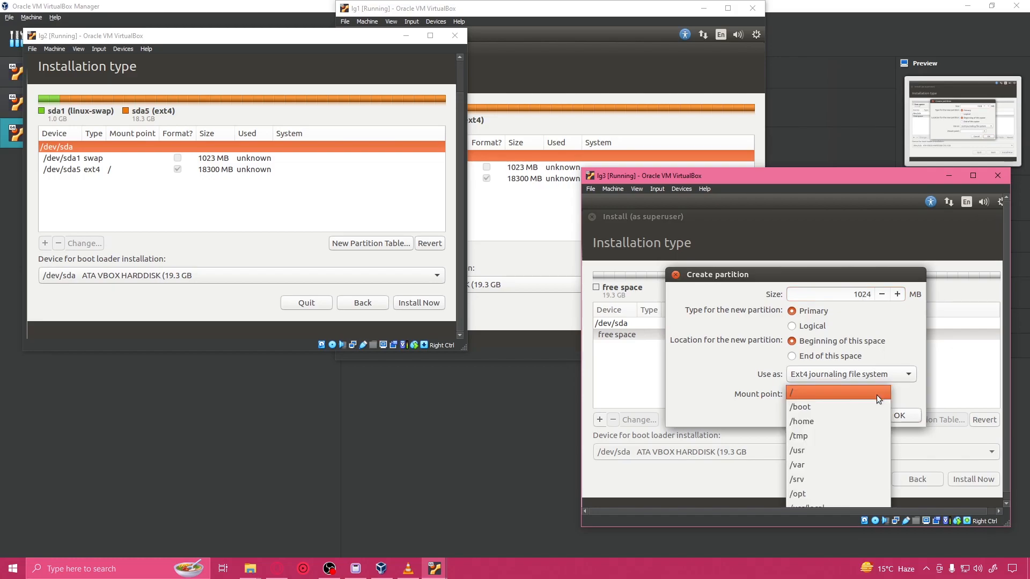
click(858, 378)
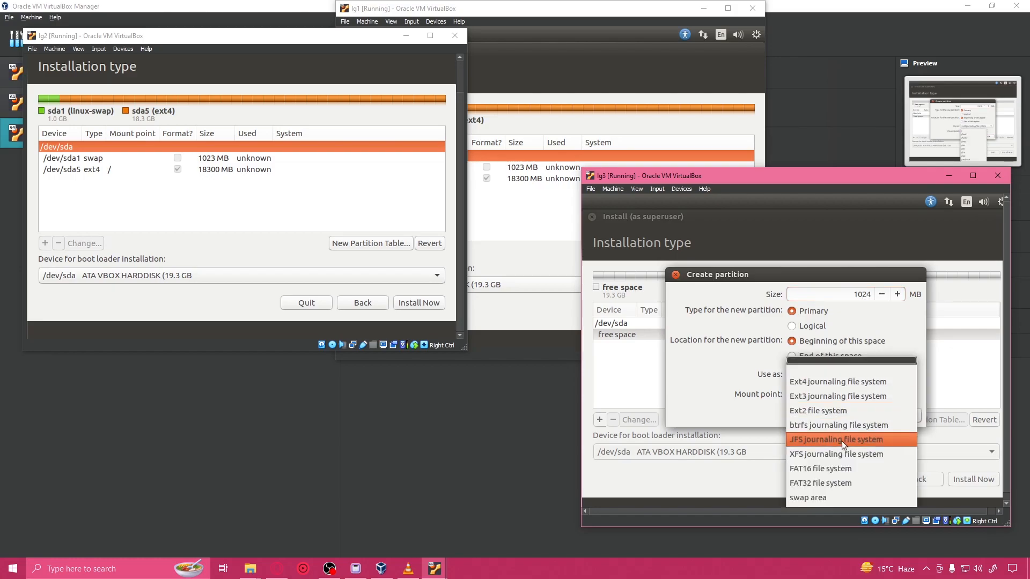
click(832, 496)
click(891, 398)
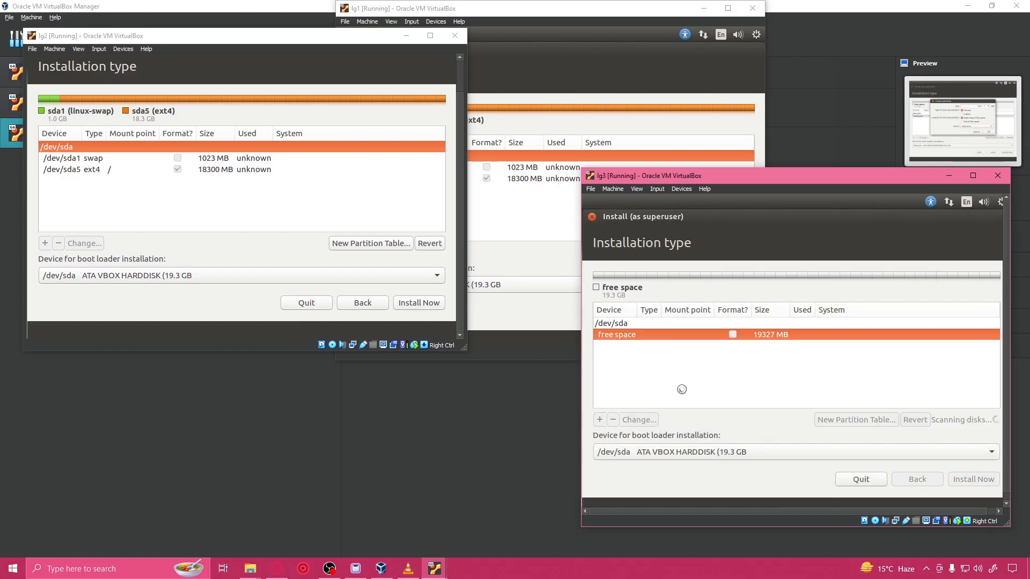
Step: Turn the remaining free space on lg3 into a logical Ext4 partition with mount point /
click(600, 420)
click(882, 395)
click(826, 409)
click(900, 416)
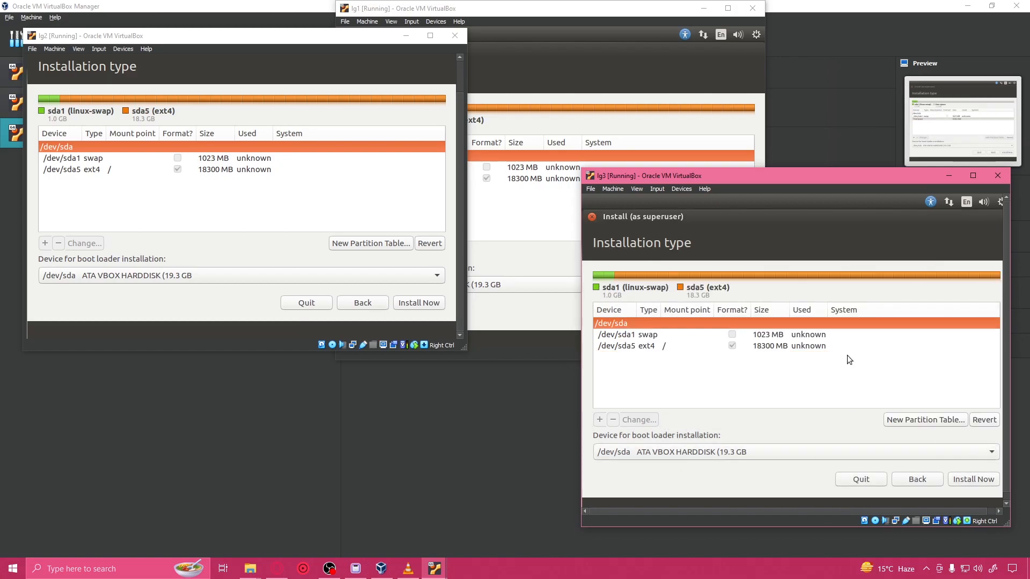
Step: Start the installation on lg1, lg3 and lg2 and agree to write the partition changes to their disks
click(542, 221)
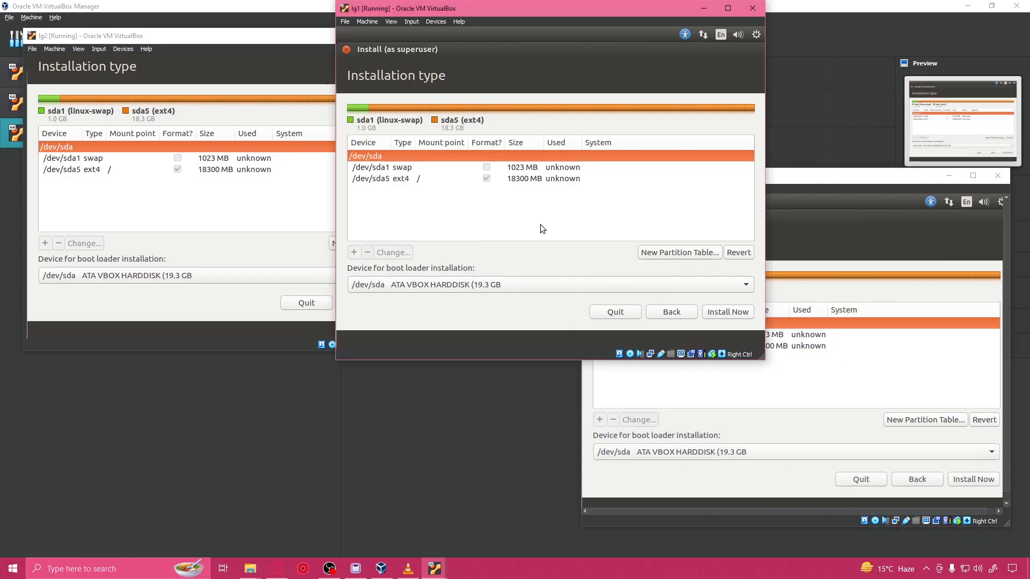
click(746, 314)
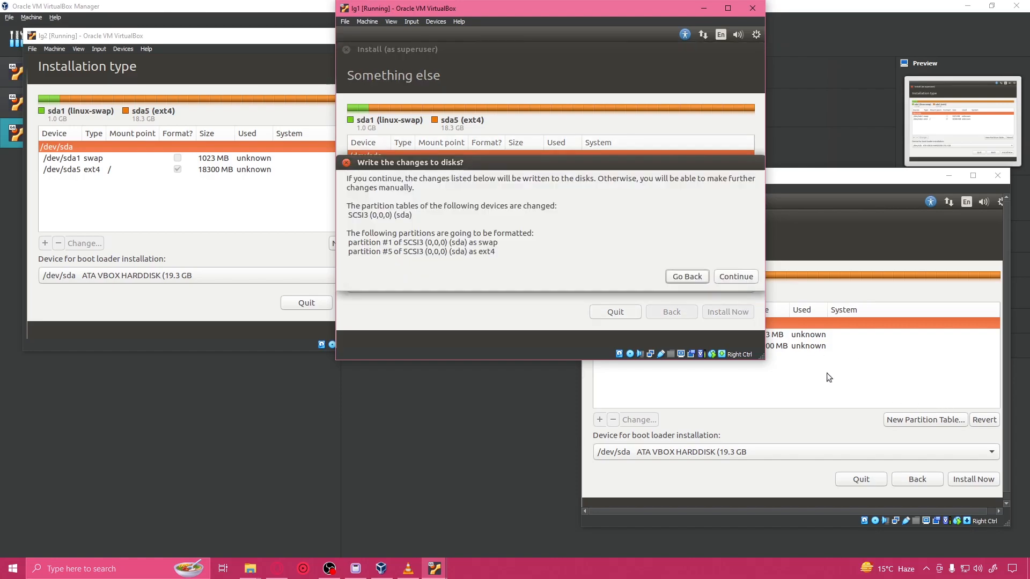
click(736, 276)
click(973, 479)
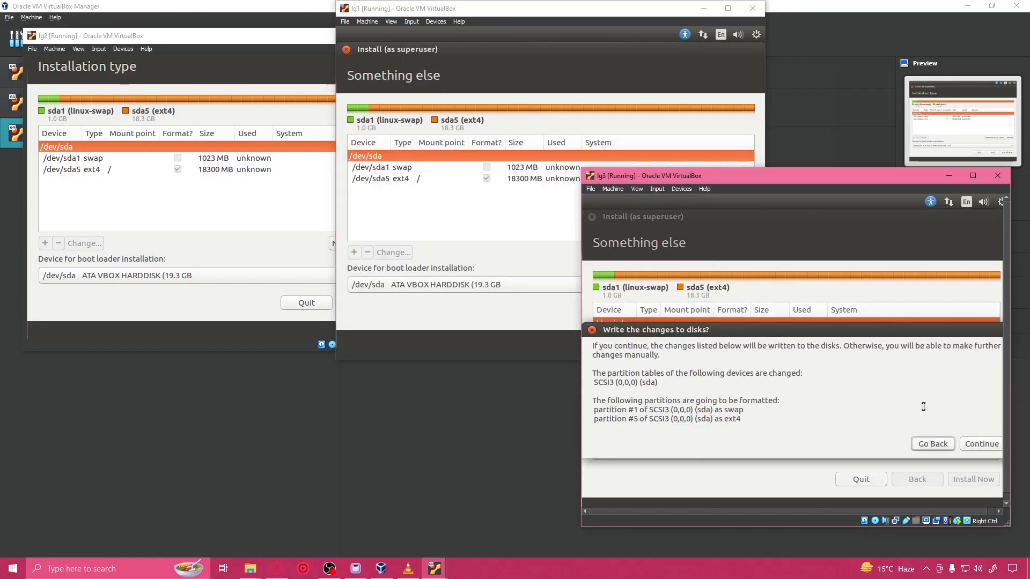
click(968, 447)
click(242, 302)
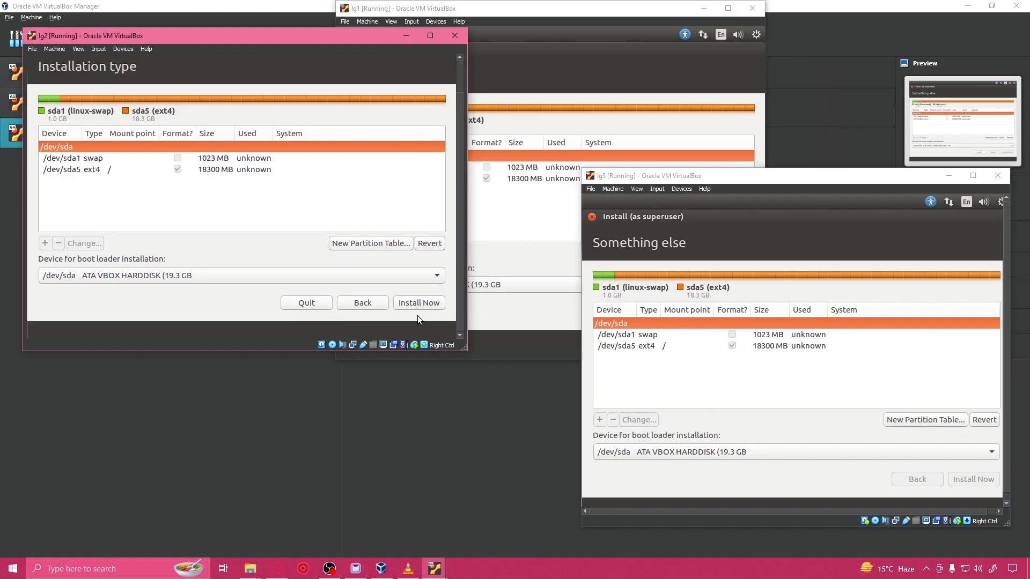
click(418, 303)
click(417, 266)
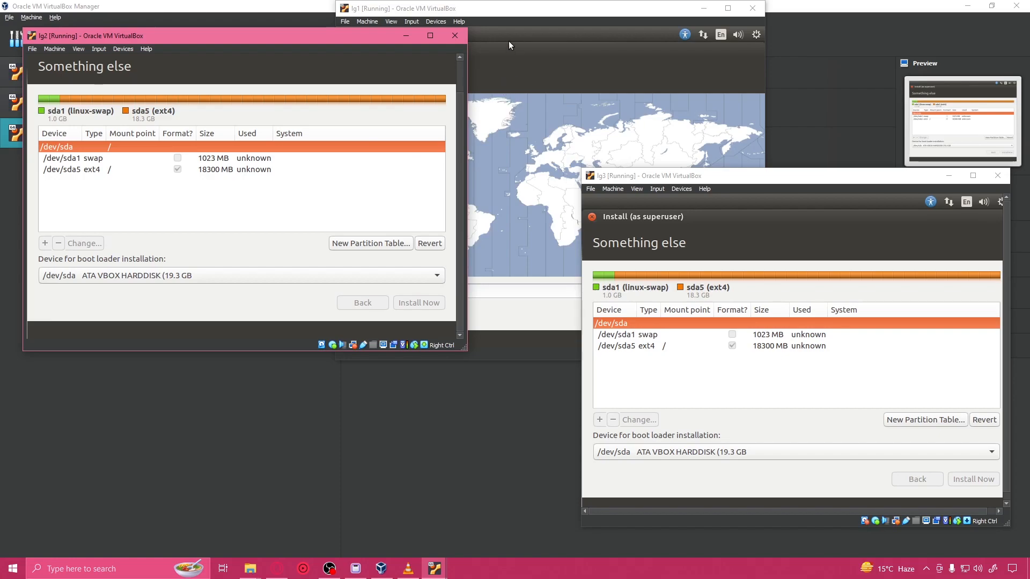
Step: Accept Kolkata as the location on lg1, lg2 and lg3, and continue with the English (US) keyboard layout
click(491, 12)
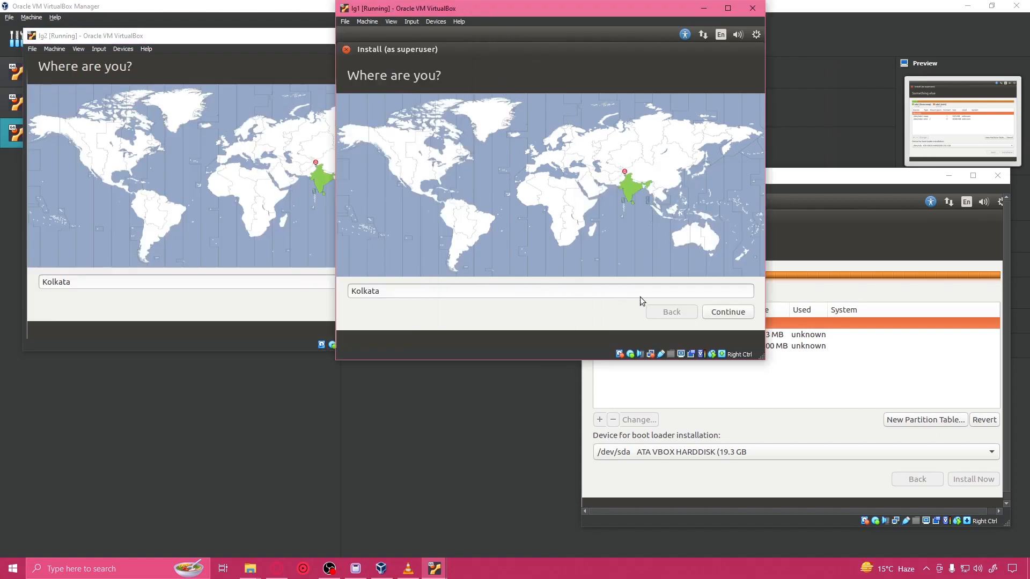
click(715, 313)
click(263, 313)
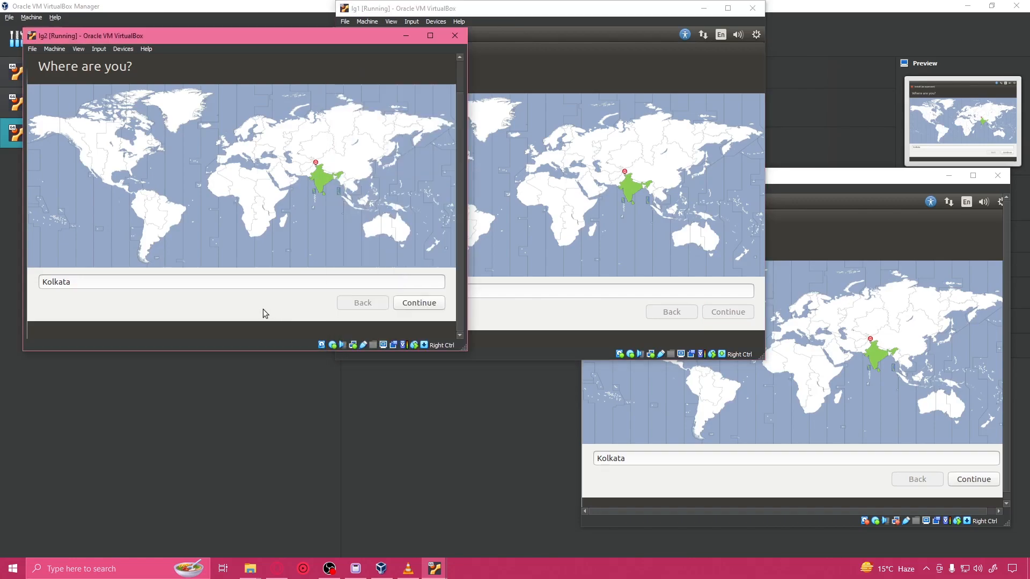
click(419, 302)
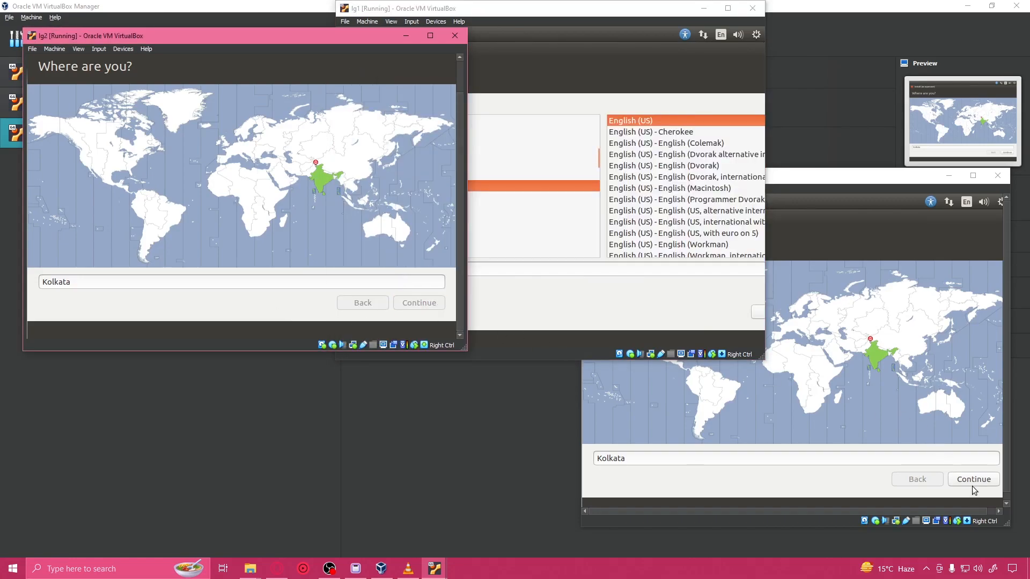
click(973, 485)
click(973, 481)
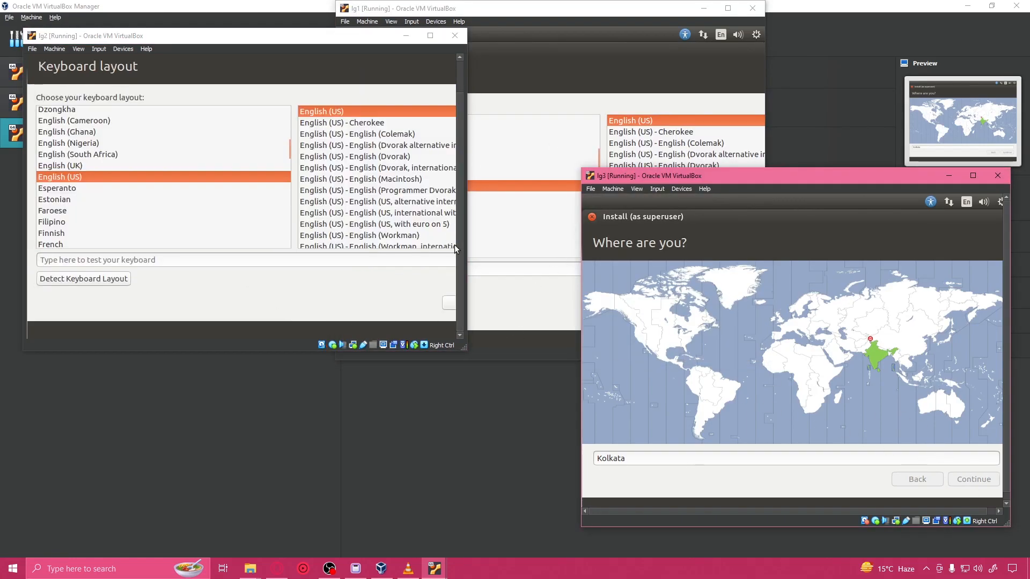
click(526, 64)
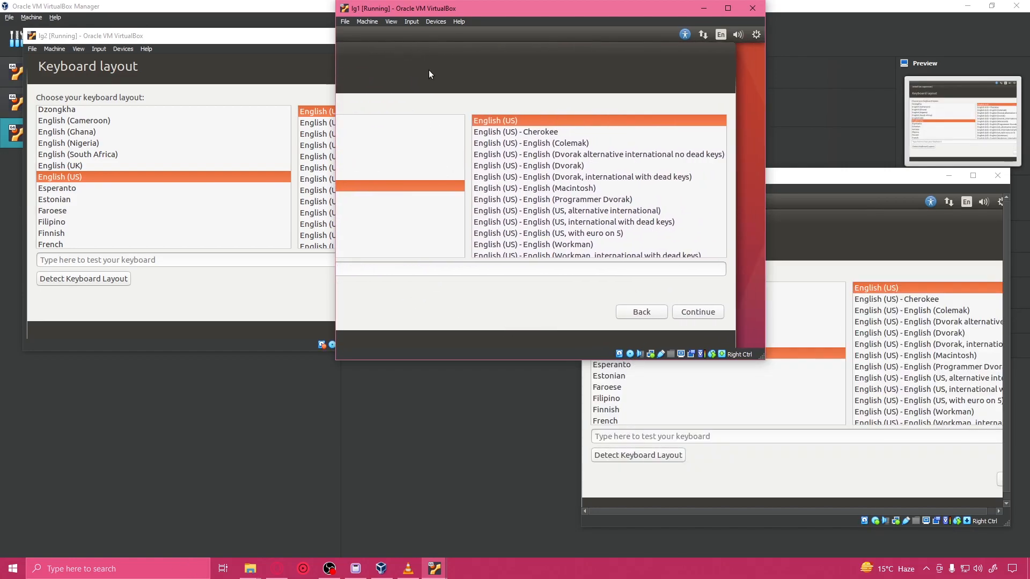
click(712, 312)
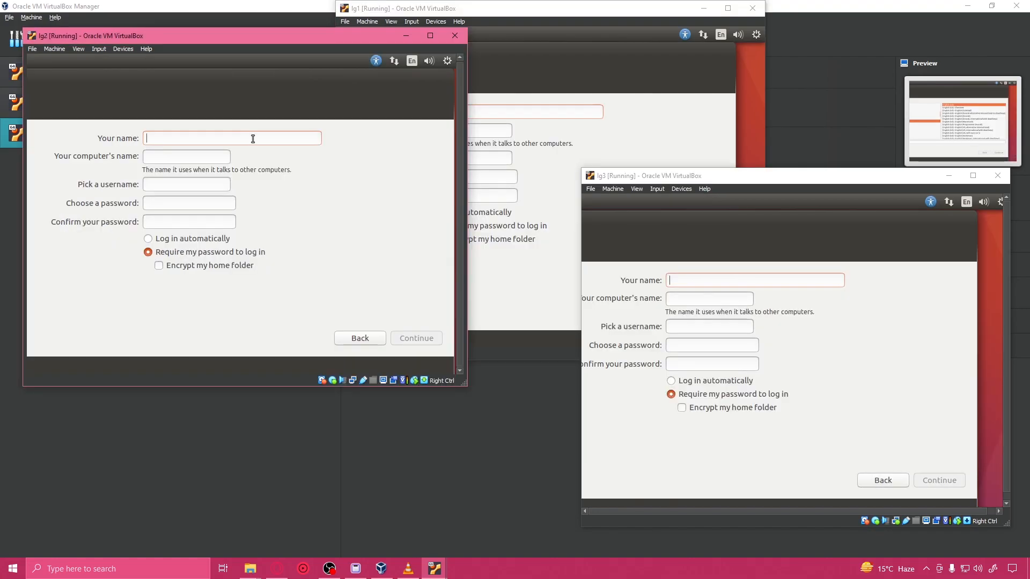
Step: Enter lg in the account's name field on lg2, lg1 and lg3
text(lg)
key(BackSpace)
key(BackSpace)
text(lg)
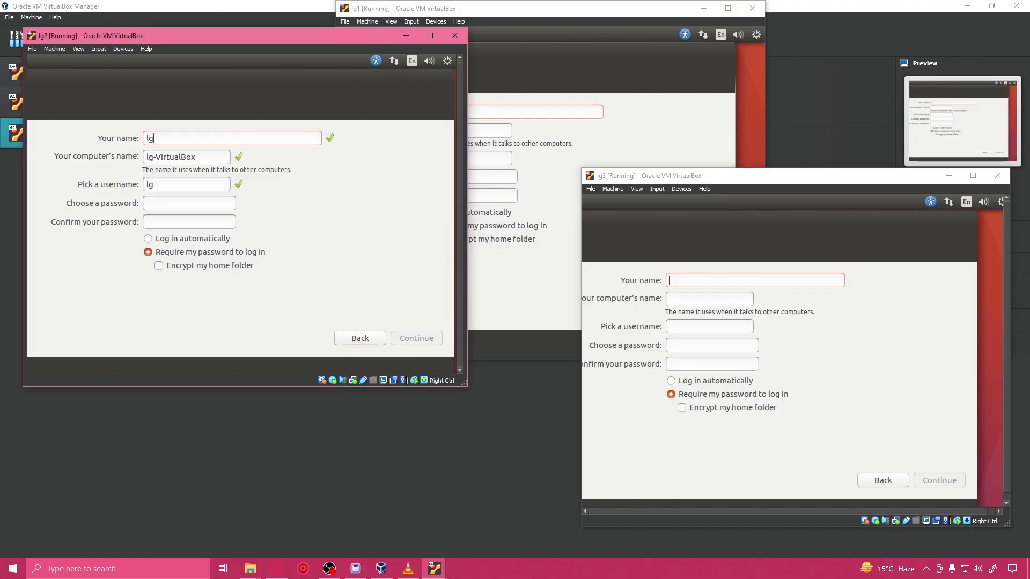
click(484, 121)
text(lg)
click(780, 278)
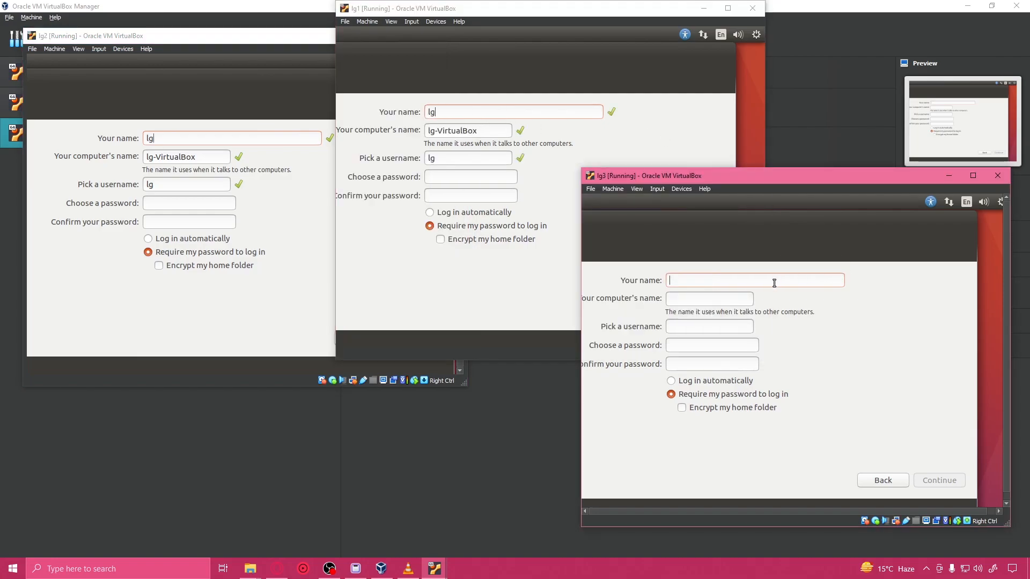
text(lg)
Step: Set the computer's name to match each machine: lg2, lg1 and lg3
click(205, 157)
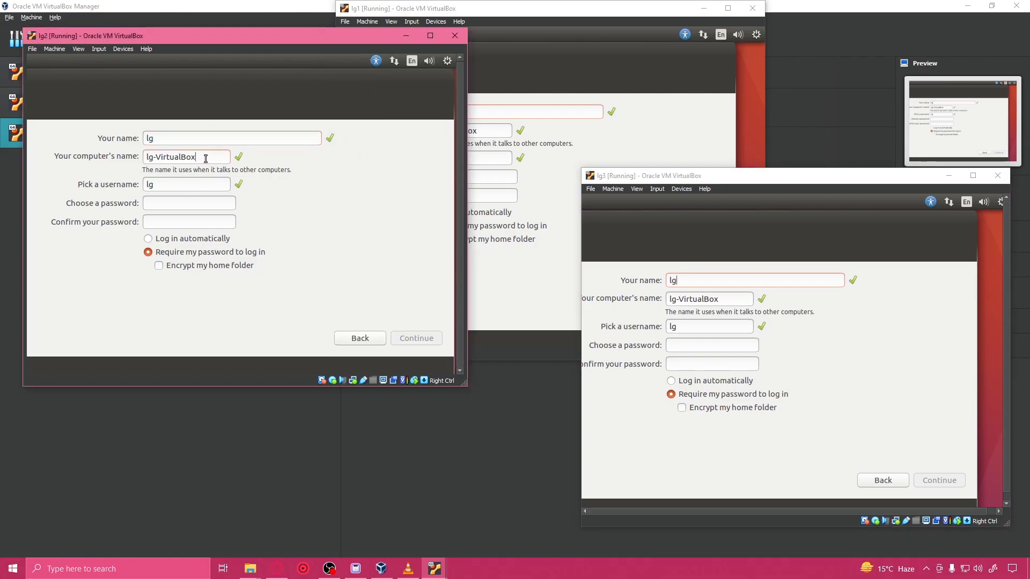
key(BackSpace)
key(BackSpace)
key(BackSpace)
key(BackSpace)
key(BackSpace)
key(BackSpace)
key(BackSpace)
key(BackSpace)
key(BackSpace)
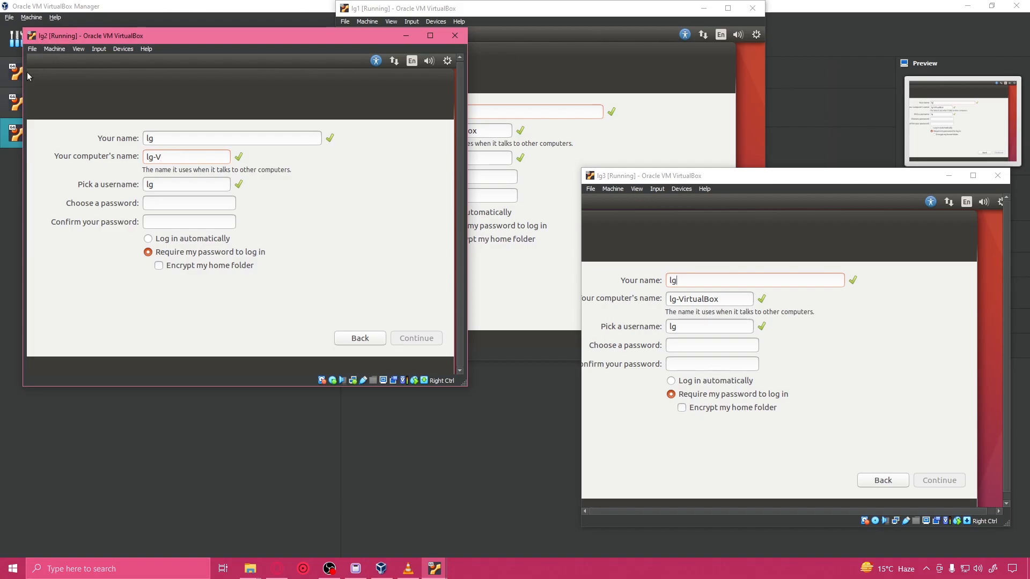
text(2)
drag(493, 132, 436, 132)
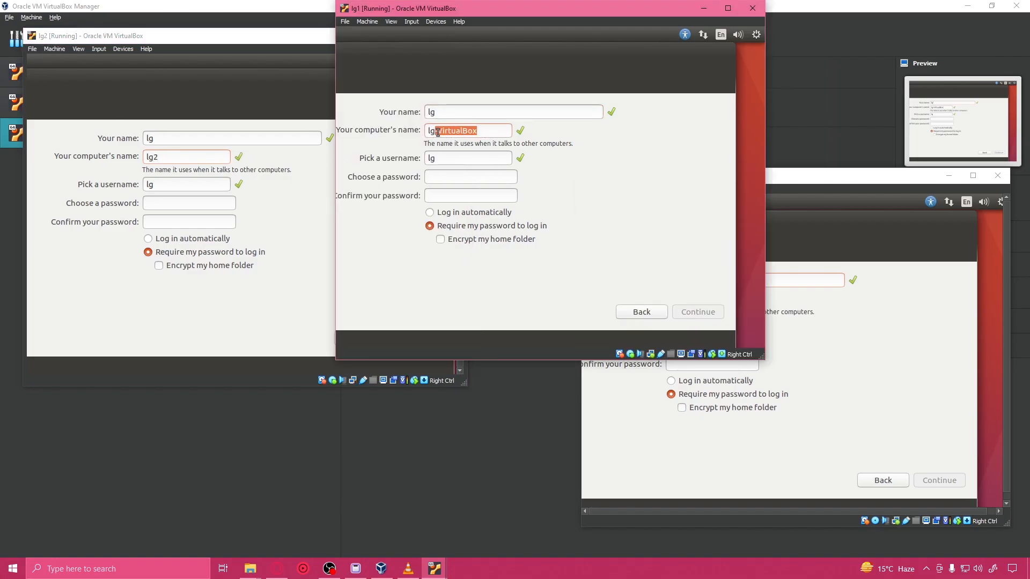
text(1)
click(829, 265)
drag(726, 302, 675, 305)
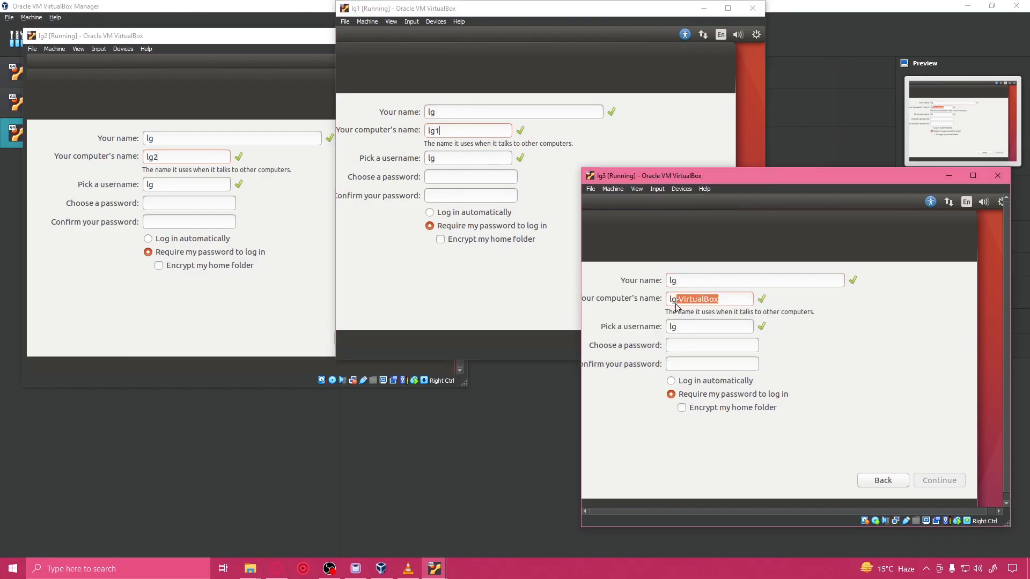
key(BackSpace)
text(3lg)
Step: Enter and confirm the account password on lg3, lg1 and lg2
click(704, 369)
text(lg)
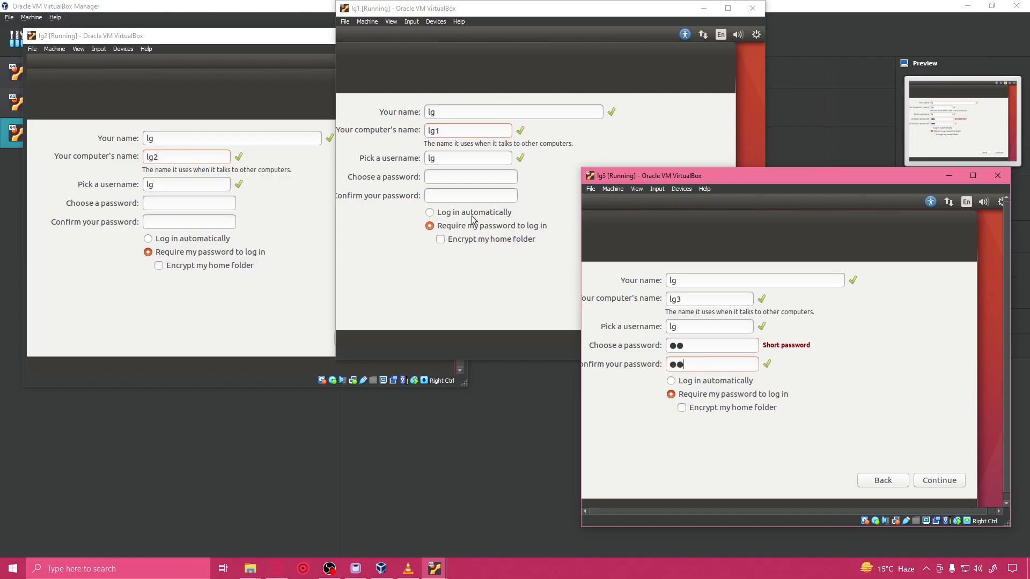
click(448, 178)
text(lg)
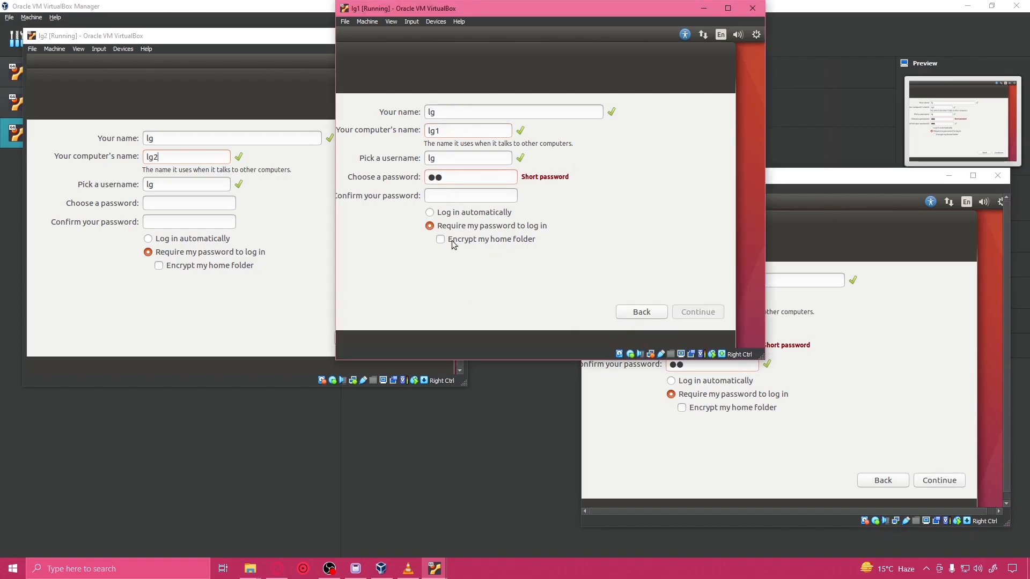
text(lg)
click(210, 203)
text(lg)
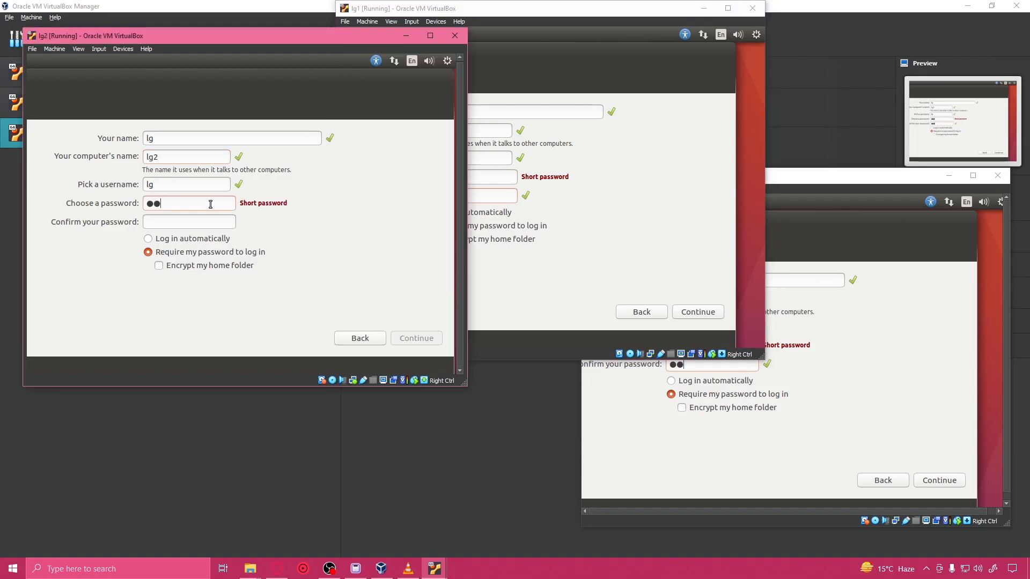
click(195, 222)
text(lg)
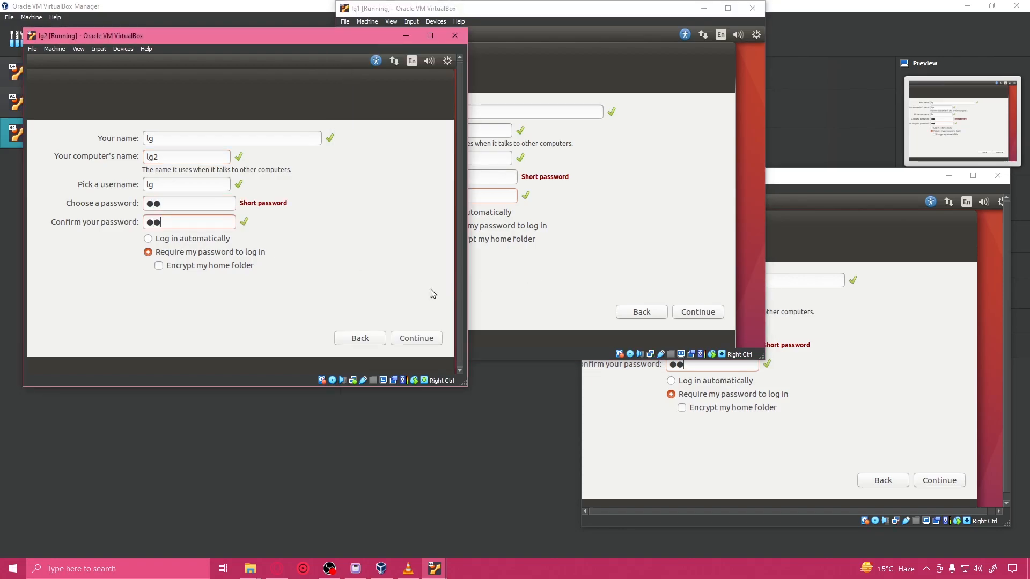
Step: Set the account to log in automatically on lg2, lg1 and lg3
click(219, 238)
click(568, 260)
click(459, 215)
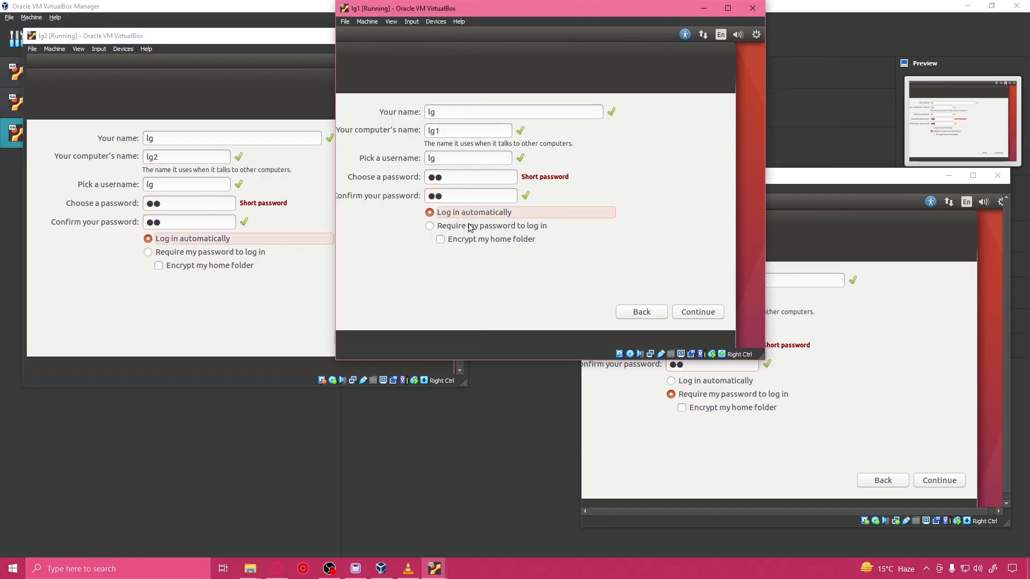
click(871, 391)
click(719, 382)
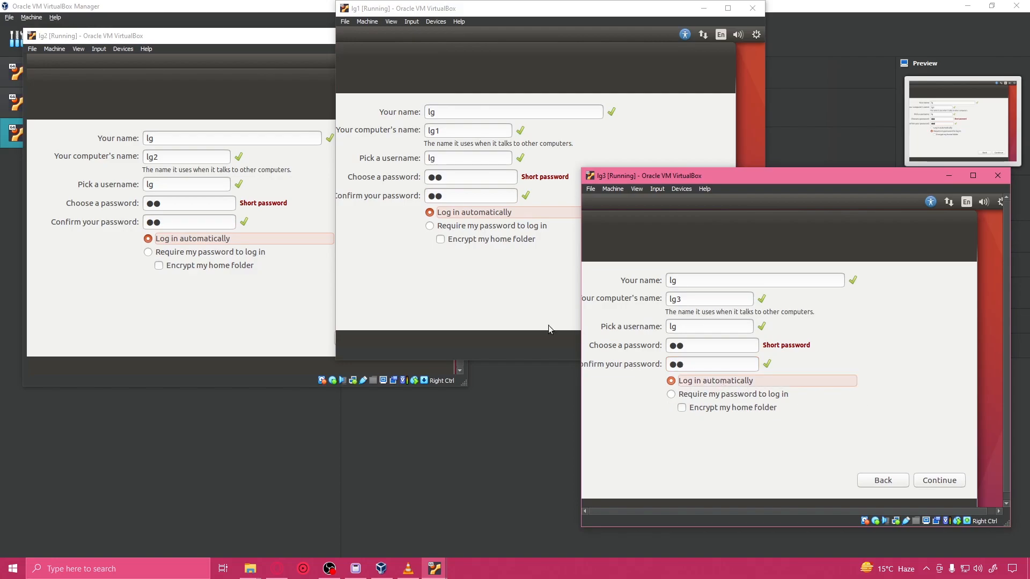
Step: Submit the completed user account forms on lg2, lg1 and lg3 to continue the installation
click(452, 291)
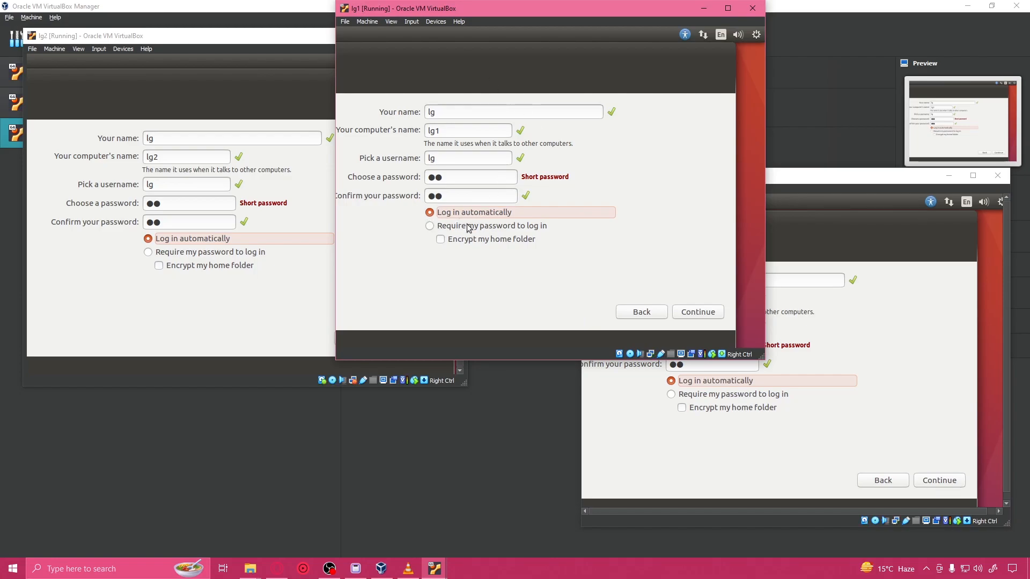
click(263, 291)
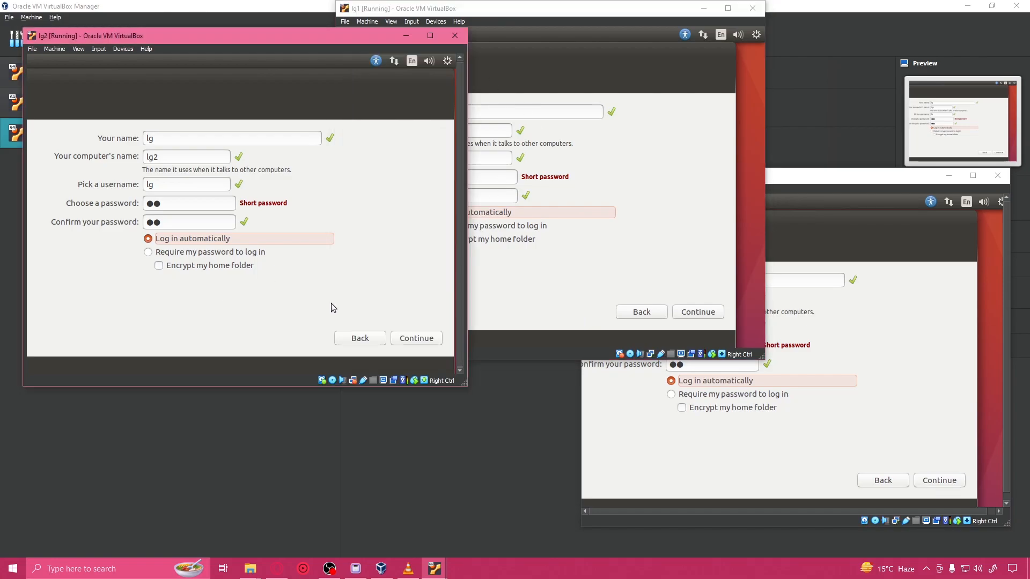
click(428, 341)
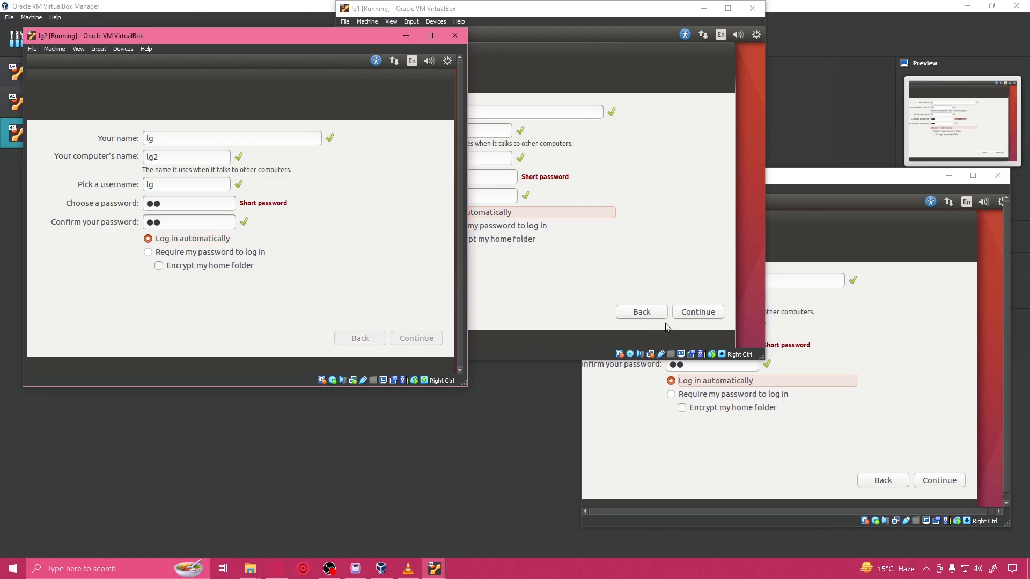
click(698, 311)
click(937, 480)
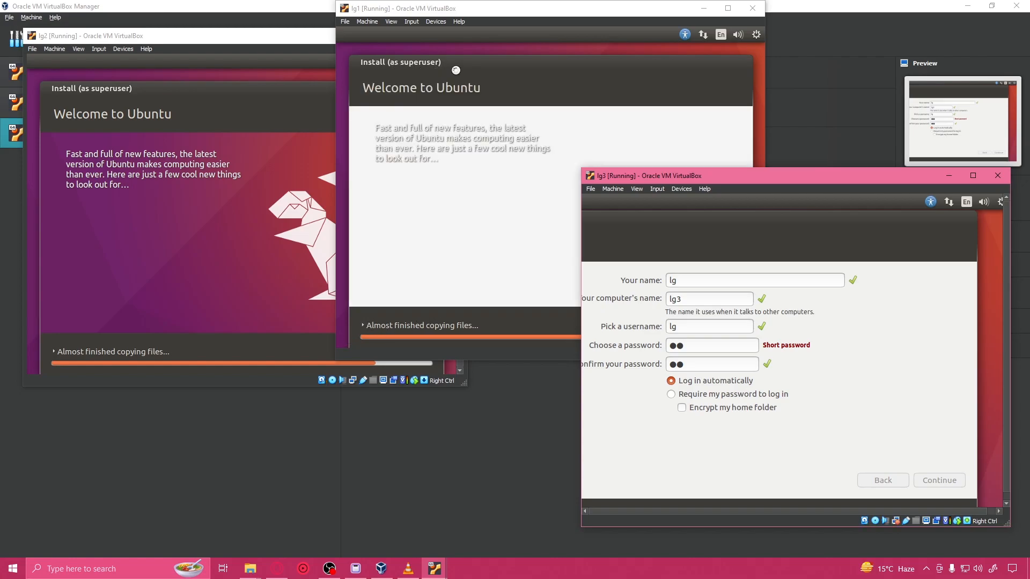
click(474, 66)
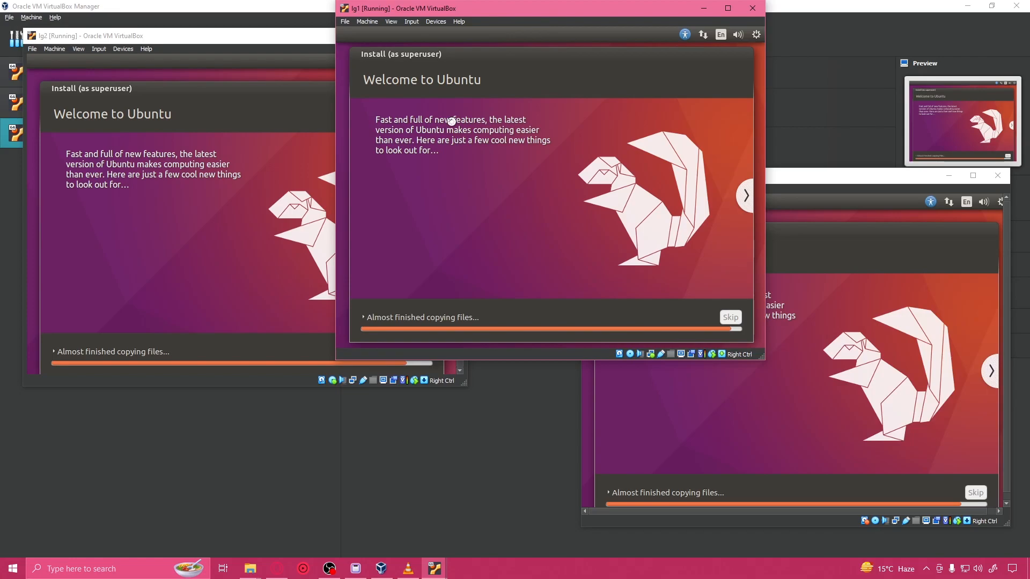
click(363, 318)
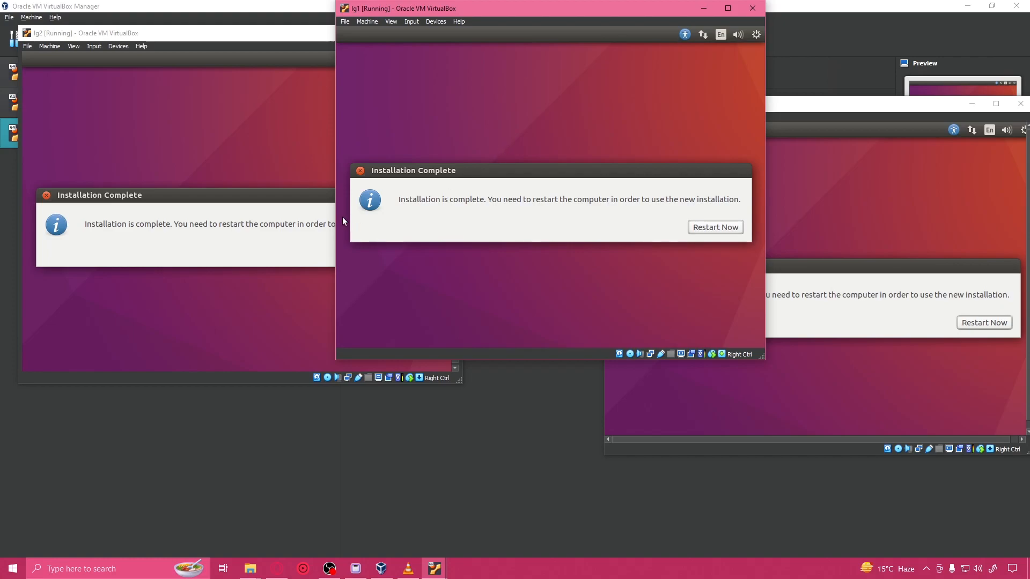
Step: Restart lg2, lg1 and lg3 from their completed Ubuntu installations
click(205, 207)
click(394, 253)
click(690, 232)
click(985, 311)
click(971, 323)
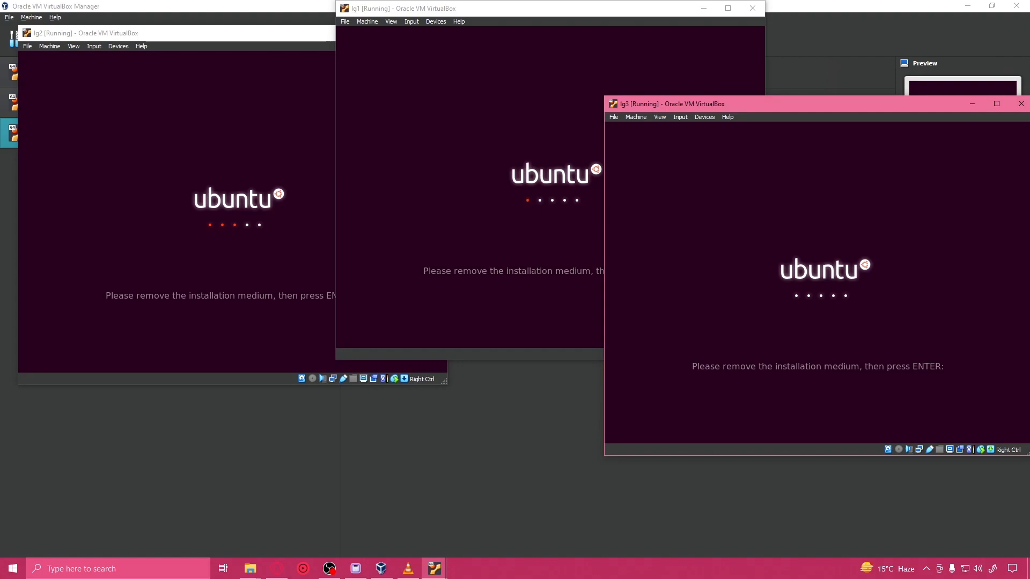
Step: Confirm the removal of the installation medium on lg2, lg1 and lg3 so they reboot
click(225, 204)
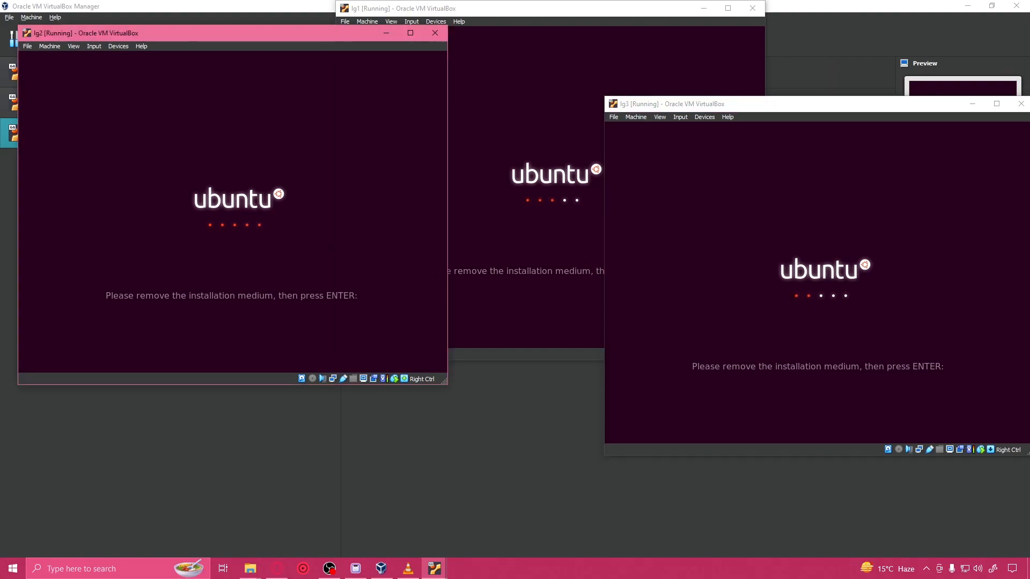
key(Return)
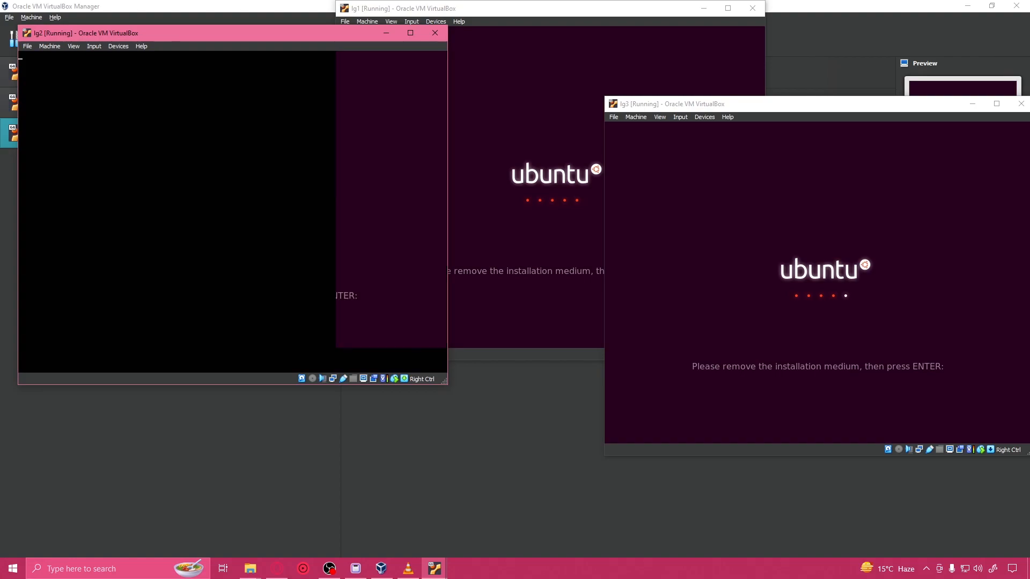
click(525, 204)
key(Return)
click(837, 268)
key(Return)
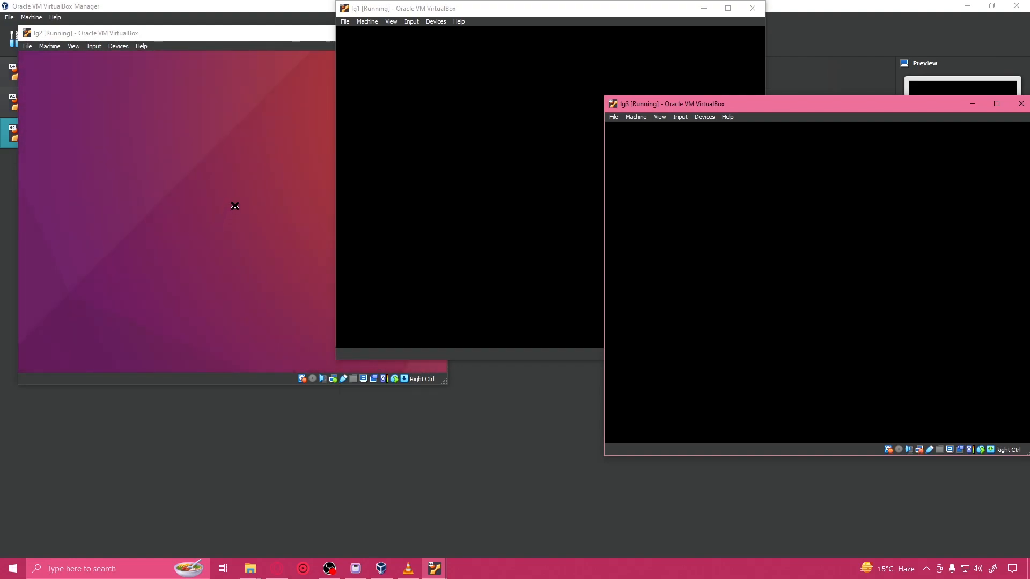
Step: Bring the lg2, lg1 and lg3 windows forward in turn to check their Ubuntu desktops
click(152, 35)
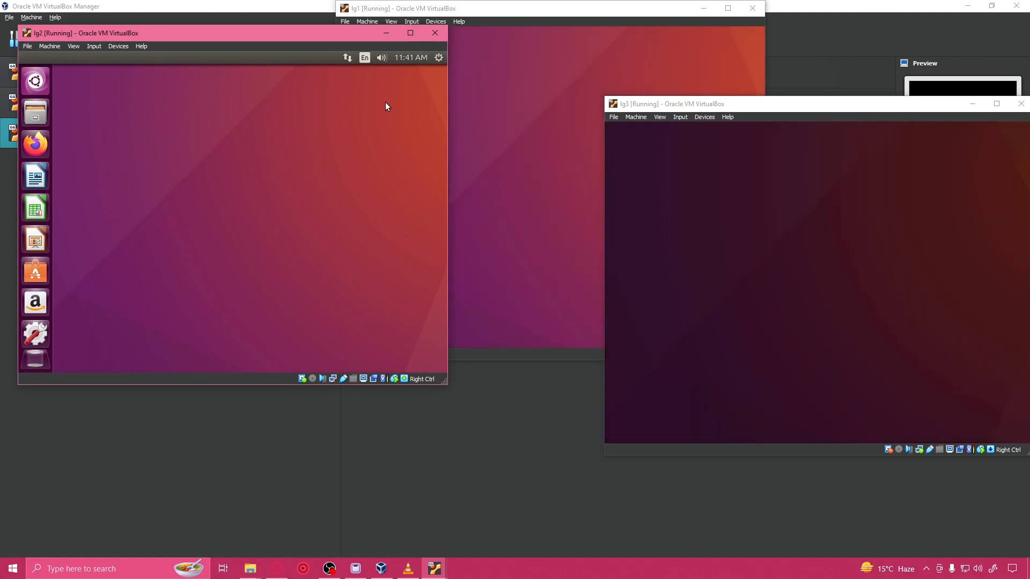
click(569, 138)
click(838, 201)
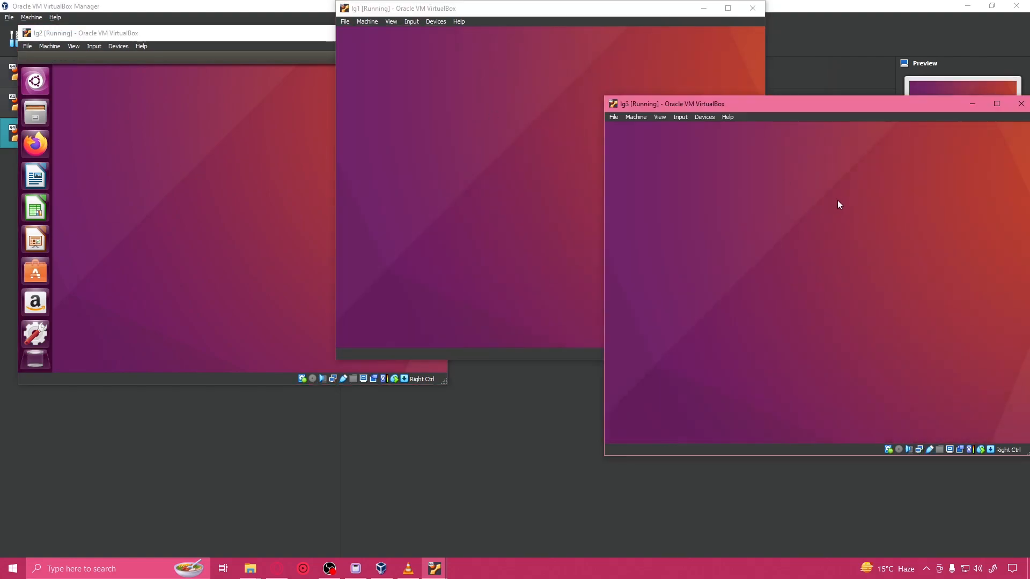
click(509, 175)
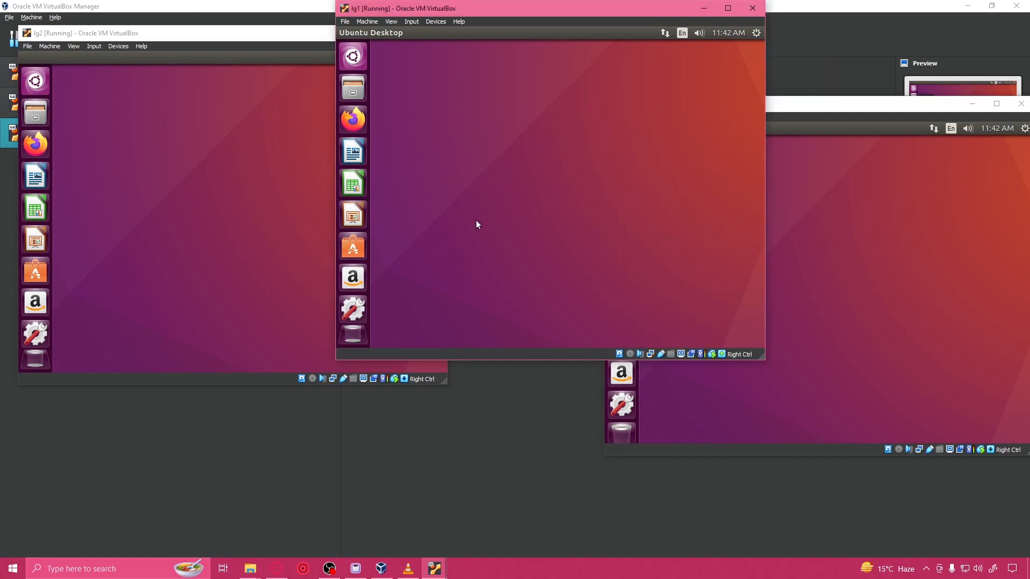
Step: Open a terminal on each of the lg1, lg2 and lg3 desktops
key(ctrl+alt+t)
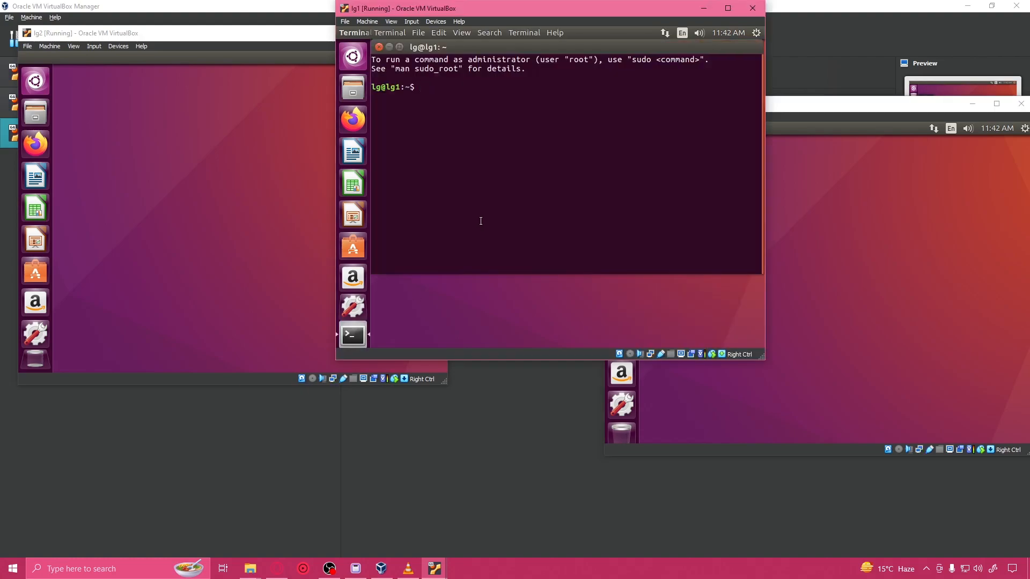
click(277, 187)
key(ctrl+alt+t)
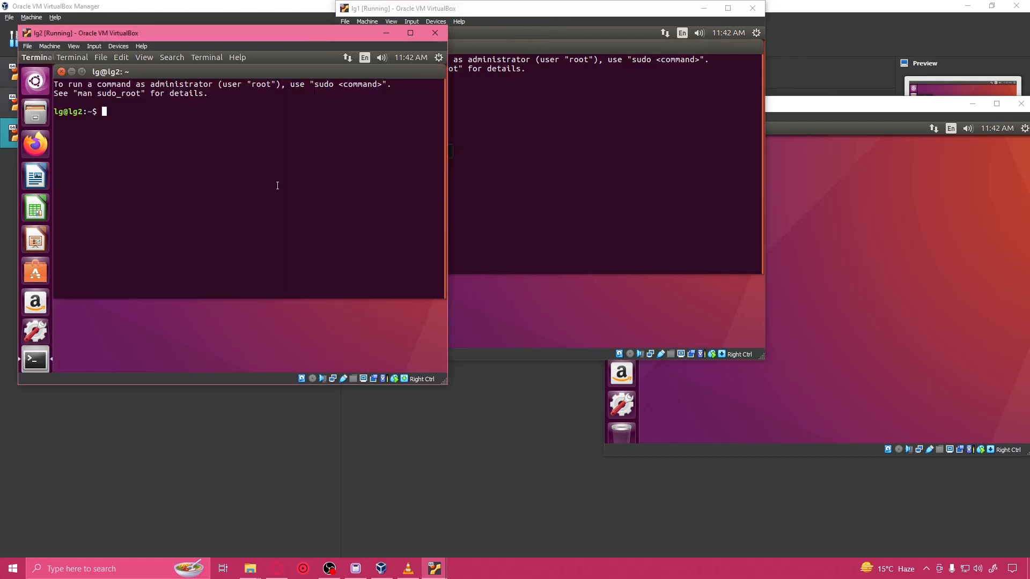
click(846, 254)
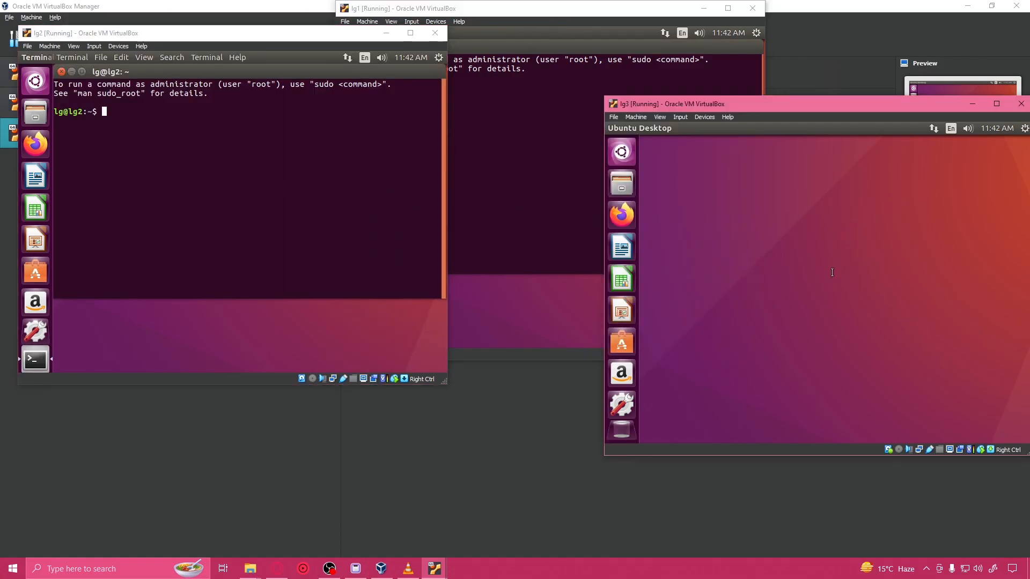
key(ctrl+alt+t)
Step: Enter the command "sudo apt update && sudo apt upgrade" in the lg1 terminal without running it
click(479, 135)
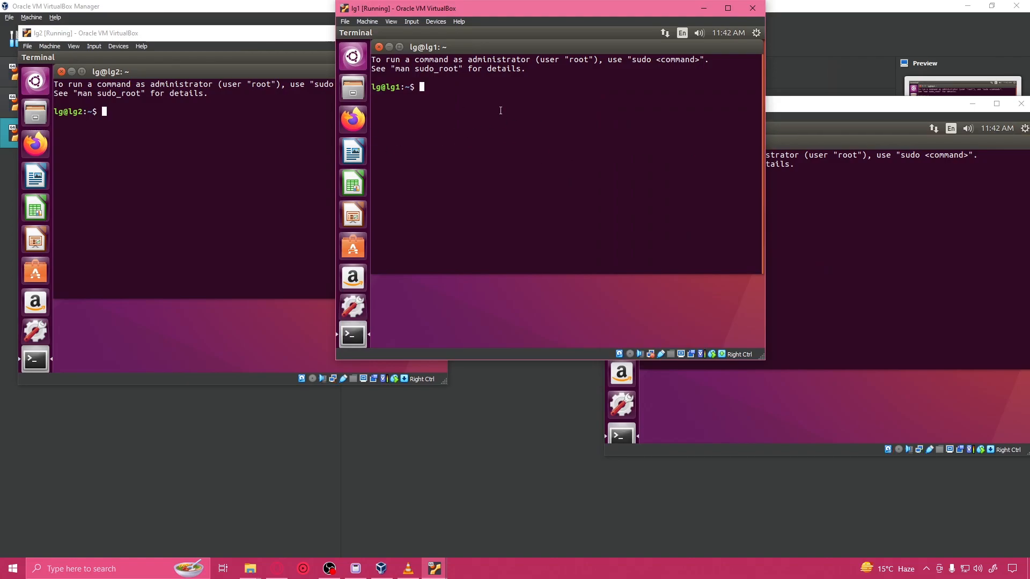
text(sud)
text(o )
text(apt )
text(ins)
key(BackSpace)
key(BackSpace)
key(BackSpace)
text(update && sudo apt upgrade)
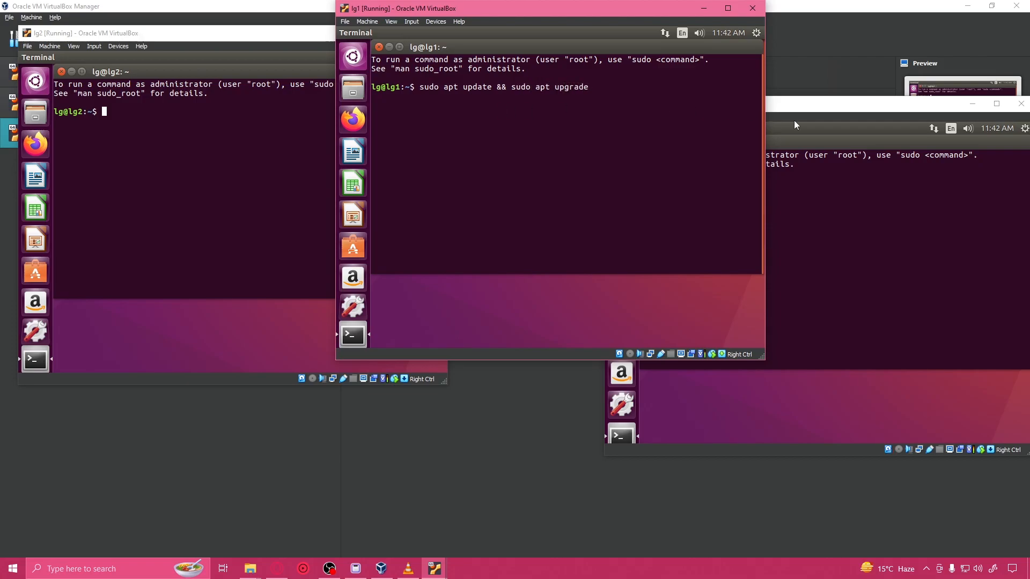
Step: Enter the command "sudo apt update && sudo apt upgrade" in the lg3 terminal without running it
click(862, 219)
text(sud)
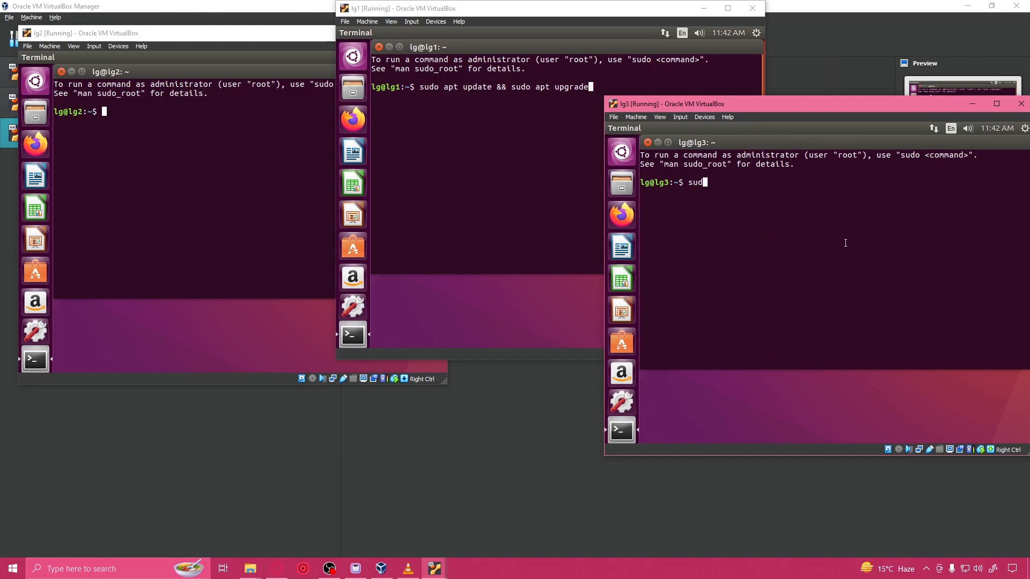
text(o apt update && sudo apt upgrade)
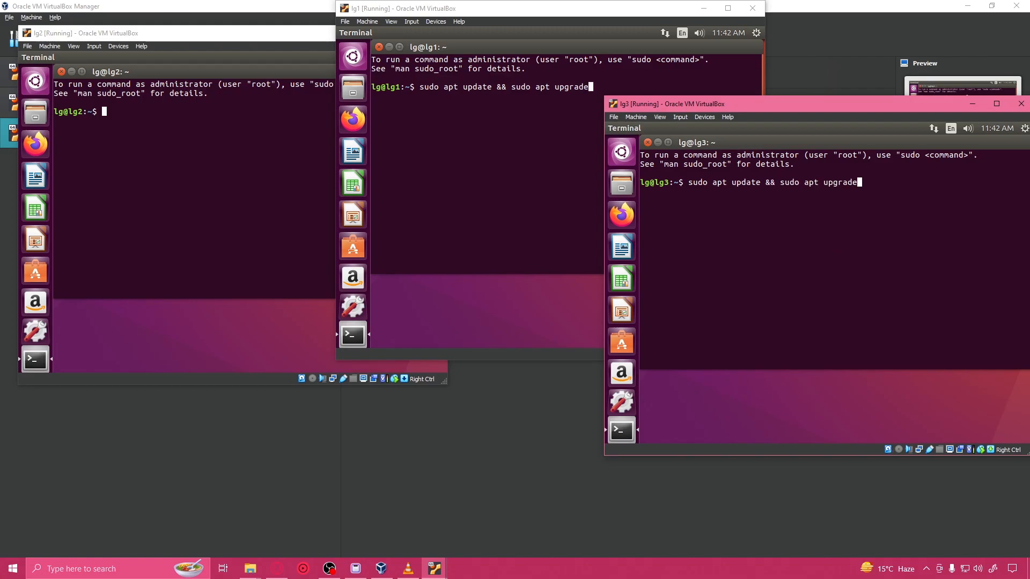
Step: Enter the command "sudo apt update && sudo apt upgrade" in the lg2 terminal
click(209, 143)
text(su)
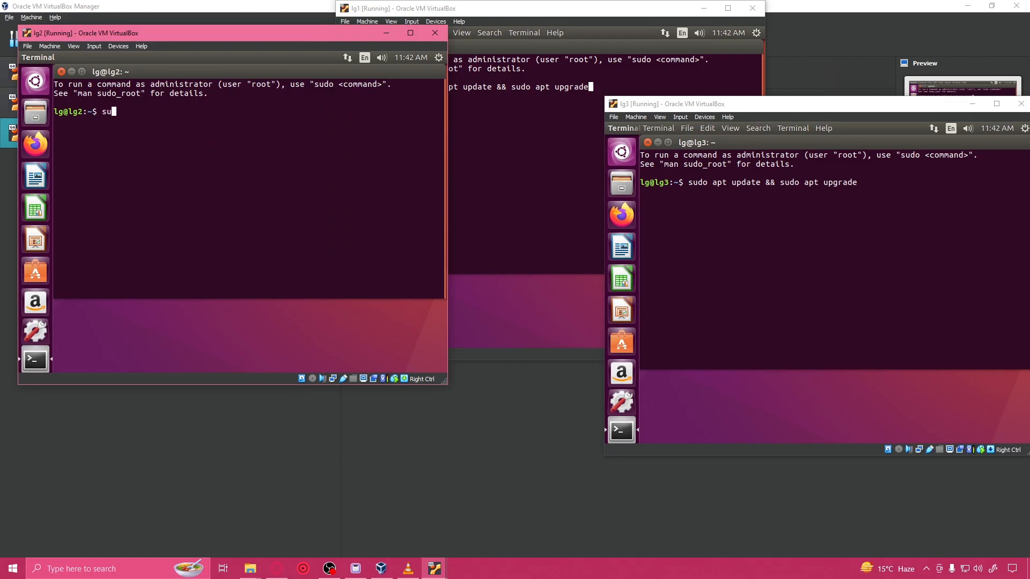
text(do apt update && sudo apt upgrade)
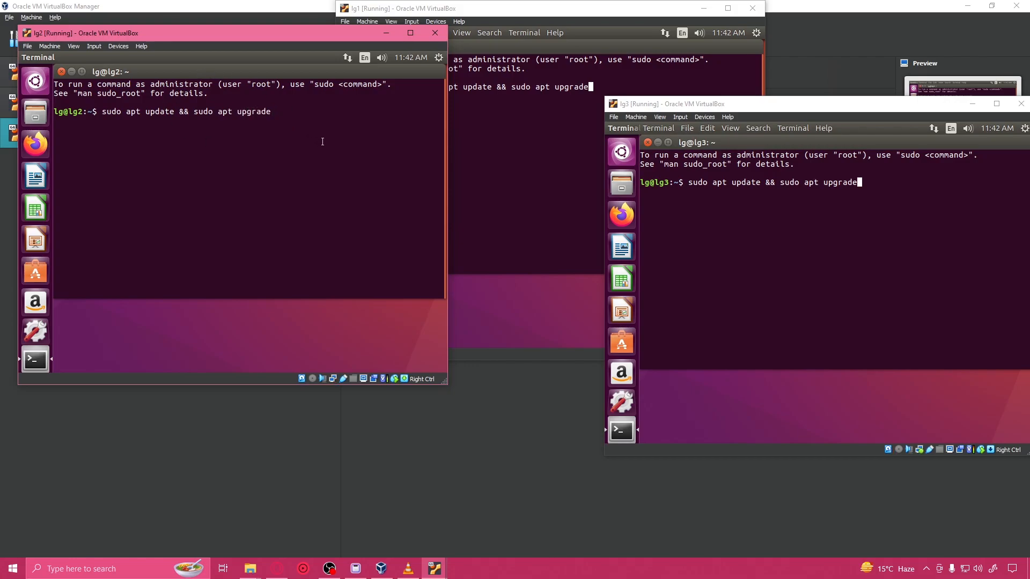
Step: Run the prepared update and upgrade commands on lg2, lg1 and lg3
key(Return)
click(633, 134)
key(Return)
click(863, 194)
key(Return)
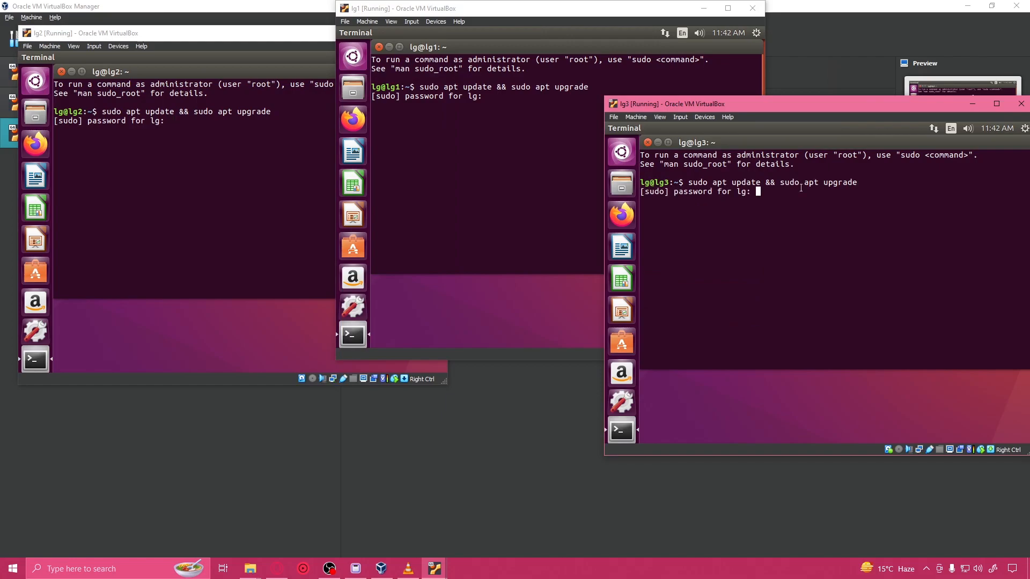
Step: Enter the sudo password in the terminals of lg2, lg1 and lg3
click(256, 158)
key(Return)
click(535, 138)
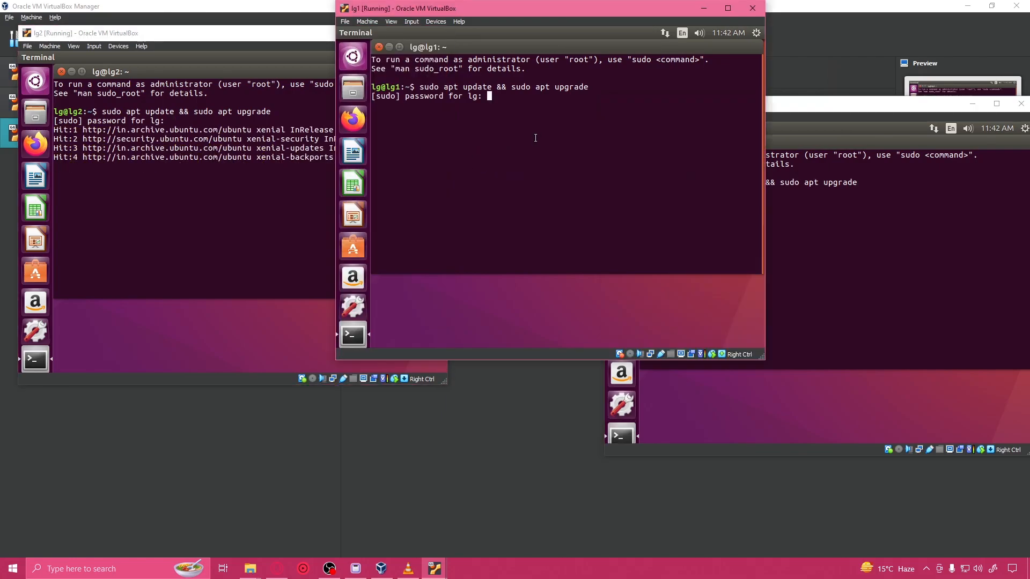
key(Return)
click(926, 234)
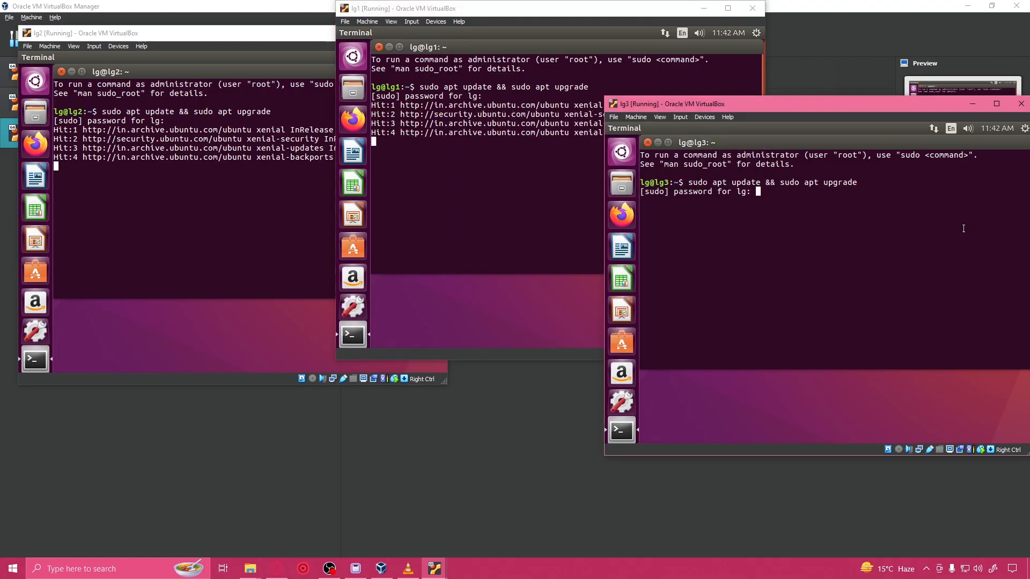
key(Return)
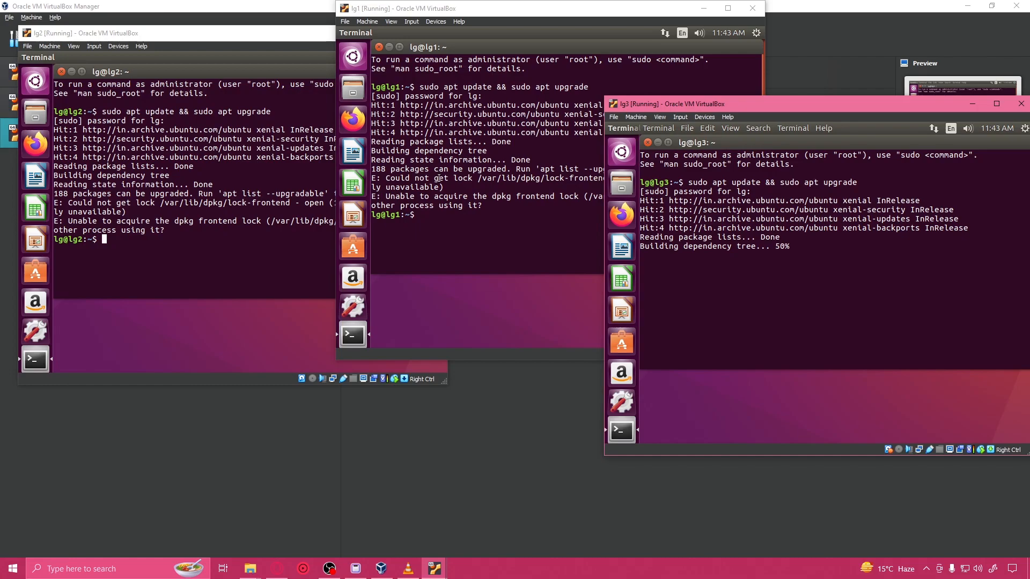
click(438, 178)
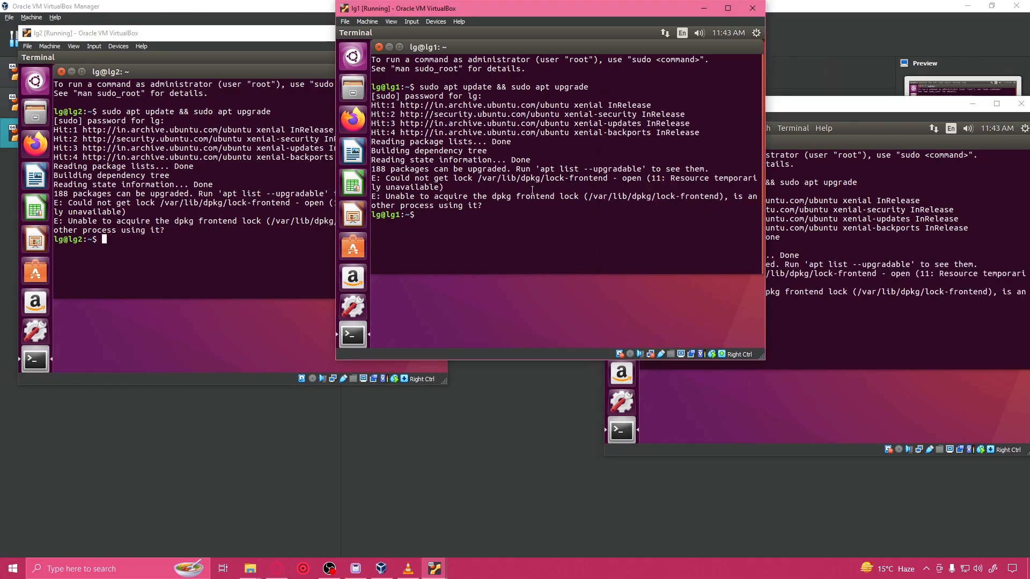
click(429, 573)
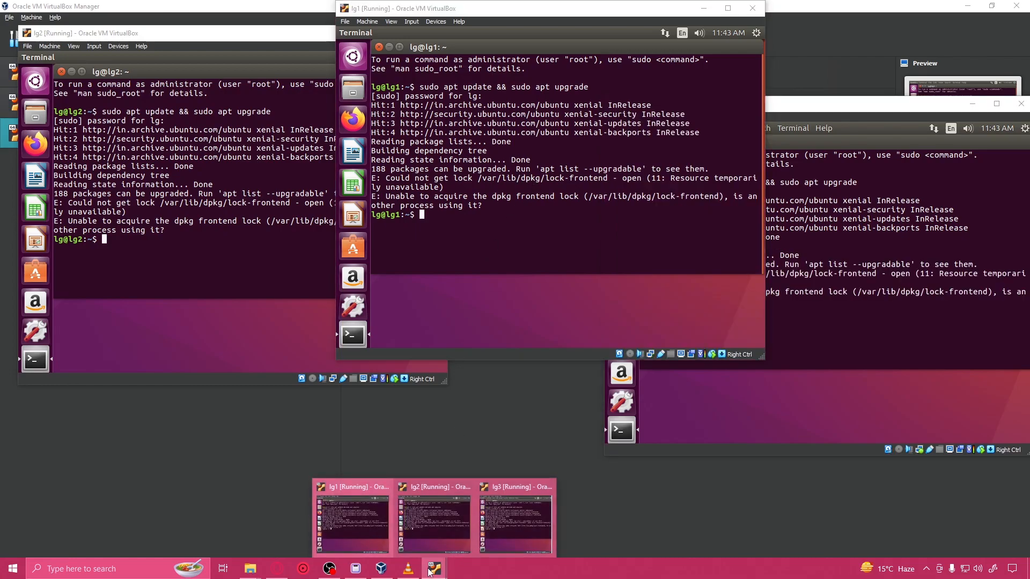
click(329, 568)
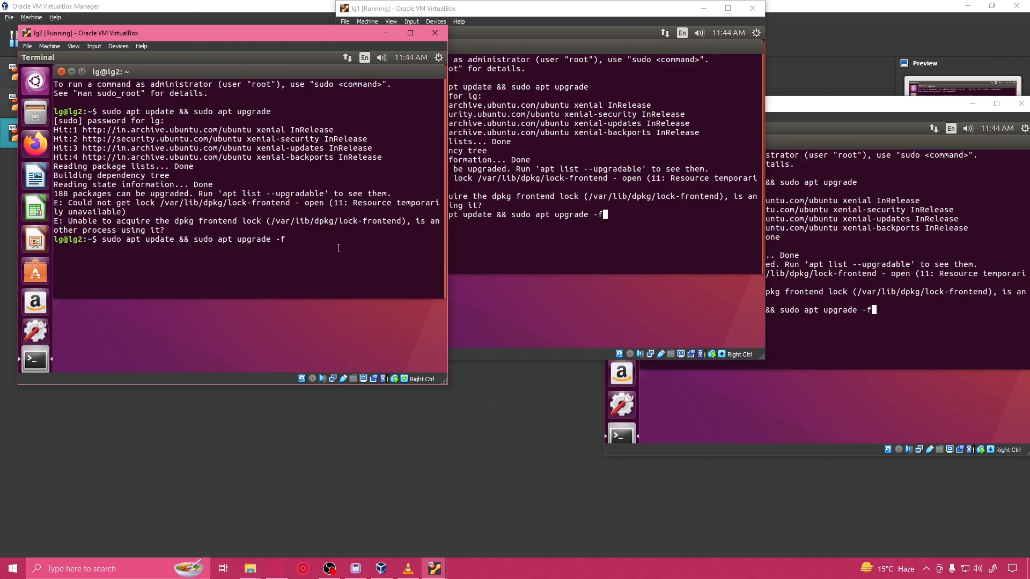
Step: Run "sudo apt update && sudo apt upgrade -f" on lg2, lg1 and lg3
key(Return)
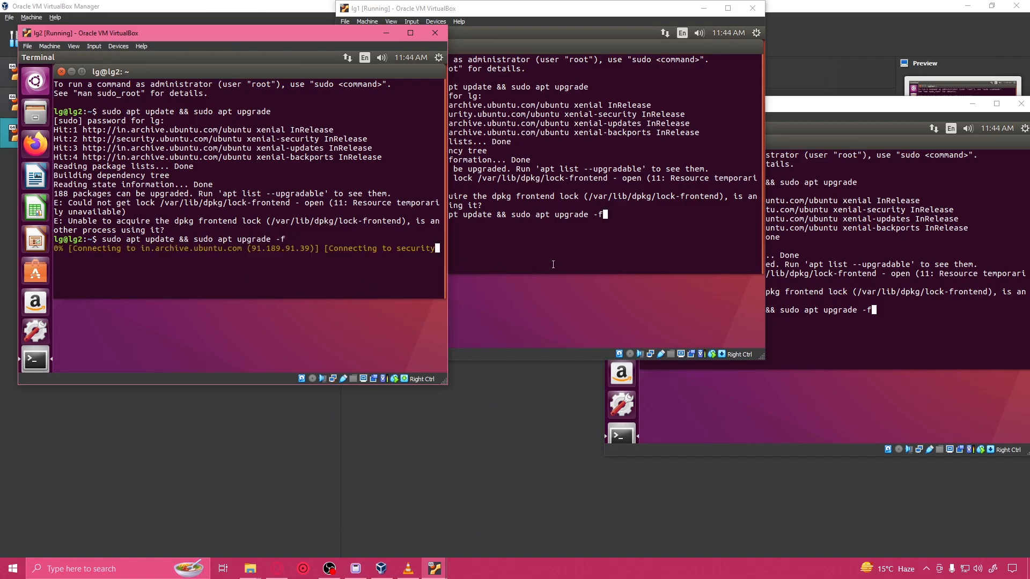
click(543, 267)
key(Return)
click(904, 277)
key(Return)
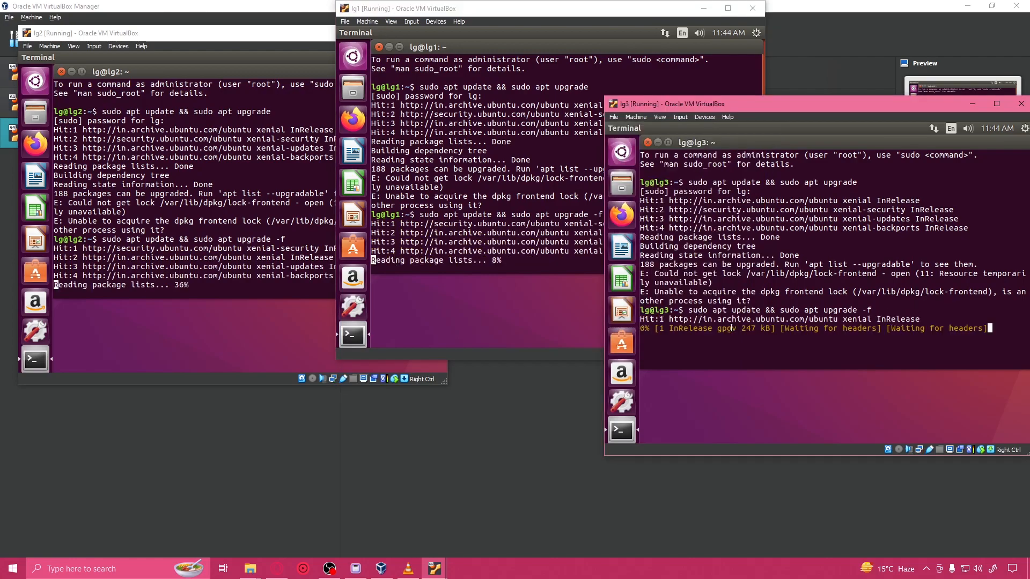
Step: Answer y to continue the package upgrade on lg2, lg1 and lg3
click(204, 243)
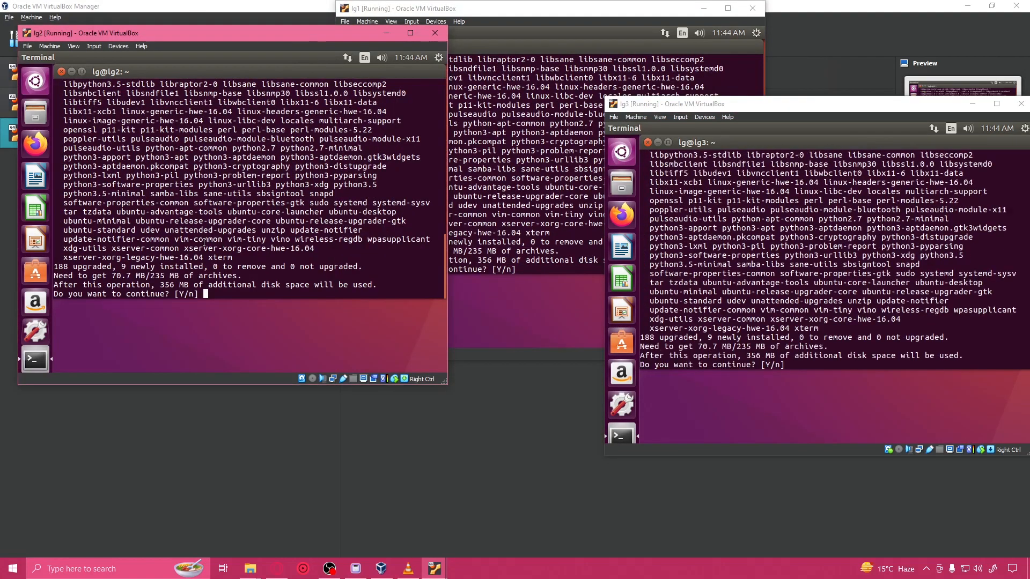
text(y)
key(Return)
click(484, 252)
text(y)
key(Return)
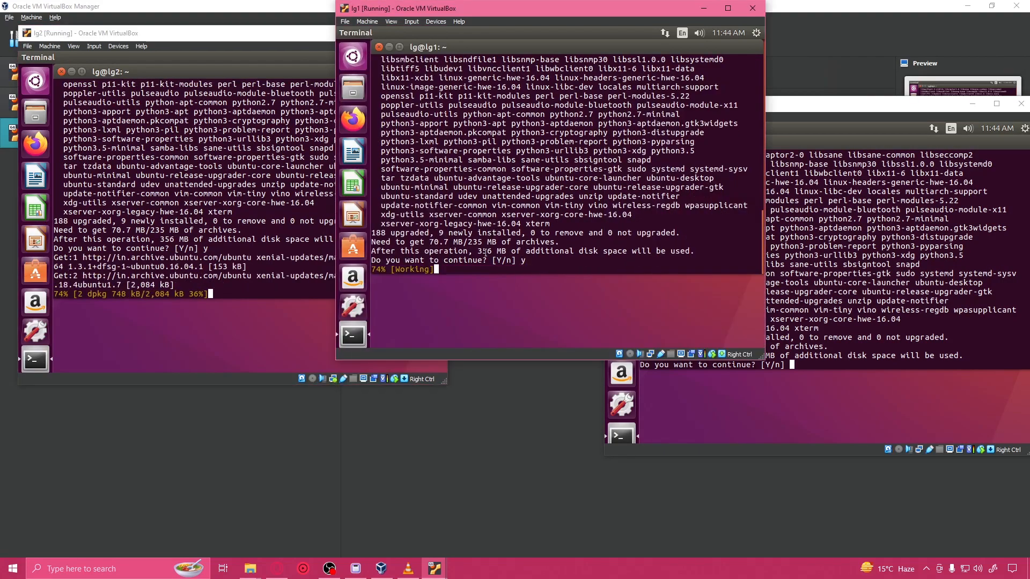
click(802, 320)
text(y)
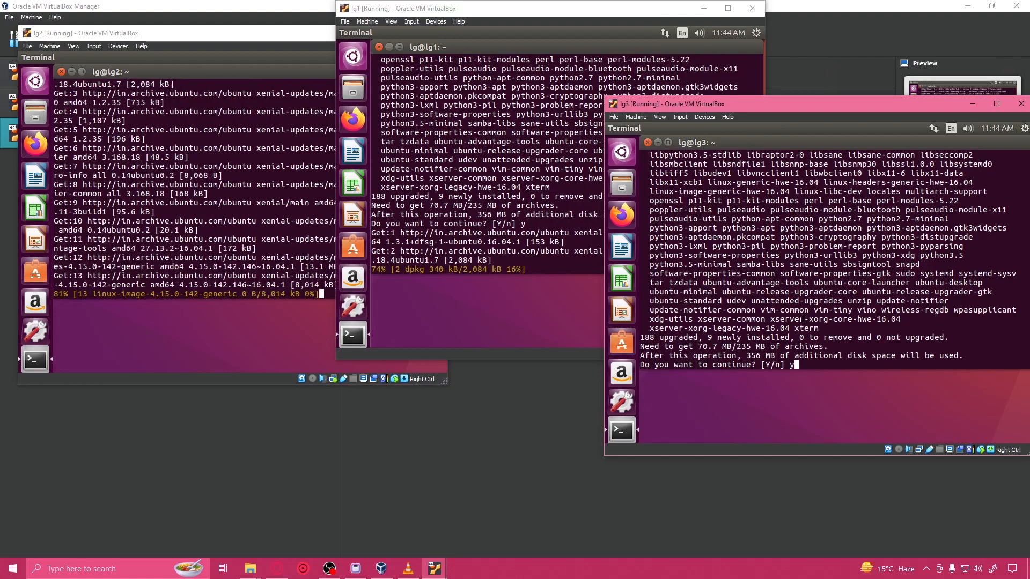
key(Return)
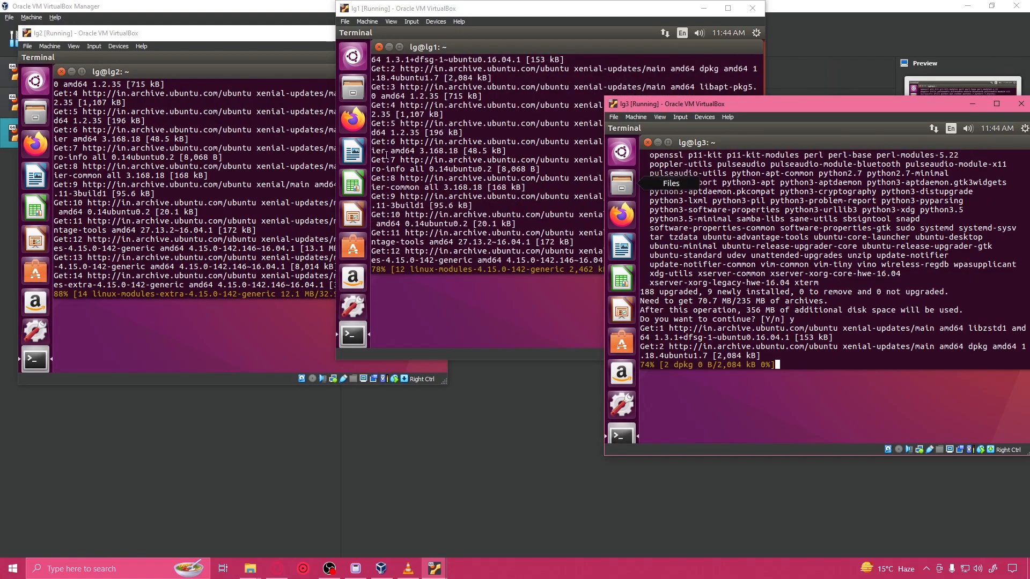
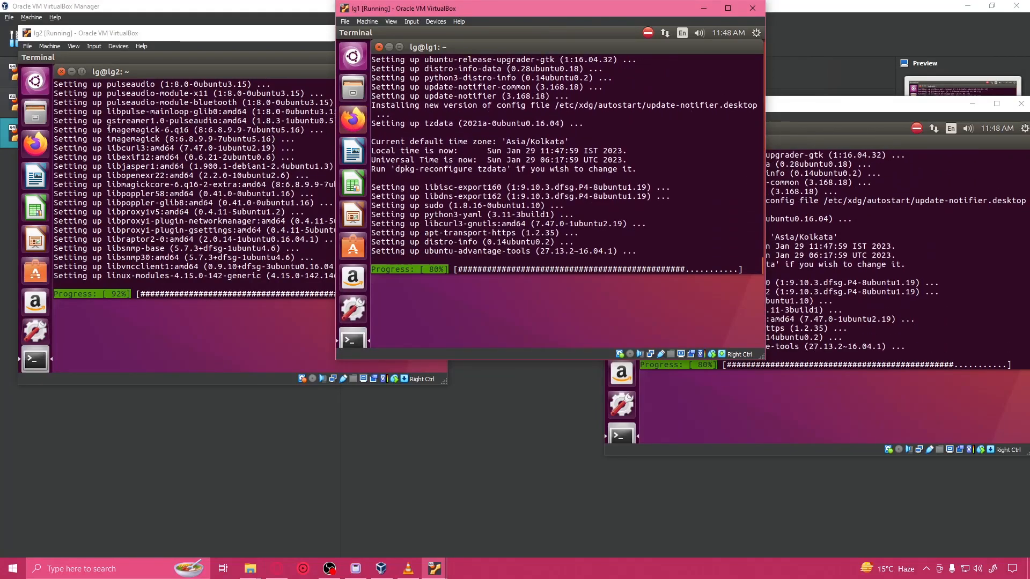
Step: Launch Firefox on lg2, lg3 and lg1 while the package upgrades run
click(69, 156)
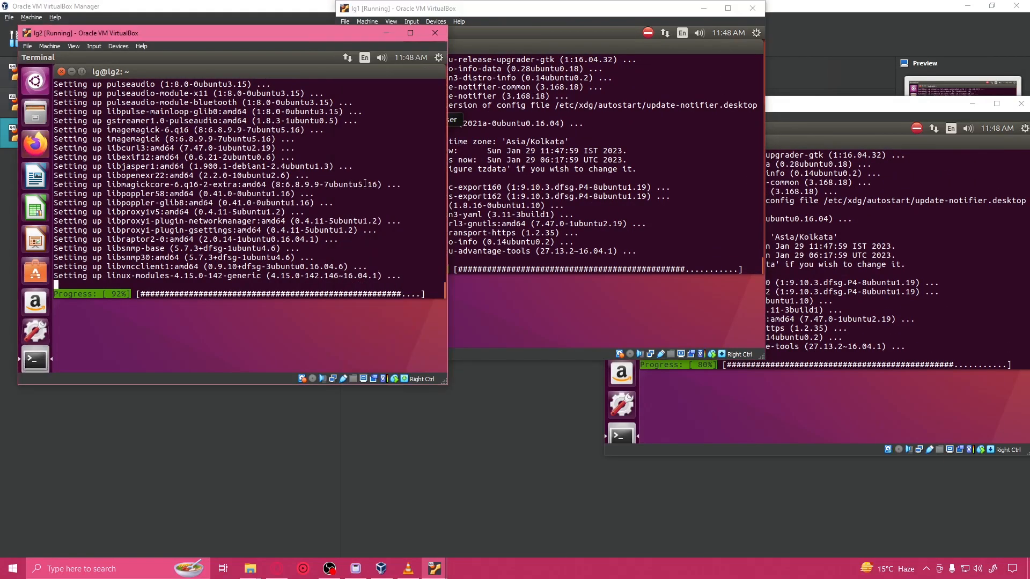
click(799, 232)
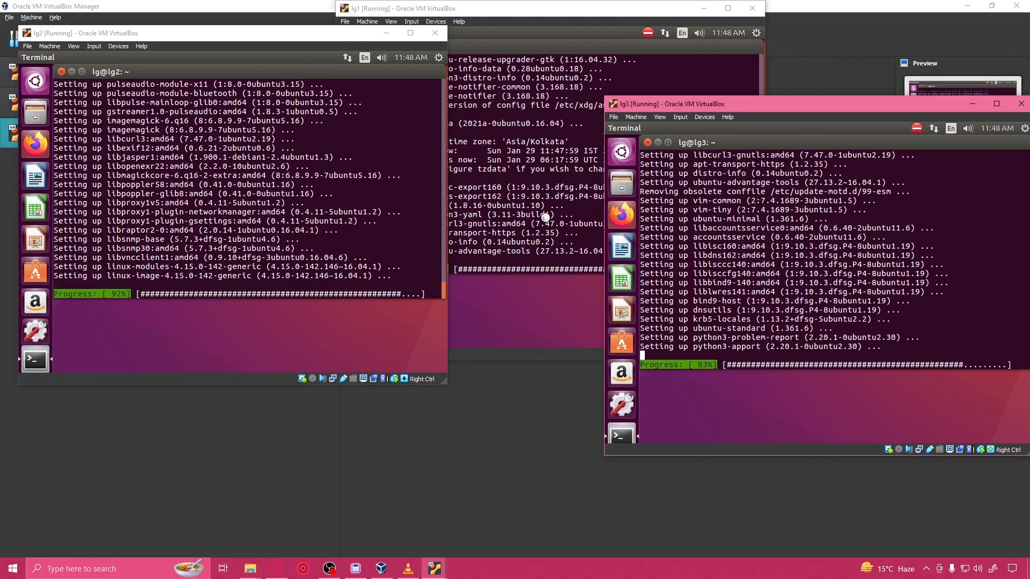
click(479, 179)
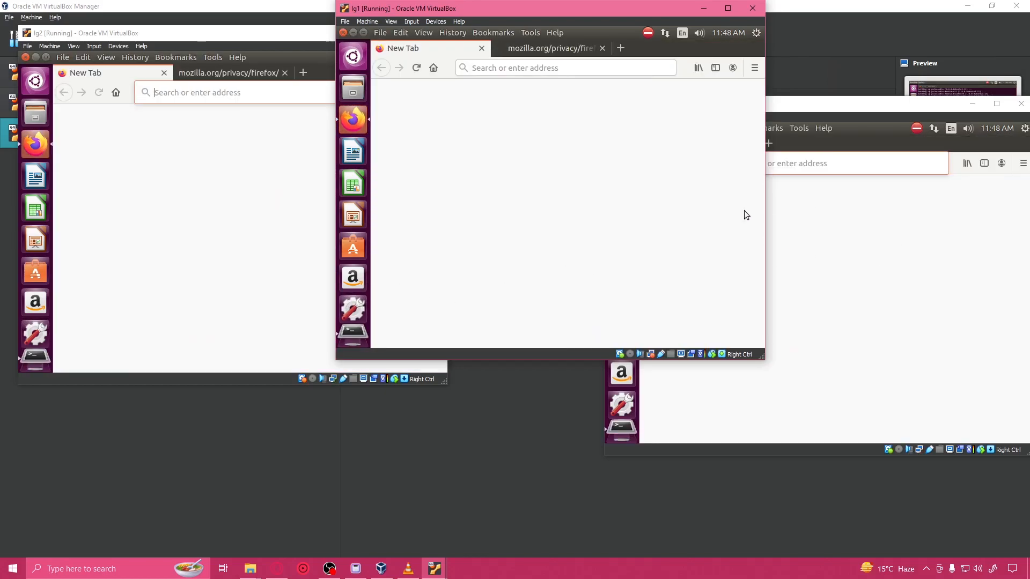
Step: Search the web for "liquid galaxy github" in Firefox on lg2
click(213, 95)
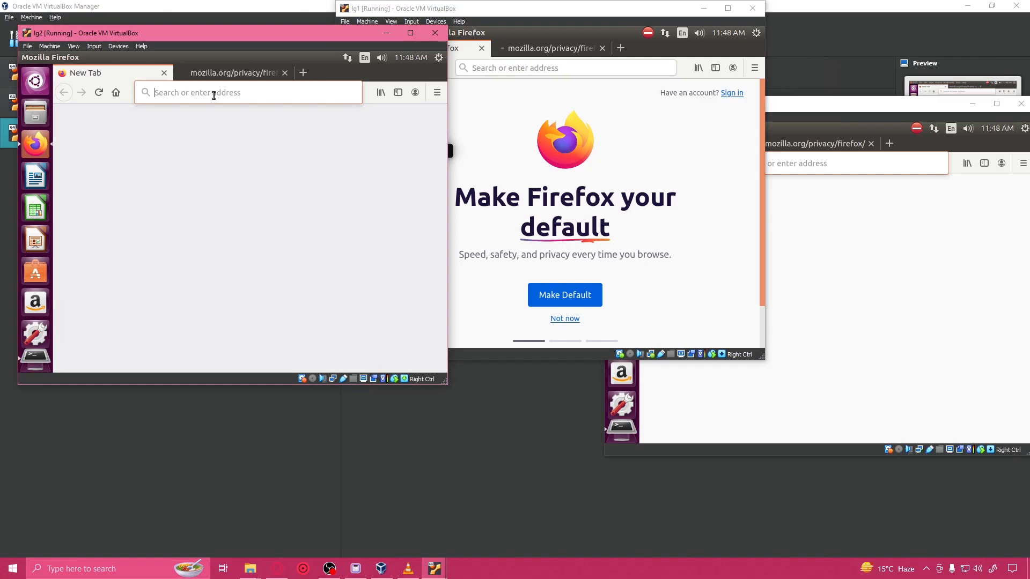
text(liqui)
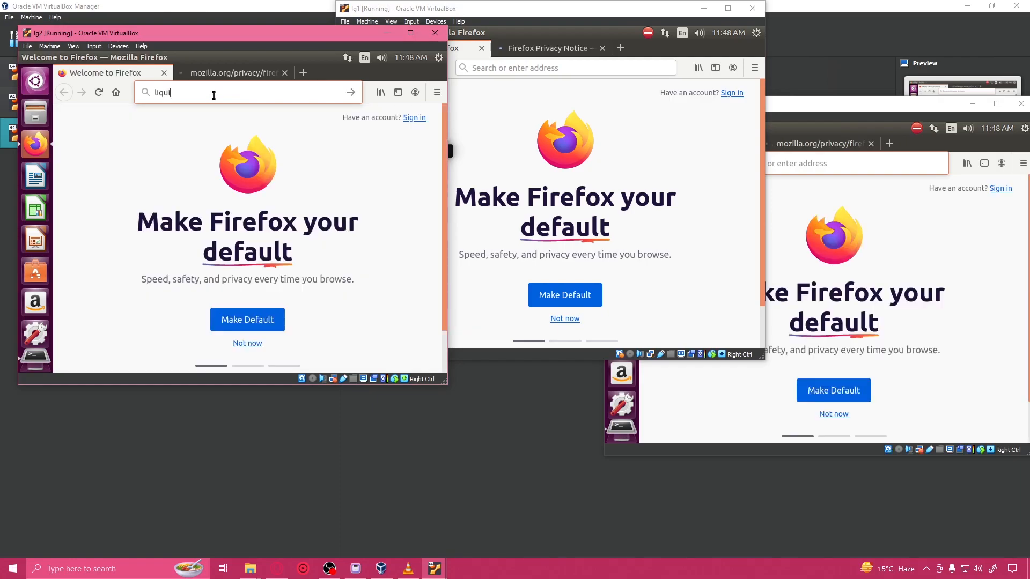
text(d gala)
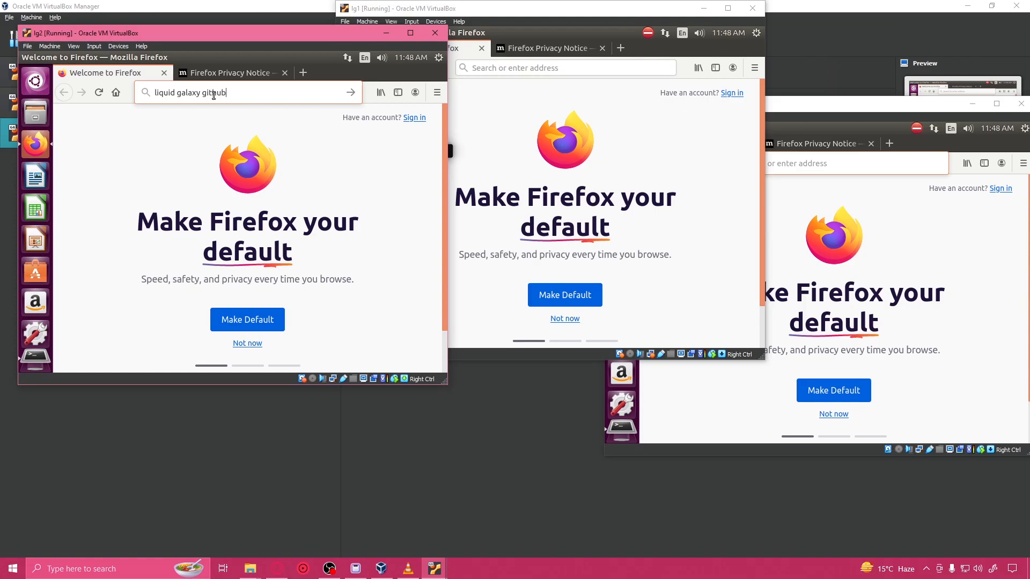
text(xy github)
key(Return)
Step: Search the web for "liquid galaxy github" in Firefox on lg1
click(533, 68)
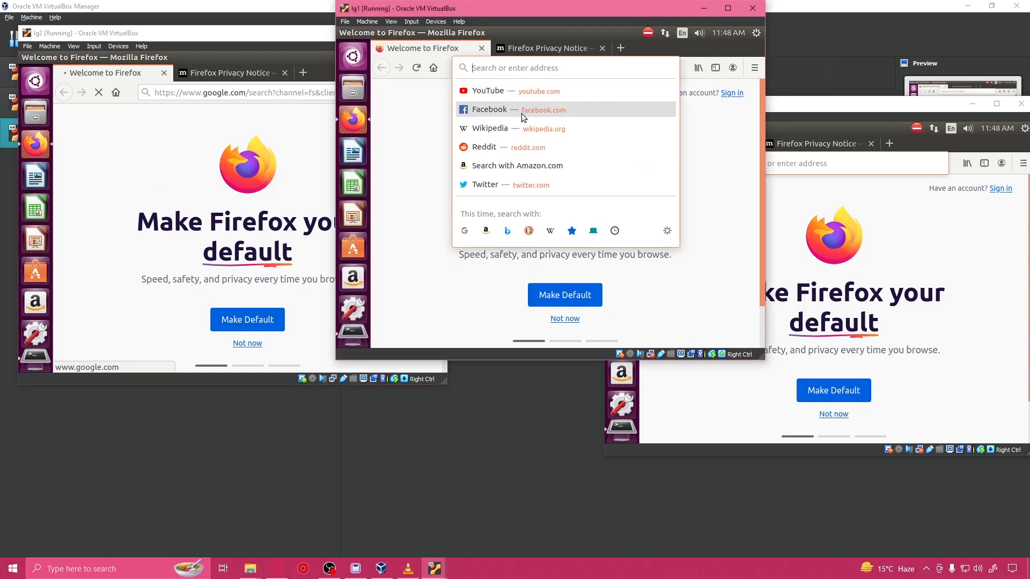
text(li)
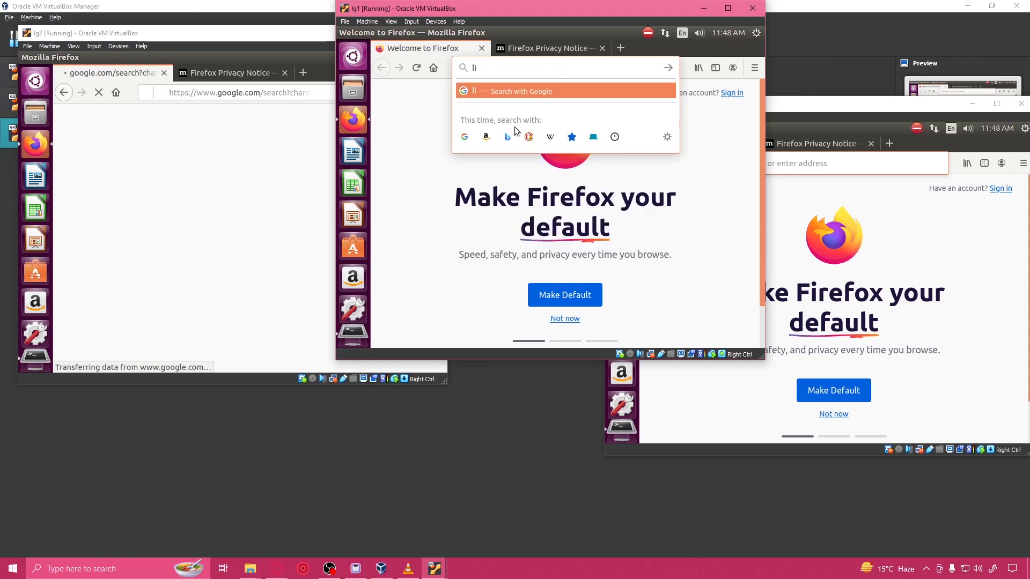
text(quid)
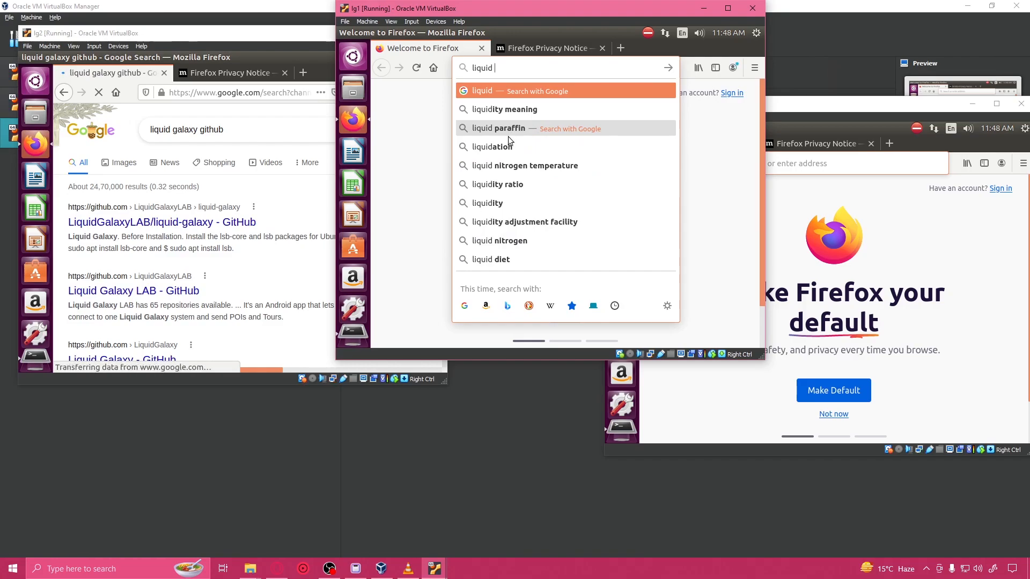
text( galaxy)
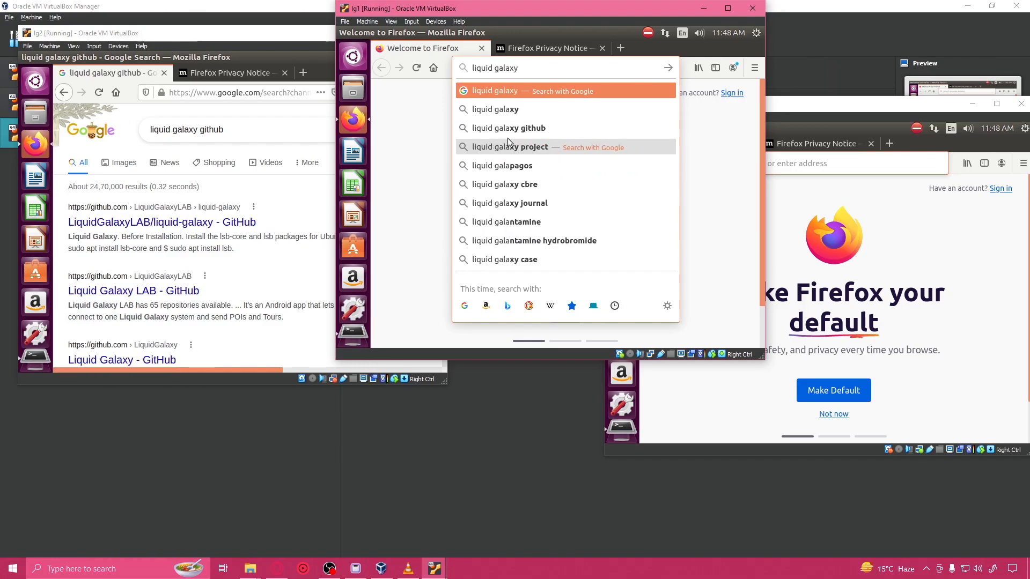
key(Down)
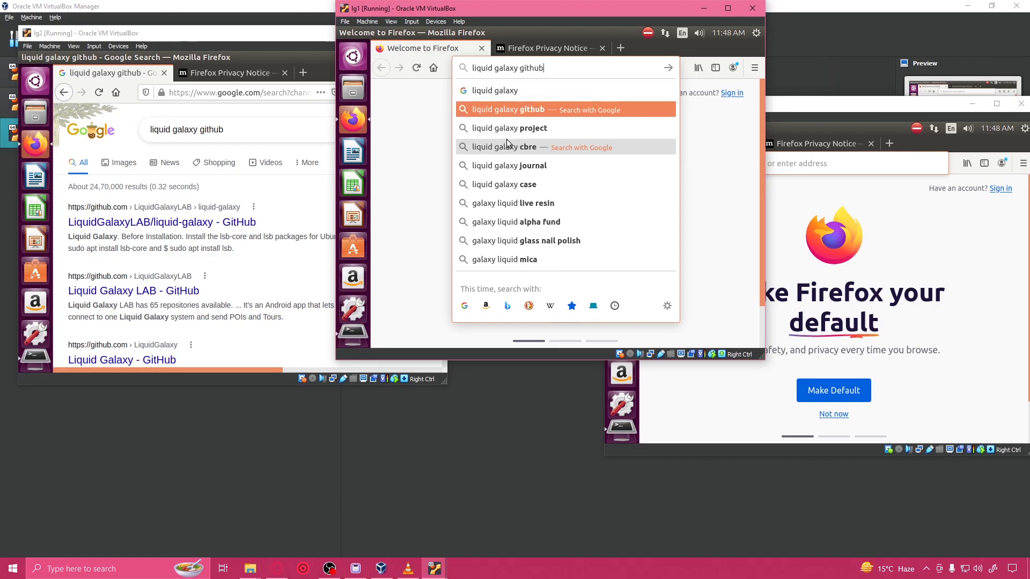
key(Return)
Step: Search the web for "liquid galaxy github" in Firefox on lg3
click(781, 163)
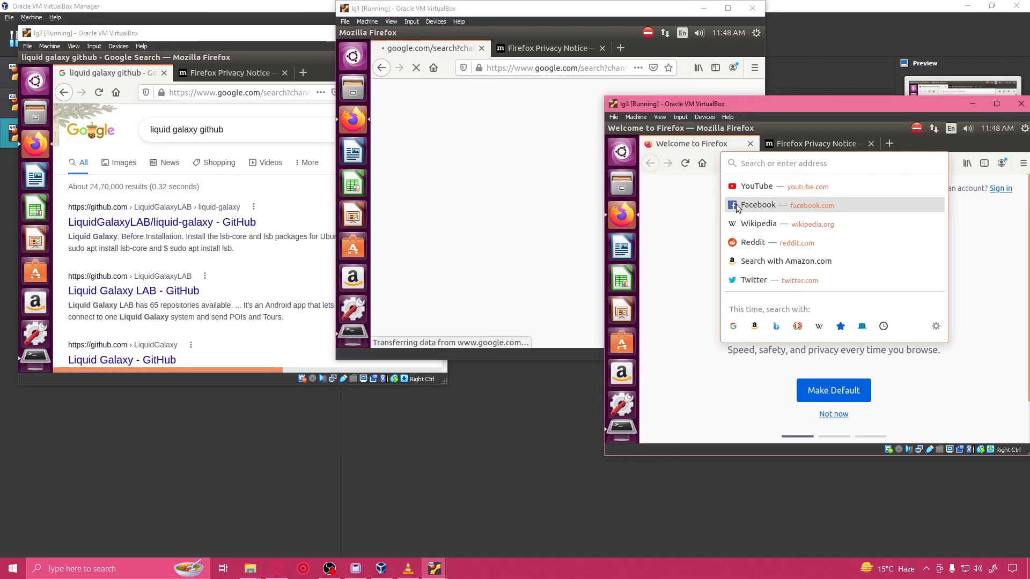
text(liquid g)
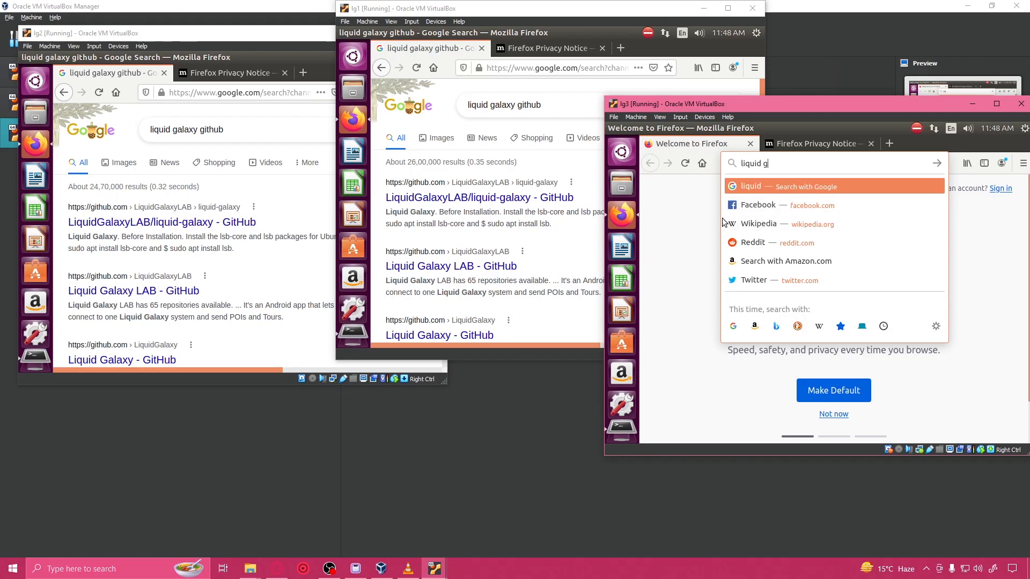
text(alaxy github)
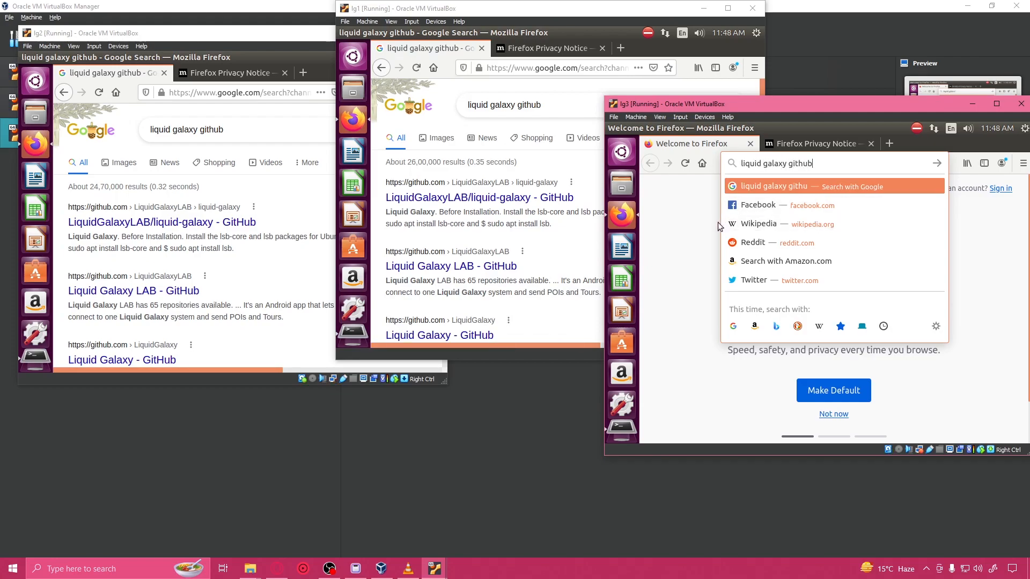
key(Return)
Step: Open the LiquidGalaxyLAB/liquid-galaxy GitHub result on lg2, lg1 and lg3
click(225, 224)
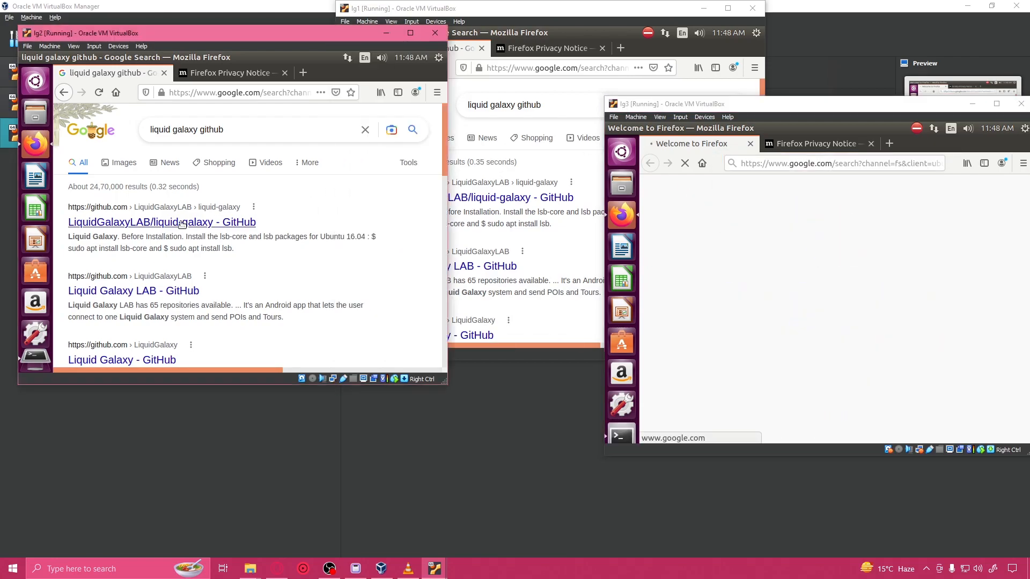
click(529, 201)
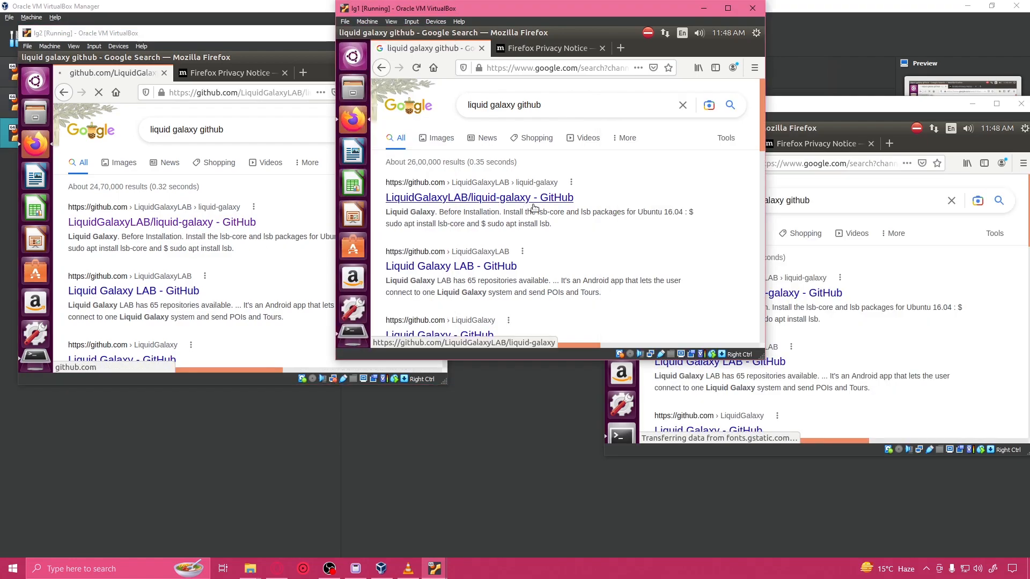
click(848, 280)
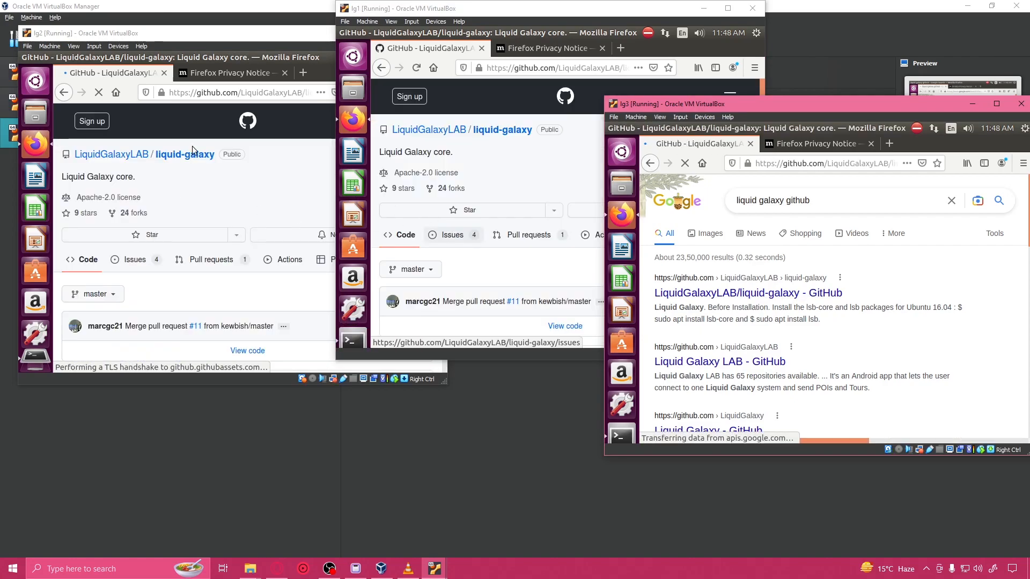
Step: Examine the installation instructions in the liquid-galaxy README on lg2, lg1 and lg3
scroll(256, 208, down, 10)
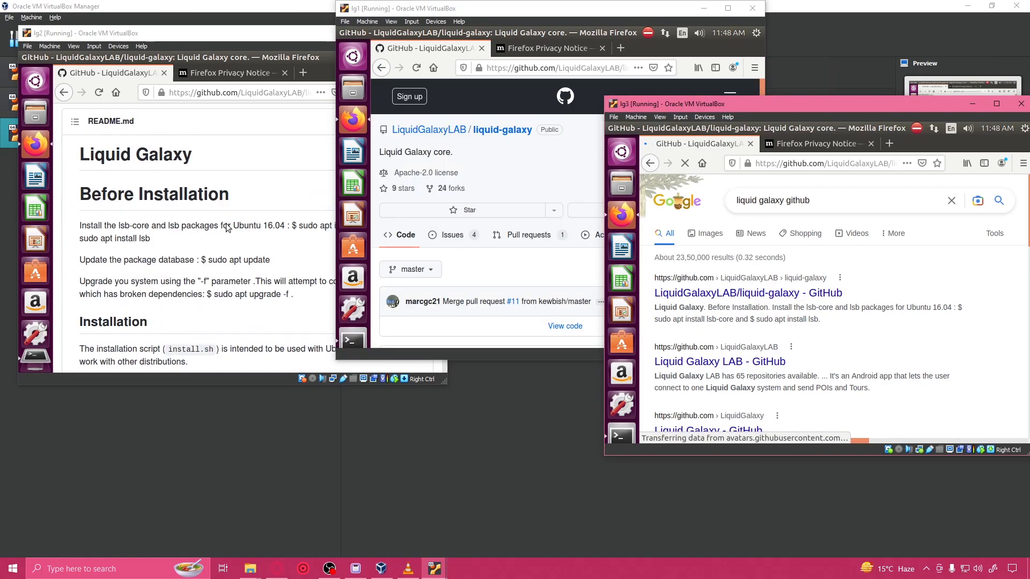
scroll(226, 223, down, 7)
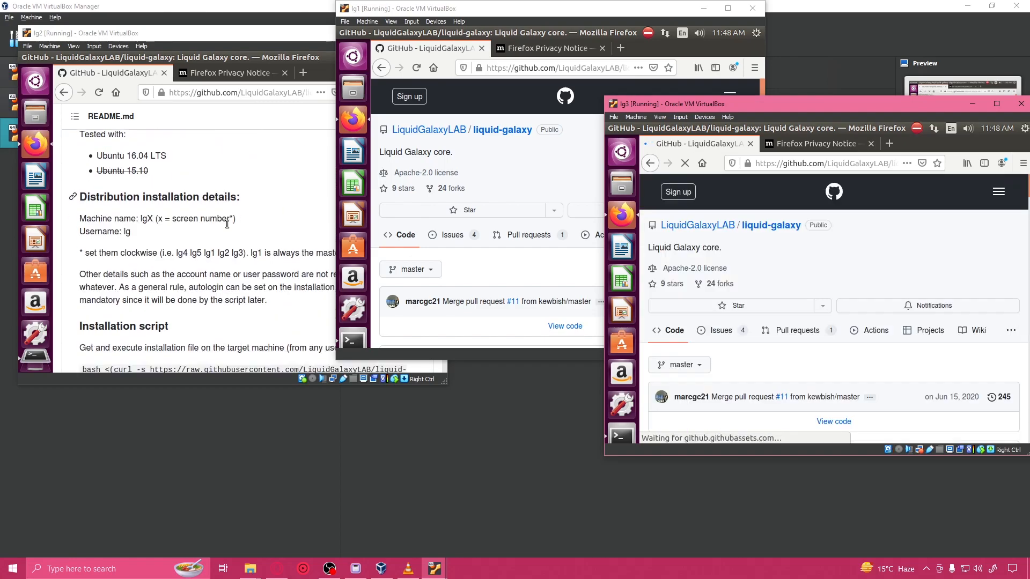
click(227, 223)
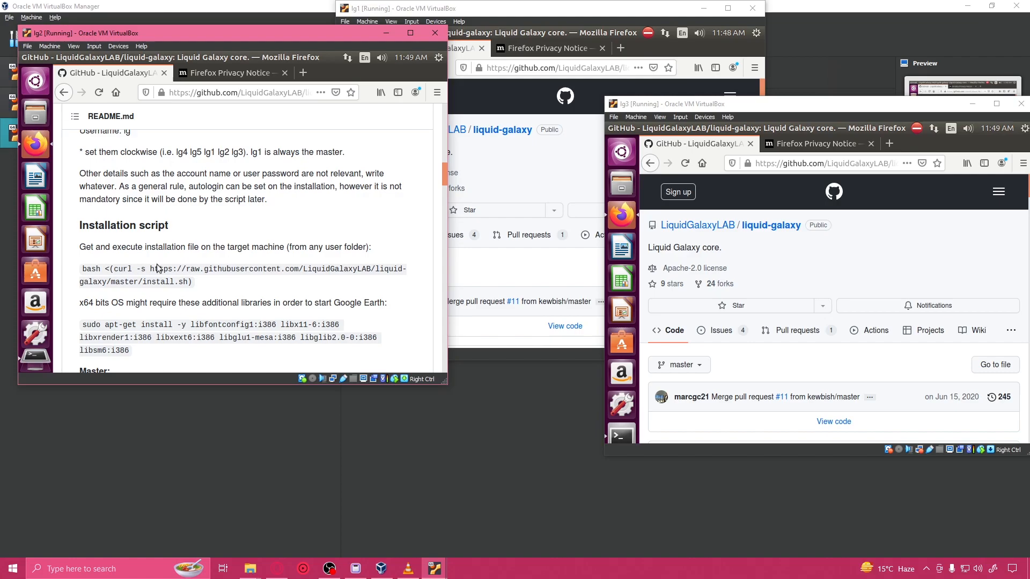
click(470, 251)
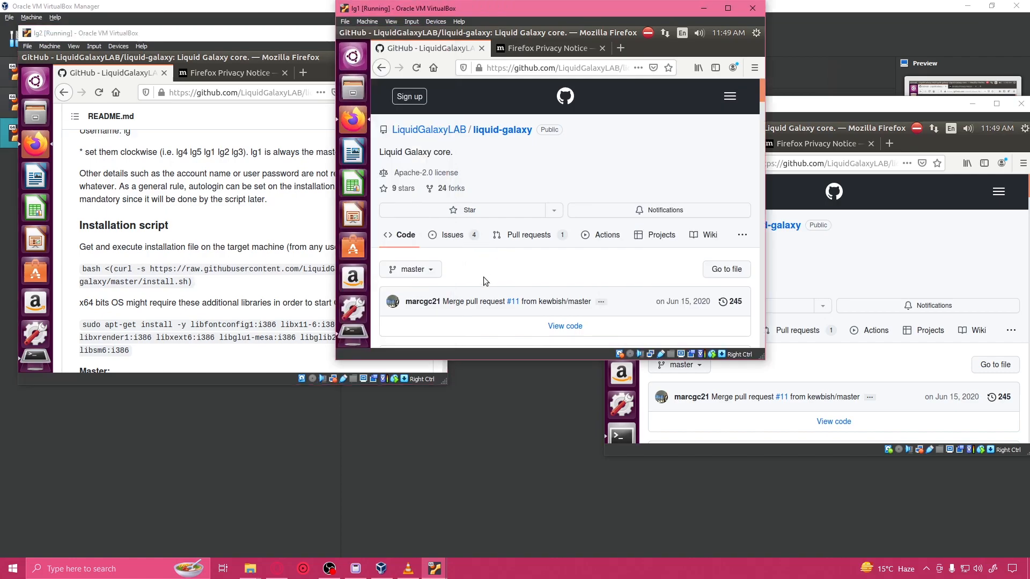
scroll(490, 270, down, 12)
scroll(489, 269, down, 3)
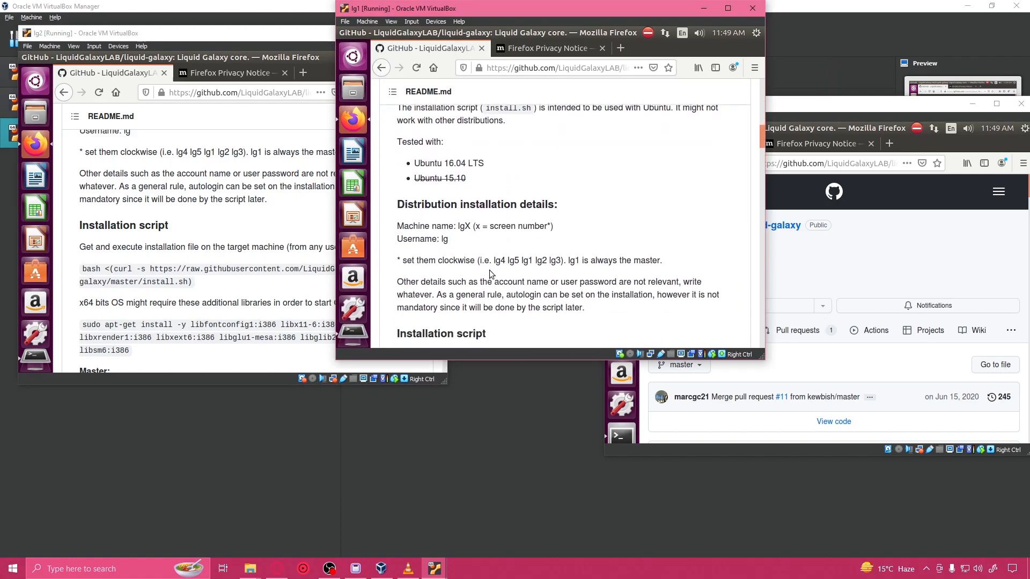
click(828, 368)
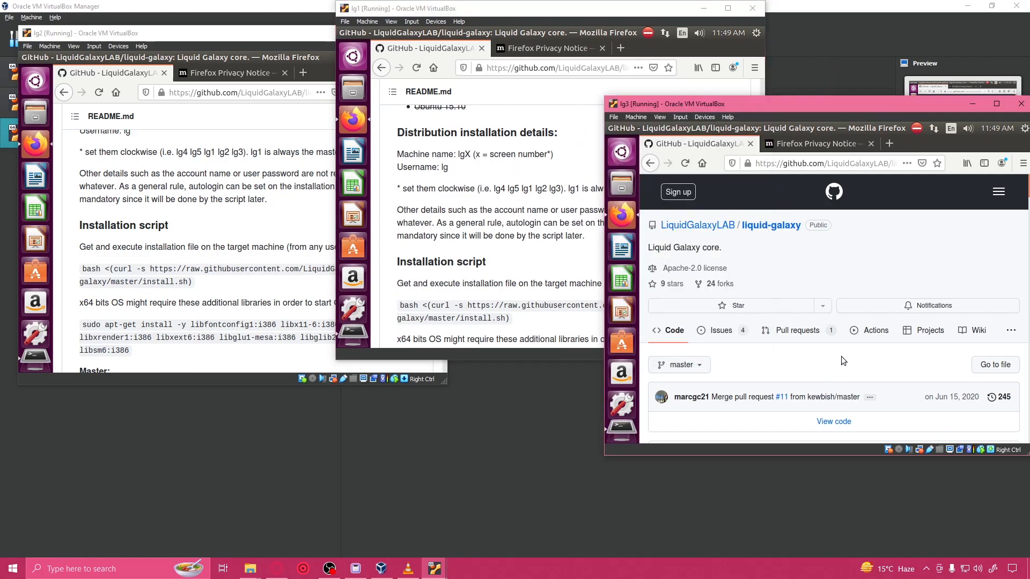
scroll(841, 357, down, 15)
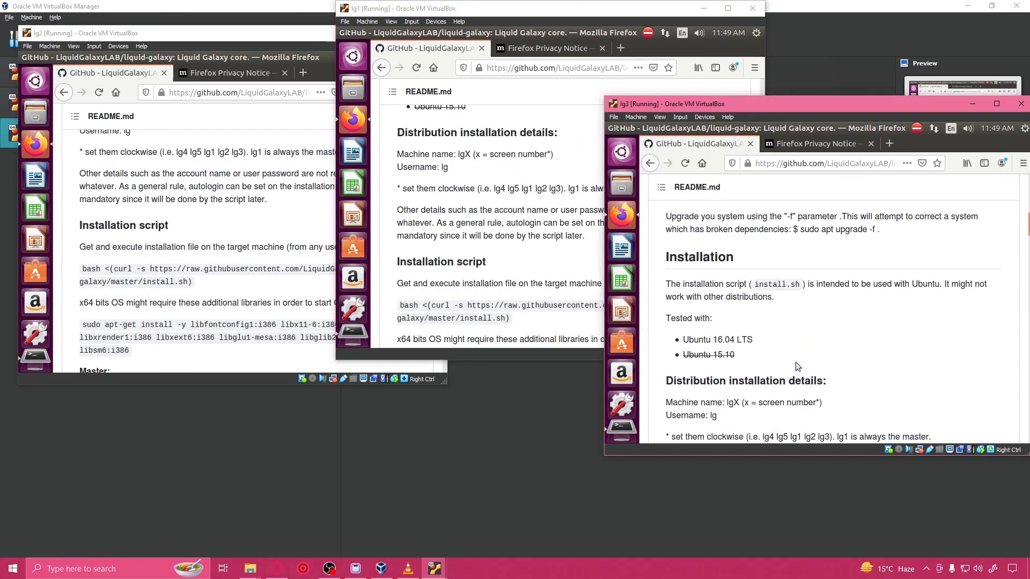
Step: Bring the upgrade terminal back to the front on lg2, lg1 and lg3
click(36, 361)
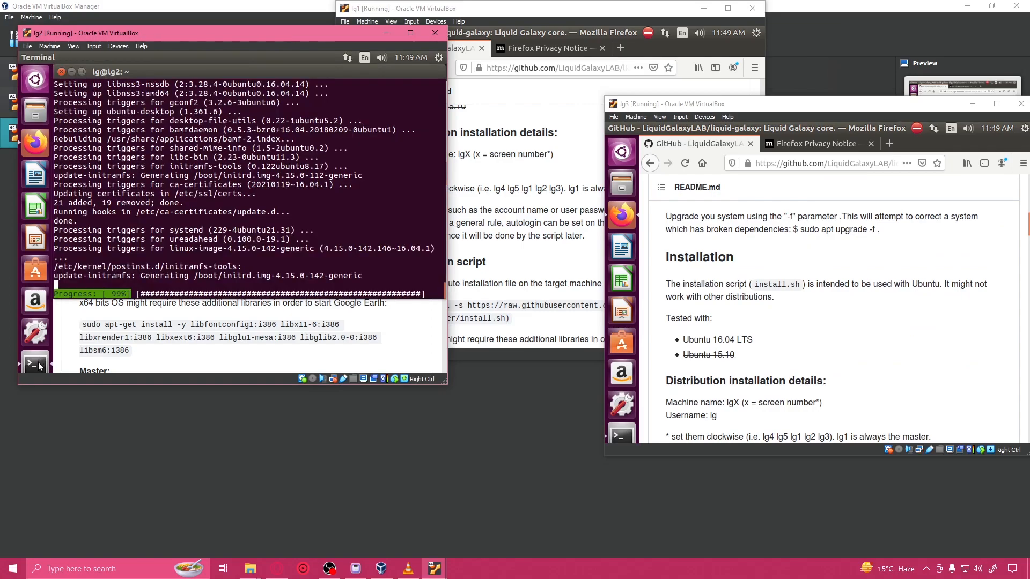
click(536, 255)
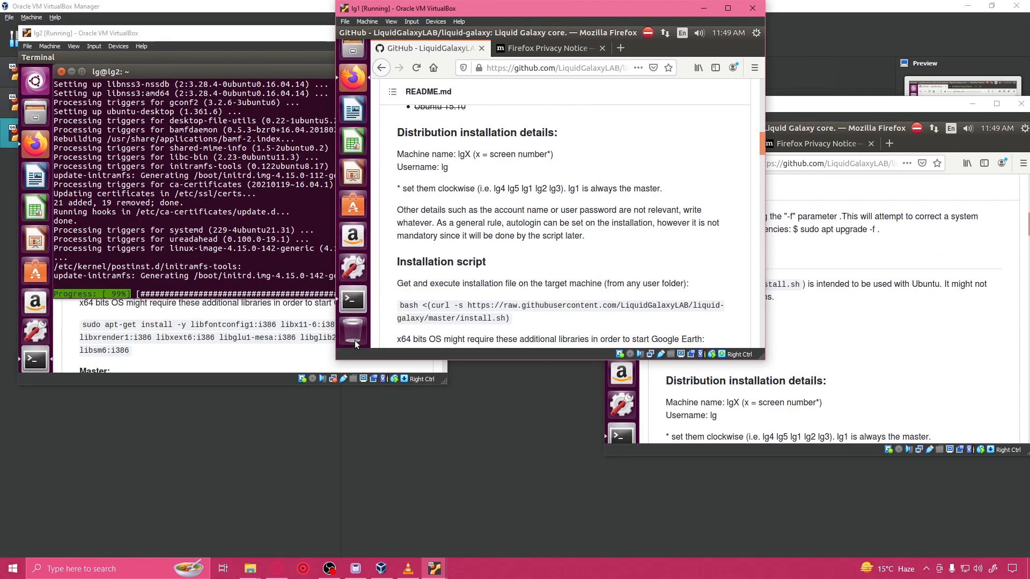
click(358, 309)
click(870, 310)
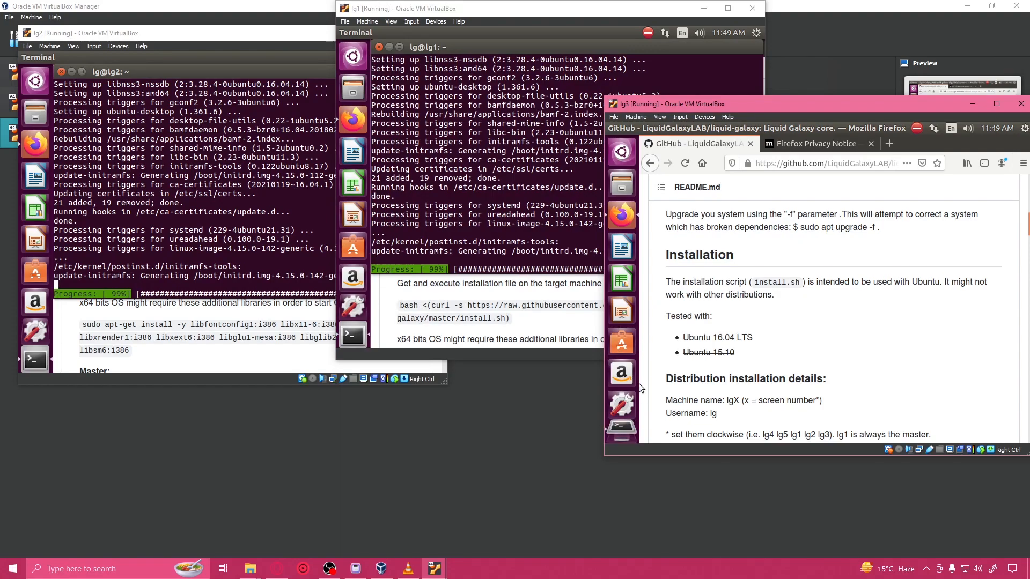
scroll(641, 383, down, 4)
click(621, 435)
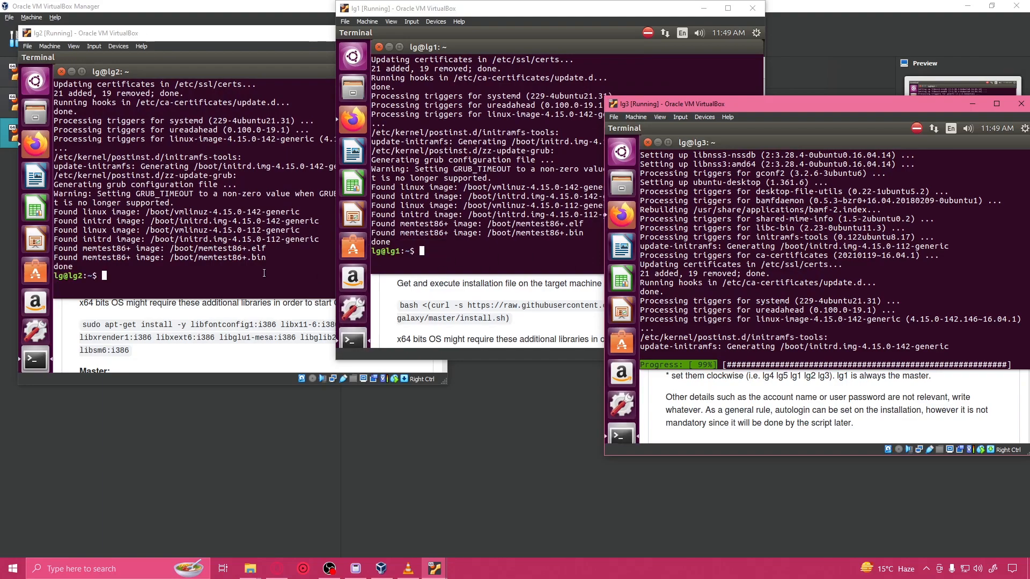
Step: Try to run "sudo apt curl lsb lsb-core" in the lg2 terminal
click(318, 269)
text(sudo apt curl lsb lsb-core)
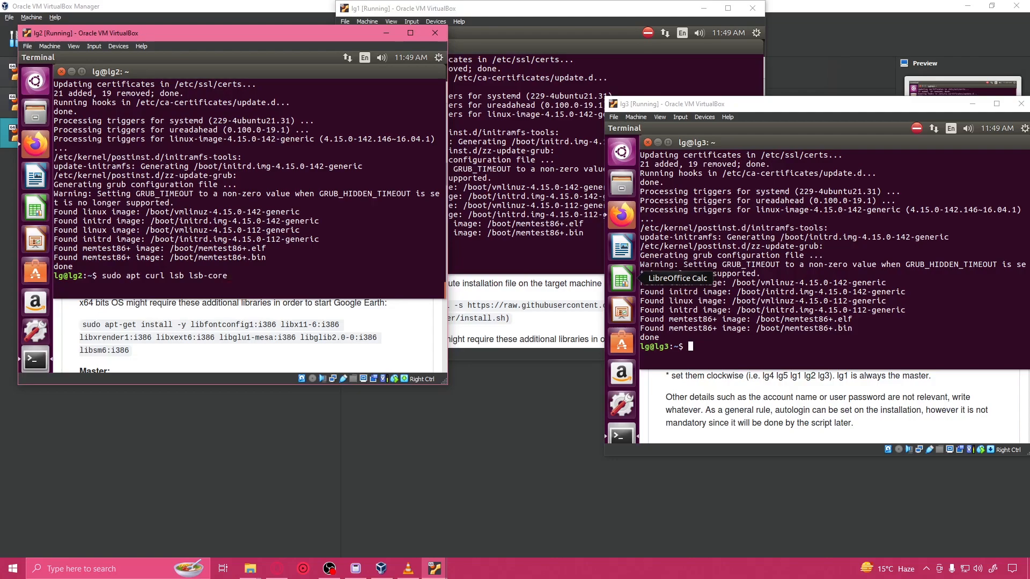
key(Return)
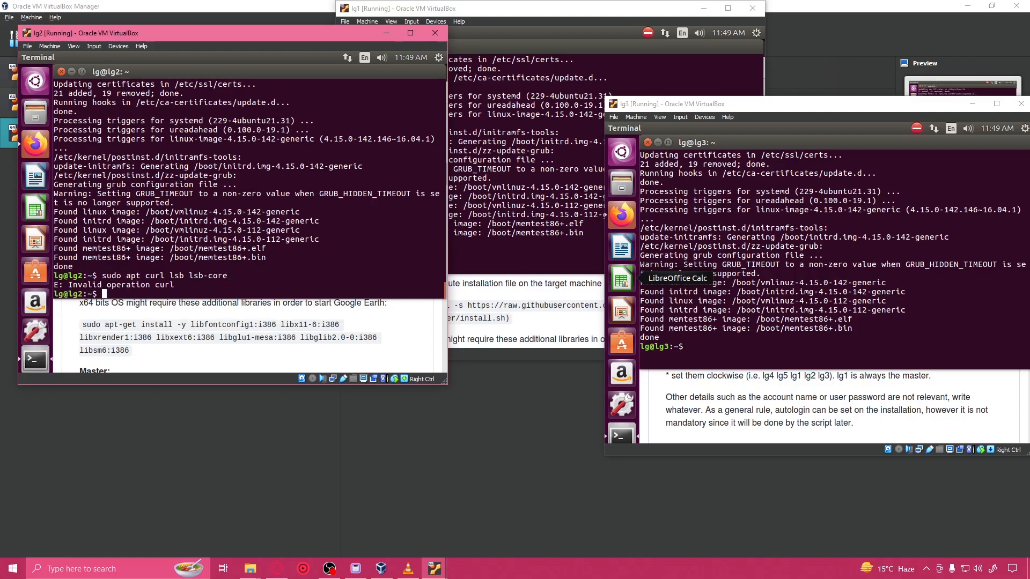
Step: Correct the command to "sudo apt install curl lsb lsb-core", run it on lg2 and answer y to continue
key(Up)
key(Left)
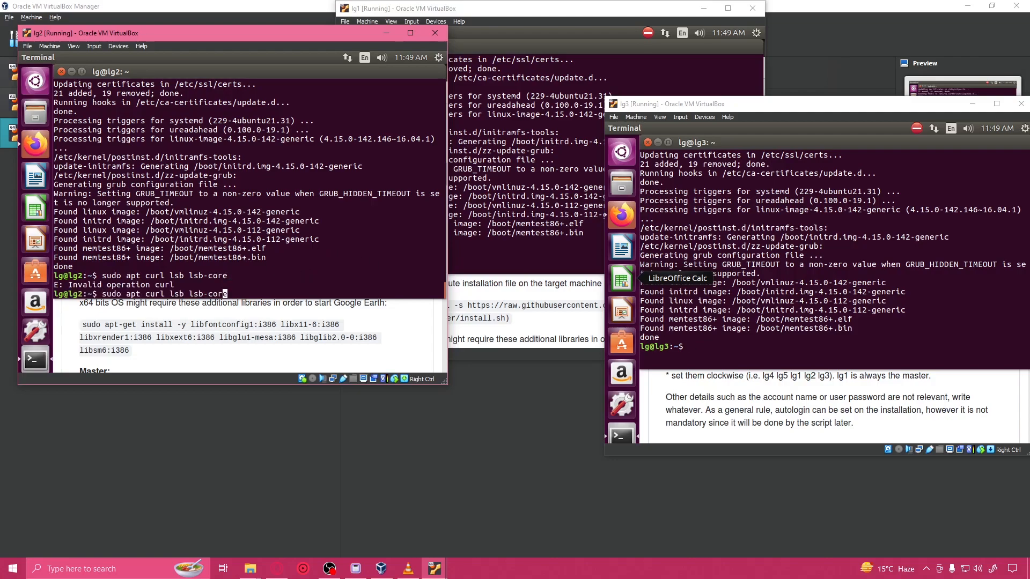
key(Left)
key(Left)
key(Left)
key(Left)
key(Left)
key(Left)
key(Left)
key(Left)
key(Left)
key(Left)
key(Left)
key(Left)
key(Left)
key(Left)
key(Left)
key(Left)
text(install)
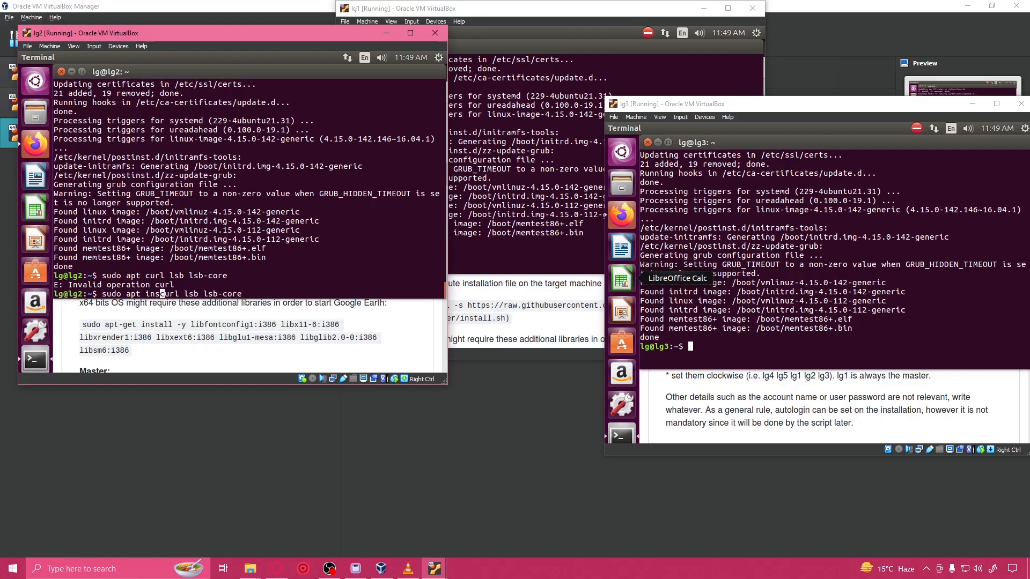
key(Return)
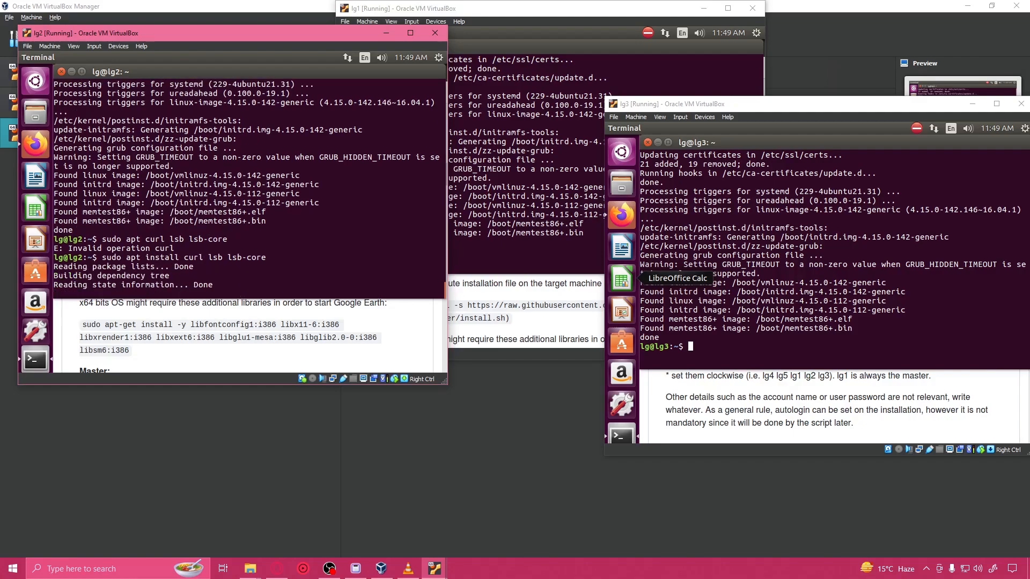
text(y)
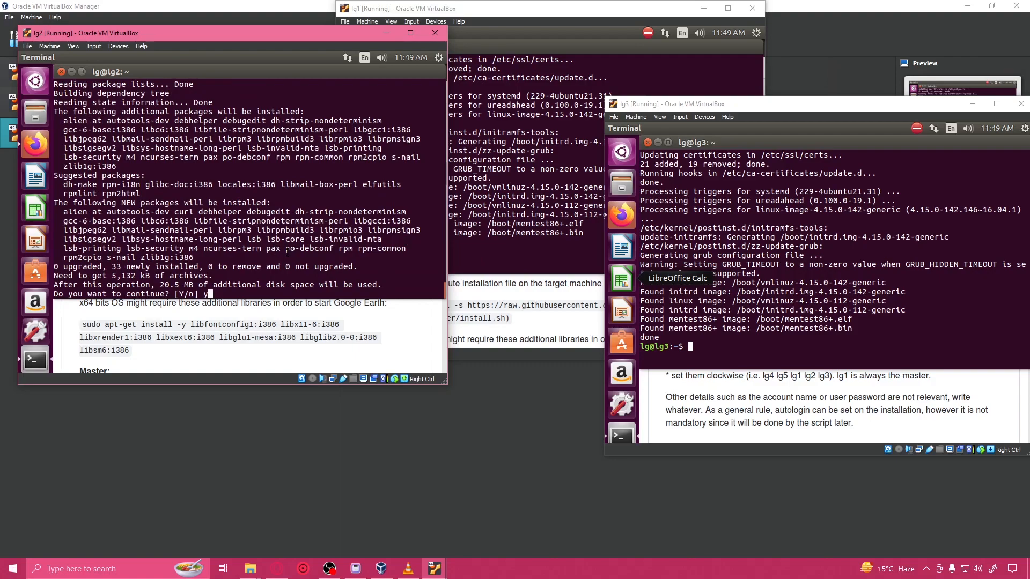
key(Return)
Step: Run "sudo apt install curl lsb lsb-core" in the lg1 terminal
click(543, 253)
text(s)
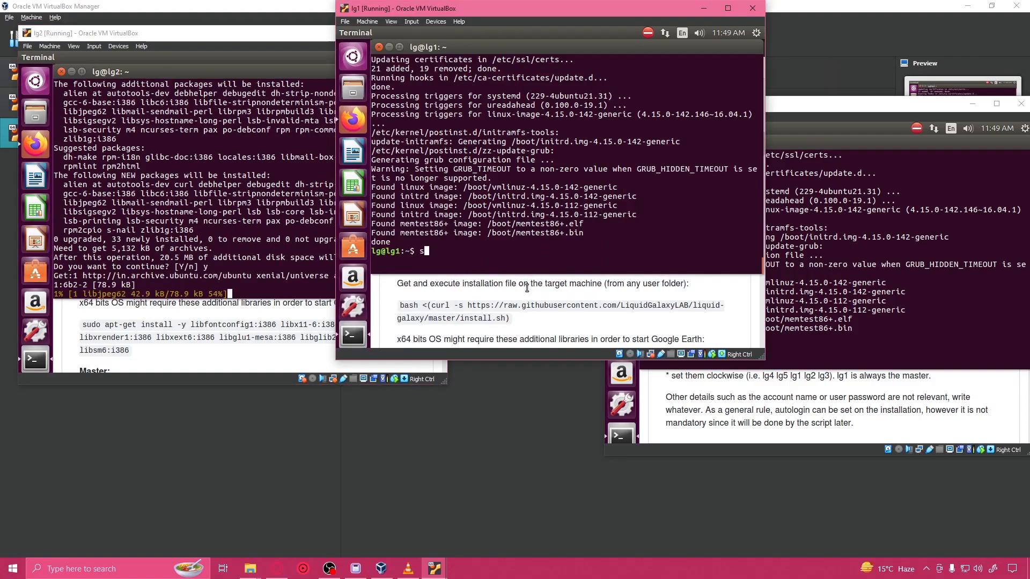
text(udo apt install curl)
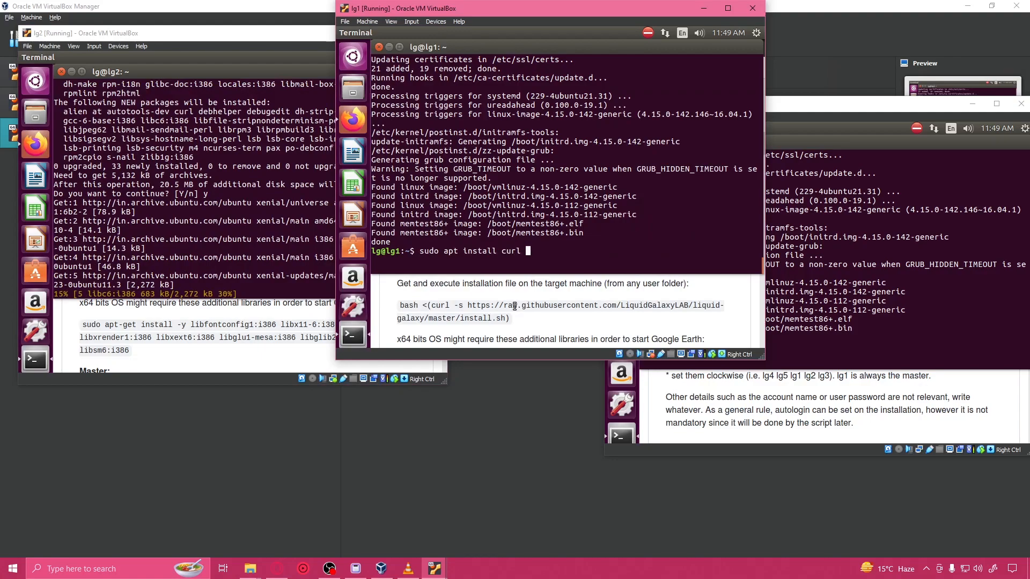
text( lsb l)
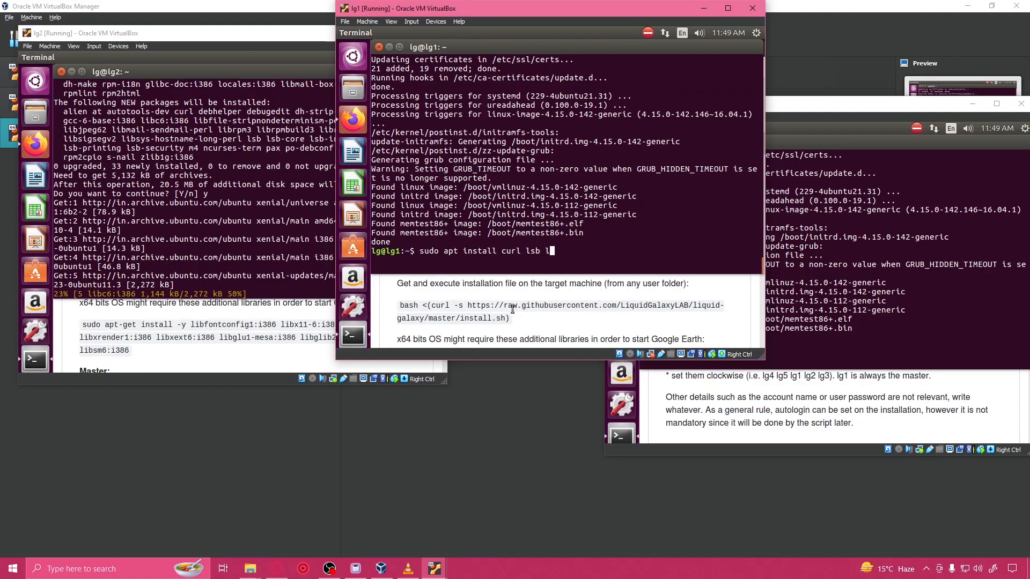
text(sb-core)
key(Return)
Step: Run "sudo apt install curl lsb lsb-core" in the lg3 terminal
click(830, 294)
text(sudo a)
text(ins)
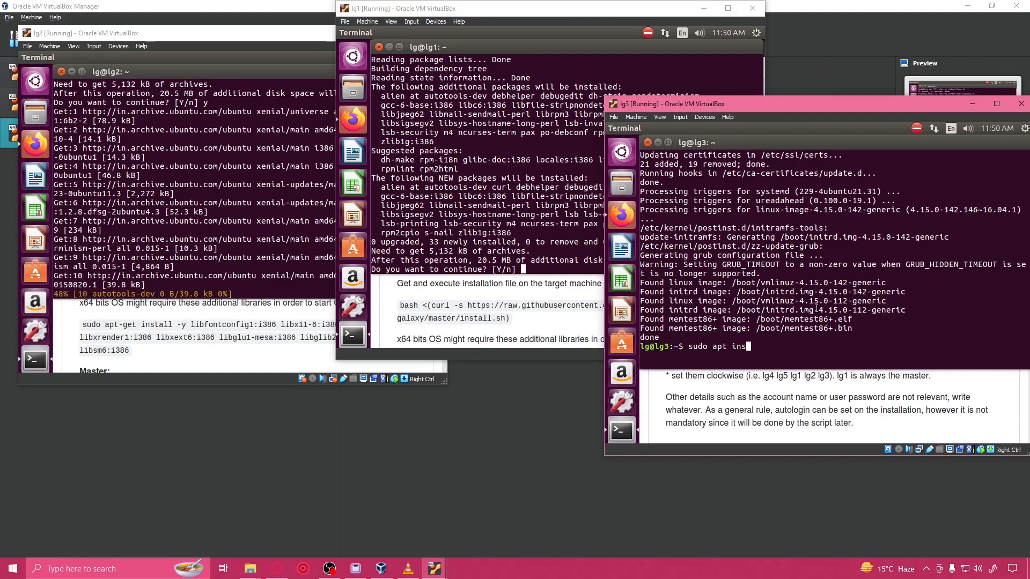
text(tall curl )
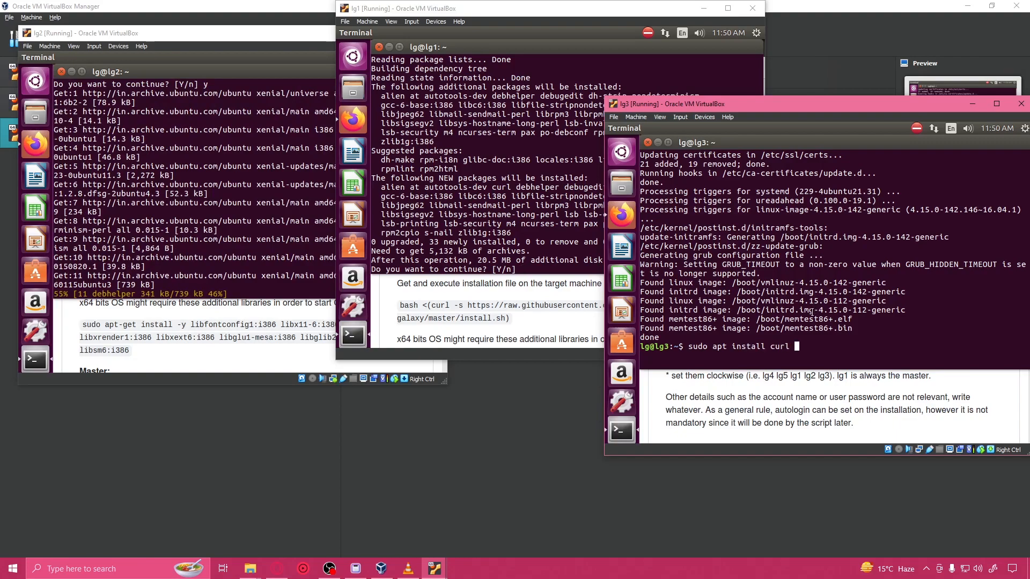
text(lsb l)
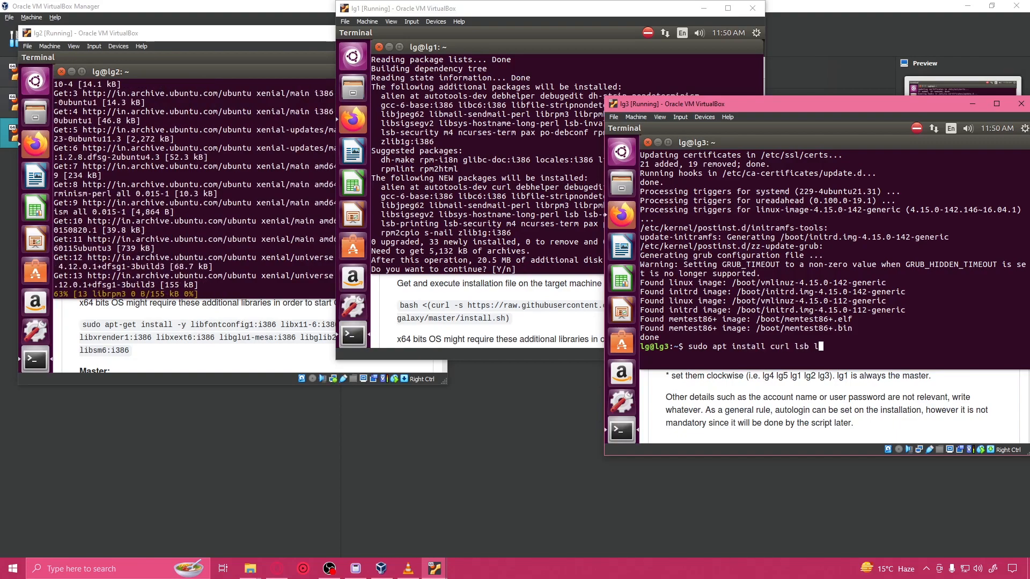
text(sb-core)
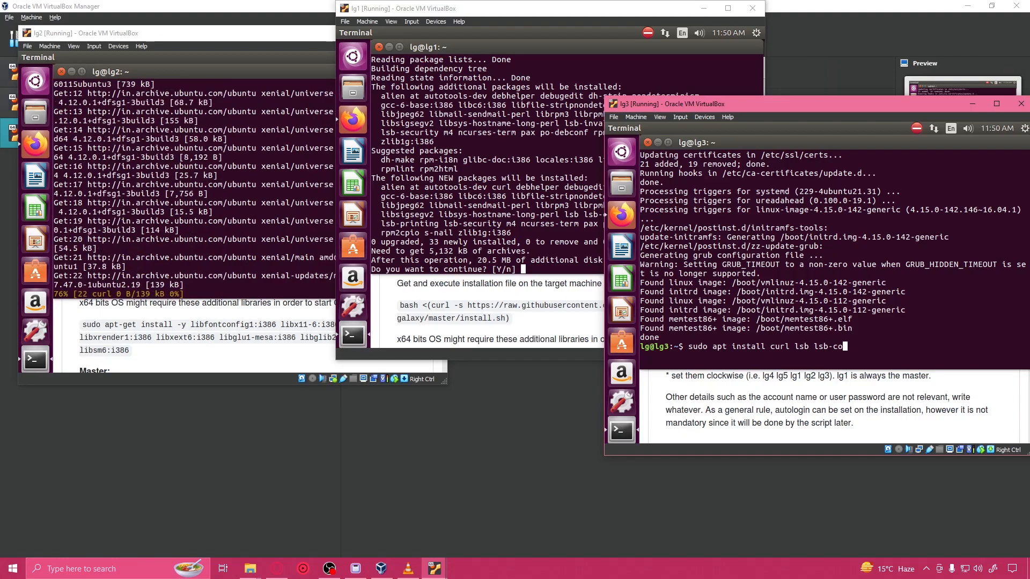
key(Return)
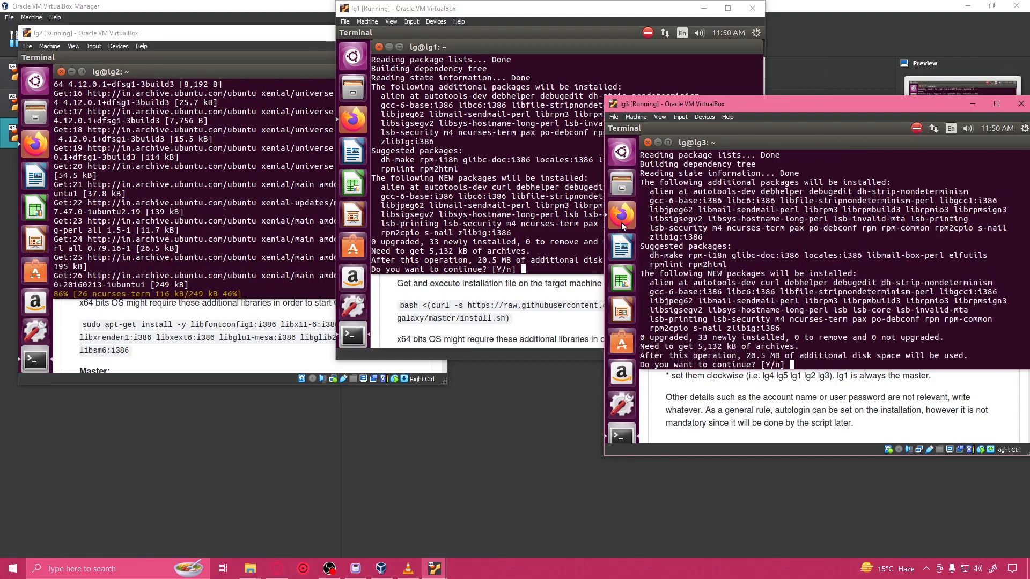
Step: Answer y to continue the package installation on lg1 and on lg3
click(596, 214)
text(y)
key(Return)
click(802, 287)
text(y)
key(Return)
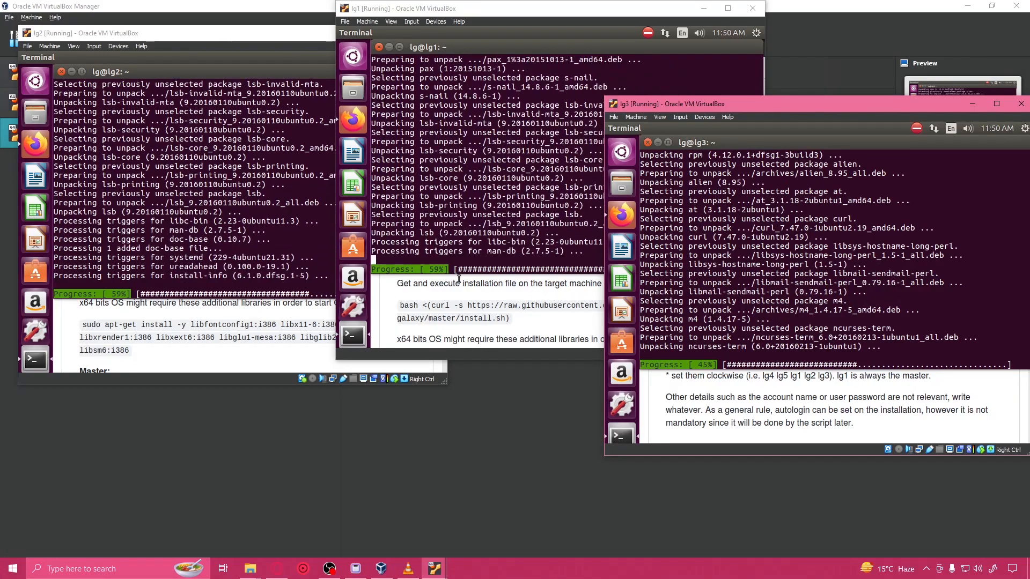
click(166, 318)
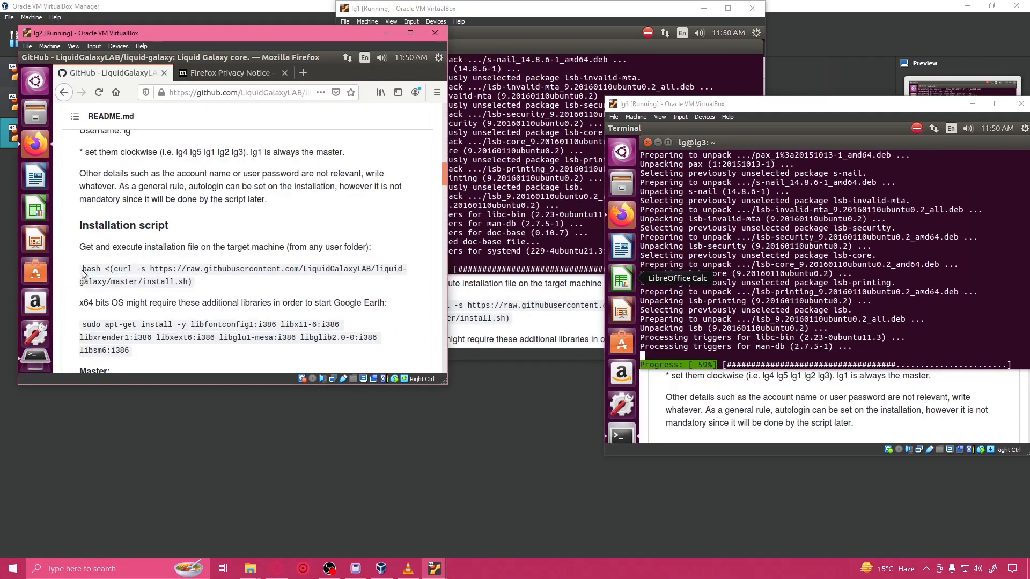
drag(81, 268, 193, 287)
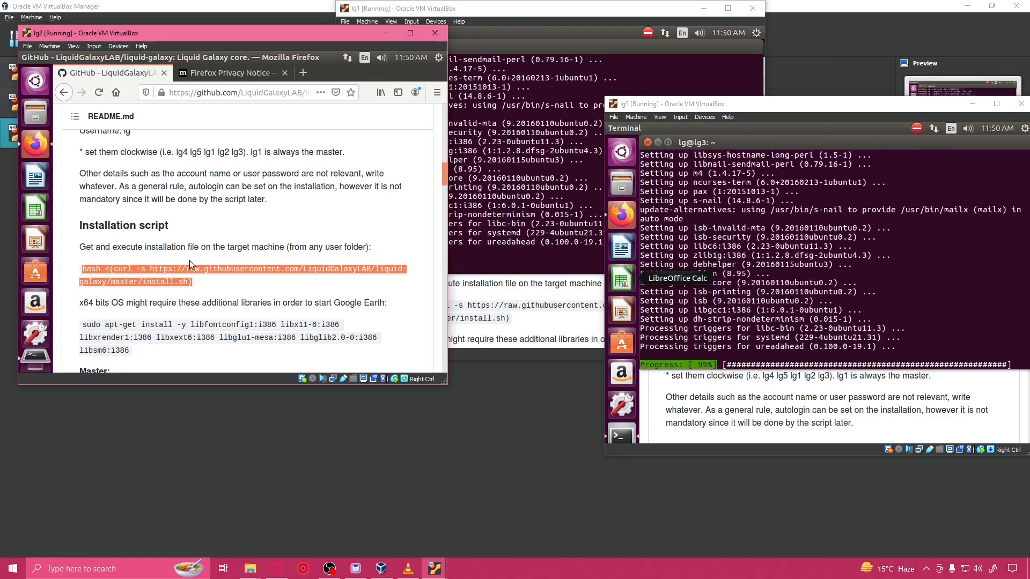
click(38, 348)
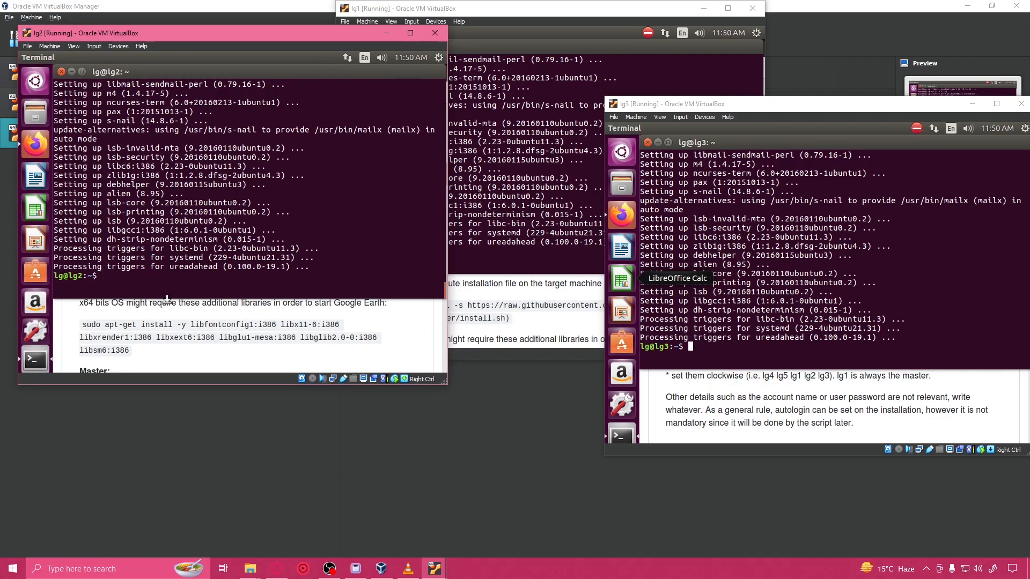
text(bash <(curl -s https://raw.githubusercontent.com/LiquidGalaxyLAB/liquid-galaxy/master/install.sh))
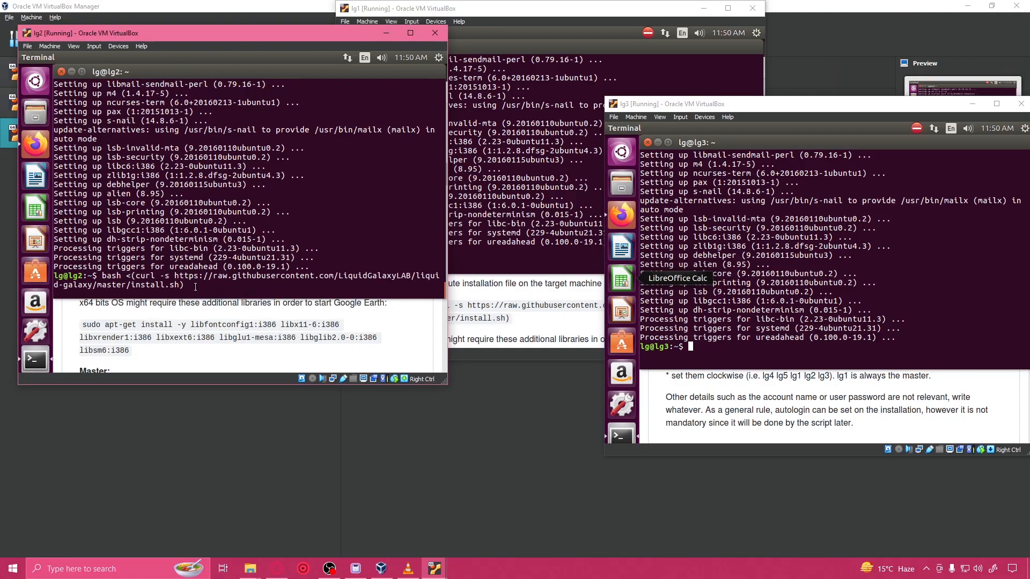
key(BackSpace)
key(BackSpace)
key(BackSpace)
key(BackSpace)
key(BackSpace)
key(BackSpace)
key(BackSpace)
key(BackSpace)
key(BackSpace)
key(BackSpace)
key(BackSpace)
key(BackSpace)
key(BackSpace)
key(BackSpace)
key(BackSpace)
key(BackSpace)
key(BackSpace)
key(BackSpace)
key(BackSpace)
key(BackSpace)
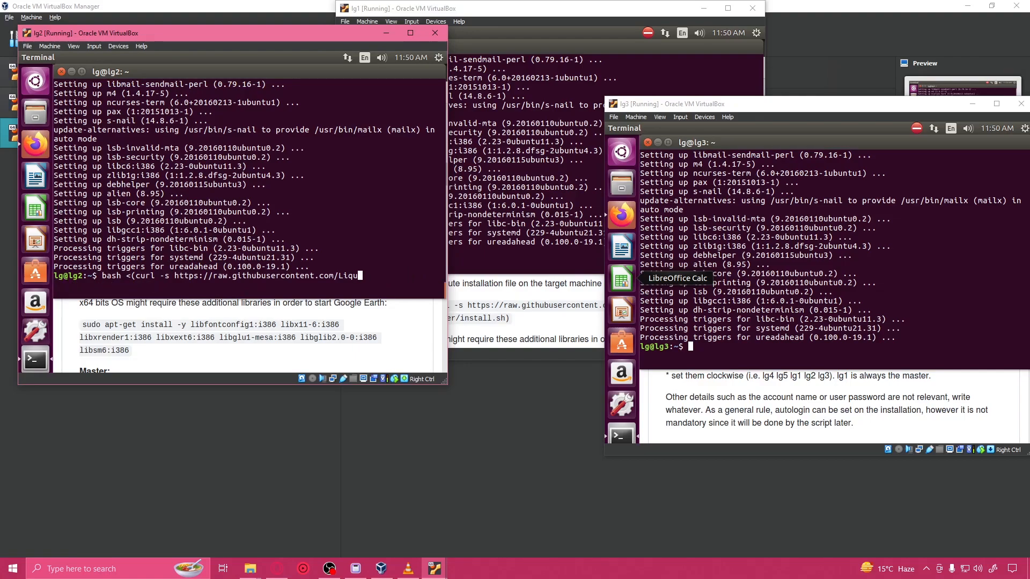
key(BackSpace)
key(BackSpace)
key(BackSpace)
key(BackSpace)
key(BackSpace)
key(BackSpace)
key(BackSpace)
key(BackSpace)
key(BackSpace)
key(BackSpace)
key(BackSpace)
key(BackSpace)
key(BackSpace)
key(BackSpace)
key(BackSpace)
key(BackSpace)
key(BackSpace)
key(BackSpace)
key(BackSpace)
key(BackSpace)
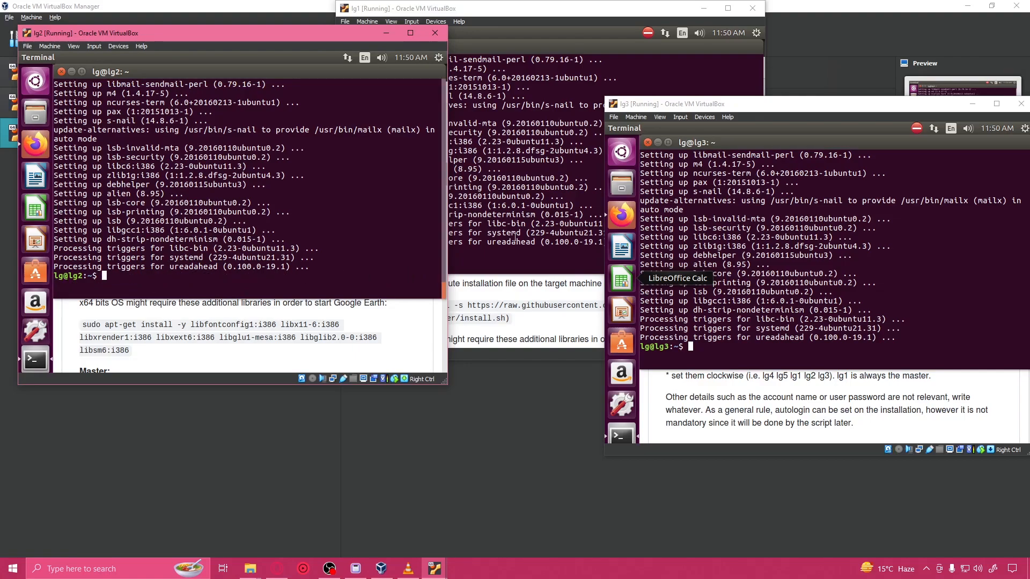
click(530, 246)
click(513, 318)
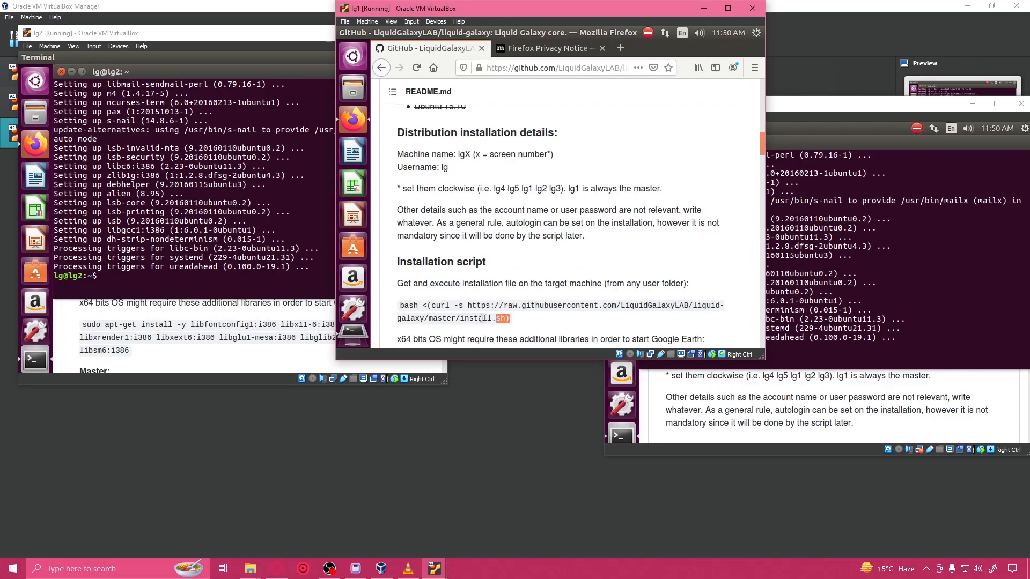
drag(510, 319, 401, 305)
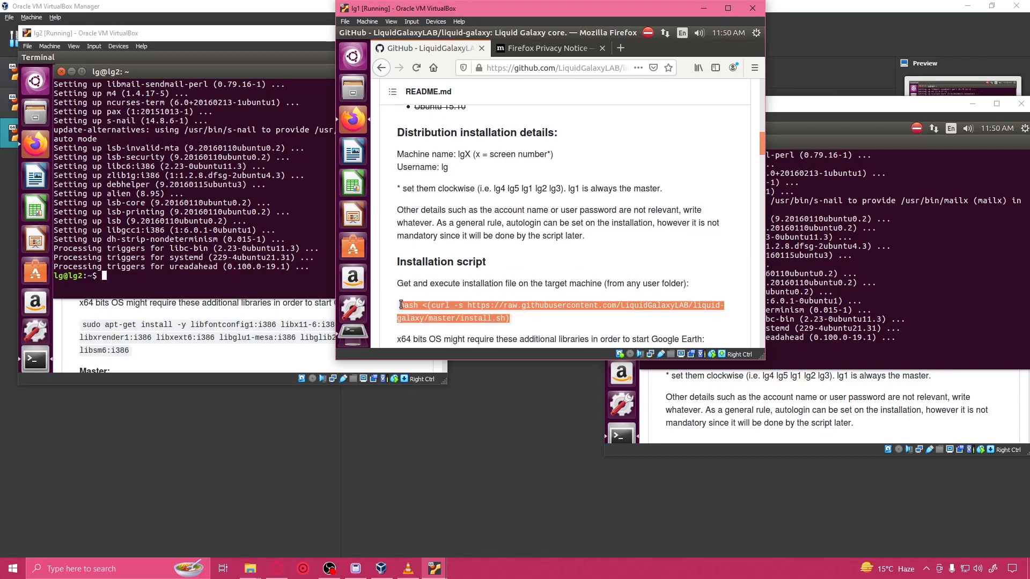
click(353, 333)
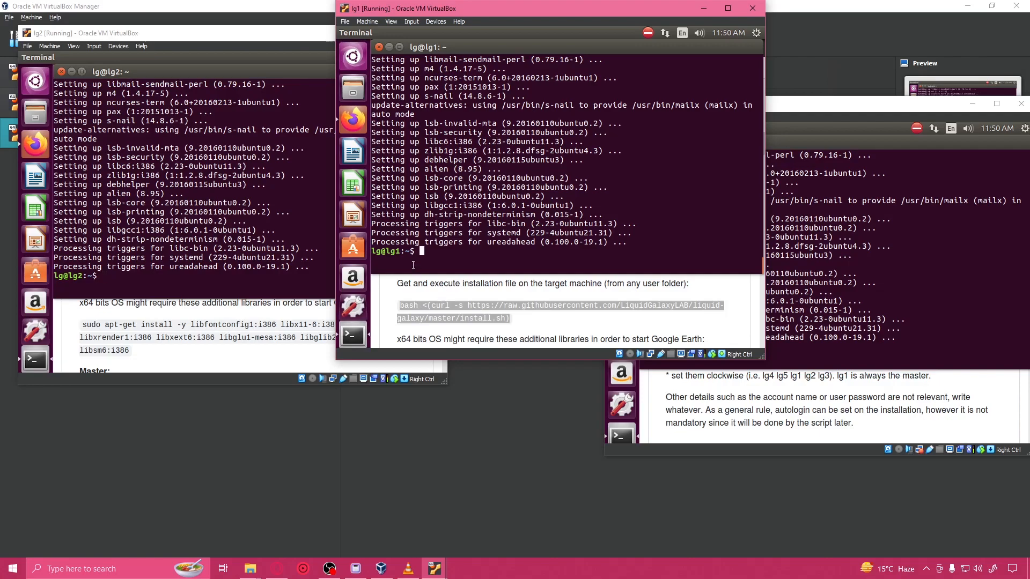
middle_click(531, 271)
key(Return)
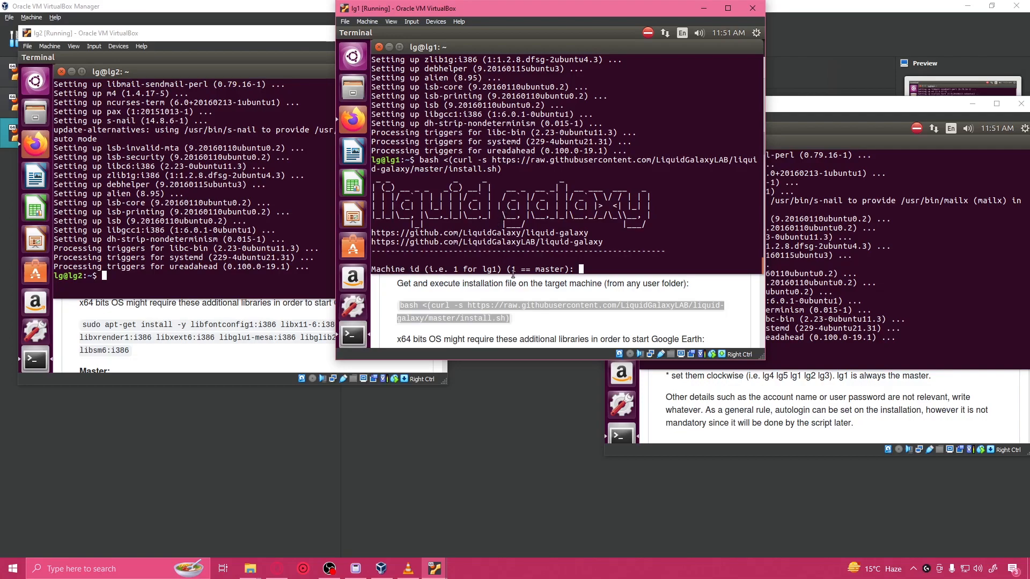
Step: Enter 1 as the machine id in the lg1 installer and continue past the IP address notice
drag(511, 270, 564, 270)
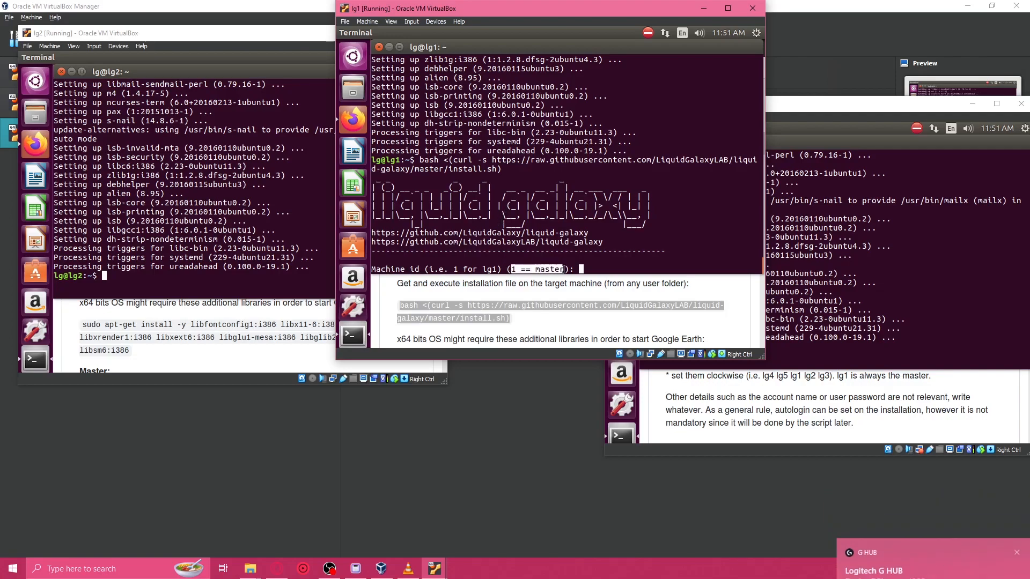
click(600, 265)
text(1)
key(Return)
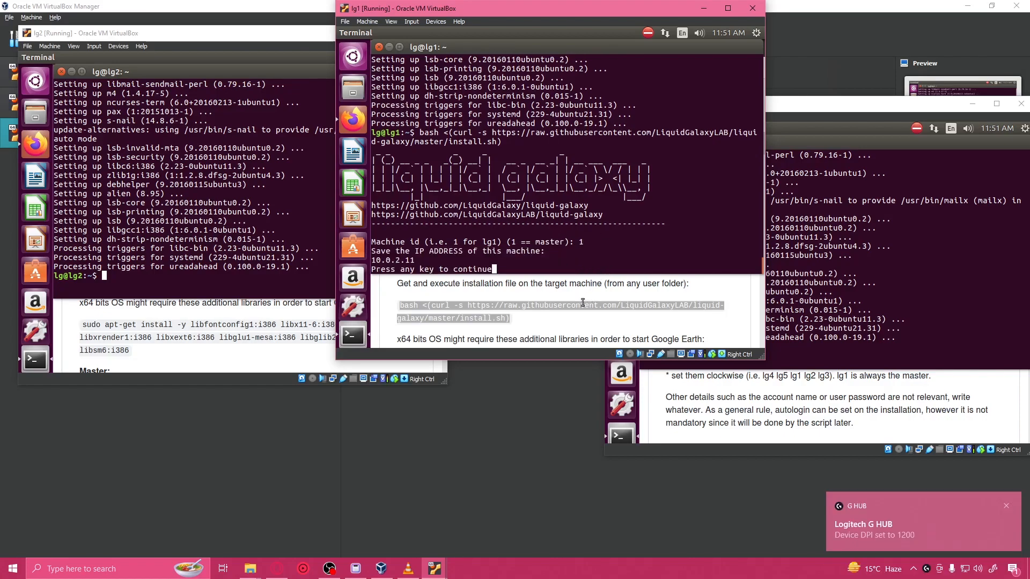
drag(371, 260, 416, 261)
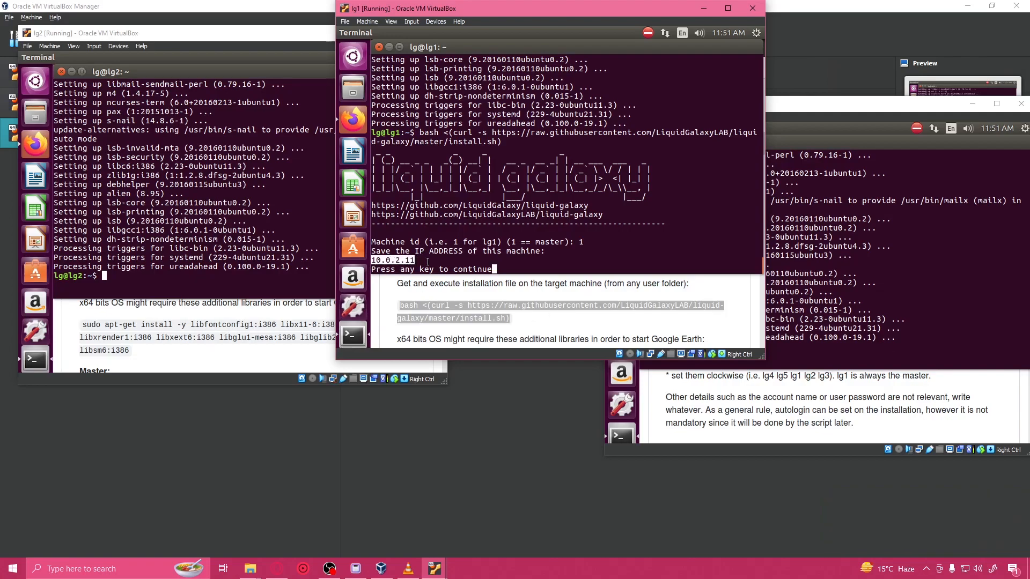
click(507, 268)
key(Return)
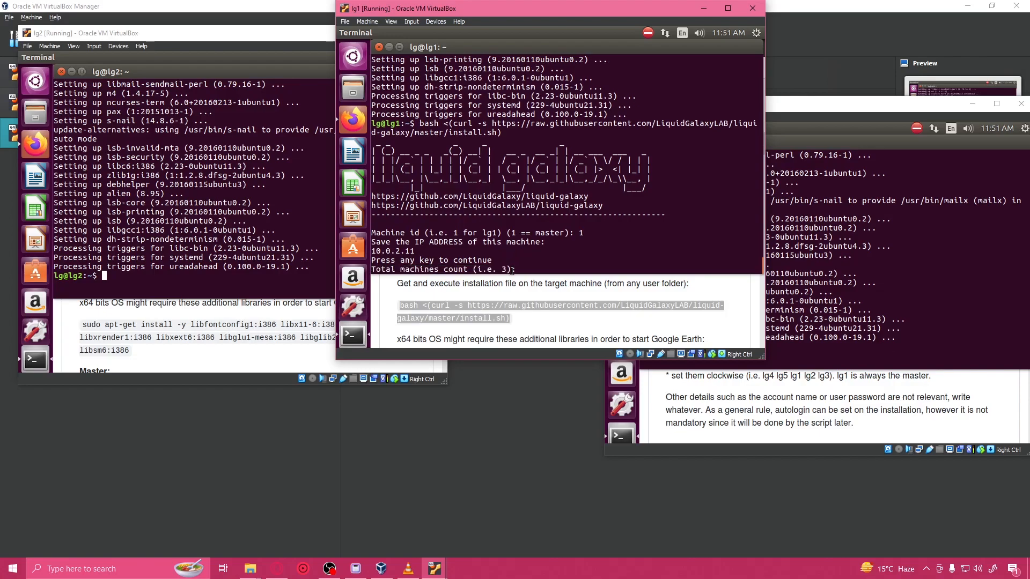
Step: Set the total machines count to 3 and the unique Galaxy number (octet) to 69 in the lg1 installer
text(3)
key(Return)
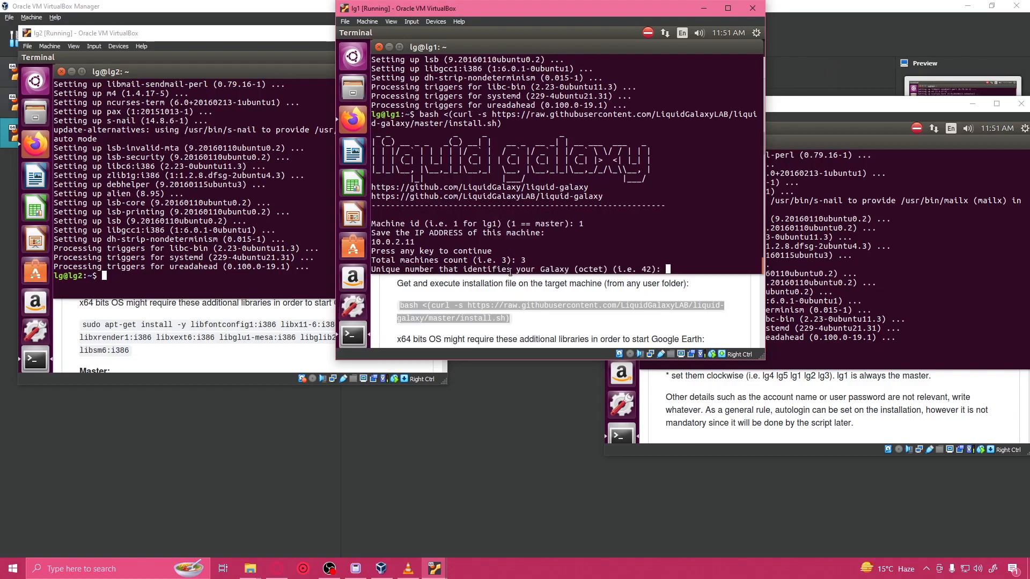
text(42)
key(BackSpace)
key(BackSpace)
text(69)
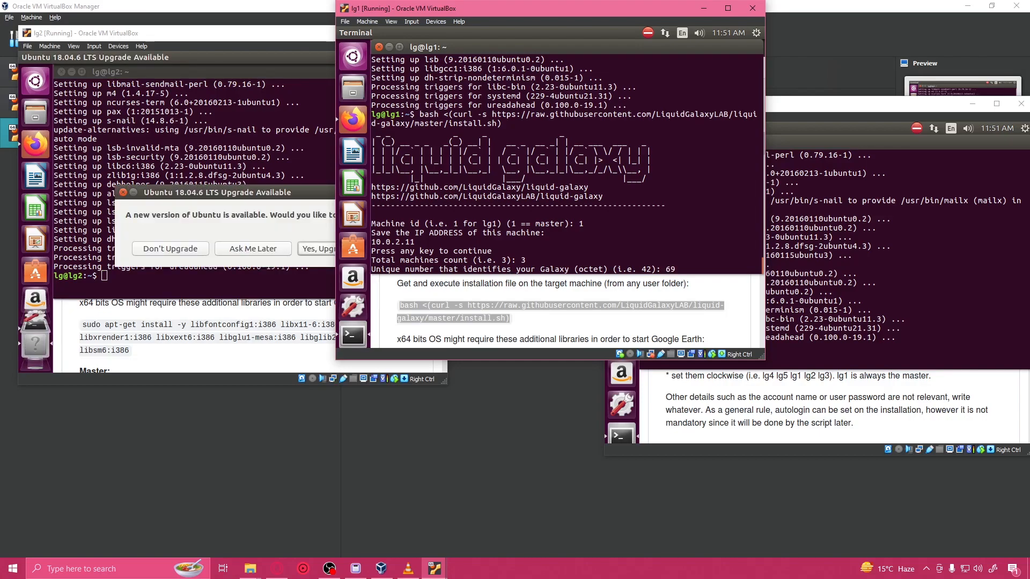
key(Return)
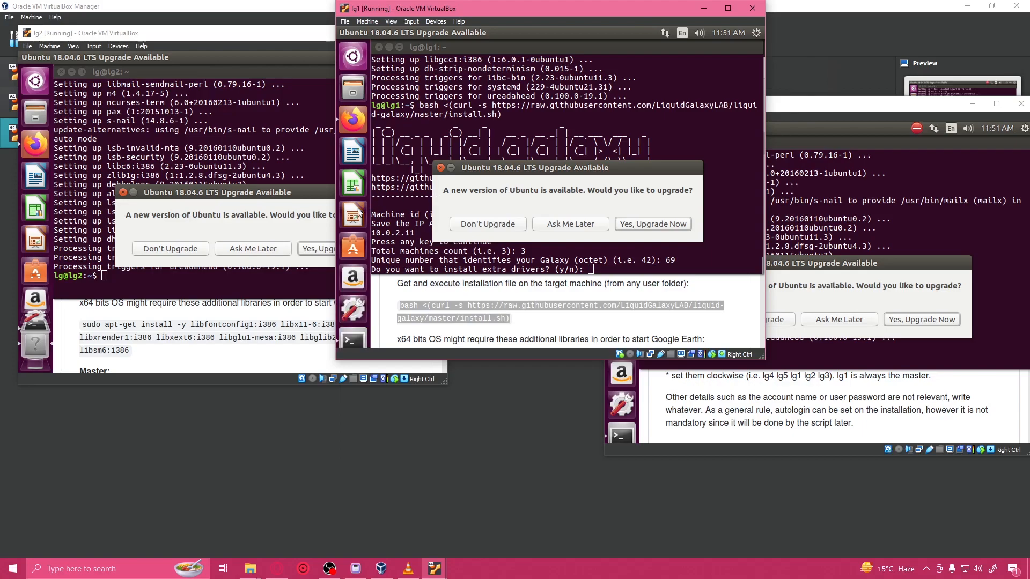
Step: Decline the Ubuntu 18.04.6 LTS upgrade on lg2, lg1 and lg3
click(178, 251)
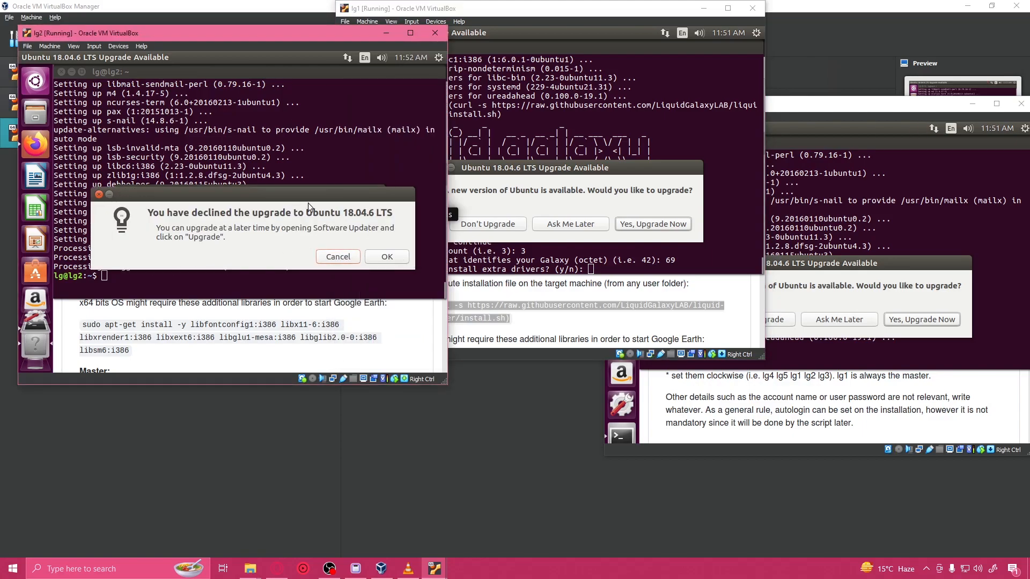
click(387, 257)
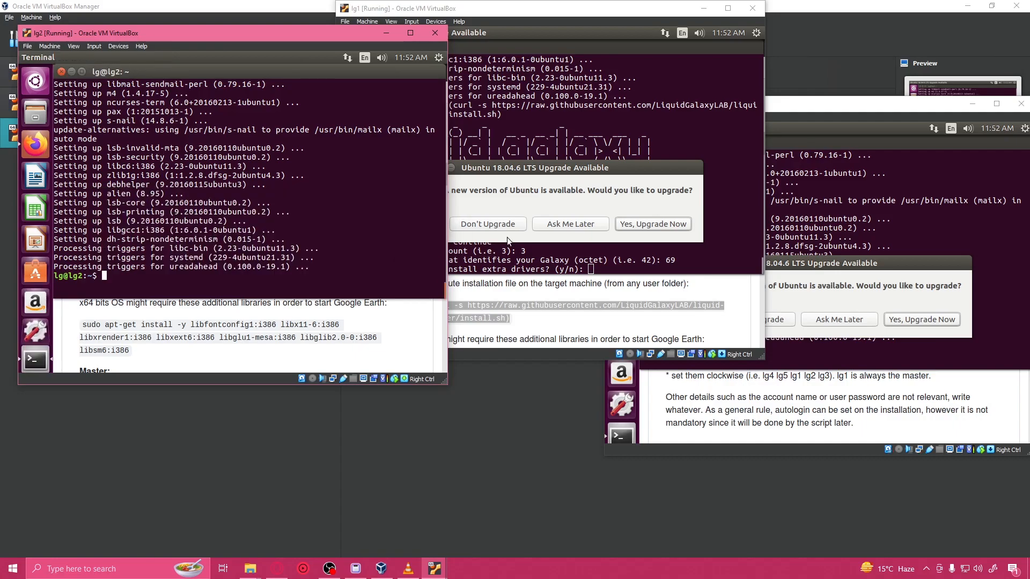
click(500, 225)
click(703, 236)
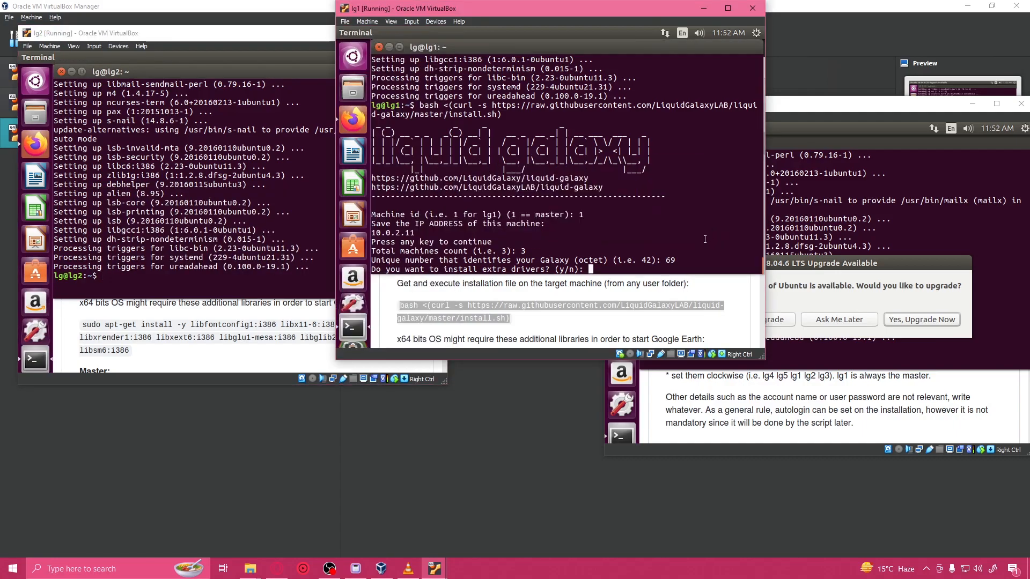
click(777, 319)
click(974, 327)
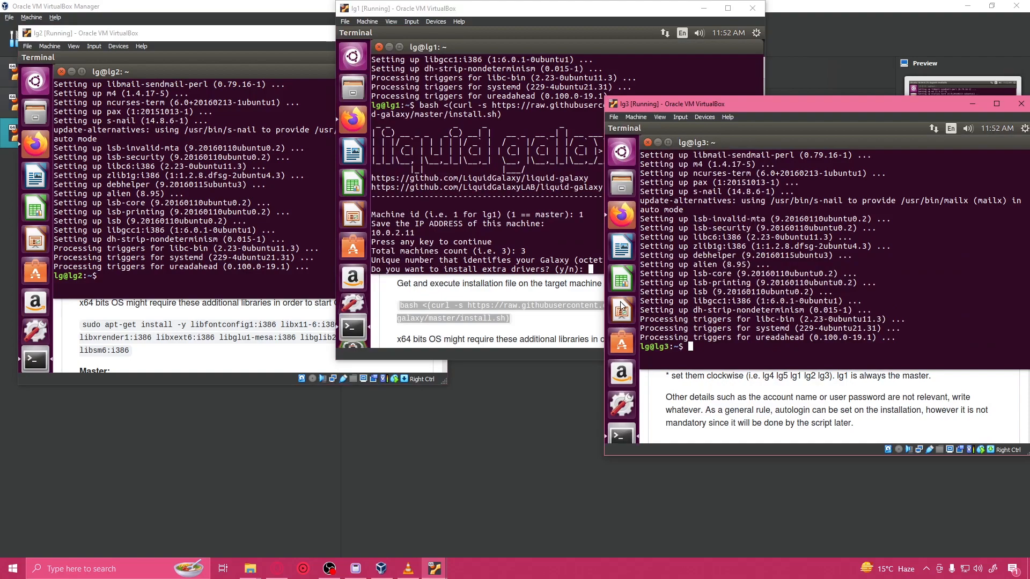
Step: Answer n to extra drivers in the lg1 installer, accept the settings summary and answer y to install the git packages
click(471, 216)
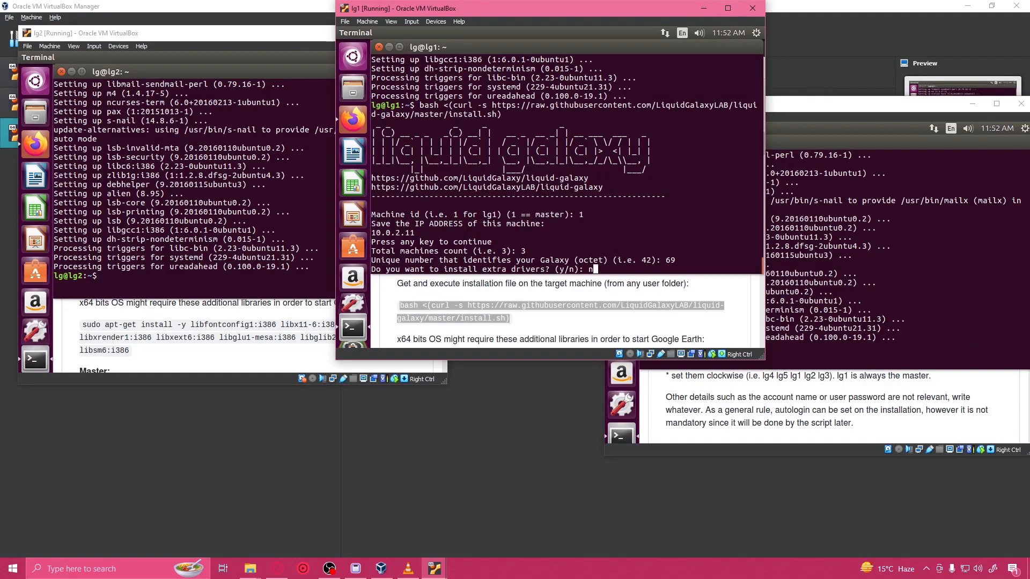
text(n)
key(Return)
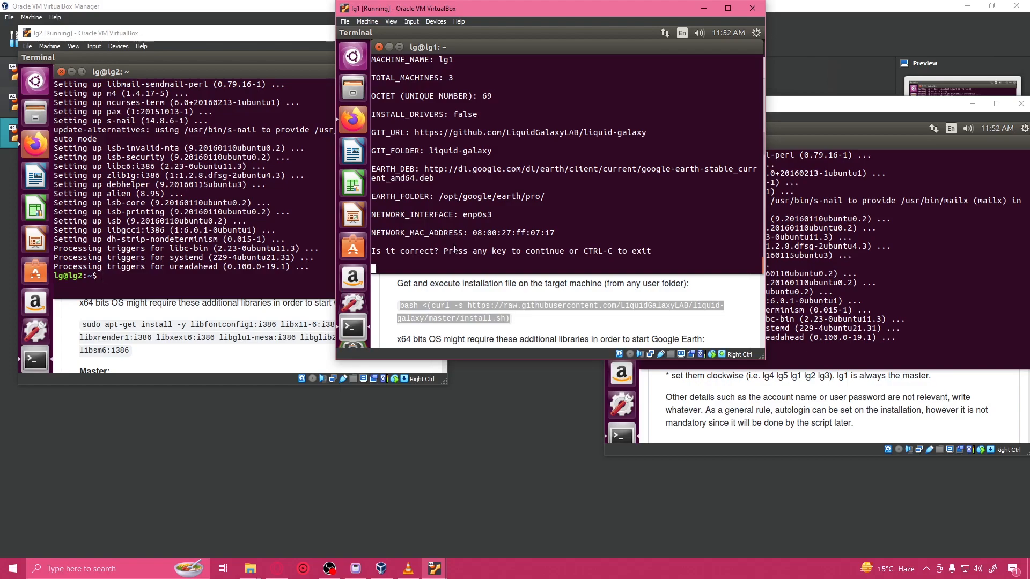
key(Return)
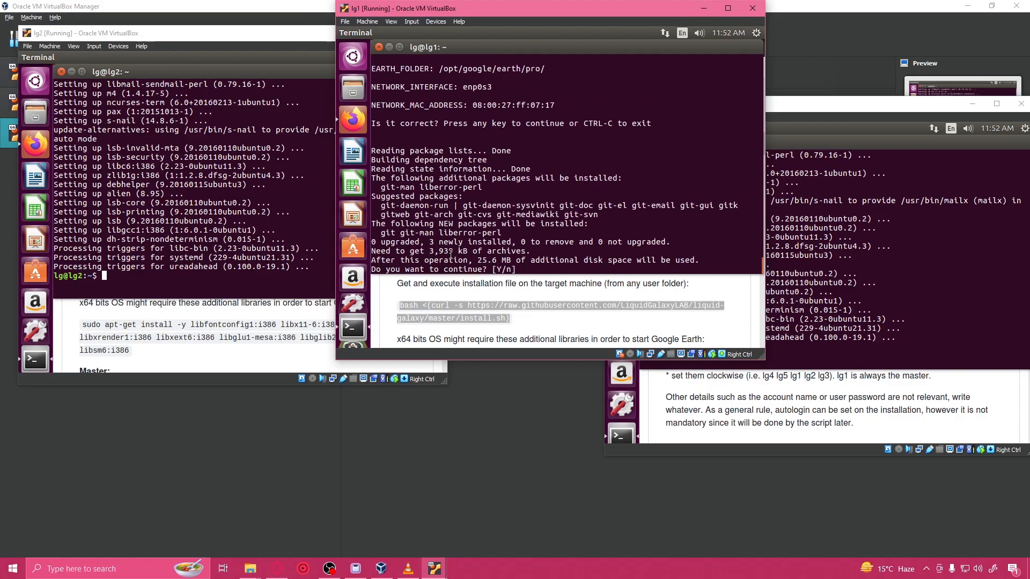
text(y)
key(Return)
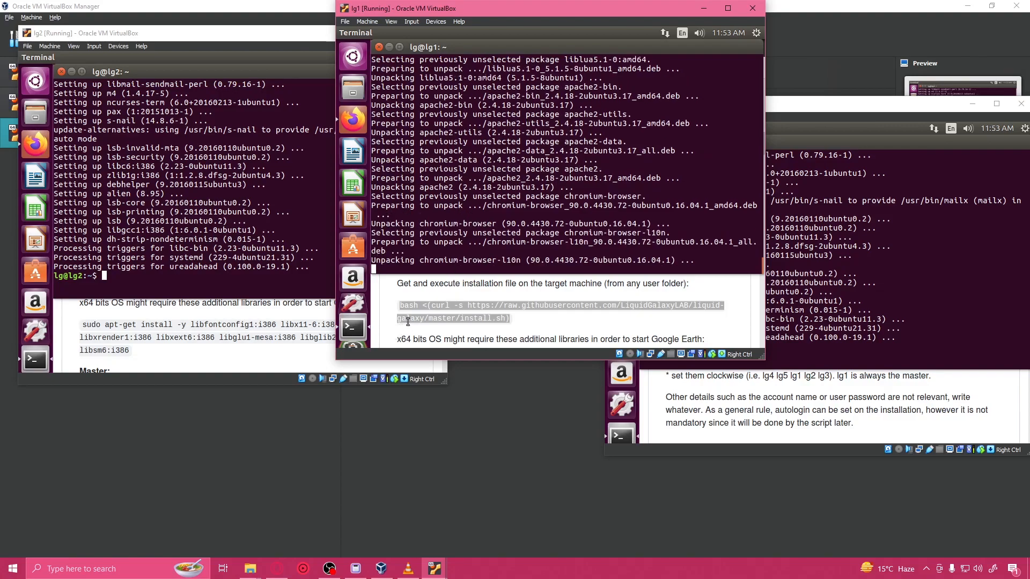
drag(419, 169, 475, 167)
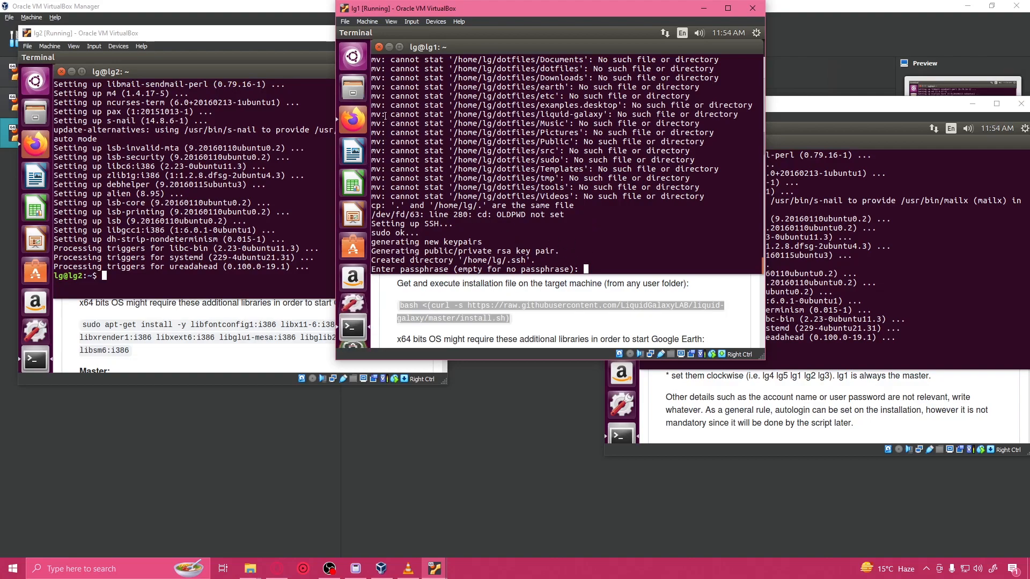
Step: Set an empty passphrase for the new SSH key pair in the lg1 installer and confirm it
key(Return)
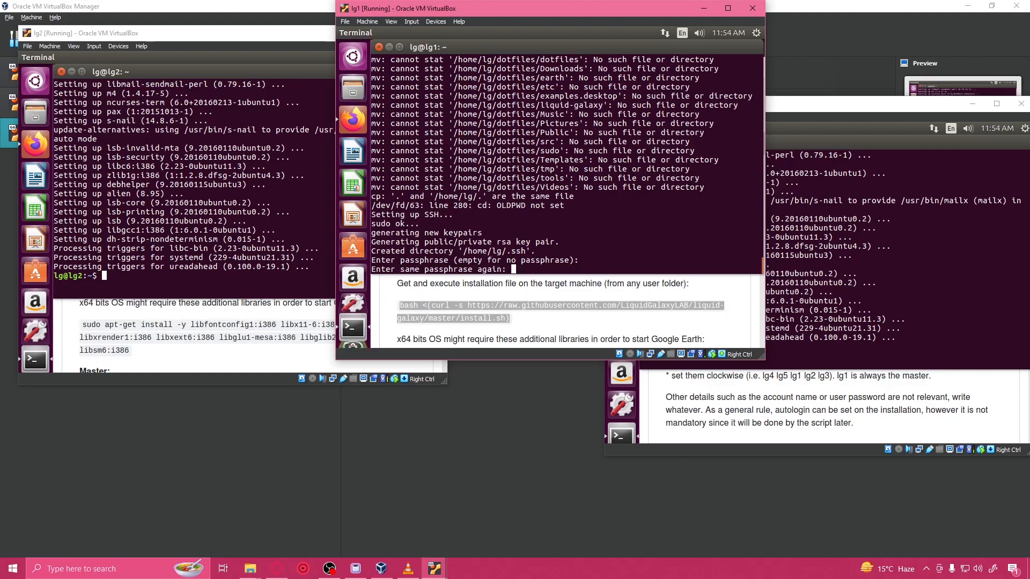
key(Return)
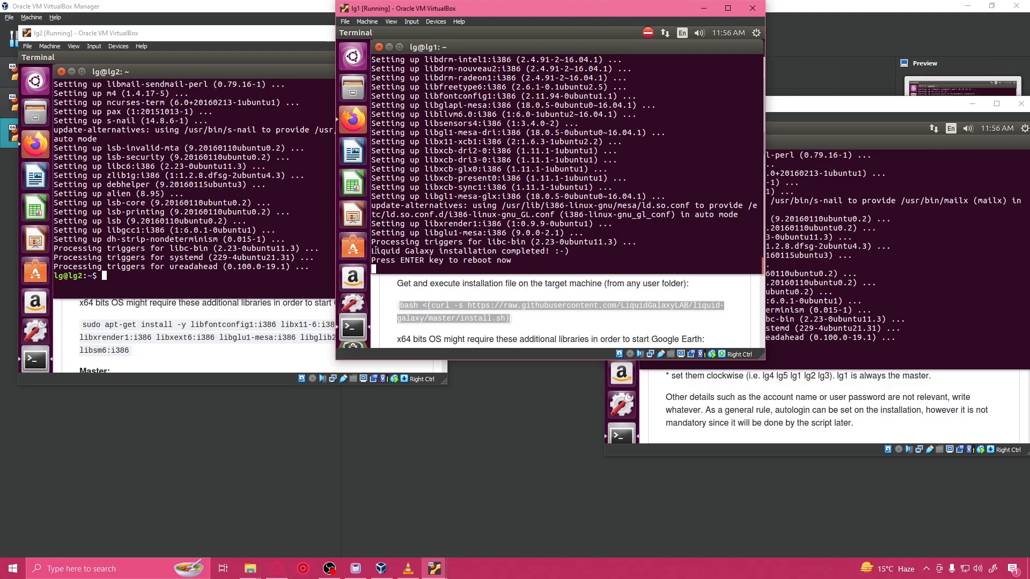
Step: Shut down the lg1 system for the reboot that completes the Liquid Galaxy installation
drag(375, 251, 475, 250)
drag(542, 251, 569, 251)
click(427, 261)
click(756, 32)
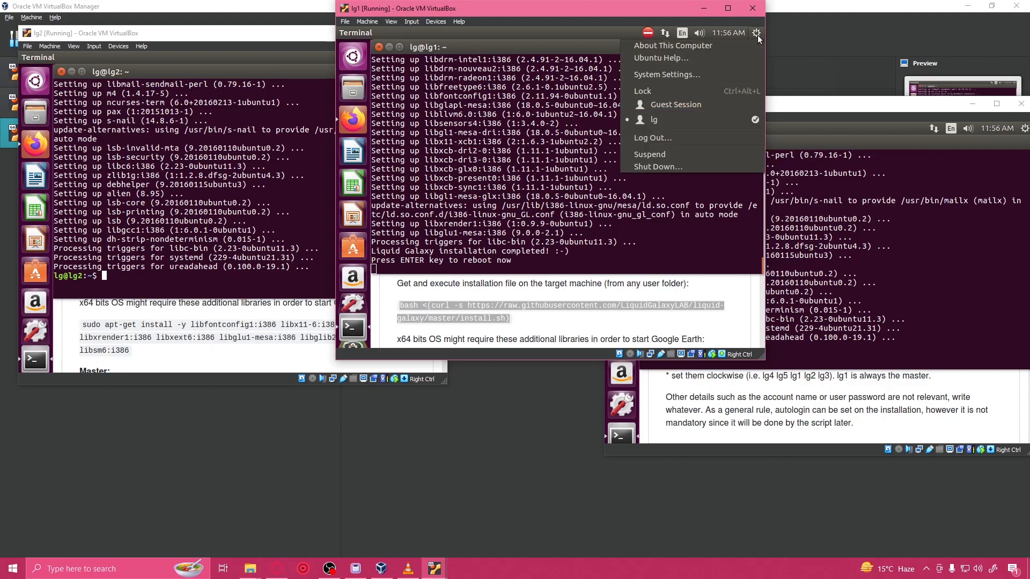
click(674, 166)
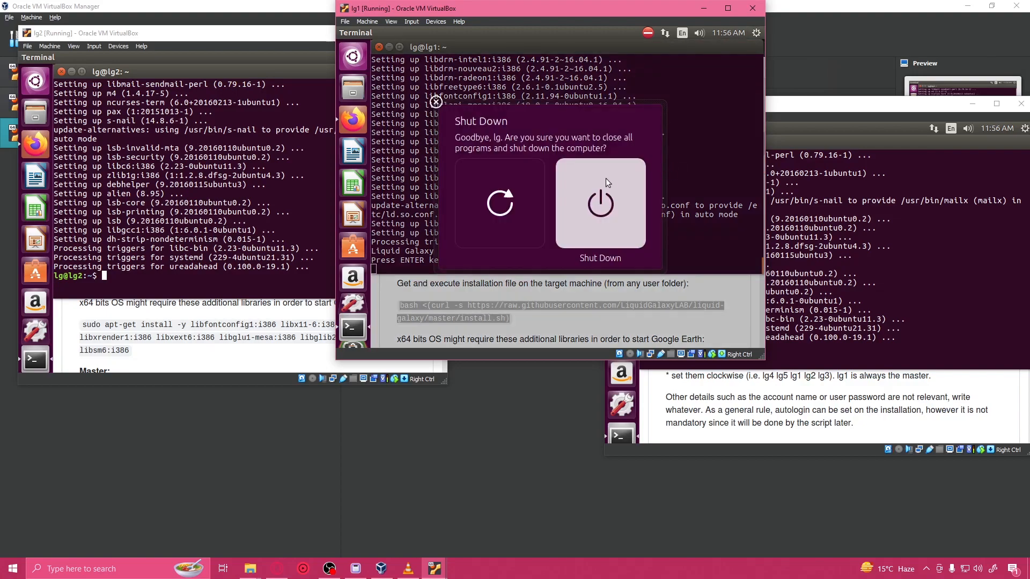
click(631, 178)
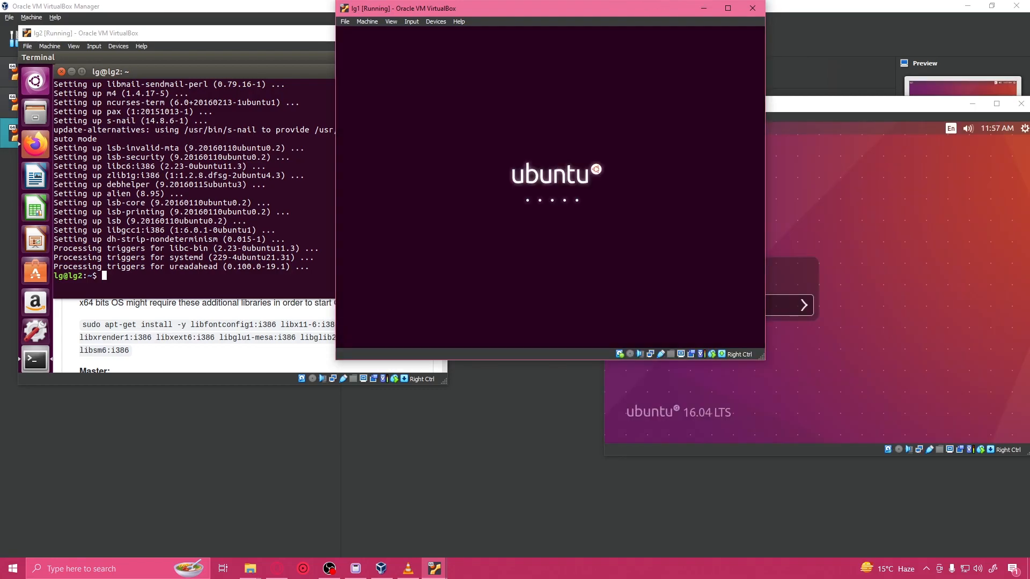
Step: Unlock the lg3 session with the account password and bring the lg1 machine back into focus
click(784, 306)
text(lg)
key(Return)
click(610, 129)
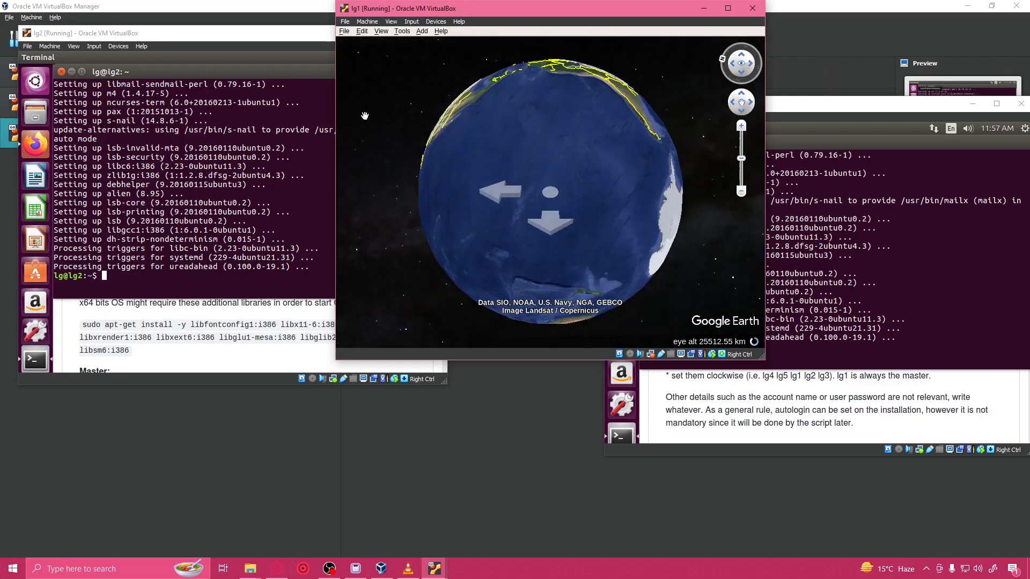
Step: Set the fly-to speed to 0.0010 in the navigation options of Google Earth on lg1 and apply the change
click(404, 34)
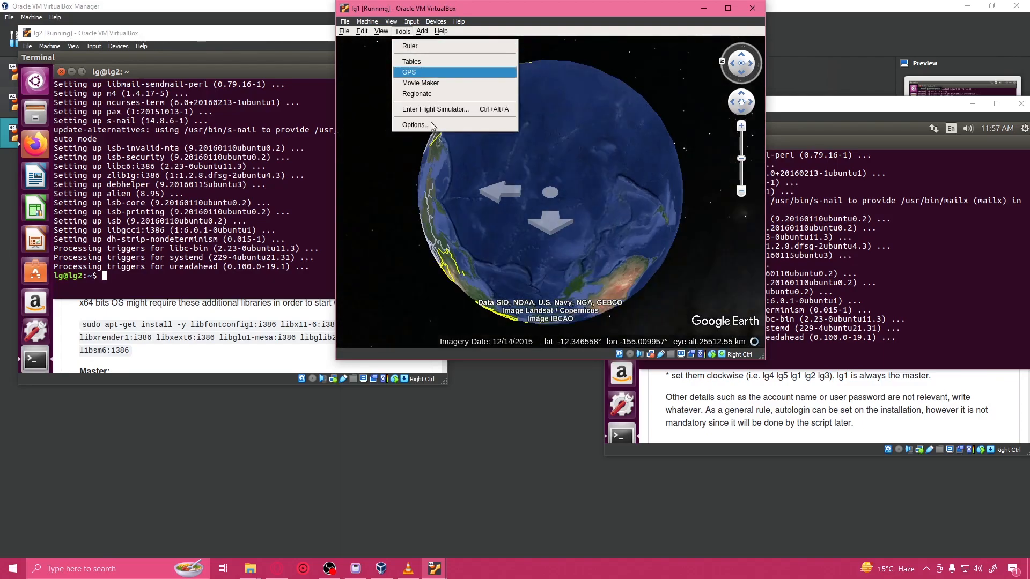
click(424, 124)
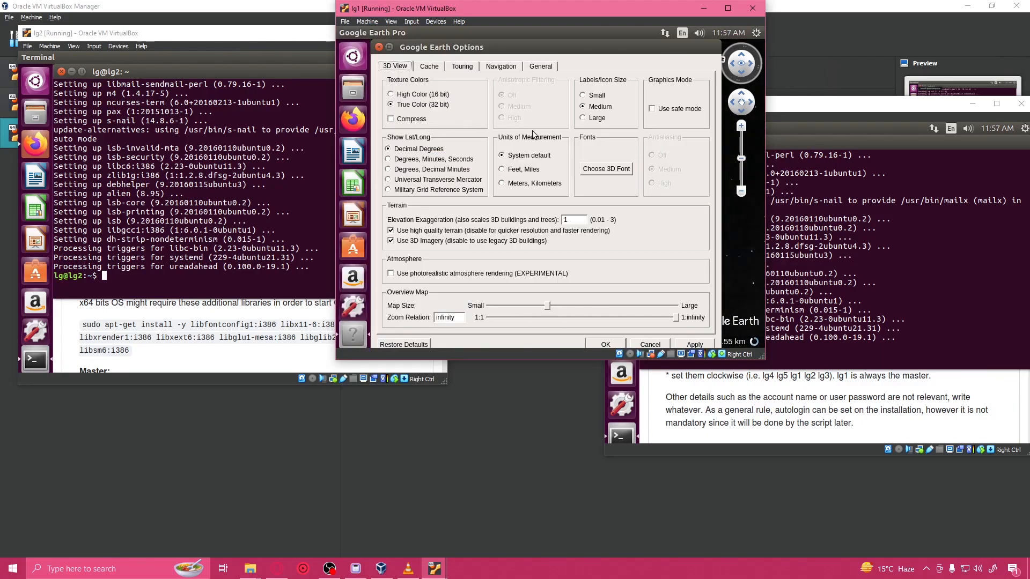
click(501, 66)
drag(495, 95, 471, 97)
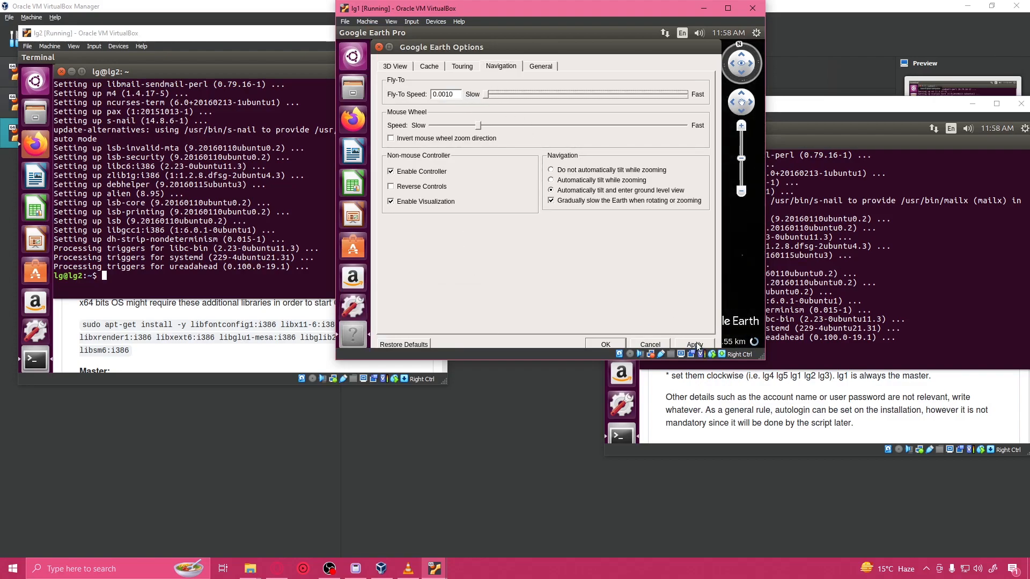
click(695, 344)
click(546, 214)
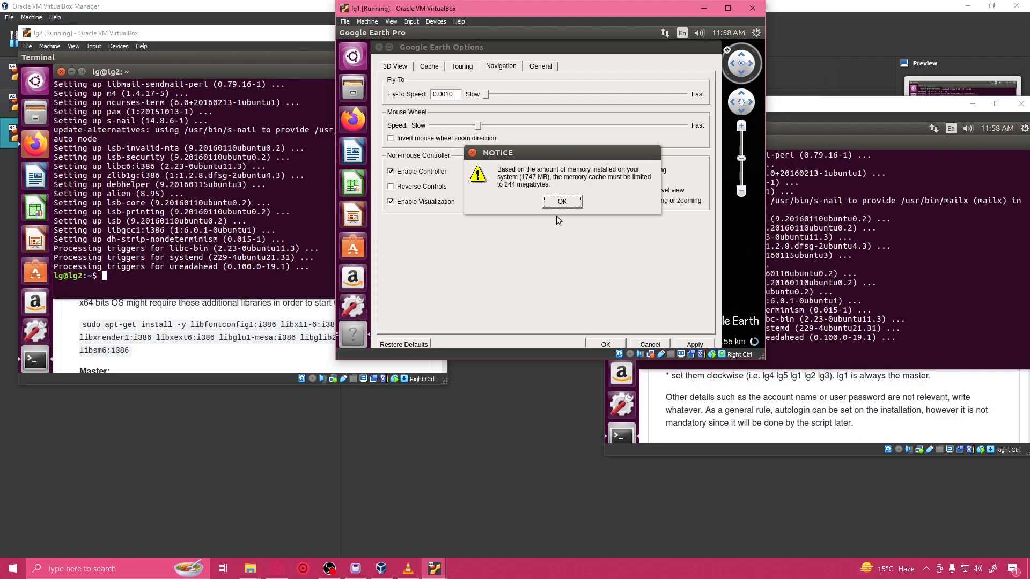
click(606, 344)
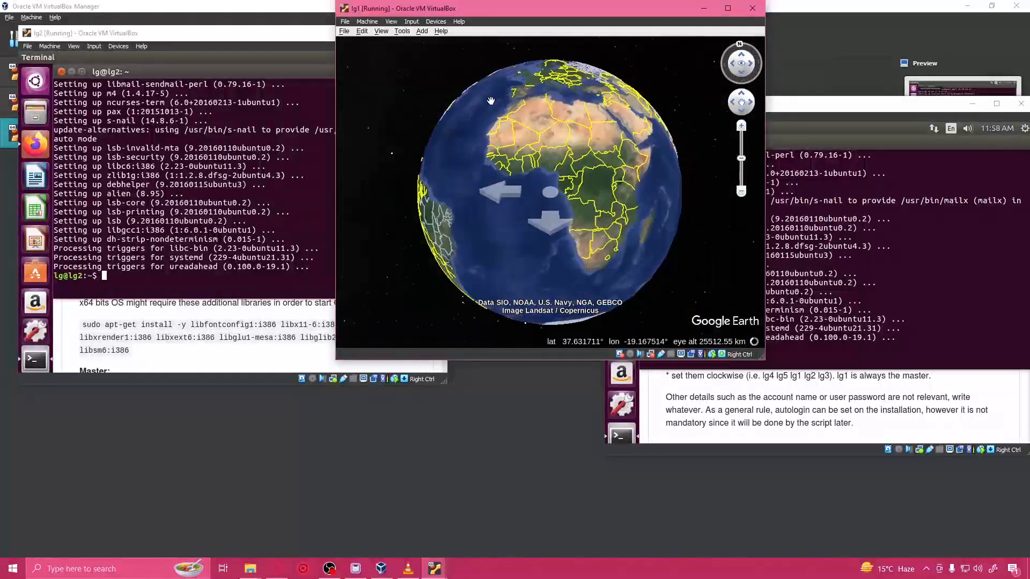
Step: Reopen the Google Earth options on lg1, apply them again and close them
click(400, 31)
click(429, 125)
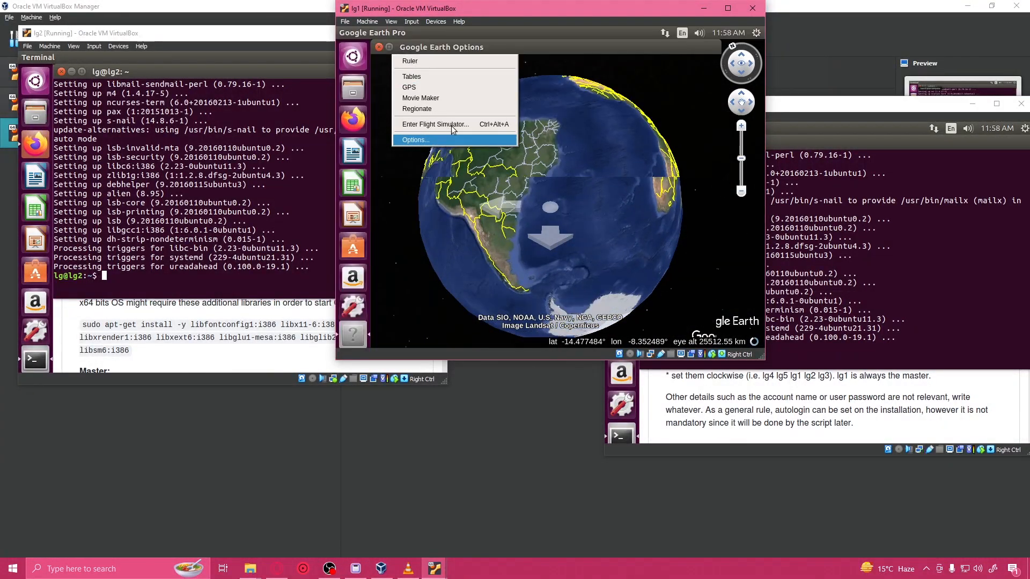
click(683, 346)
click(613, 345)
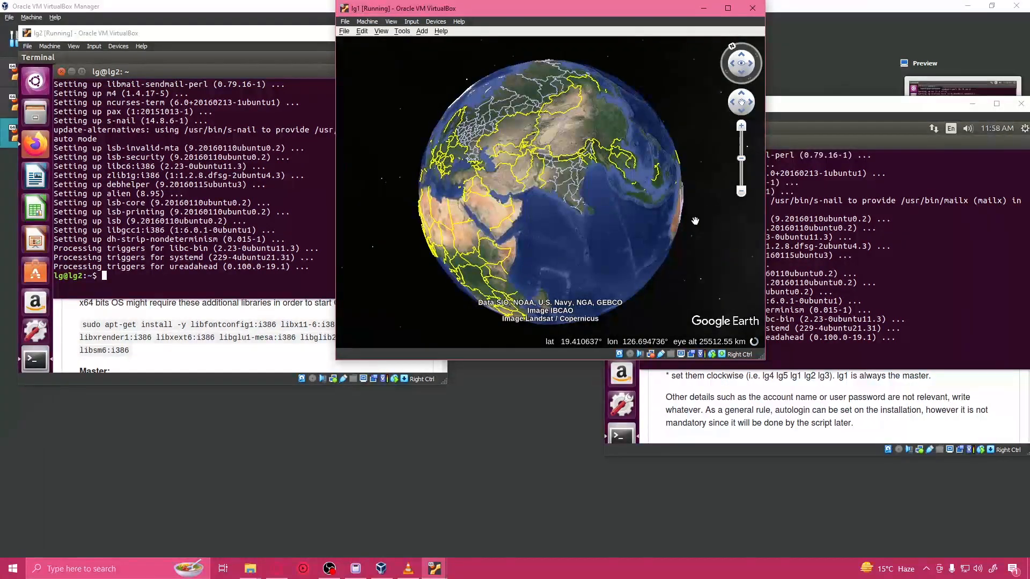
Step: Rearrange the virtual machine windows so that lg2 and lg3 sit side by side without overlapping
click(908, 281)
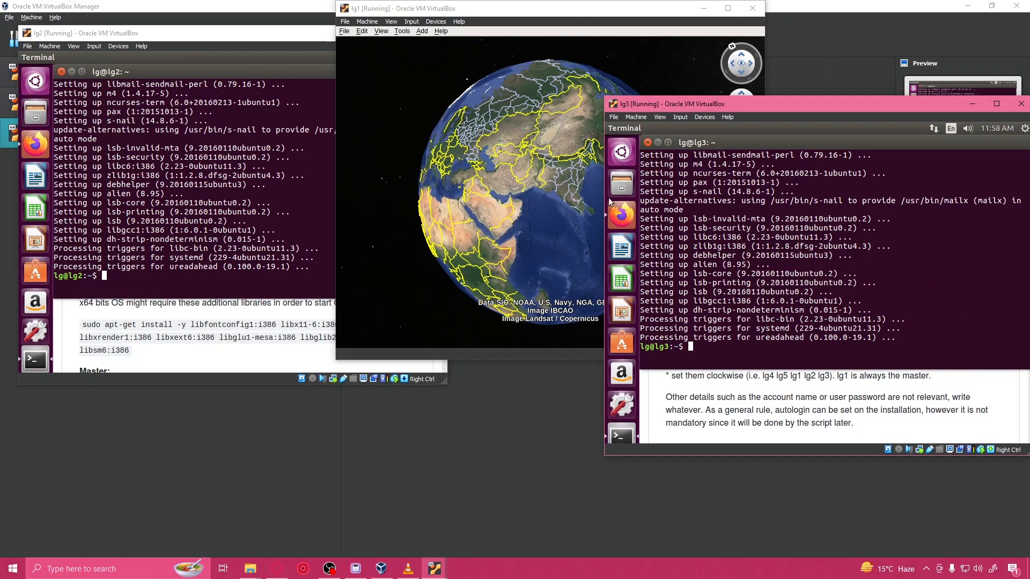
click(143, 60)
drag(156, 36, 675, 151)
drag(696, 107, 94, 92)
drag(659, 150, 712, 88)
Step: Copy the Liquid Galaxy install.sh command from the README on lg2 and run it in that machine's terminal
click(843, 416)
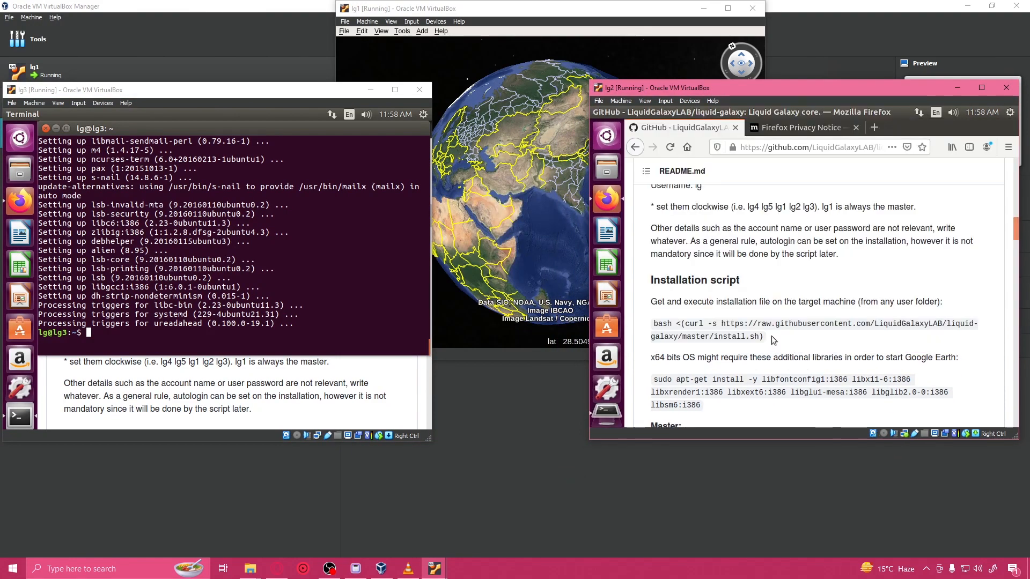
drag(764, 337, 651, 325)
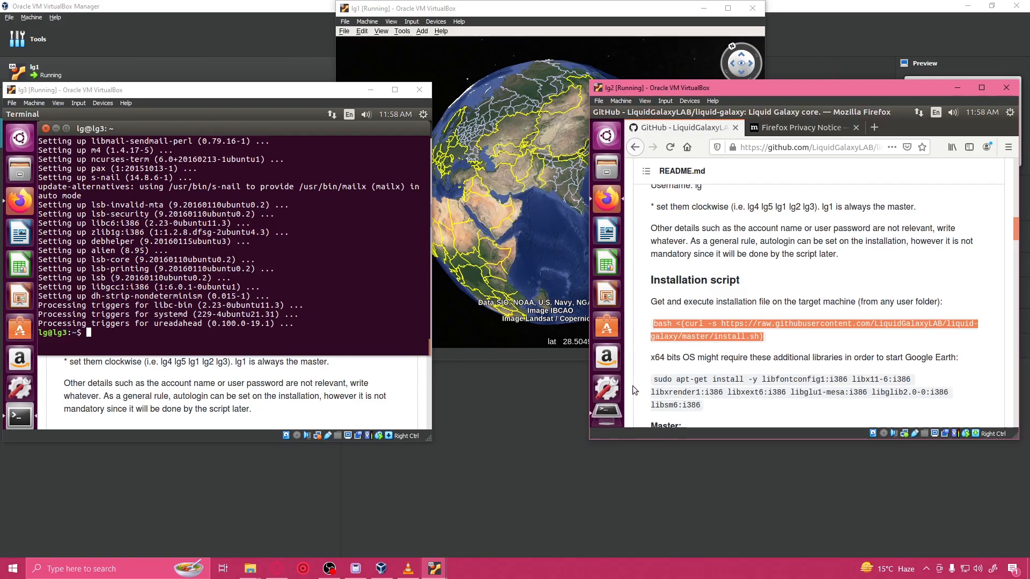
click(603, 414)
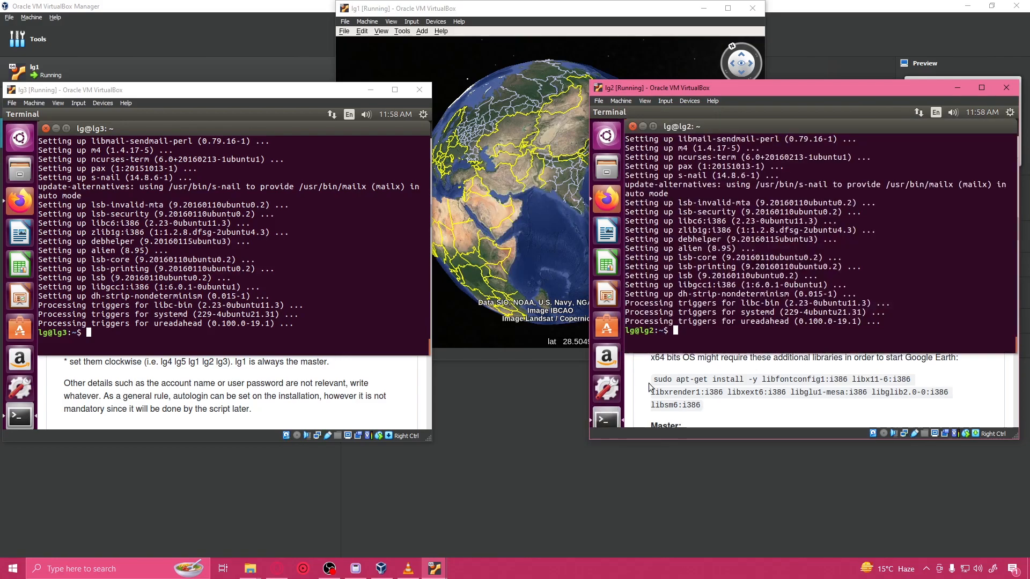
middle_click(704, 345)
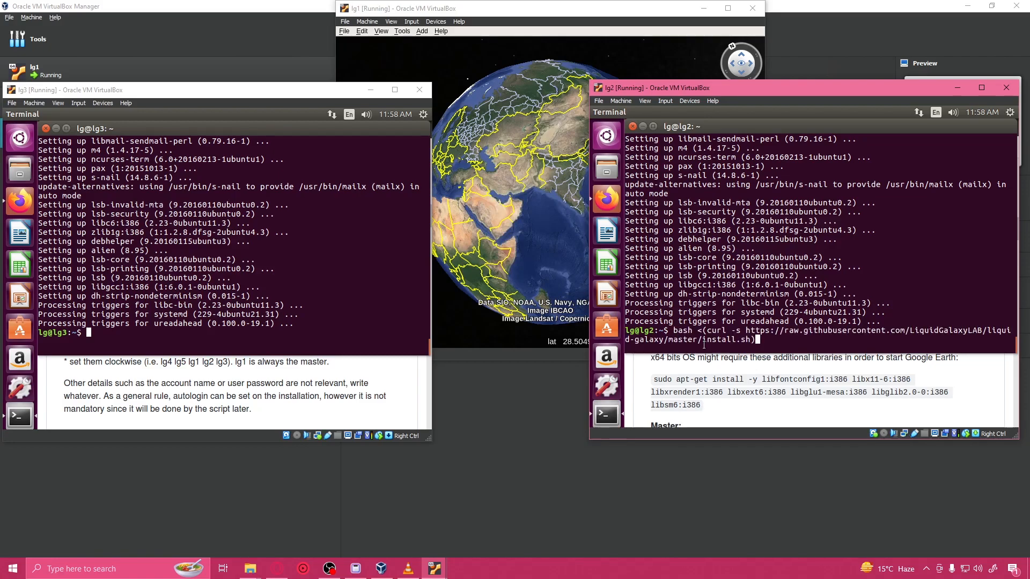
key(Return)
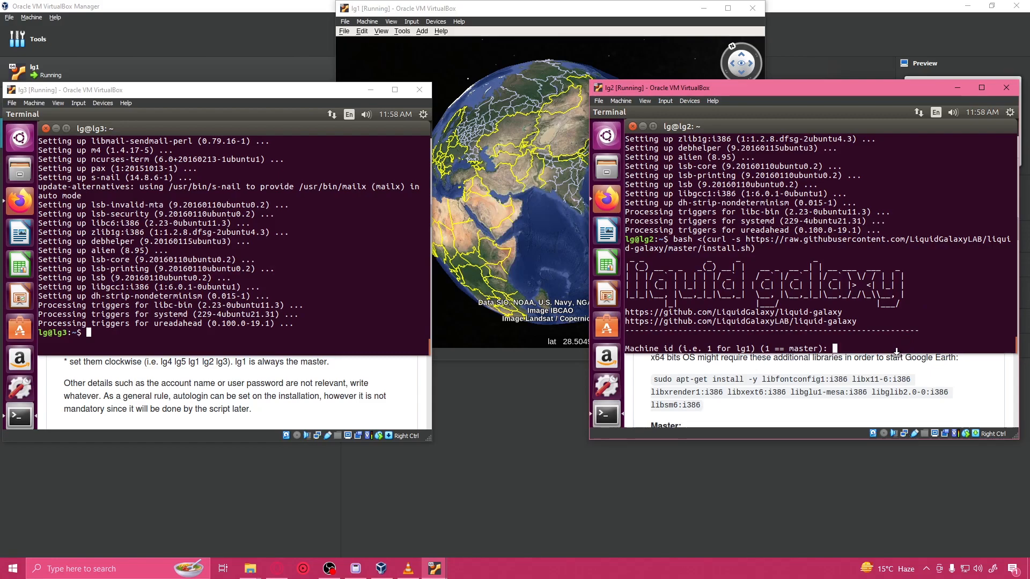
Step: Enter 2 as the machine id and 10.0.2.11 as the master machine IP in the lg2 installer
text(2)
key(Return)
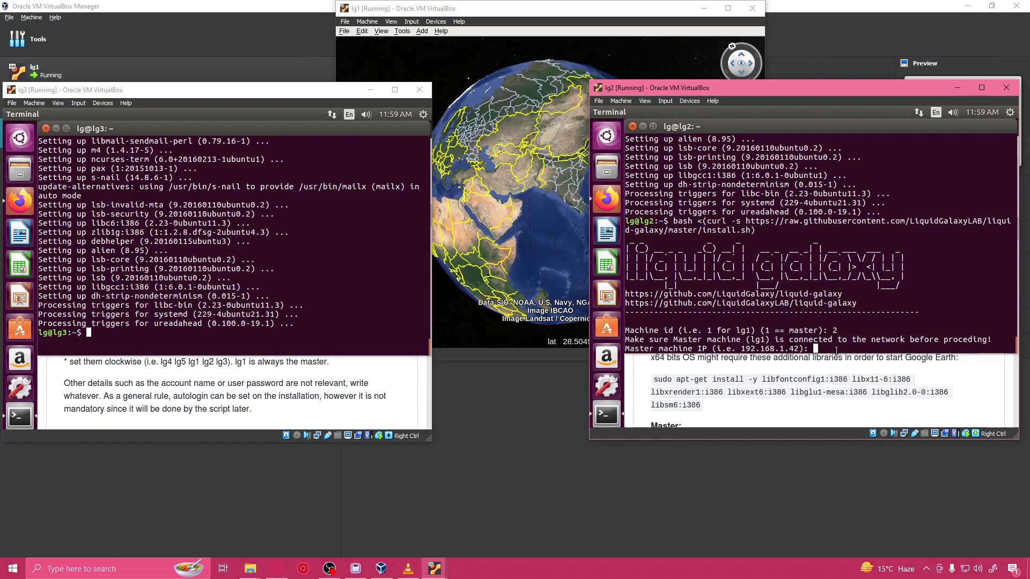
text(10.0.2.11)
key(Return)
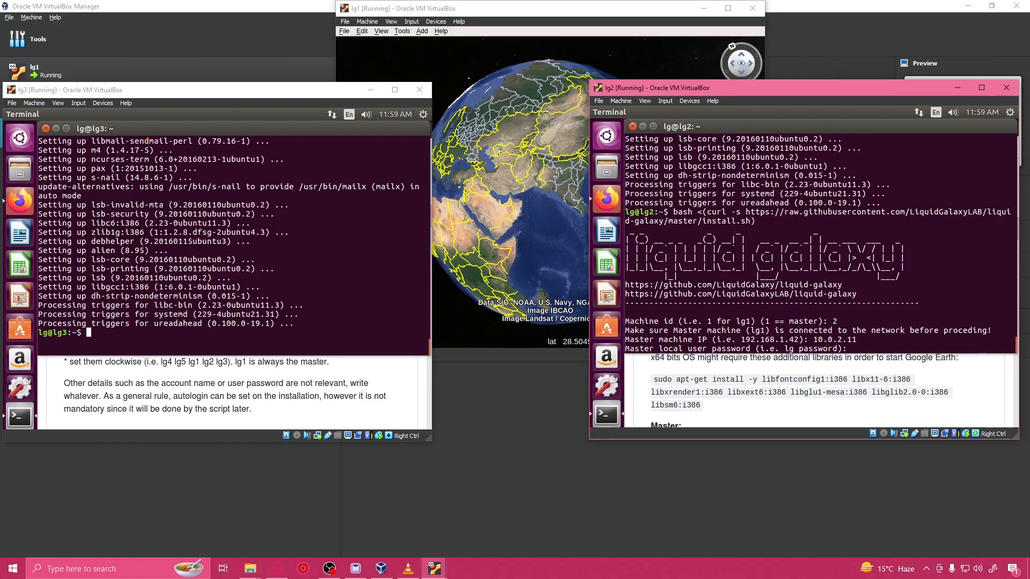
Step: Enter the master's local user password, a total machines count of 3 and the unique Galaxy number 69 in the lg2 installer
text(lg)
key(Return)
text(3)
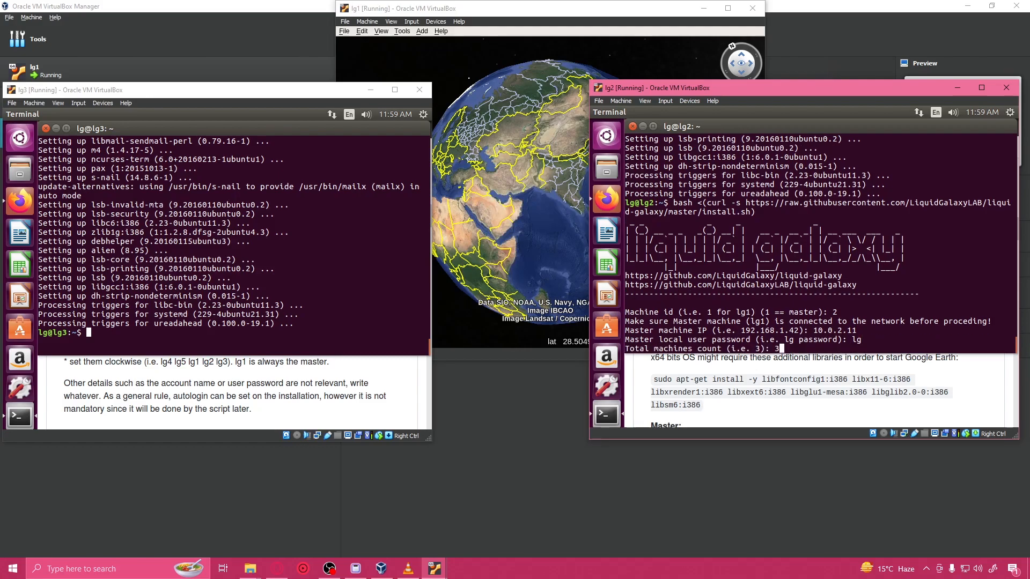
key(Return)
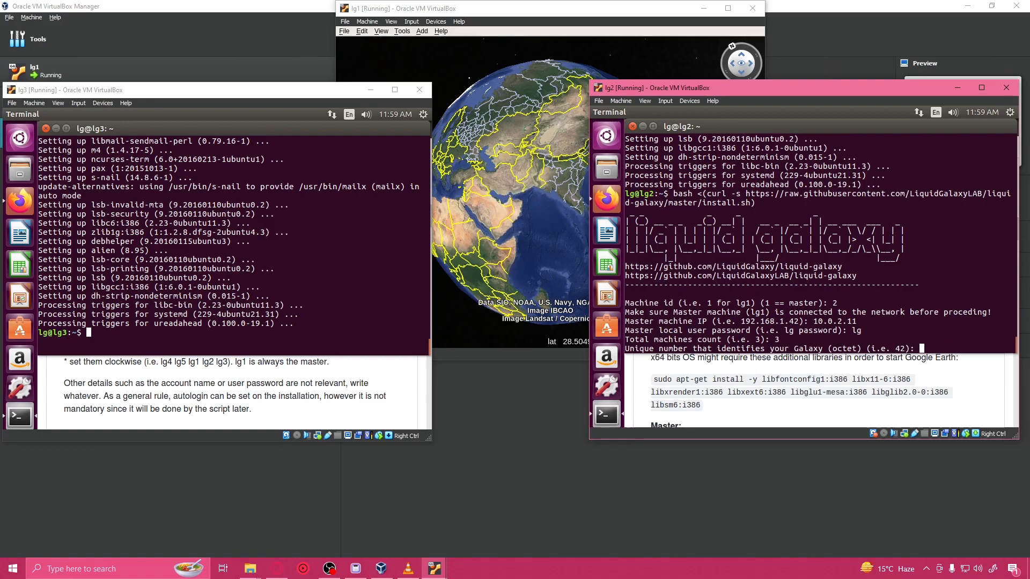
text(69)
key(Return)
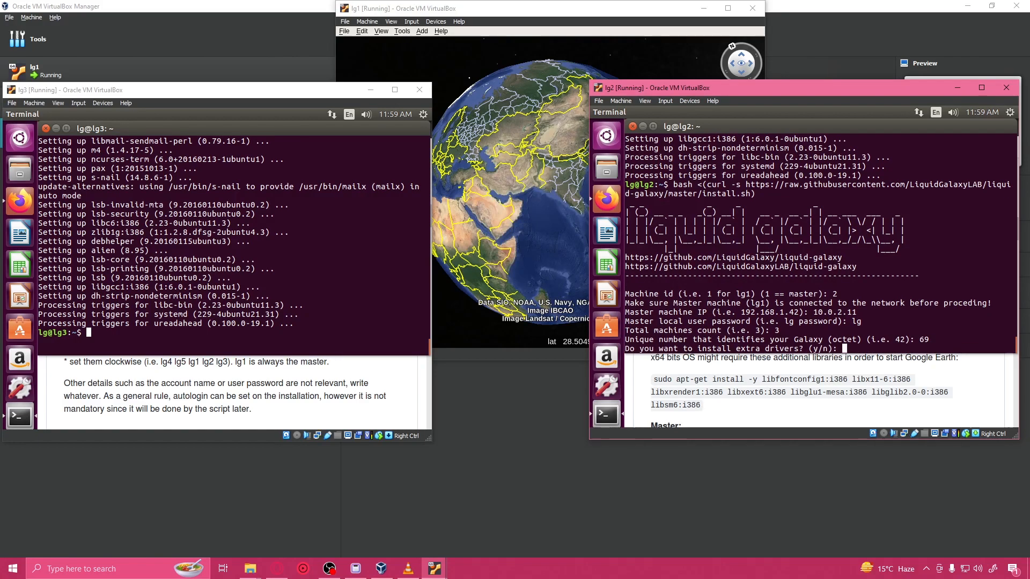
Step: Answer n to extra drivers in the lg2 installer and accept the settings summary
text(n)
key(Return)
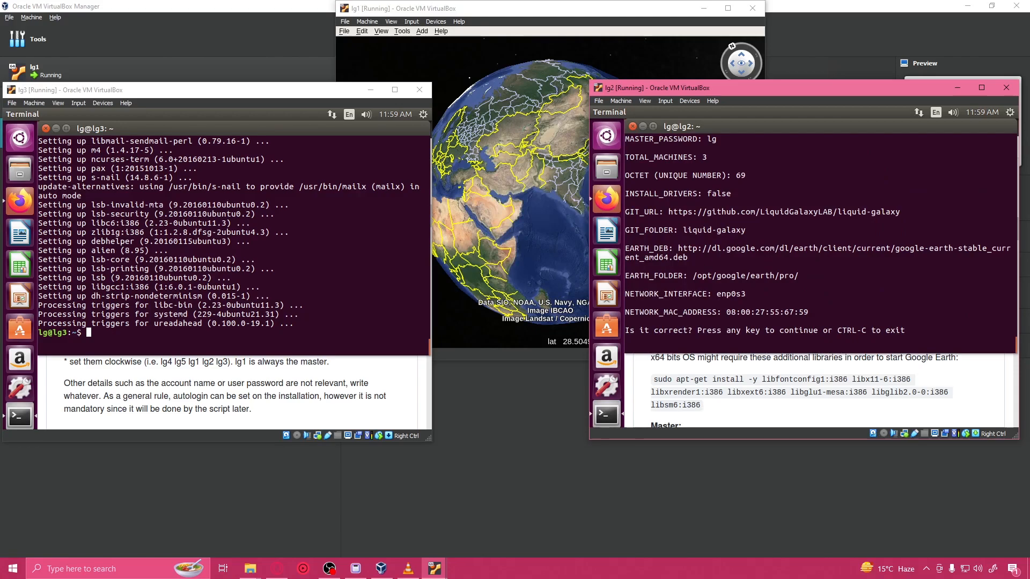
key(Return)
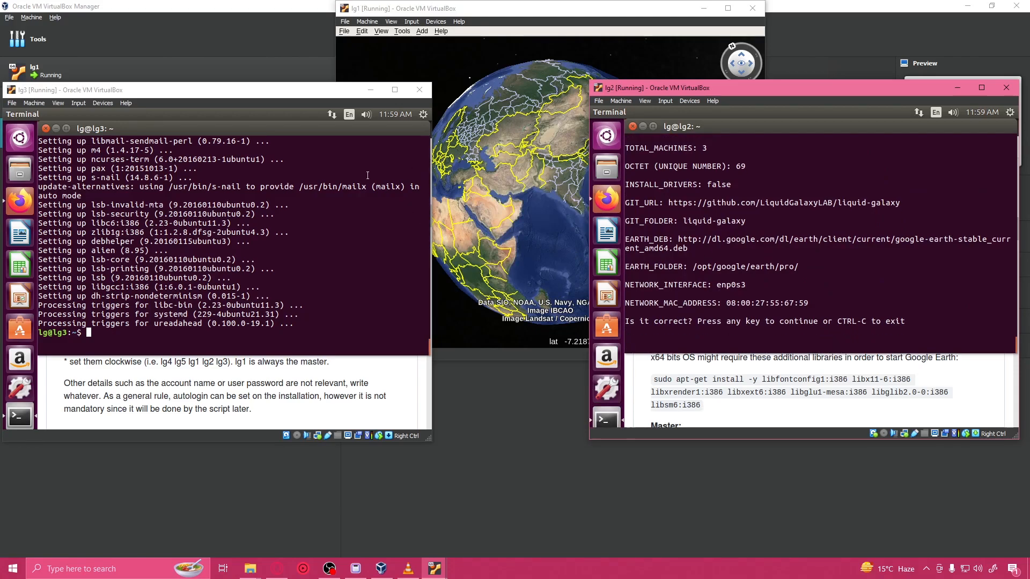
click(480, 25)
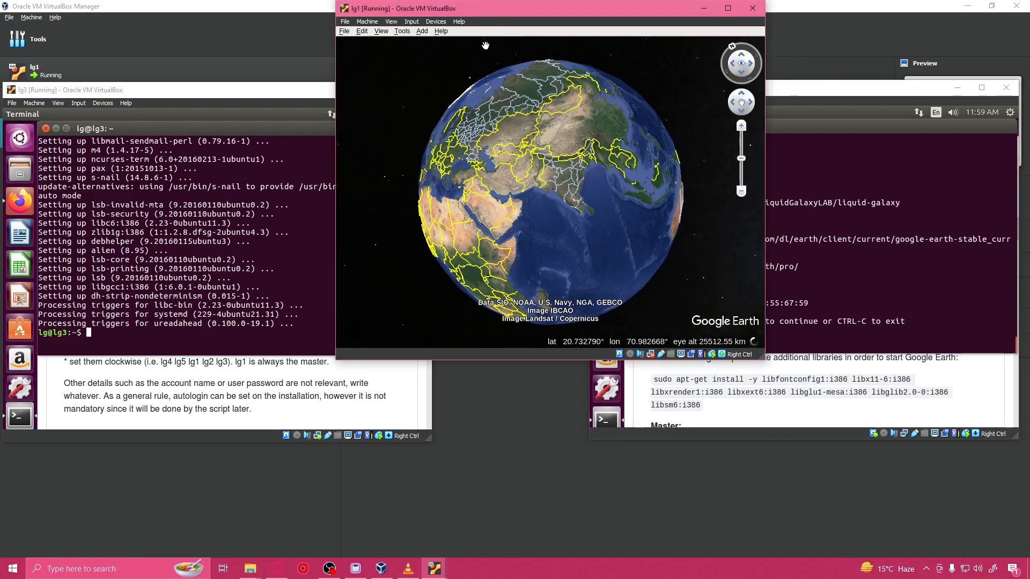
drag(627, 182, 587, 234)
Step: Continue the lg2 installer and answer y to install the git packages
click(804, 231)
key(Return)
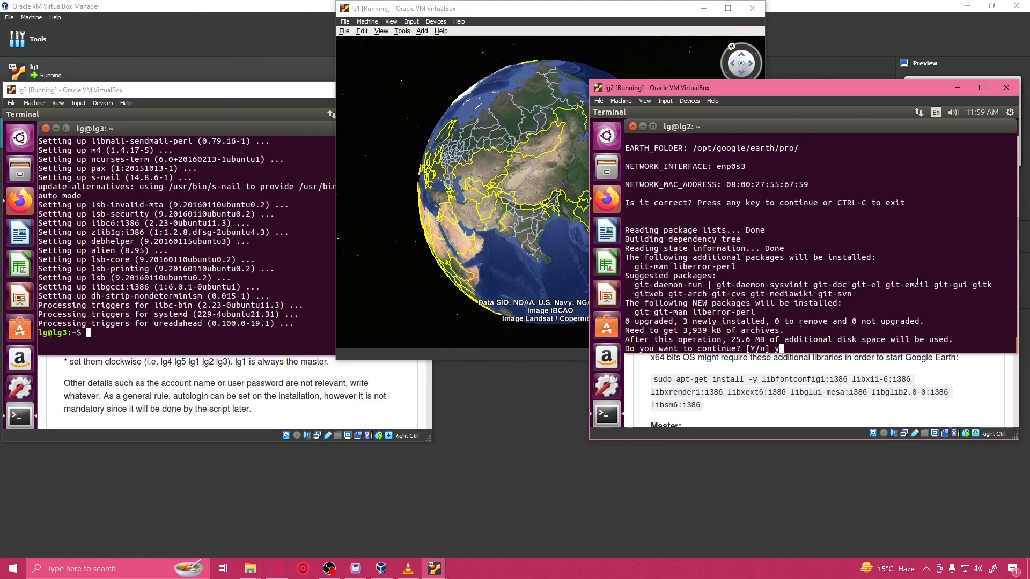
text(y)
key(Return)
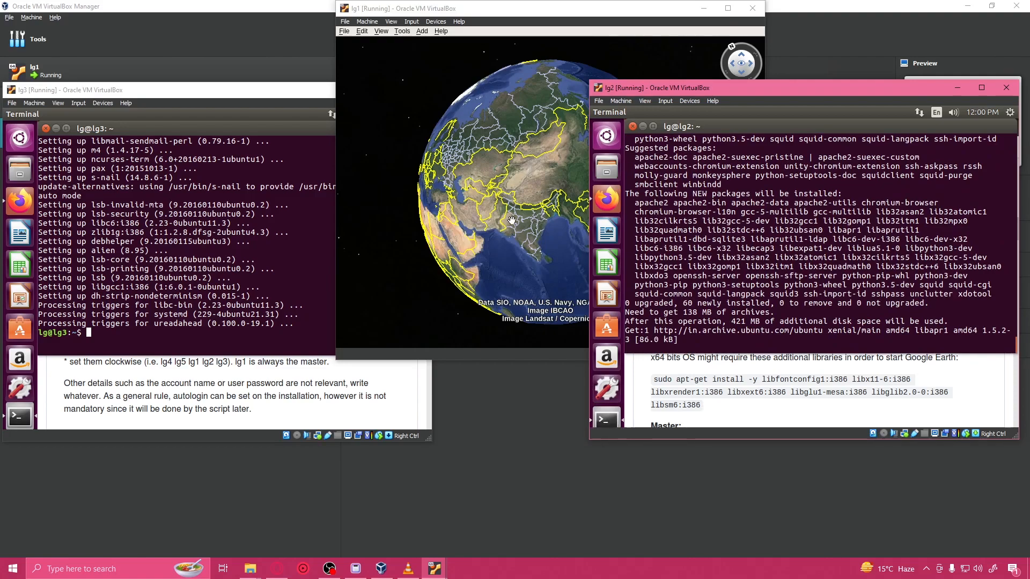
Step: Run the Liquid Galaxy install.sh command from the README in the lg3 terminal and enter 3 as the machine id
click(271, 297)
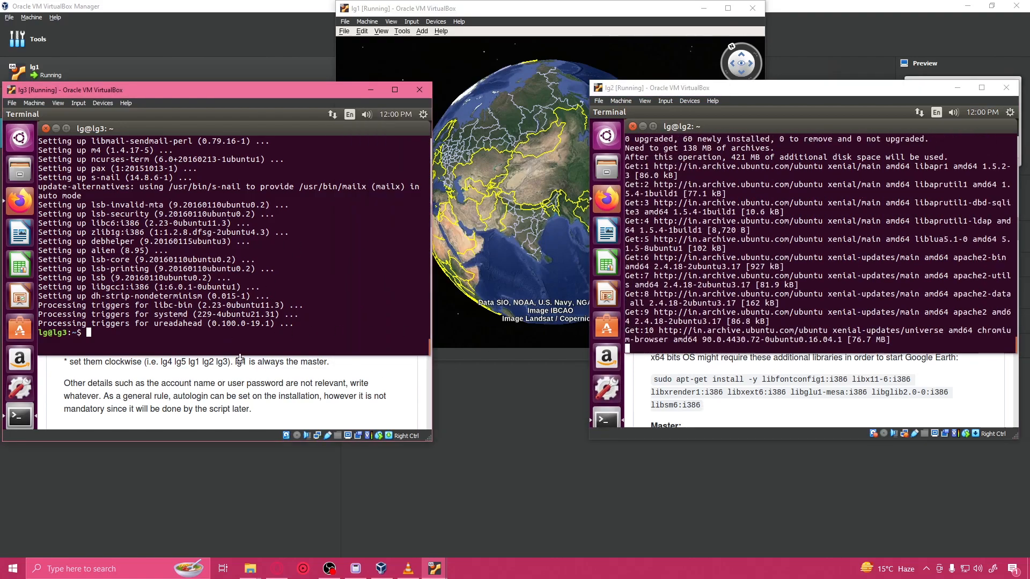
click(174, 406)
scroll(162, 285, down, 3)
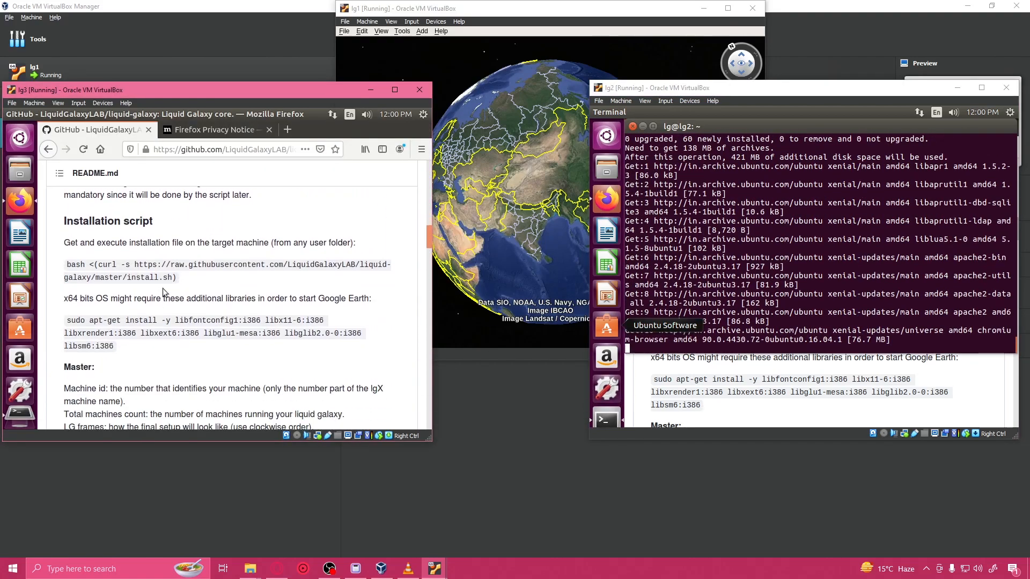
drag(94, 276, 61, 268)
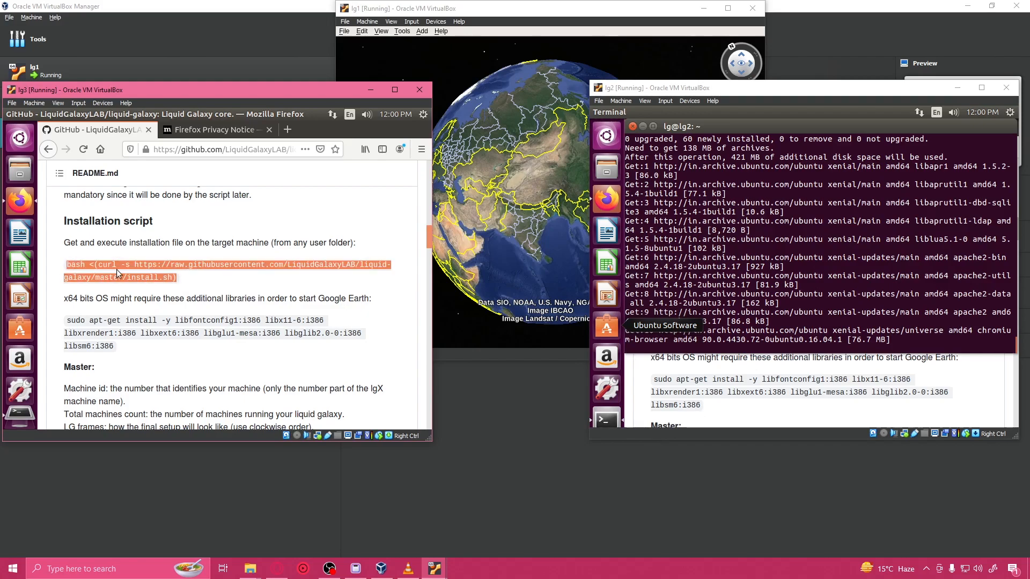
click(19, 419)
text(bash <(curl -s https://raw.githubusercontent.com/LiquidGalaxyLAB/liquid-galaxy/master/install.sh))
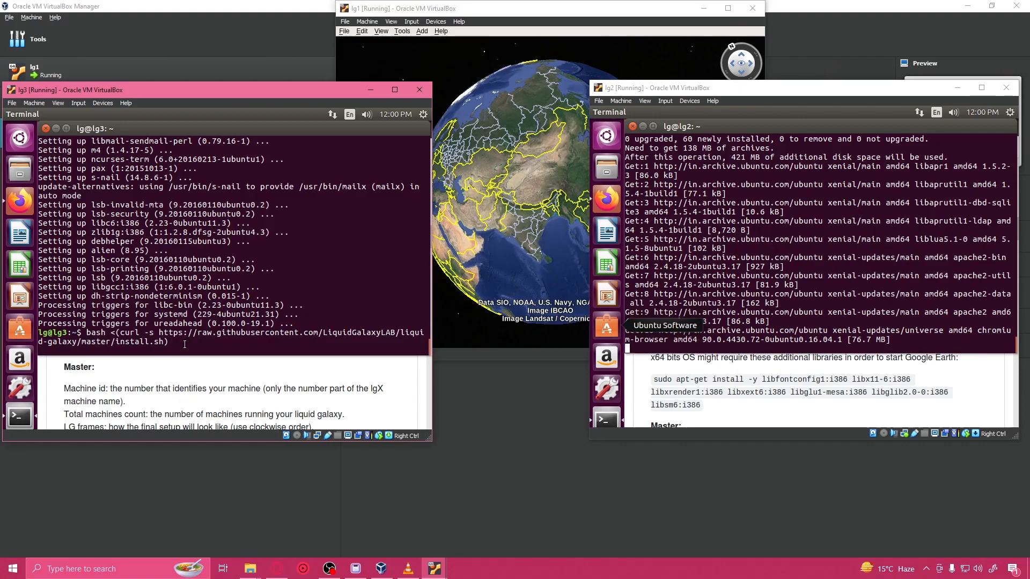
key(Return)
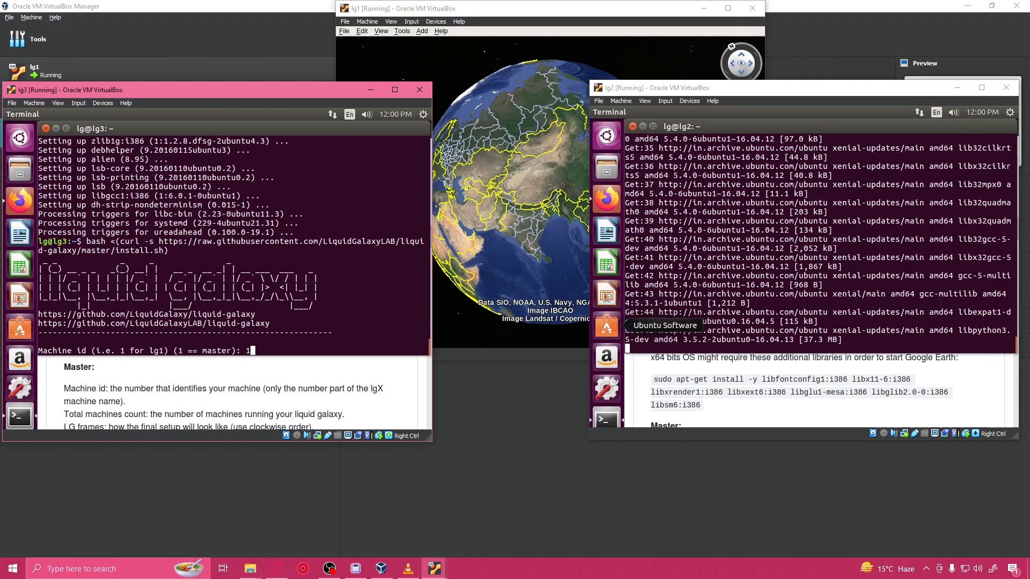
text(3)
key(Return)
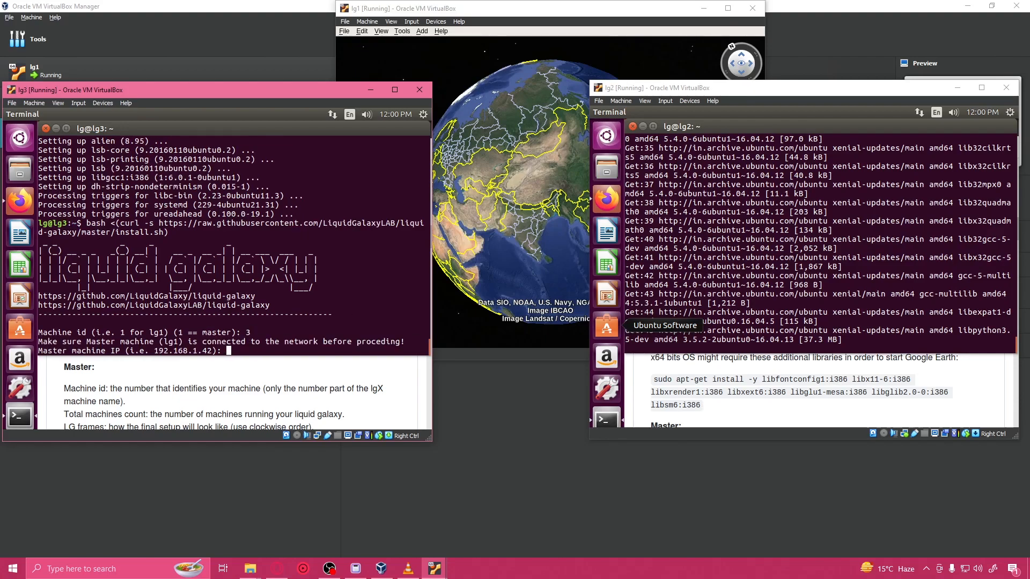
Step: Enter 10.0.2.11 as the master machine IP in the lg3 installer
text(10)
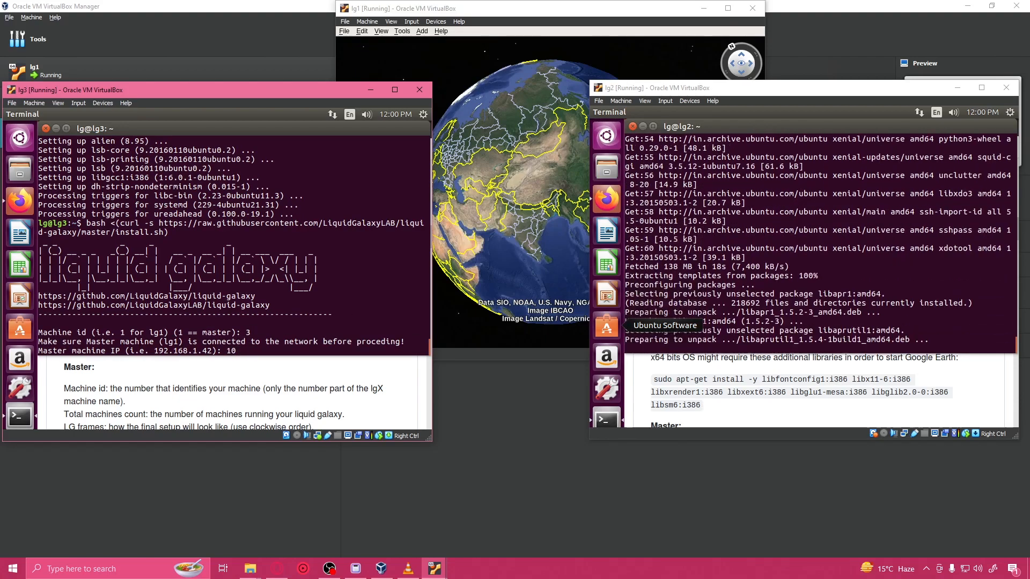
text(.0.2.1)
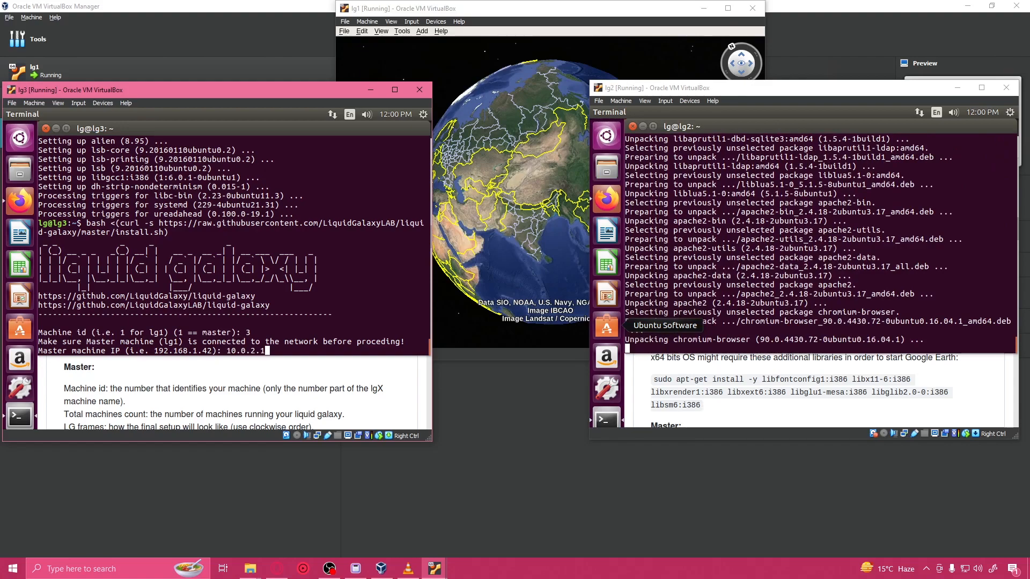
text(1)
key(Return)
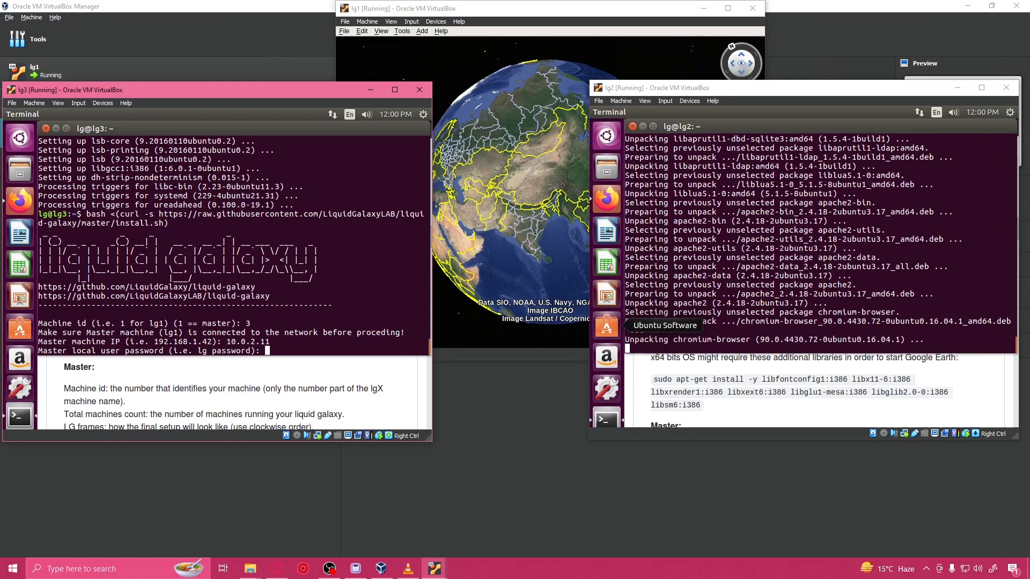
Step: Enter the master's local user password, a total machines count of 3 and the unique Galaxy number 69 in the lg3 installer
text(lg)
key(Return)
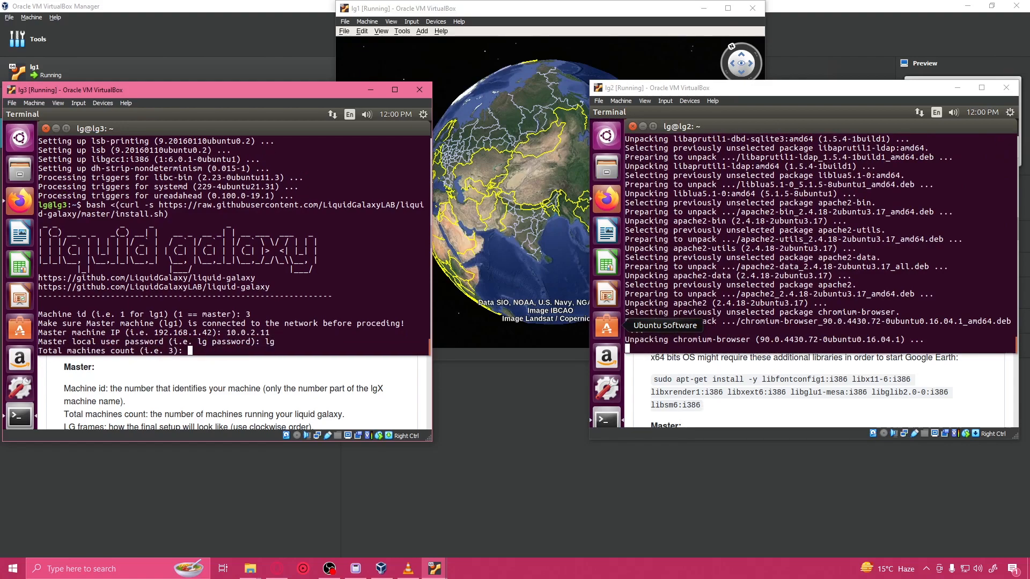
text(3)
key(Return)
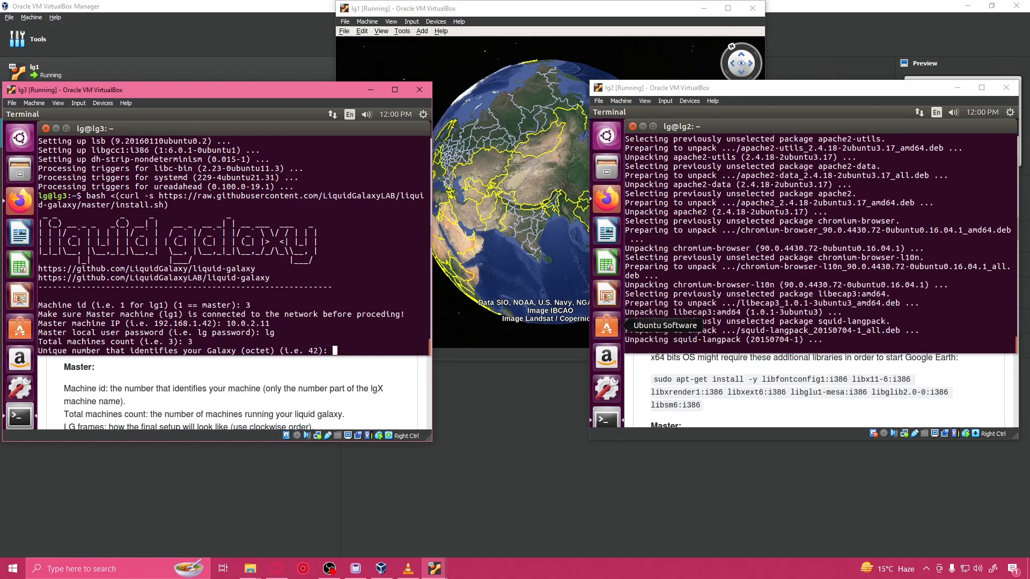
text(69)
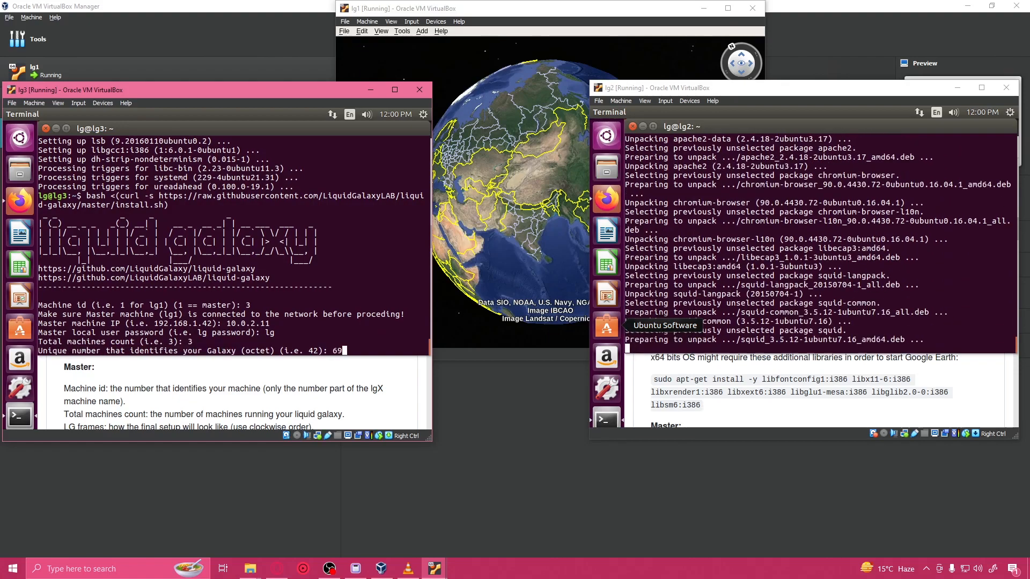
key(Return)
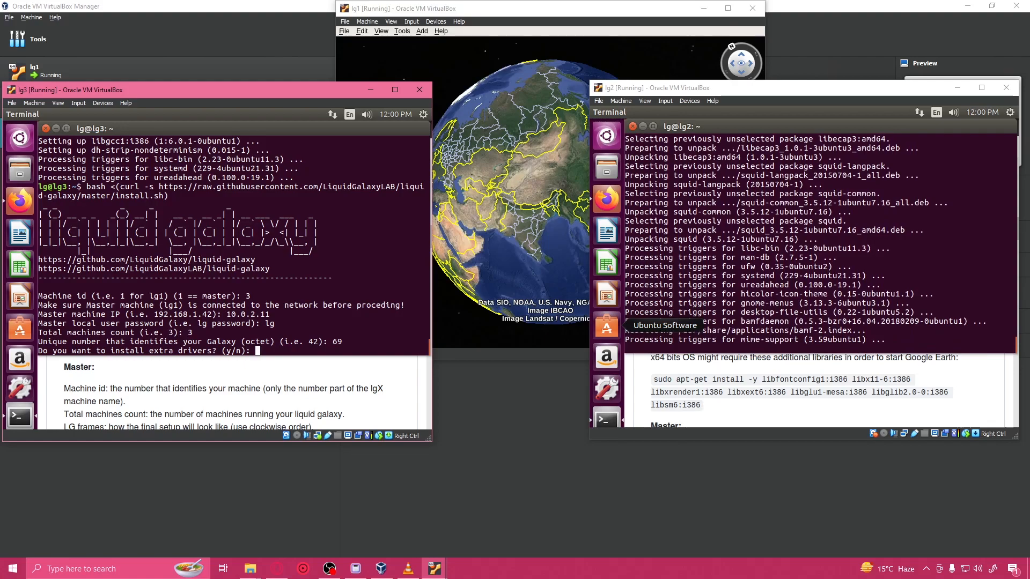
Step: Answer n to extra drivers in the lg3 installer, accept the settings summary and answer y to install the git packages
text(n)
key(Return)
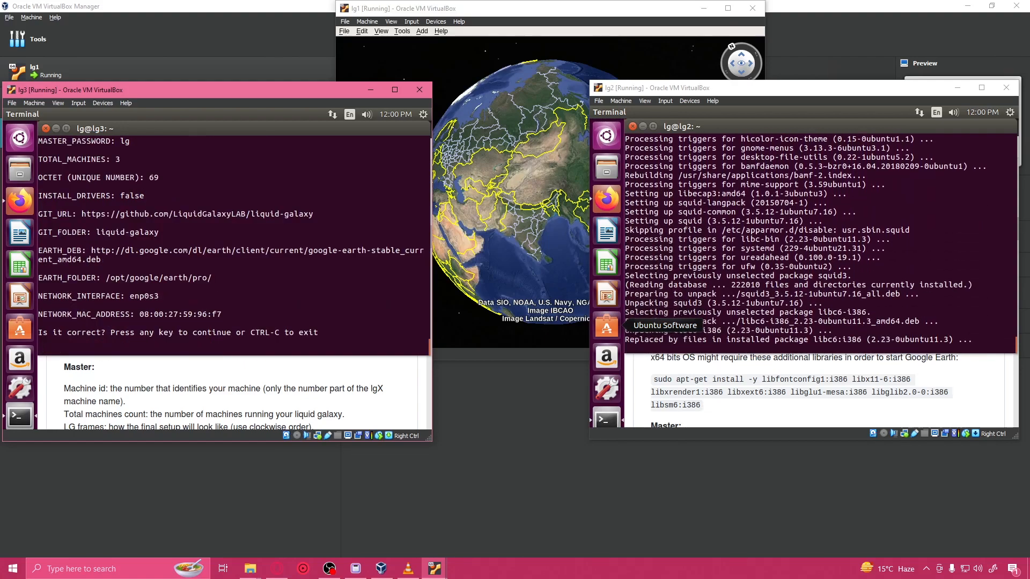
key(Return)
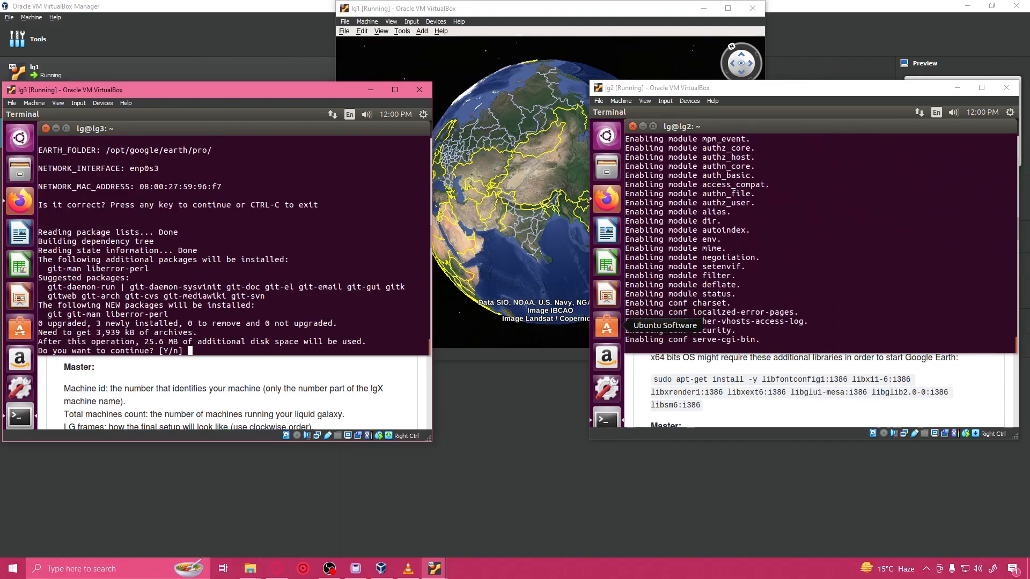
text(y)
key(Return)
Step: Review the README's slave installation instructions on lg3 and return to the installer terminal
click(263, 384)
scroll(262, 384, down, 10)
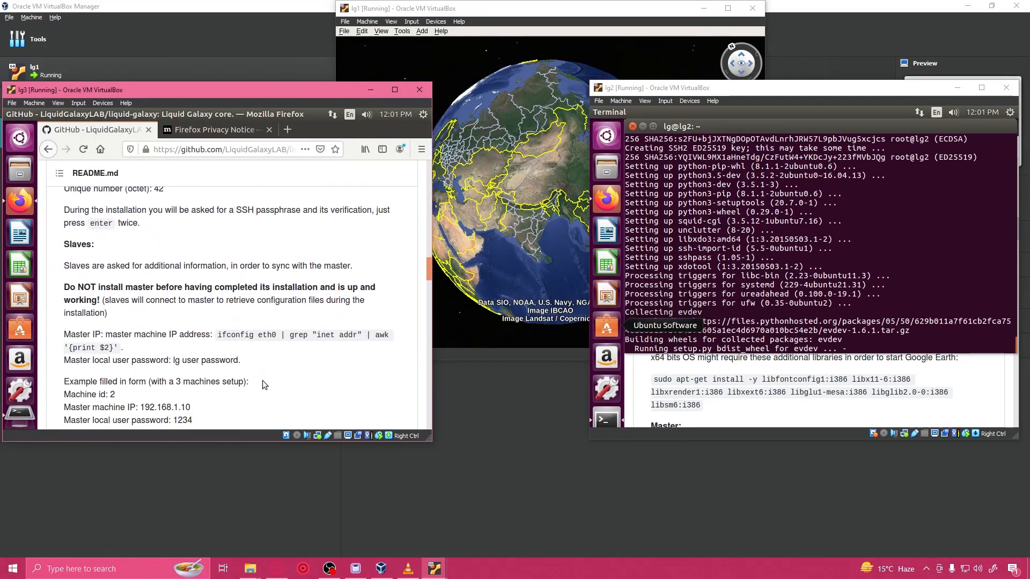
drag(229, 342, 267, 342)
click(20, 415)
click(719, 301)
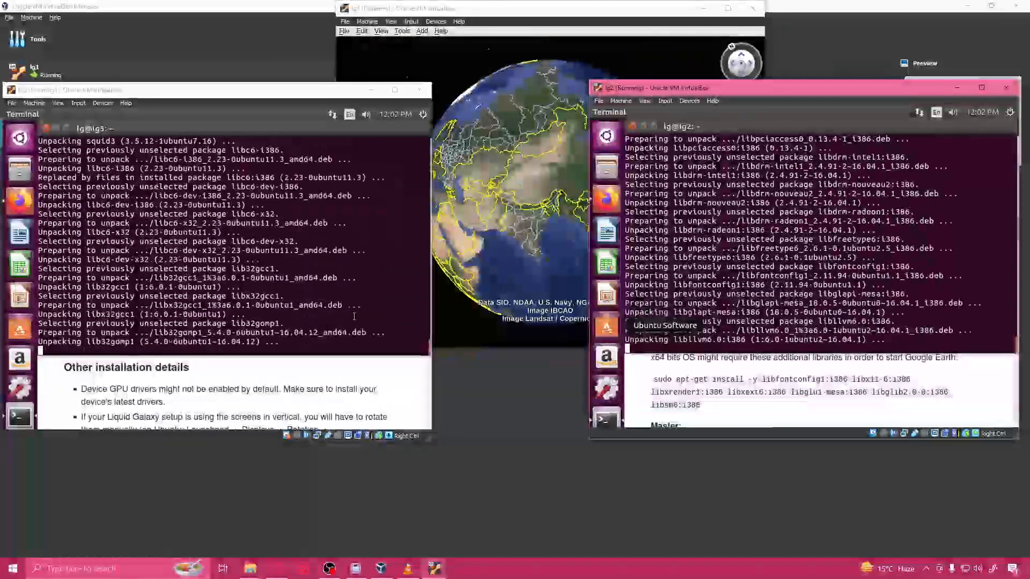
click(329, 568)
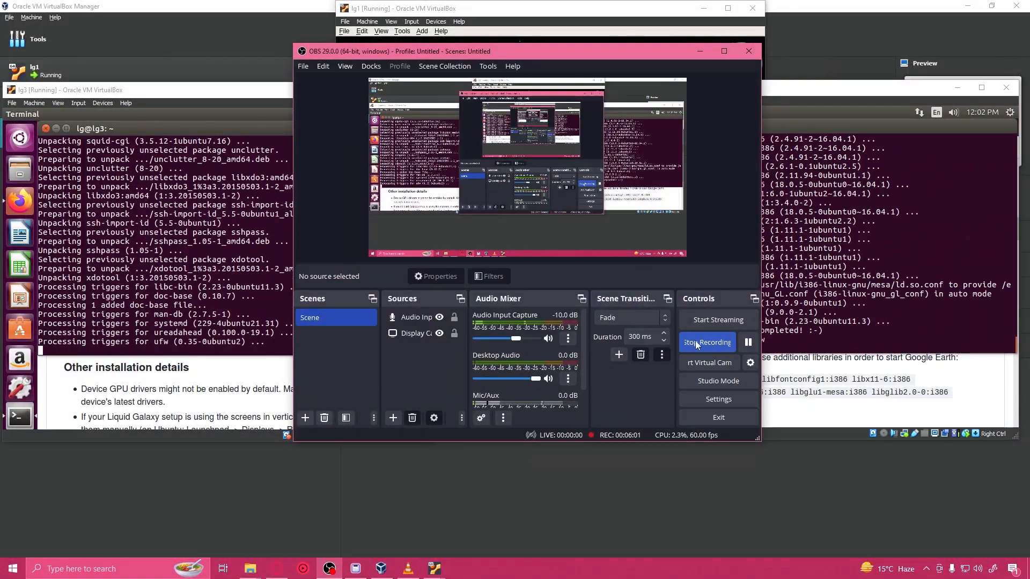
click(699, 51)
click(370, 336)
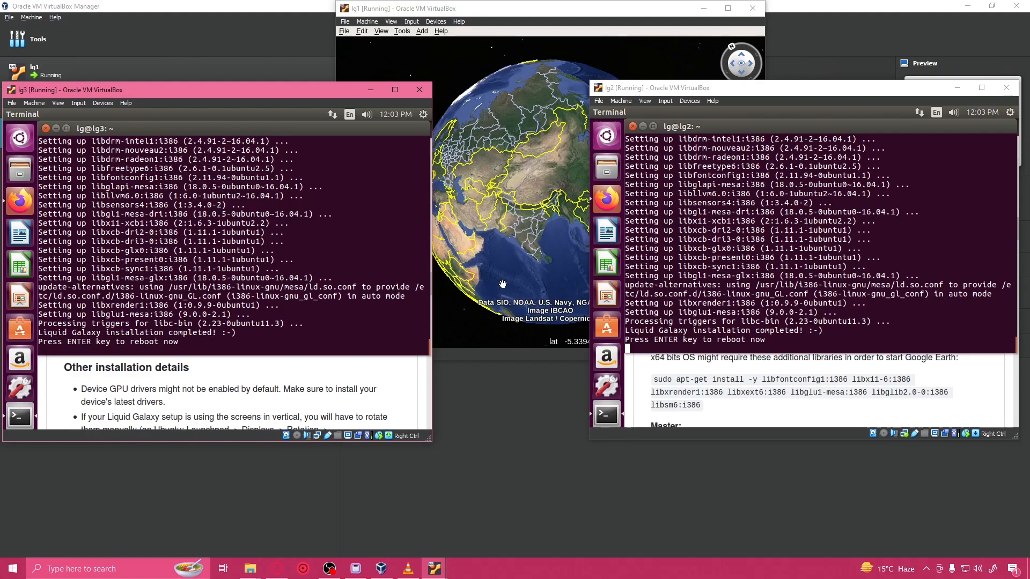
Step: Restart the lg3 and lg2 virtual machines from Ubuntu's session options
click(796, 229)
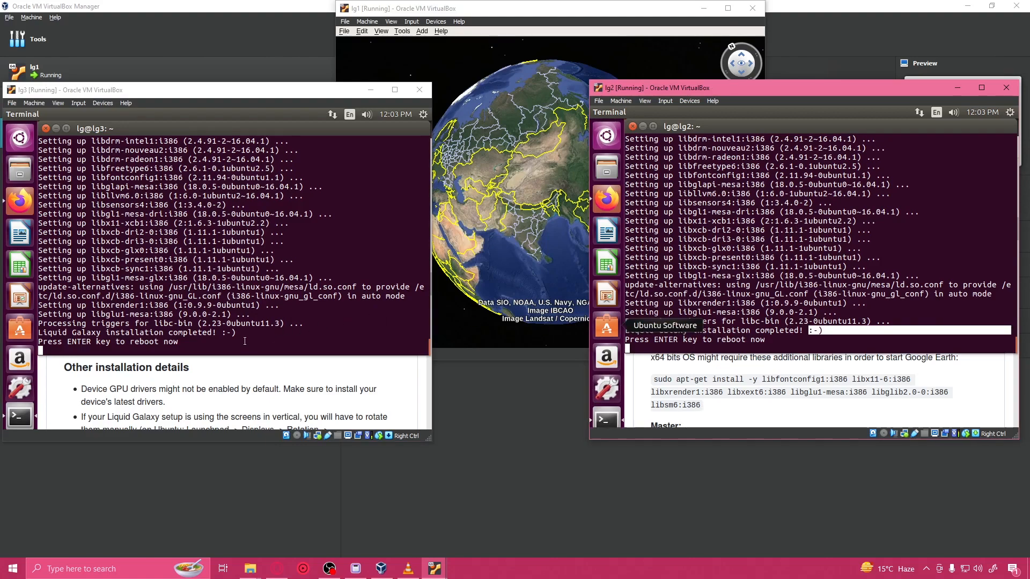
click(222, 329)
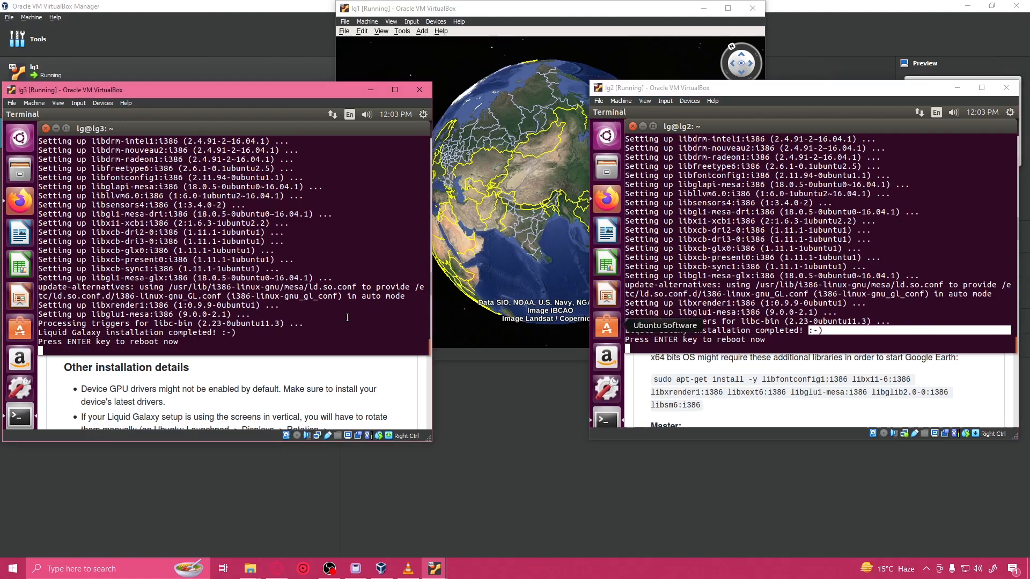
click(424, 114)
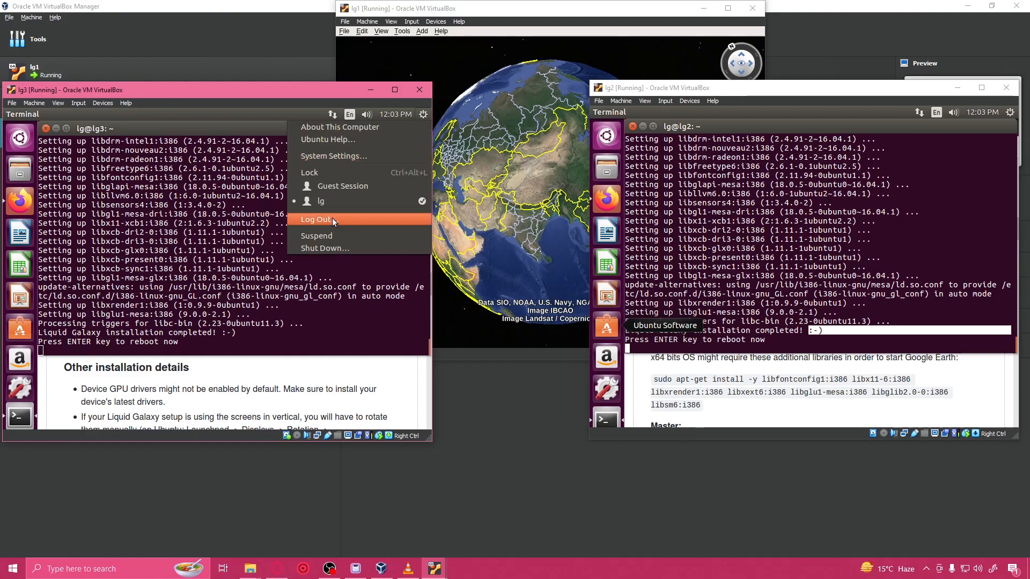
click(329, 249)
click(162, 295)
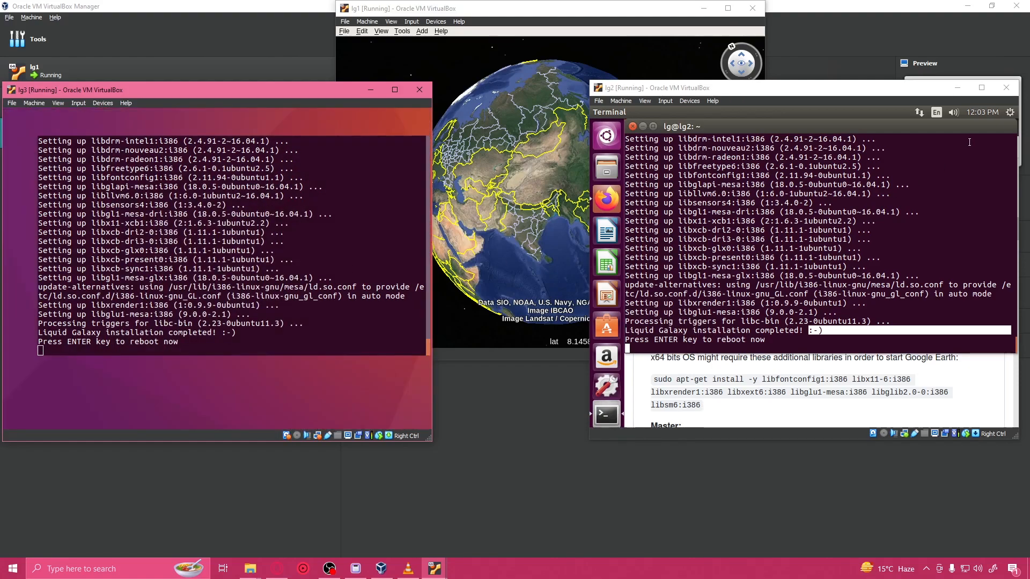
click(1010, 113)
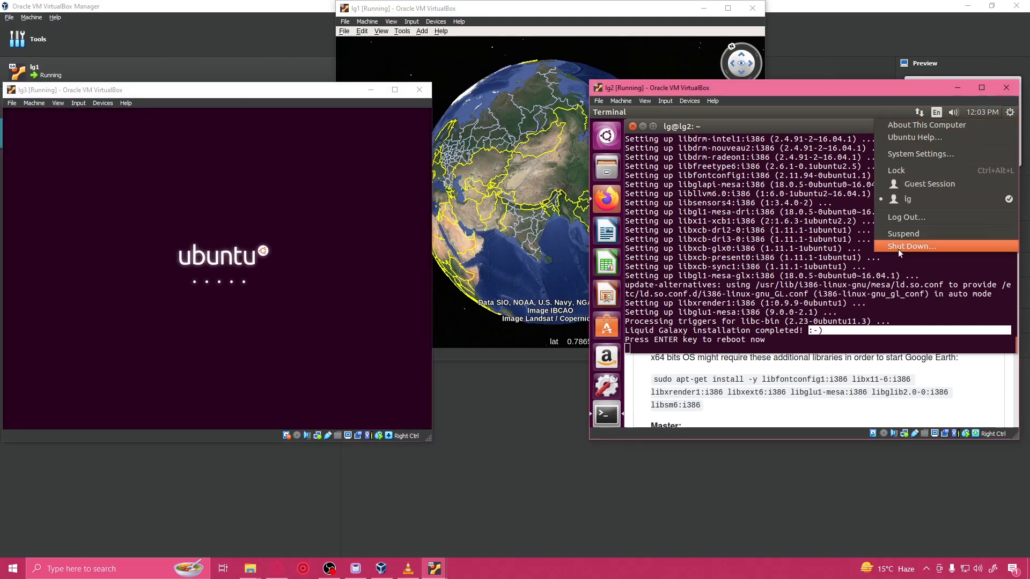
click(763, 288)
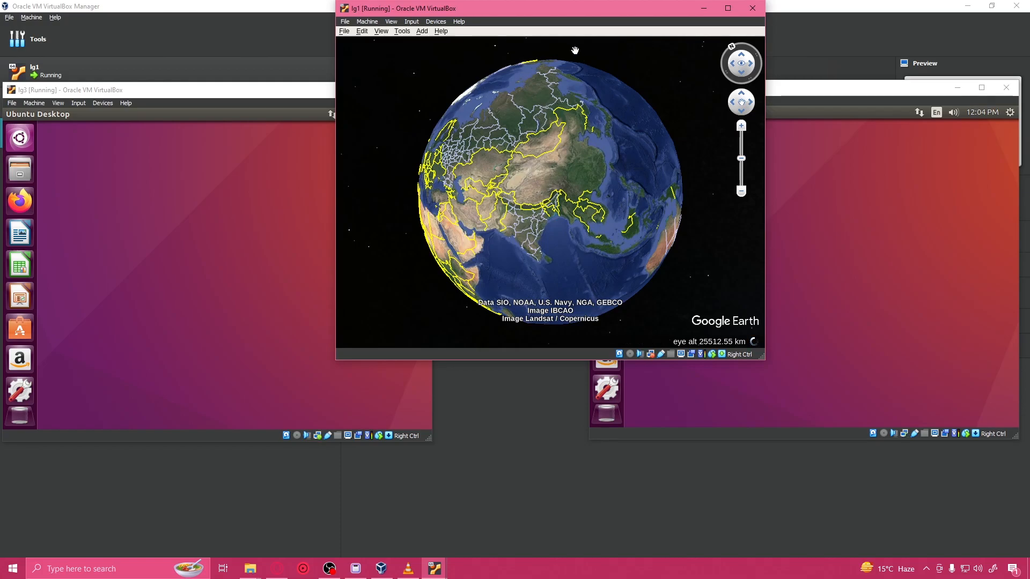
Step: Open a terminal on lg1 and run lg-relaunch
key(ctrl+alt+t)
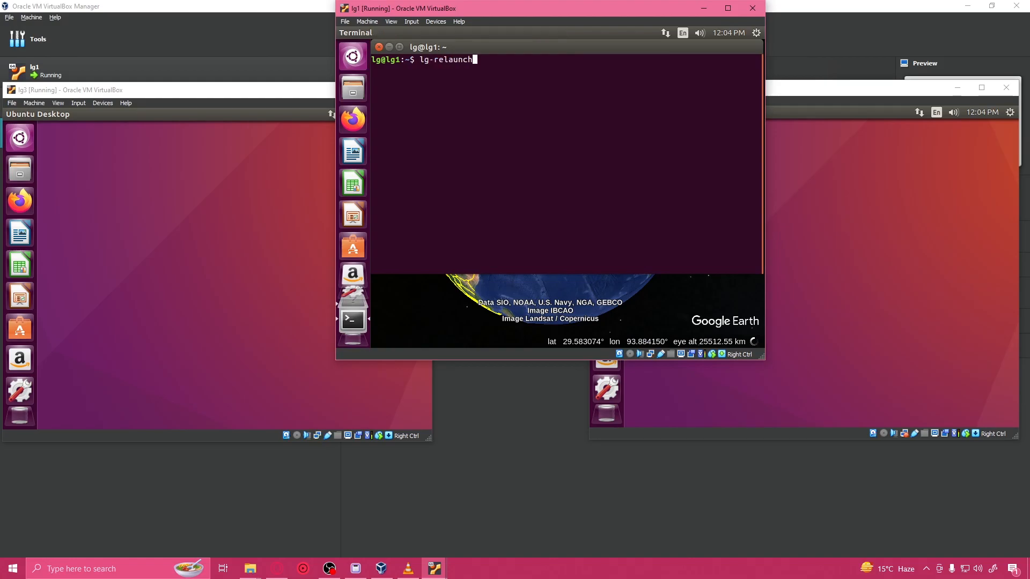
key(Return)
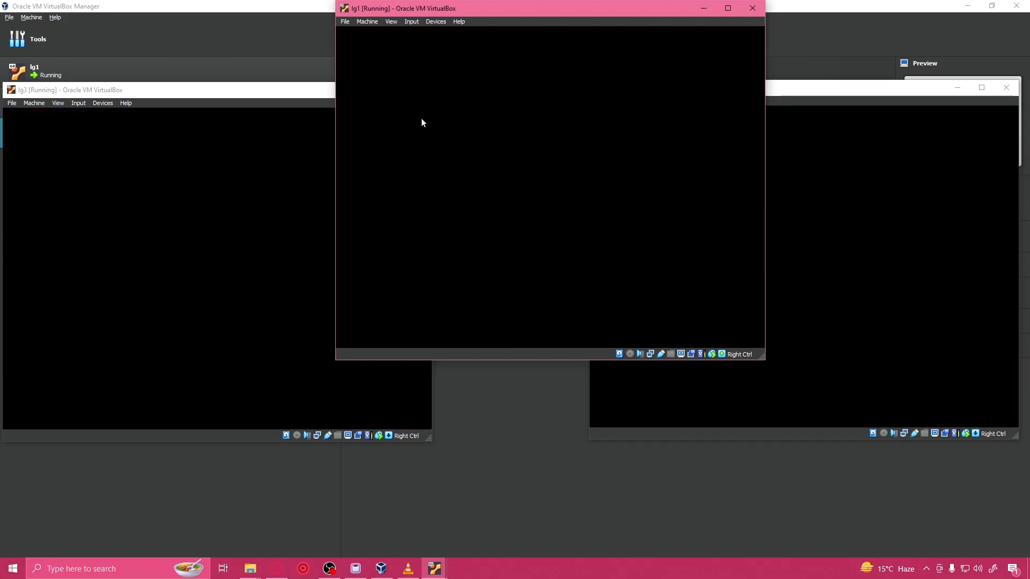
click(173, 93)
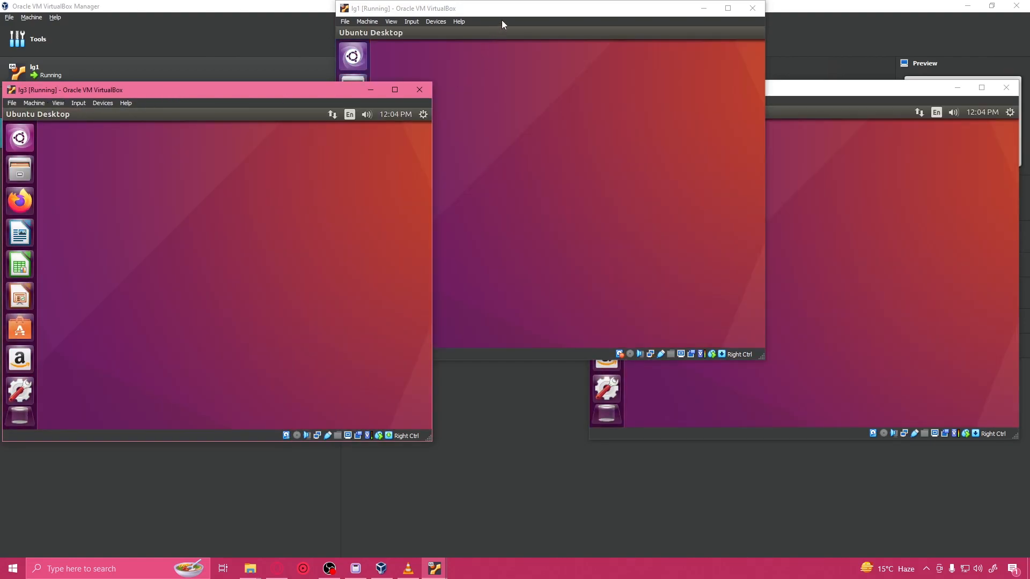
click(506, 11)
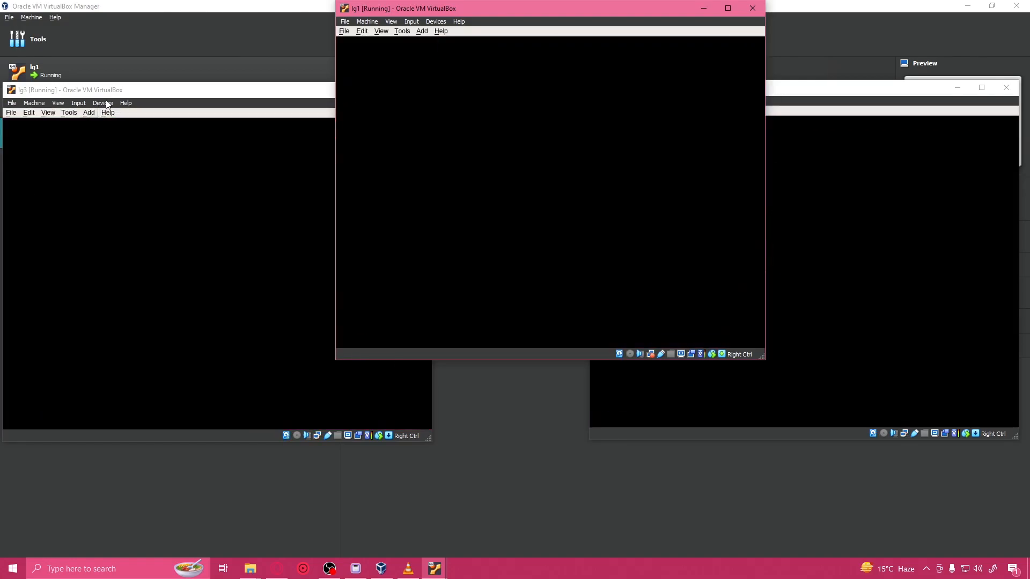
Step: Switch the lg3, lg1 and lg2 virtual machine windows to Scaled Mode
click(58, 102)
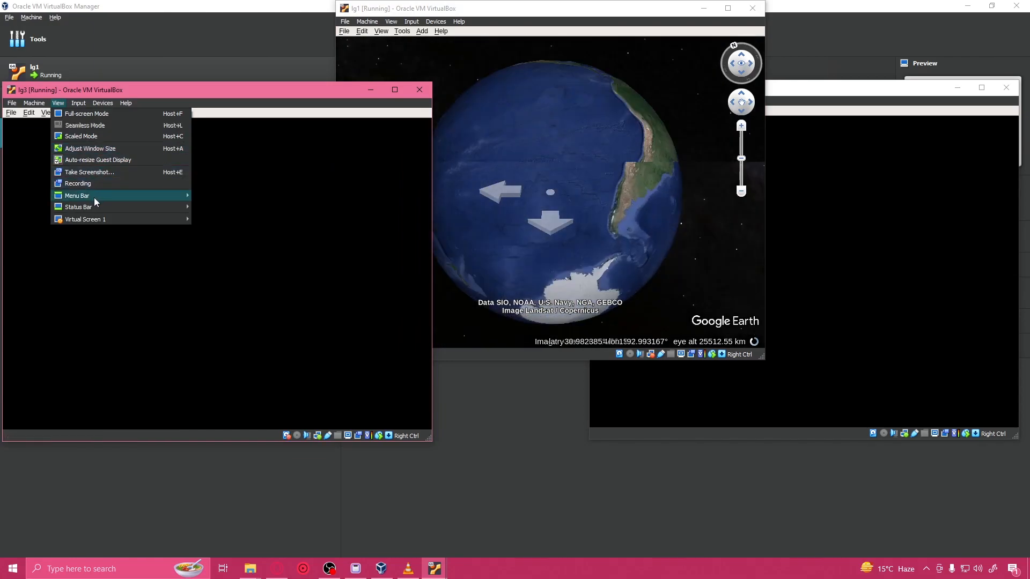
click(98, 137)
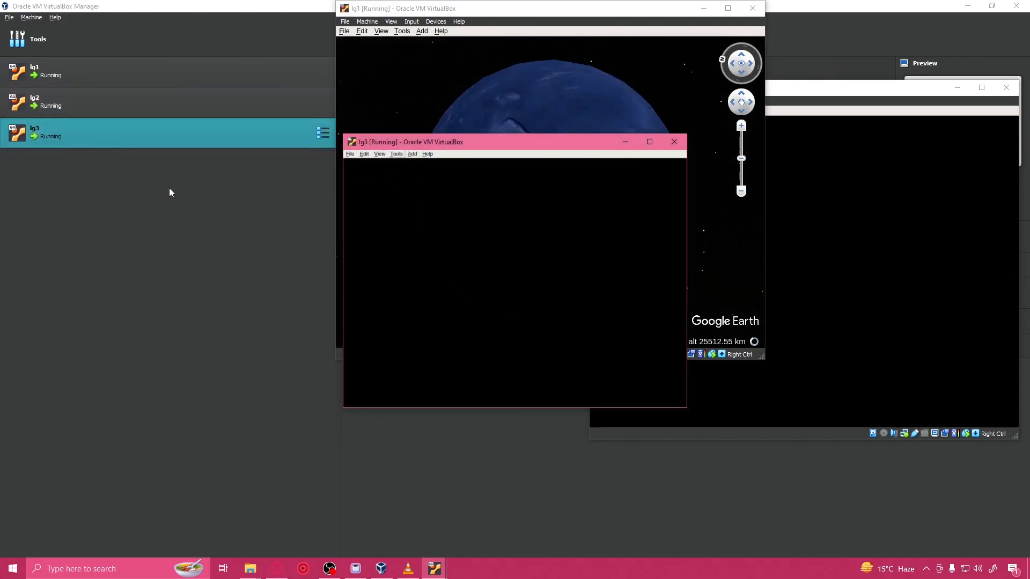
click(391, 21)
click(423, 57)
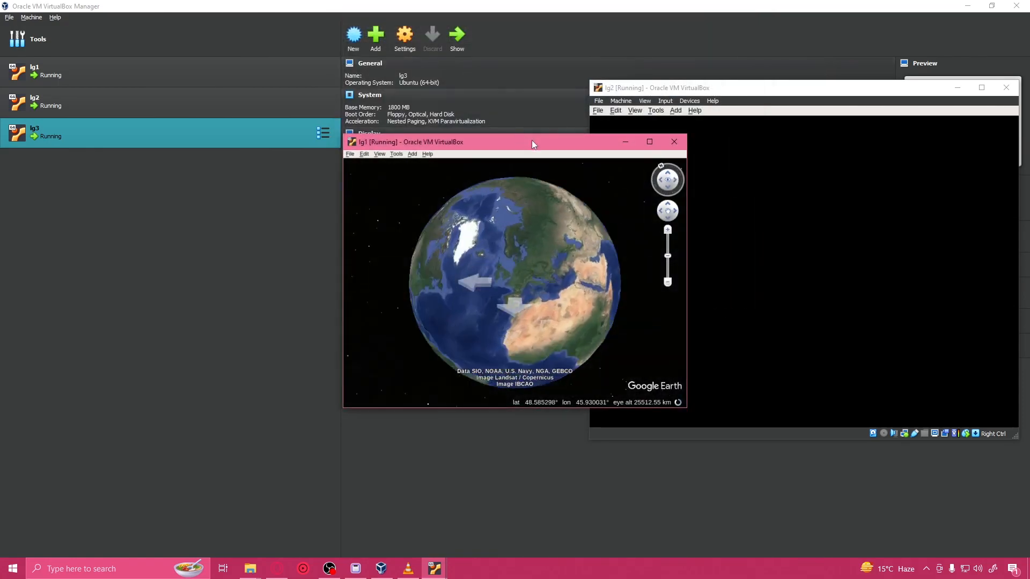
click(681, 88)
click(644, 100)
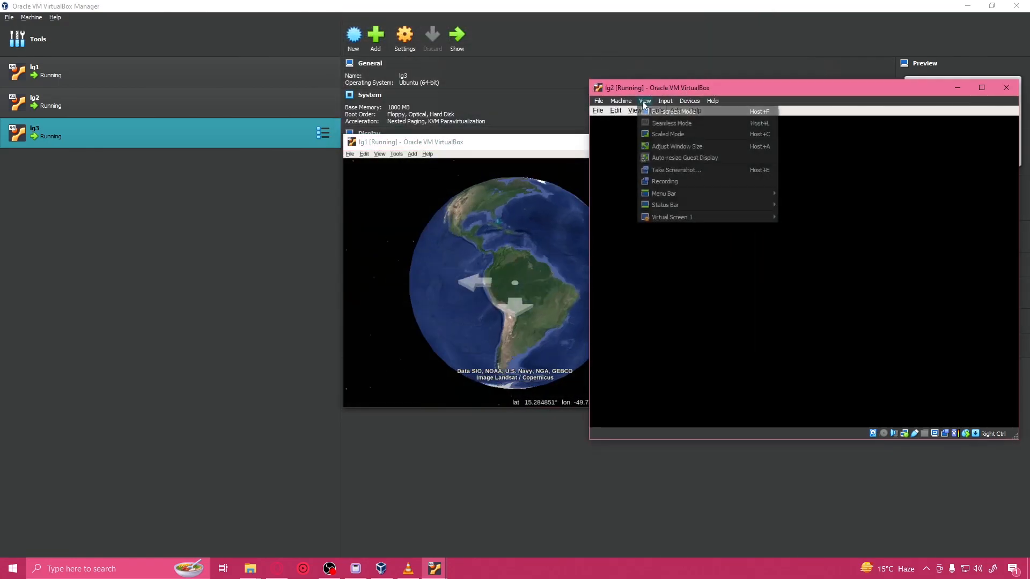
click(667, 136)
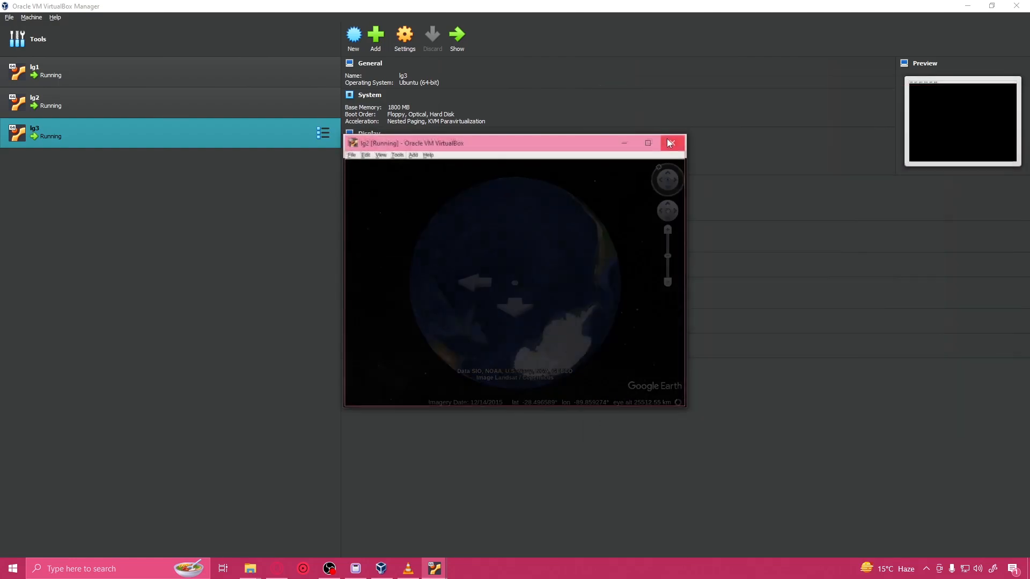
Step: Arrange the virtual machine windows side by side in the order lg3, lg1, lg2
drag(476, 141, 820, 8)
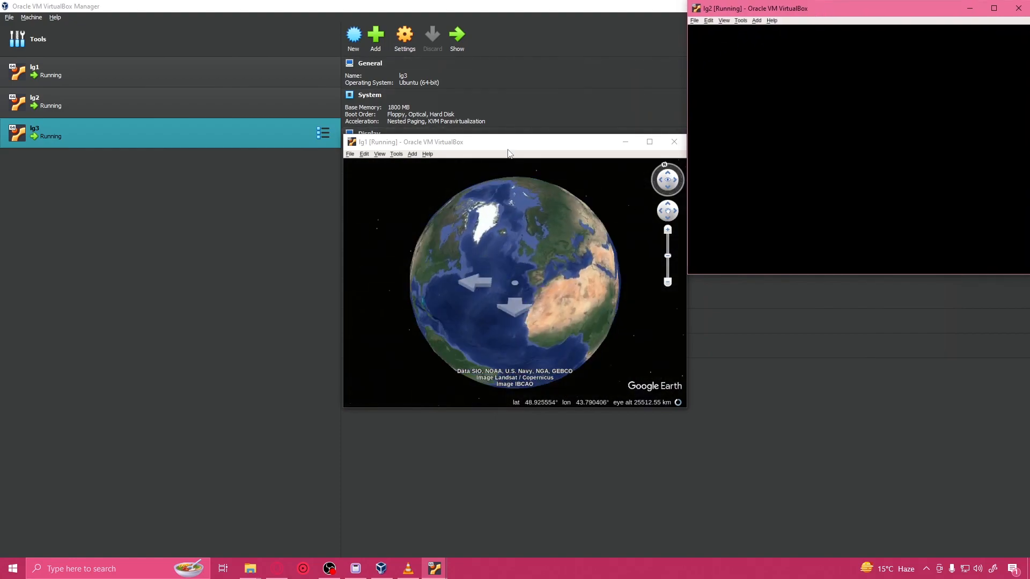
drag(507, 144, 684, 145)
drag(465, 143, 122, 9)
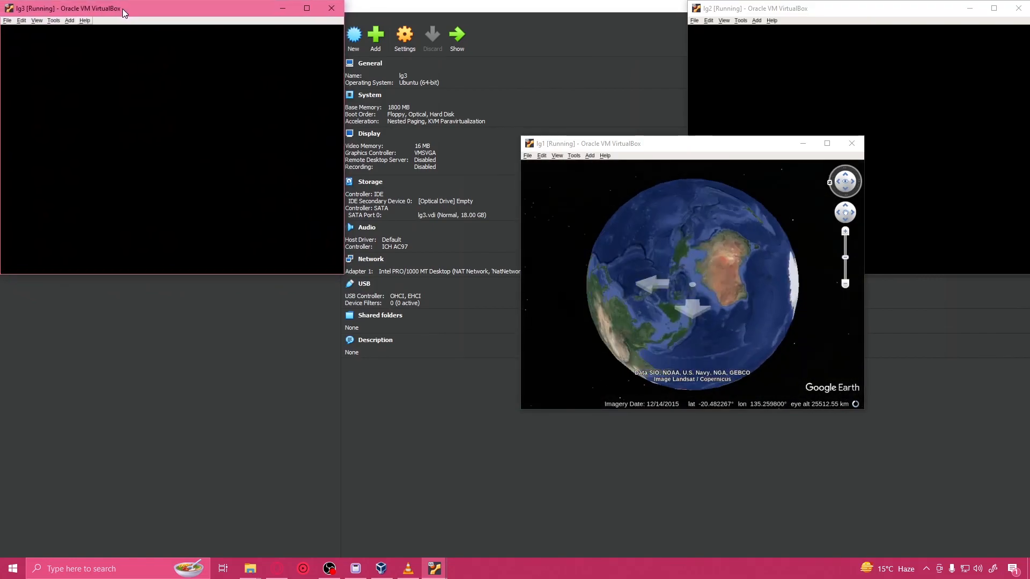
drag(626, 148, 449, 11)
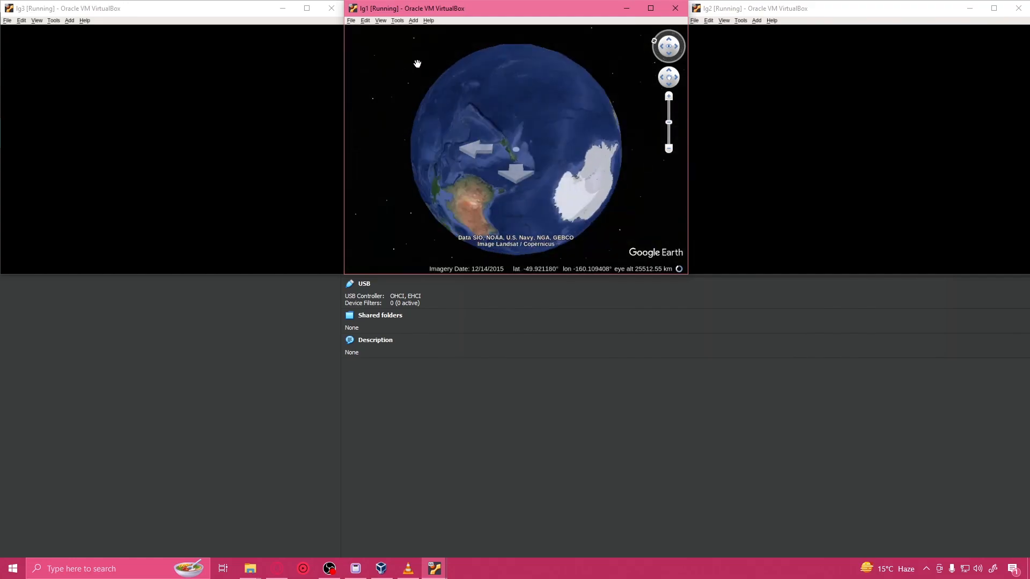
Step: Set and apply a Fly-To Speed of 0.0010 in lg1's Google Earth navigation options and dismiss the memory cache notice
click(397, 21)
click(445, 95)
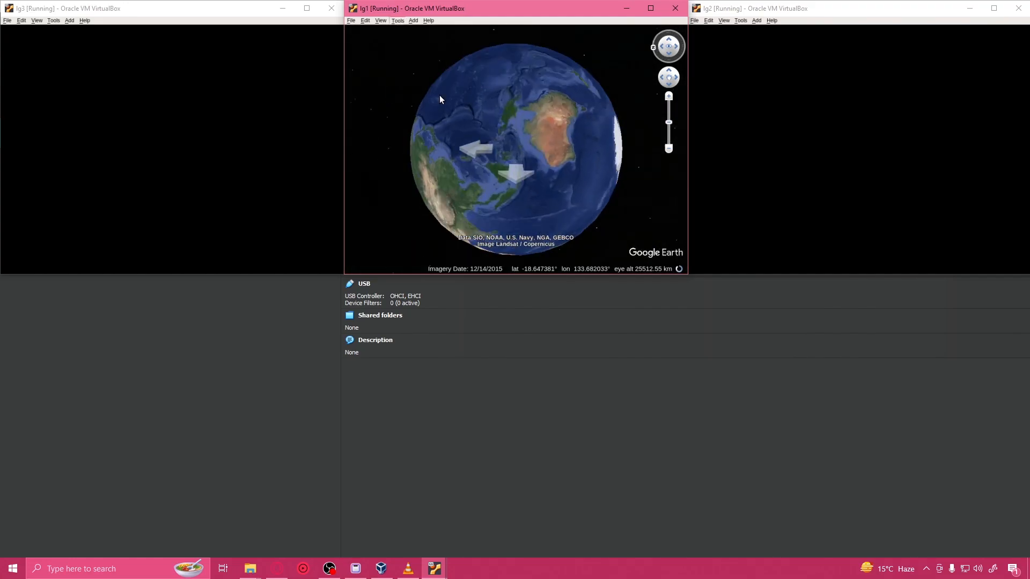
click(477, 49)
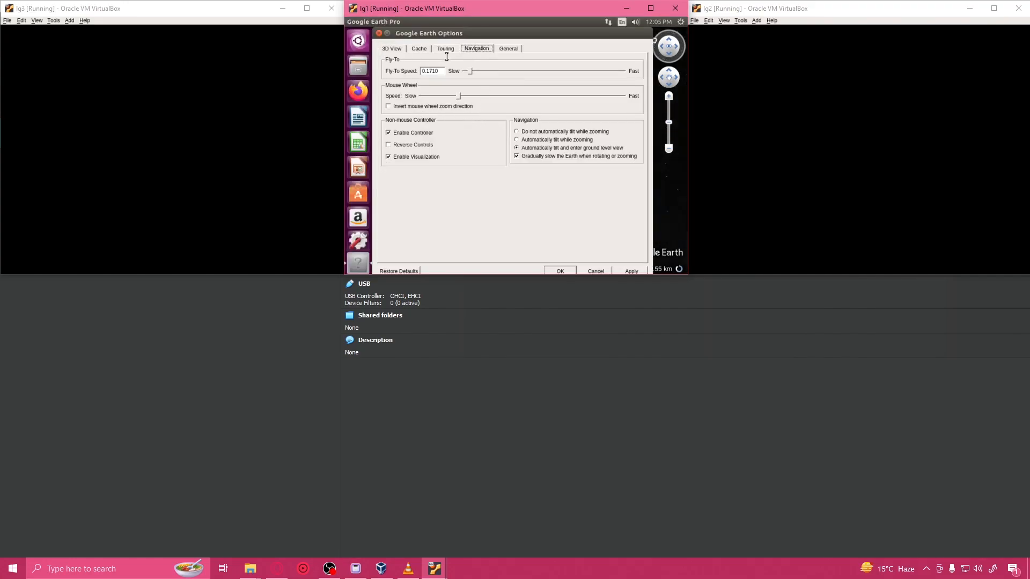
click(630, 272)
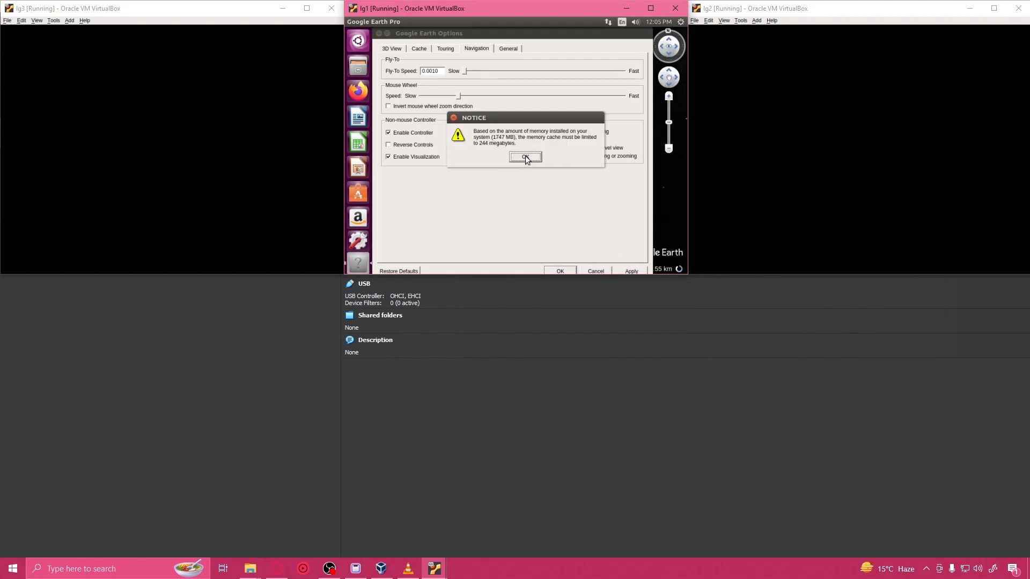
click(525, 157)
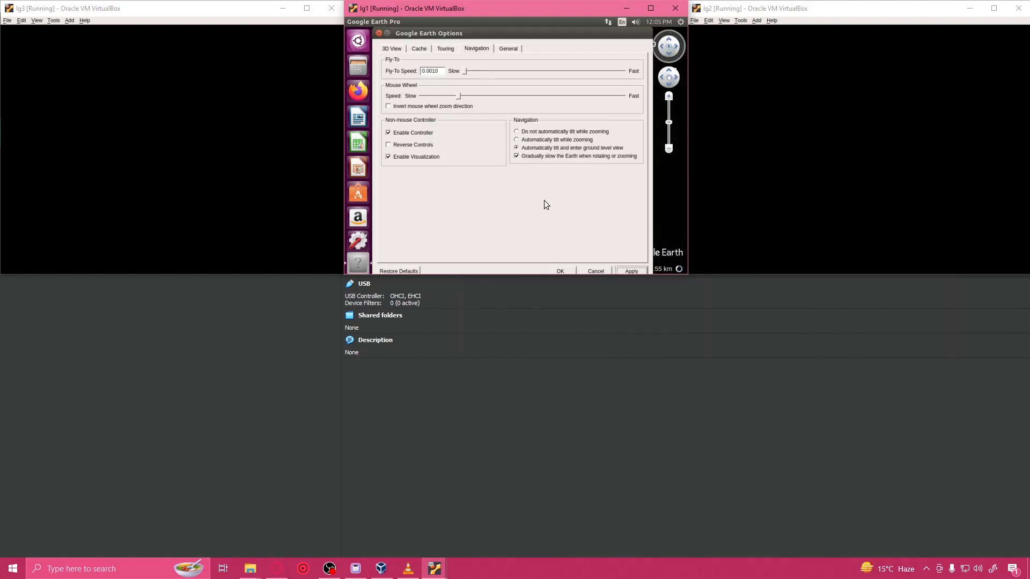
Step: Restore the default navigation options in lg1's Google Earth and accept them
click(561, 270)
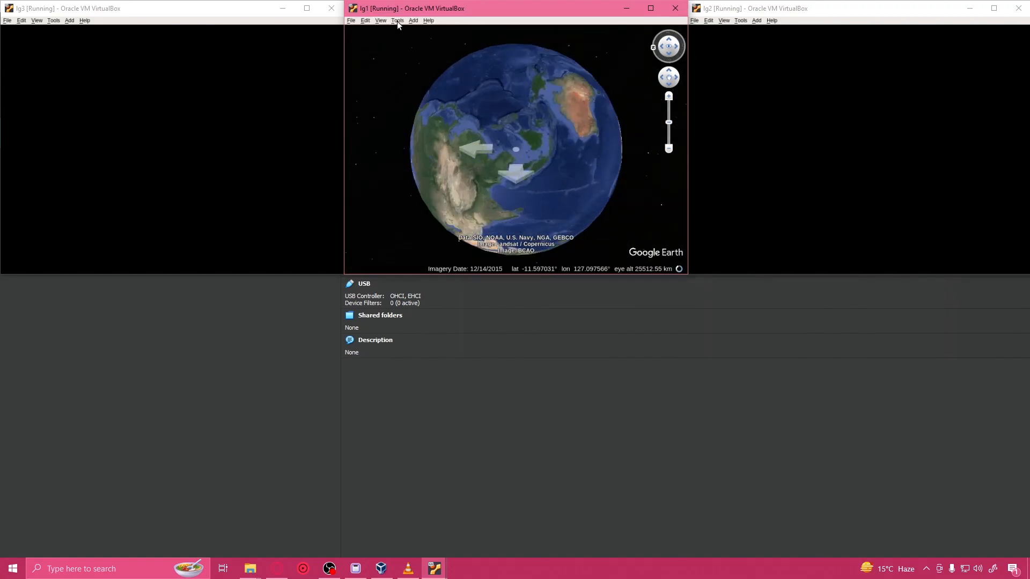
click(399, 22)
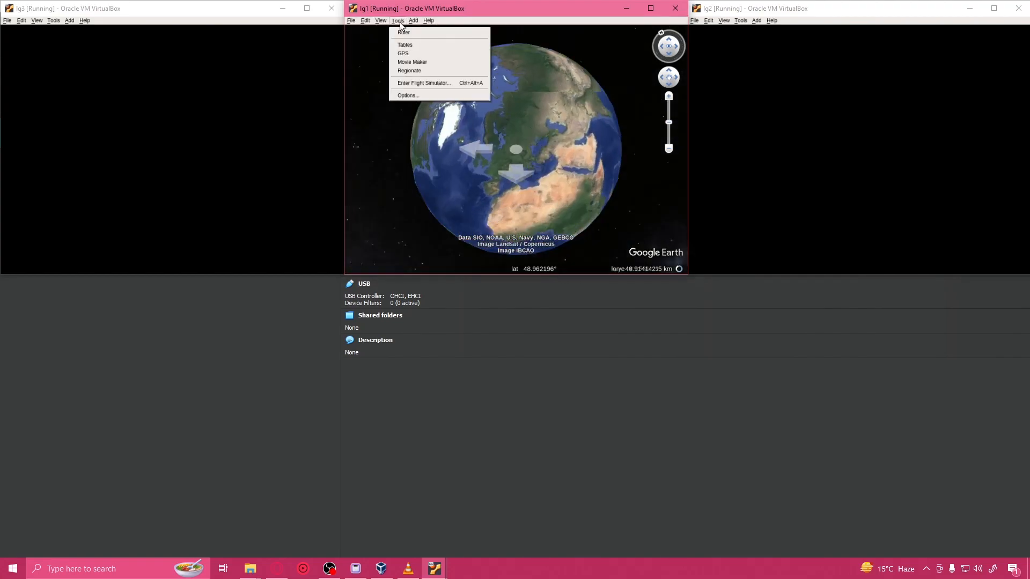
click(428, 95)
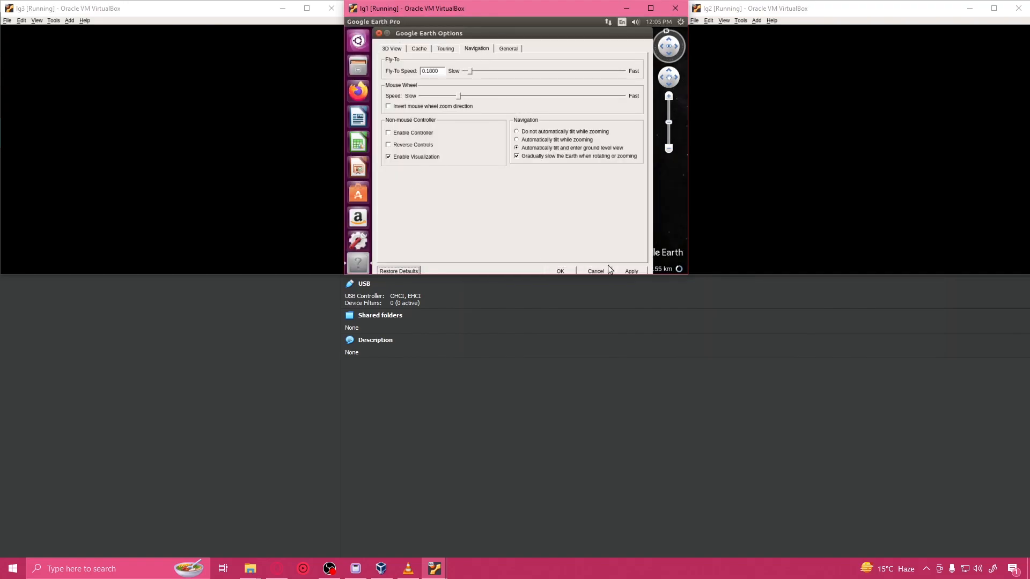
click(559, 271)
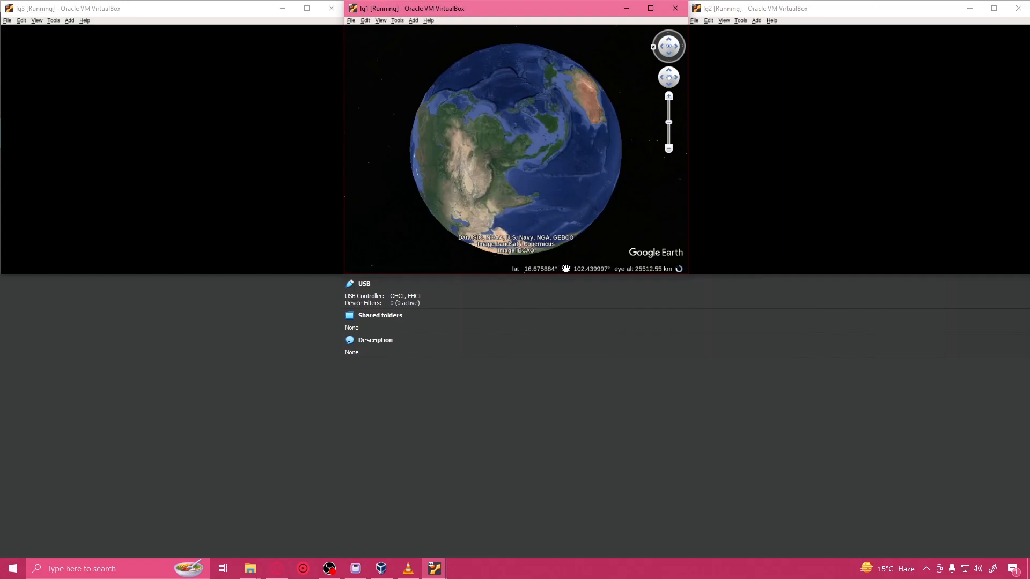
Step: Rotate lg1's globe, turn it north up and zoom in on the Arabian Peninsula to check that lg3 and lg2 follow
drag(550, 170, 441, 94)
drag(505, 87, 601, 141)
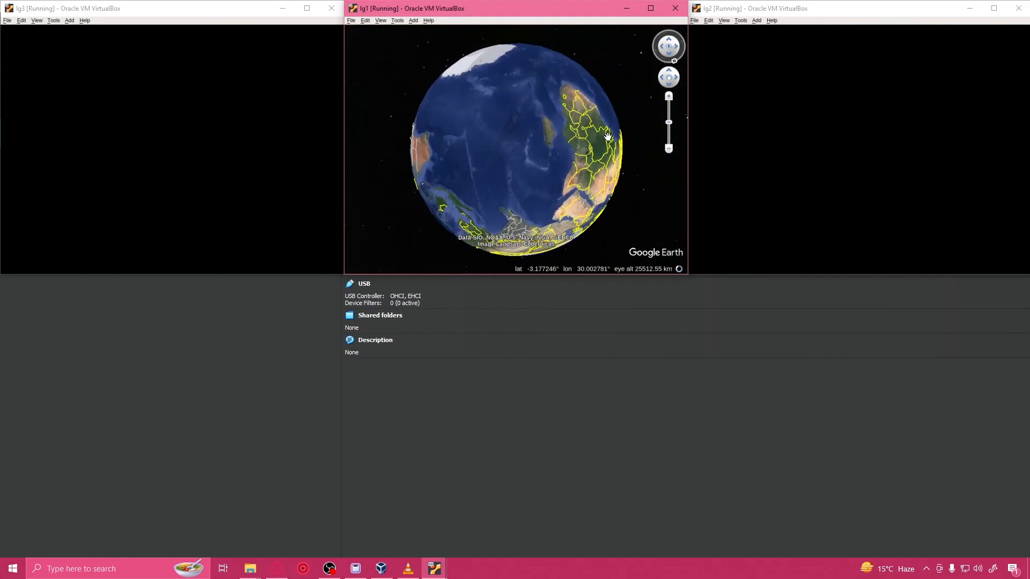
drag(674, 61, 669, 27)
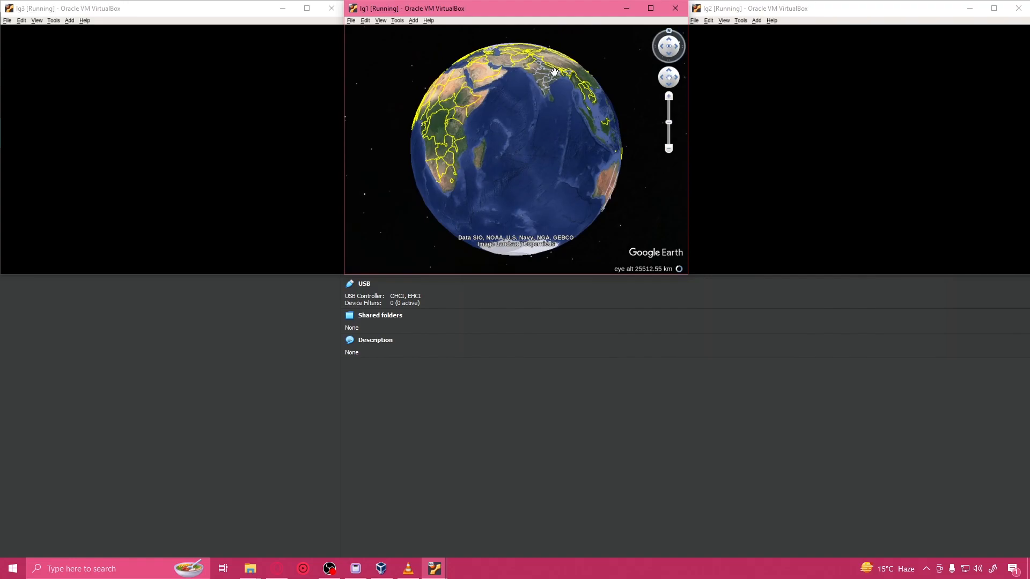
drag(554, 72, 566, 147)
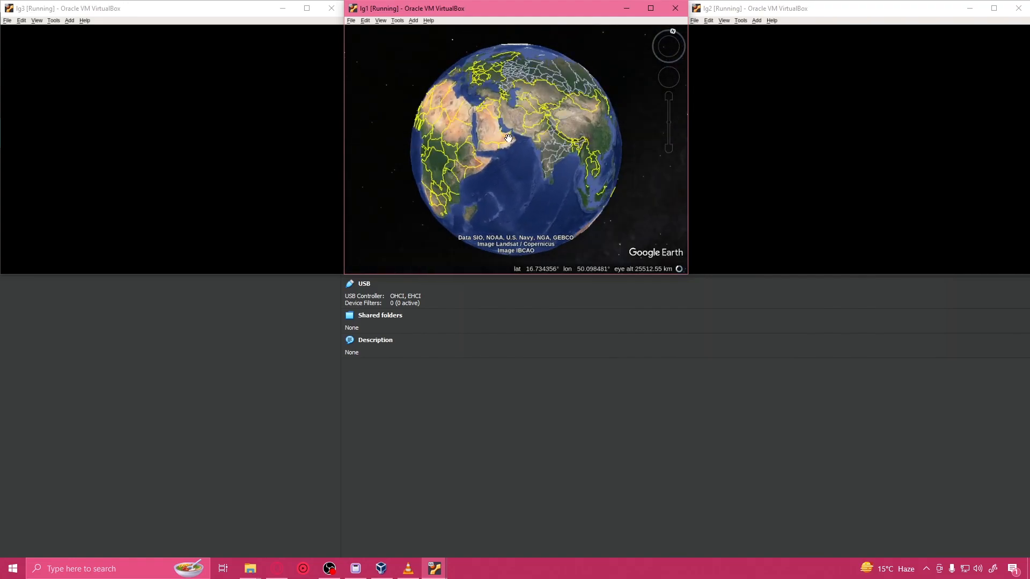
scroll(508, 139, up, 3)
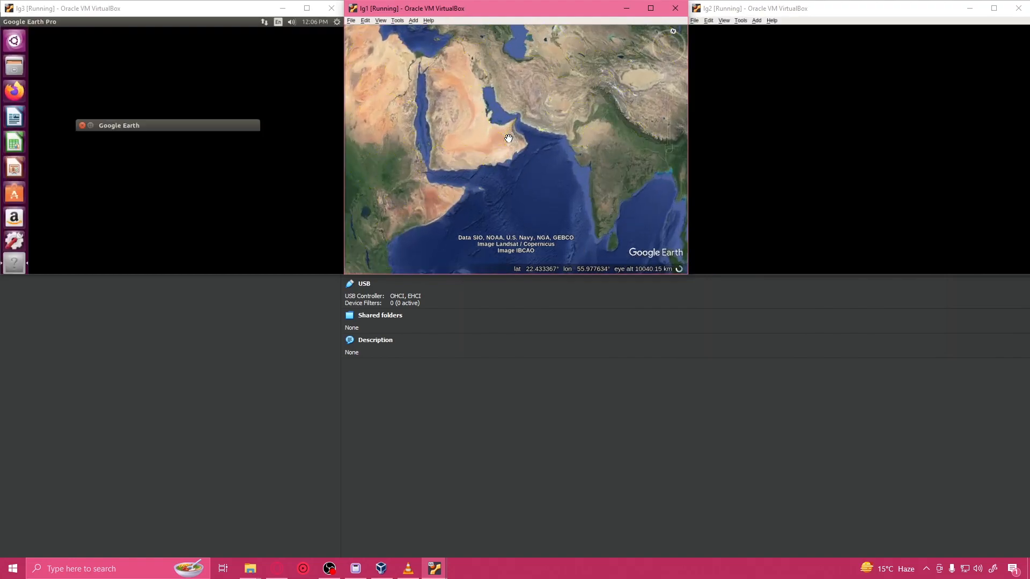
scroll(509, 139, up, 2)
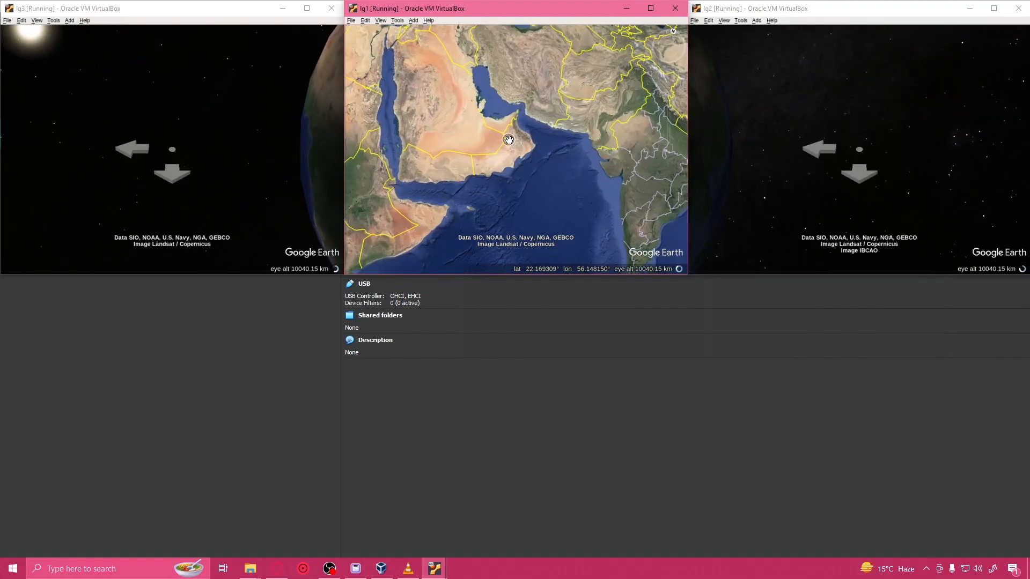
scroll(508, 140, up, 2)
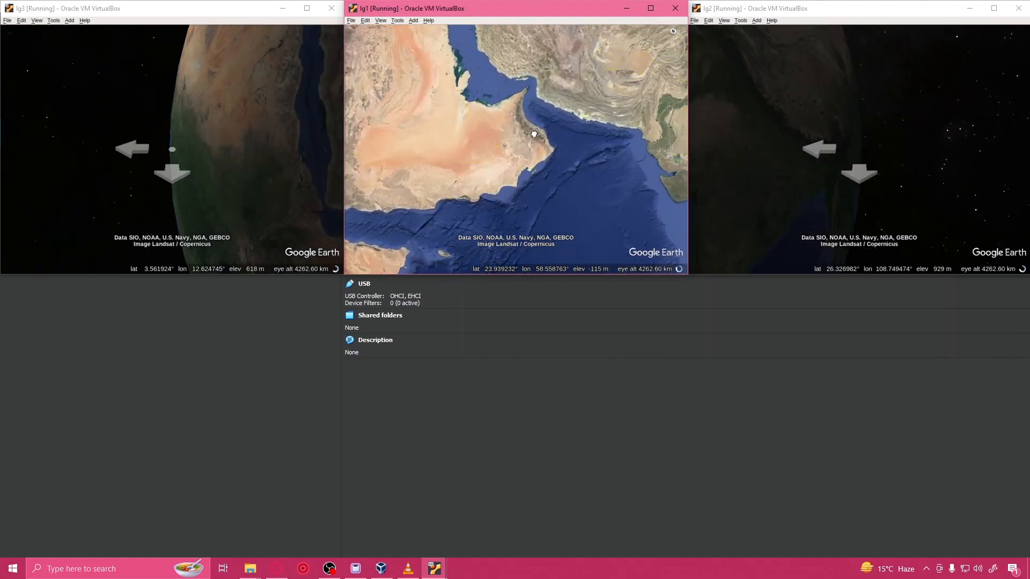
Step: Pan lg1's Google Earth across India to Japan and zoom in on Tokyo Bay to check the three-screen view
drag(461, 158, 373, 156)
drag(506, 137, 402, 150)
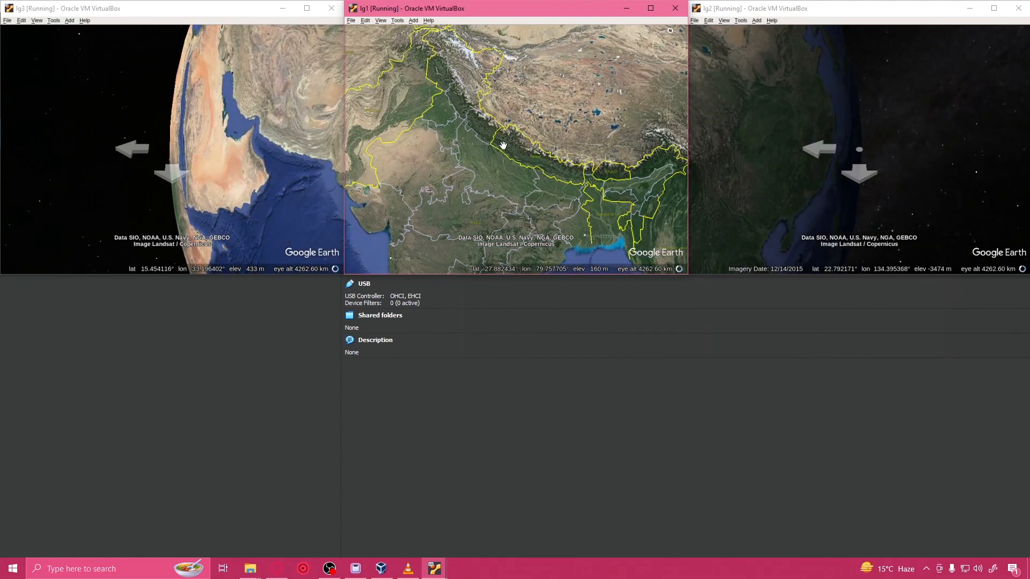
drag(621, 137, 458, 166)
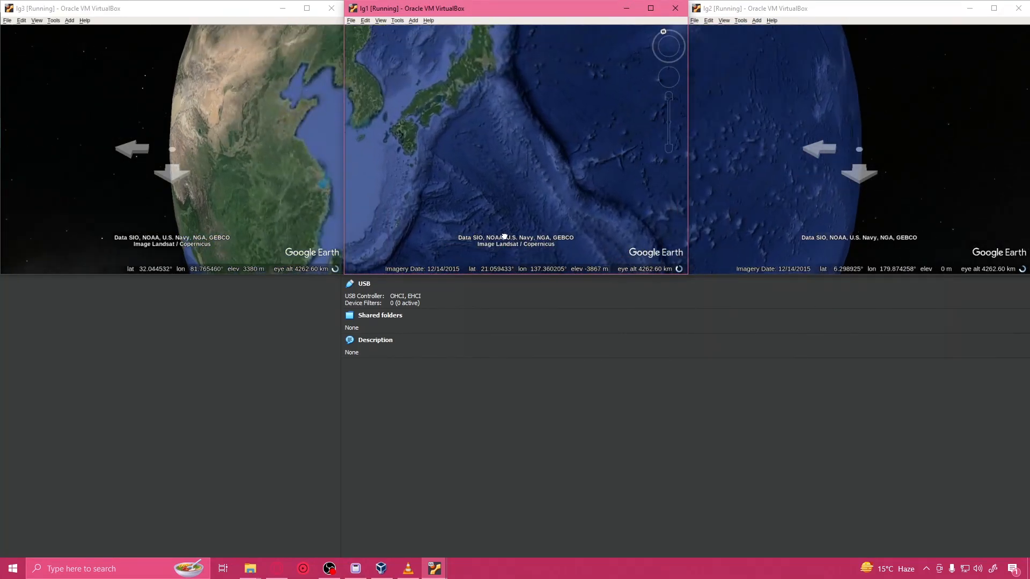
scroll(500, 157, up, 3)
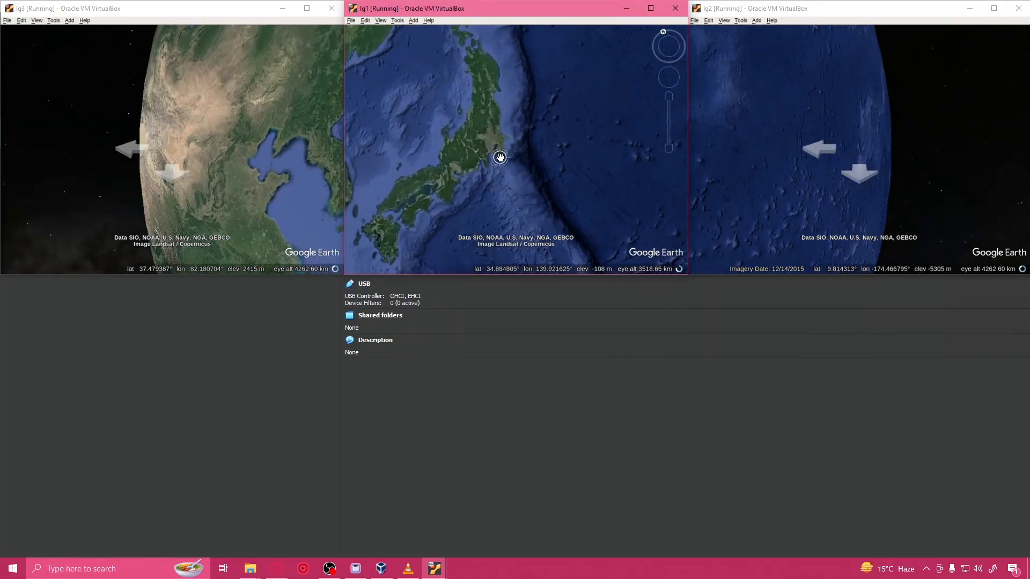
scroll(492, 135, up, 3)
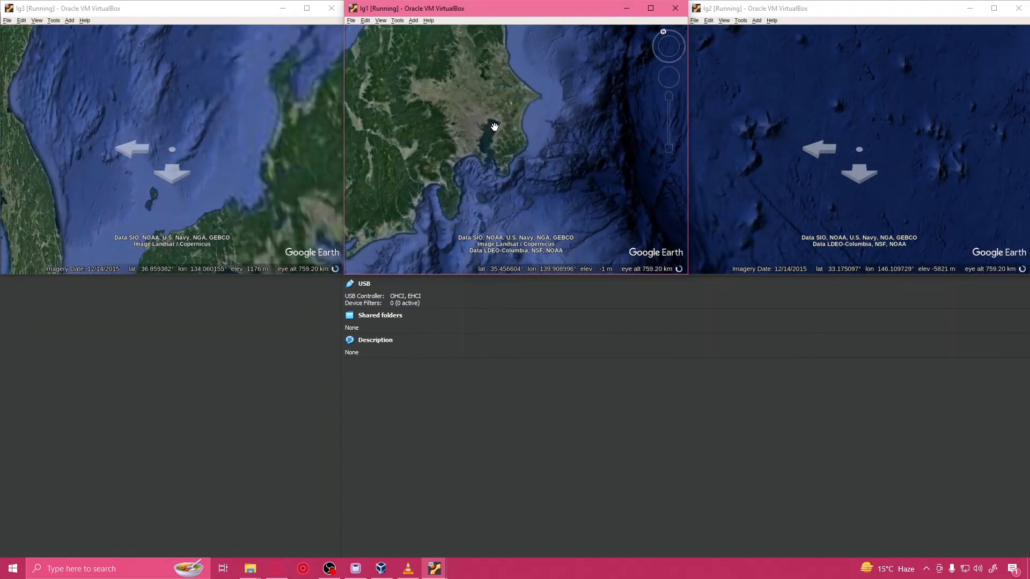
scroll(485, 153, up, 2)
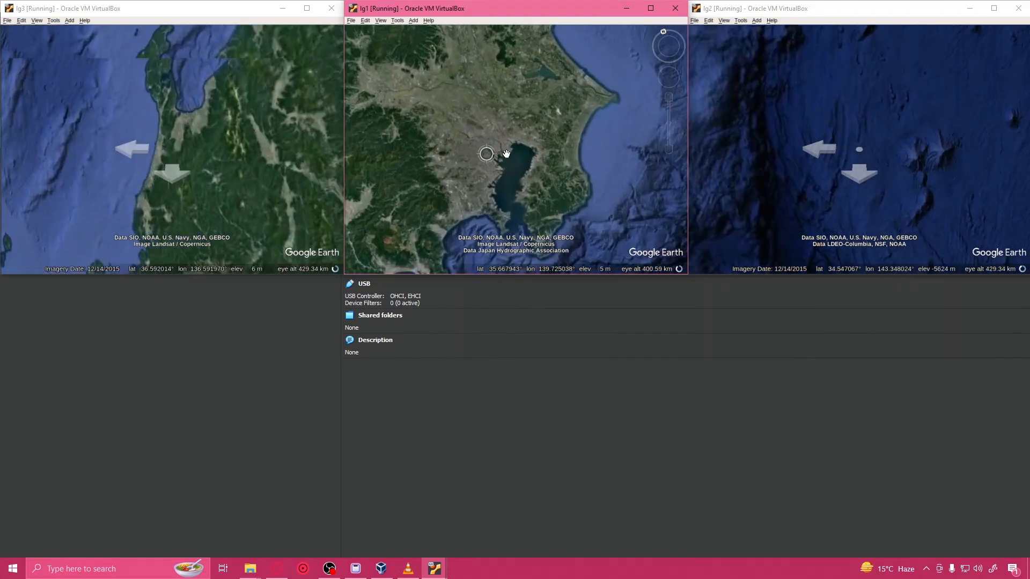
scroll(507, 153, up, 3)
scroll(509, 154, down, 1)
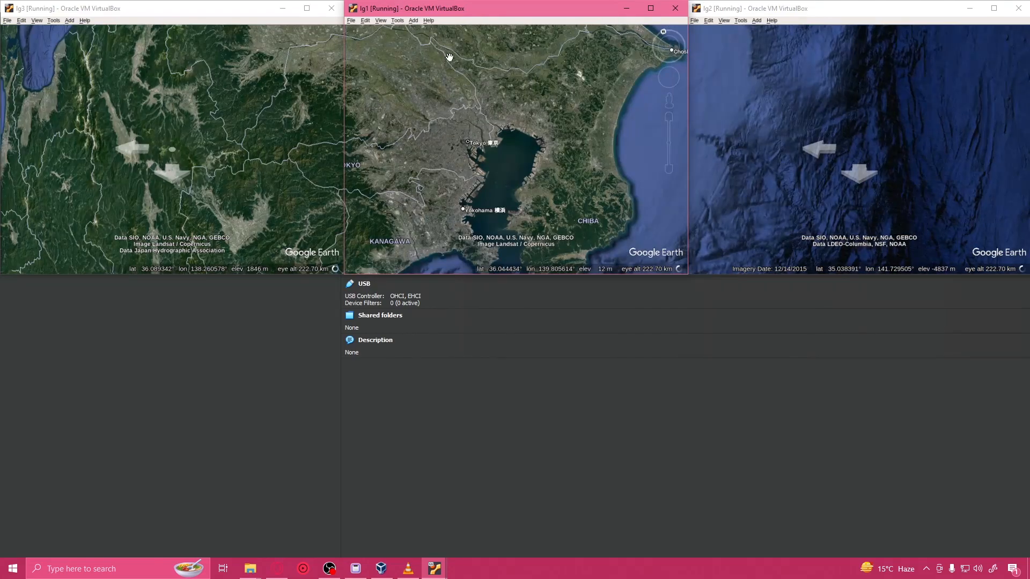
Step: Send the shutdown signal to lg3, lg1 and lg2 and confirm the shutdown inside each machine
click(331, 8)
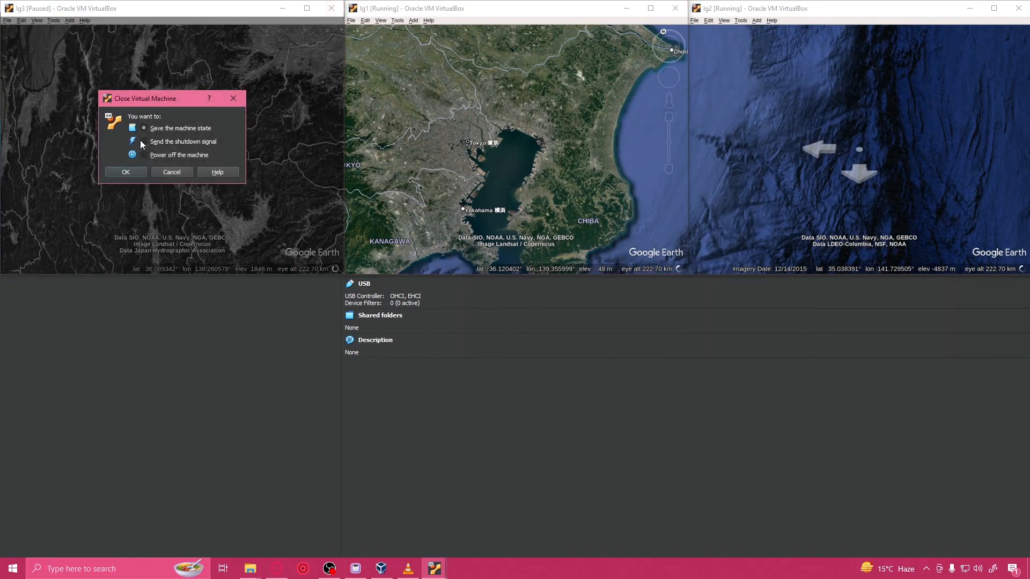
click(127, 170)
click(289, 142)
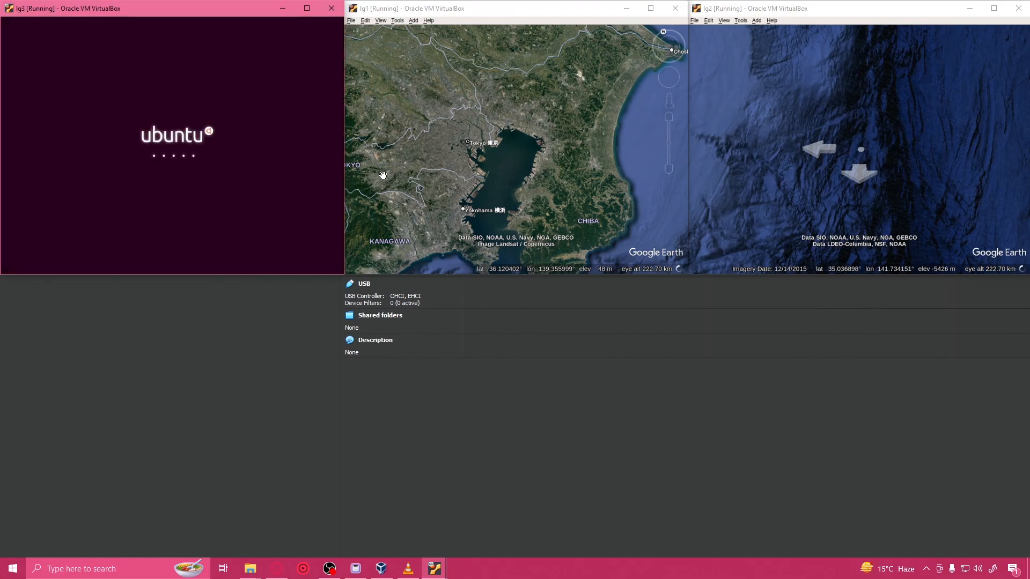
click(675, 8)
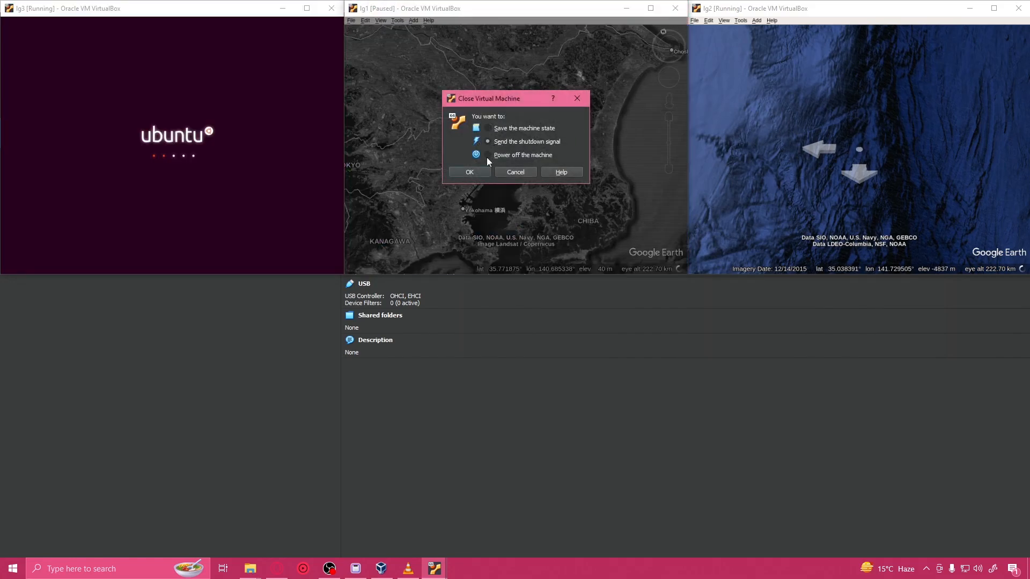
click(469, 171)
click(637, 149)
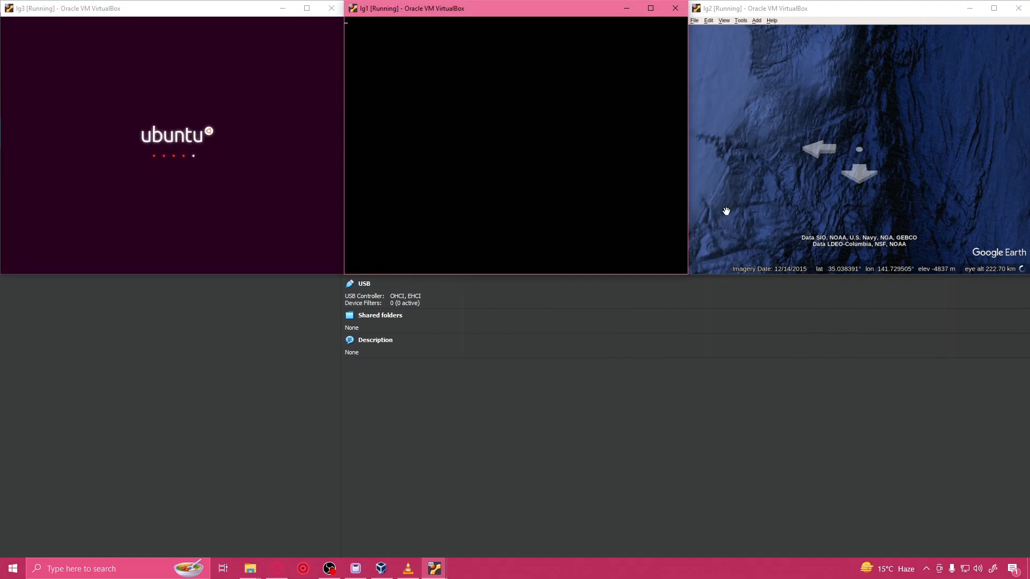
click(1018, 8)
click(847, 141)
click(815, 171)
click(980, 145)
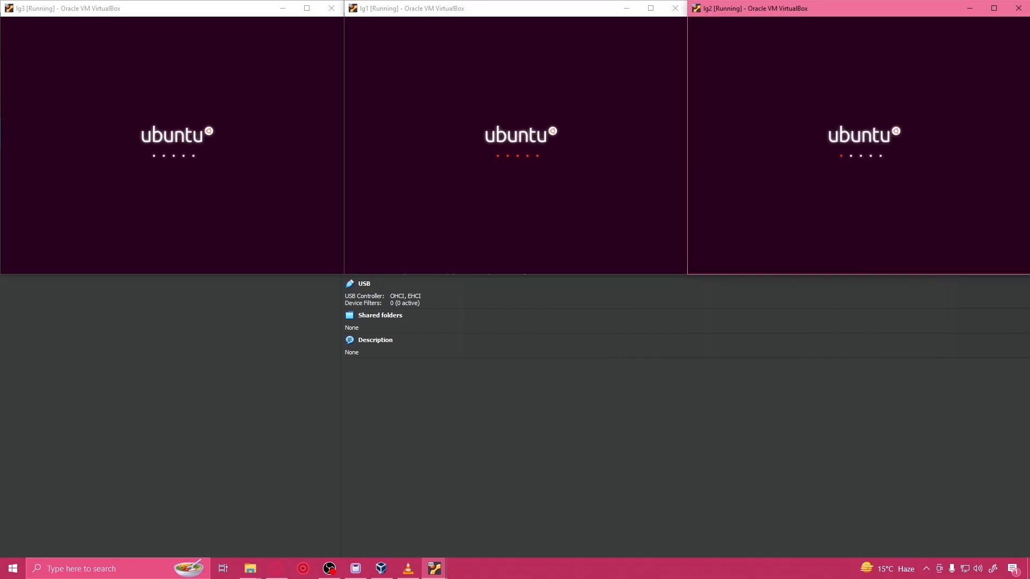
Step: Switch to VirtualBox Manager and create a host-only network in its network tools
click(214, 378)
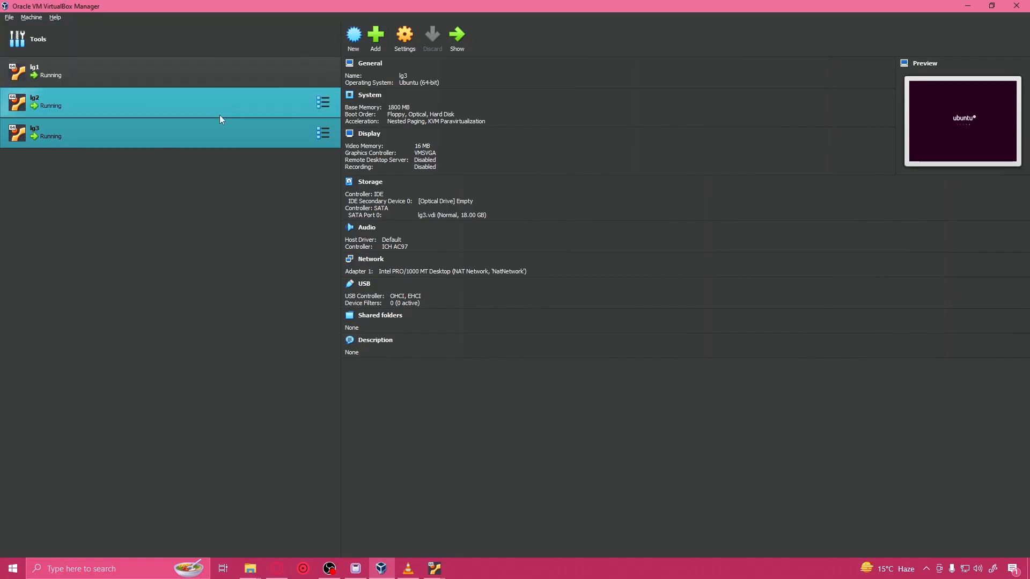
click(323, 40)
click(378, 107)
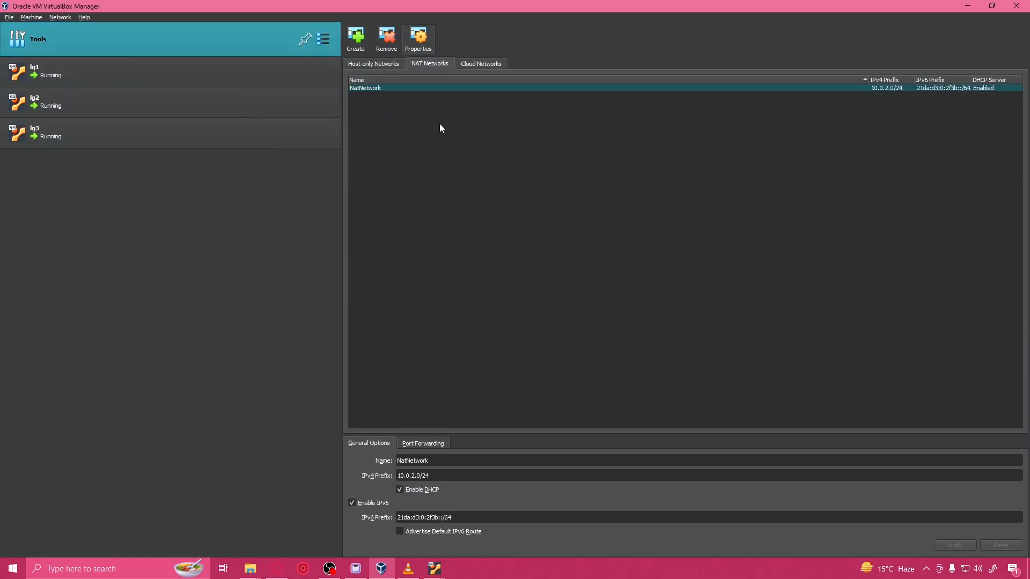
click(378, 65)
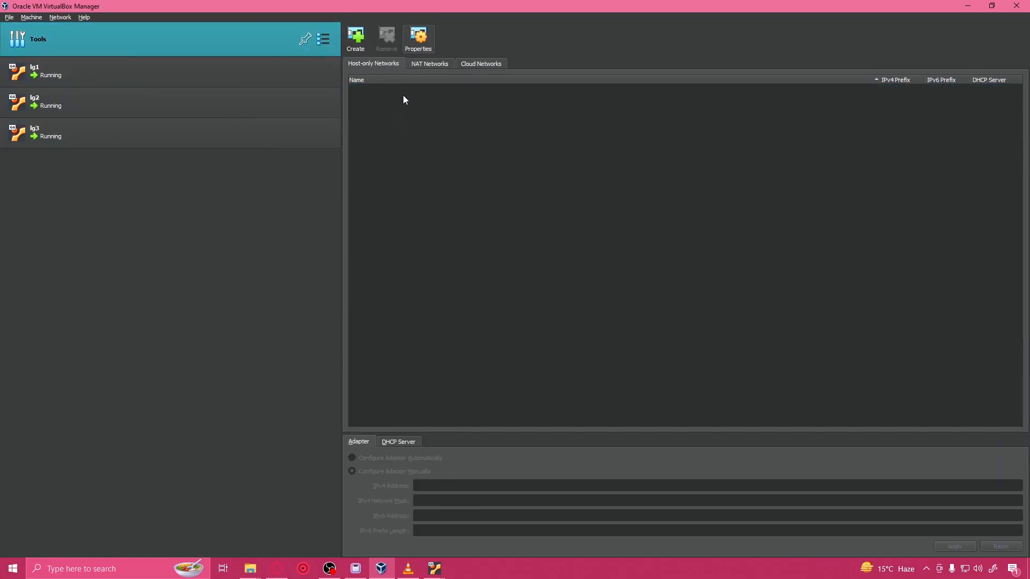
right_click(562, 249)
click(584, 240)
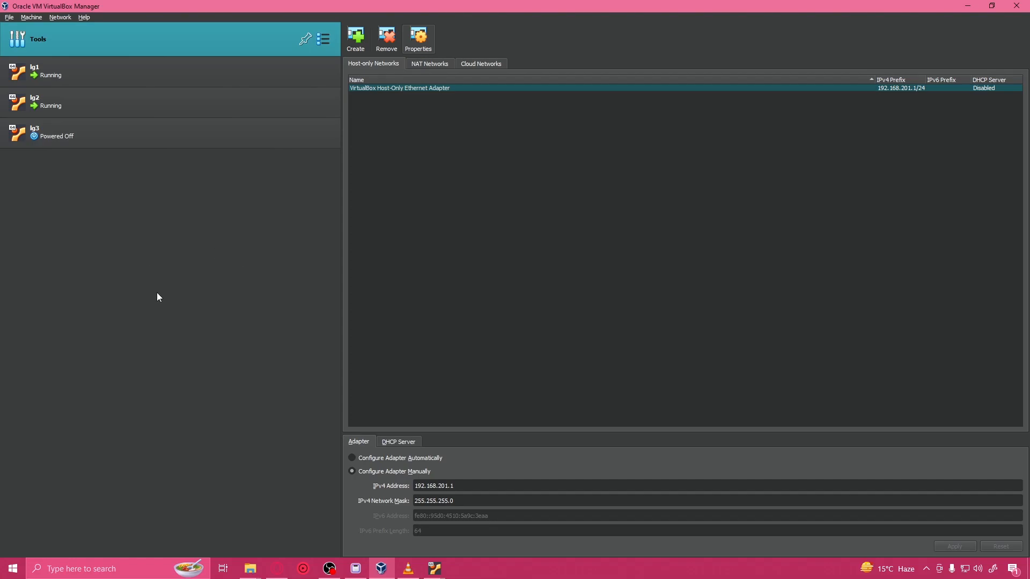
Step: Enable lg1's network Adapter 2 and attach it to Host-only Adapter with VirtualBox Host-Only Ethernet Adapter
click(178, 82)
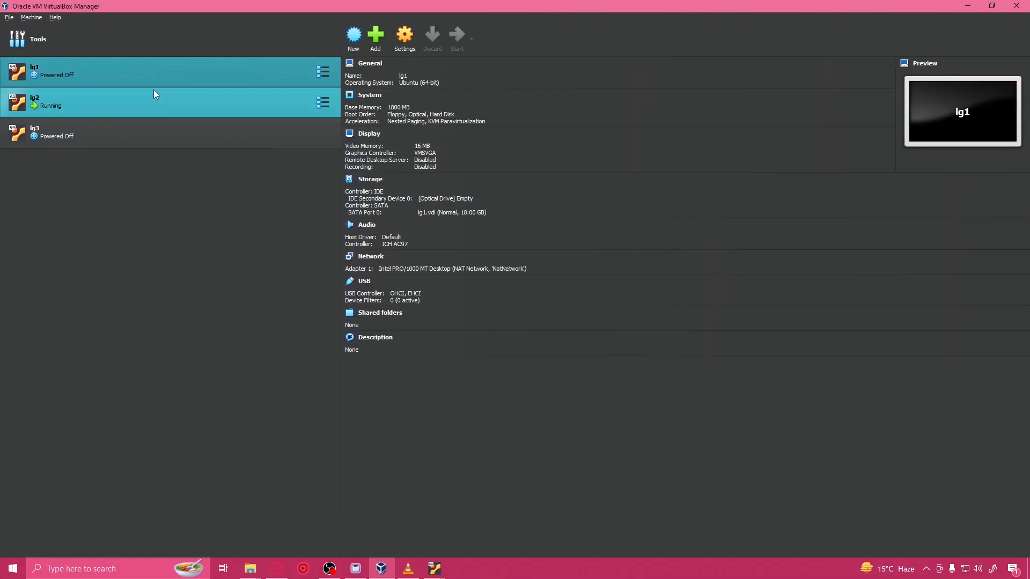
click(322, 71)
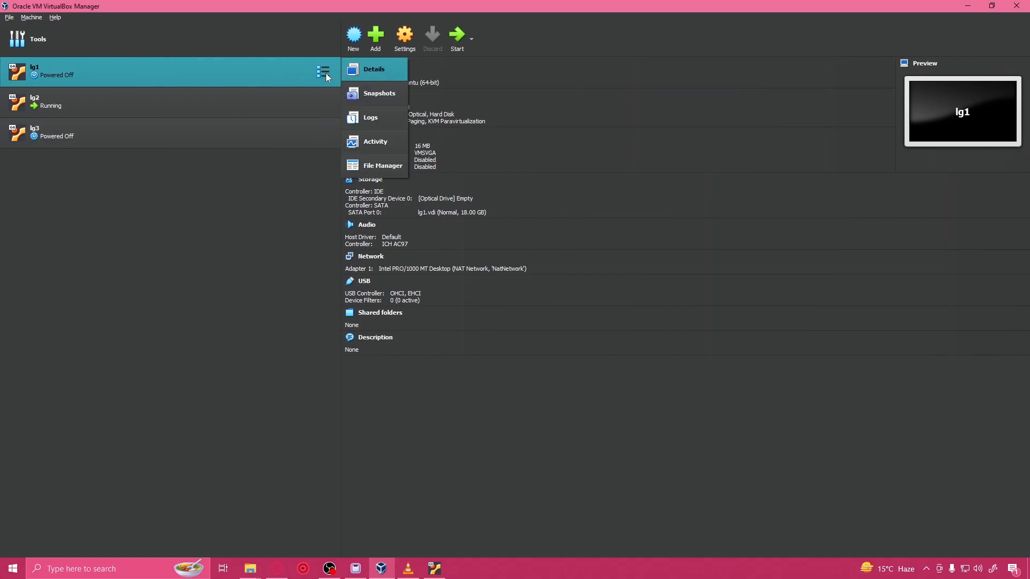
click(287, 187)
click(409, 35)
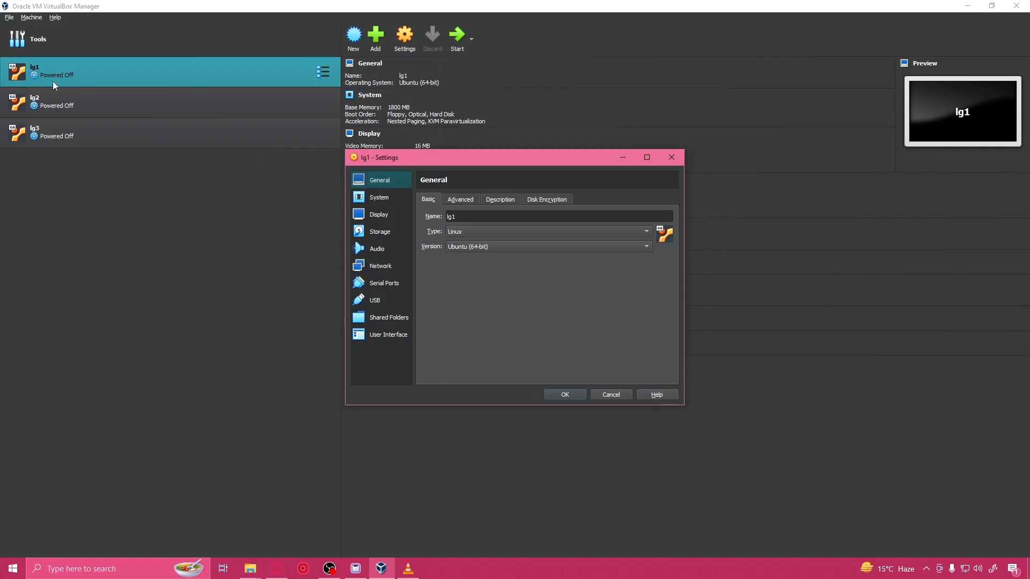
click(382, 266)
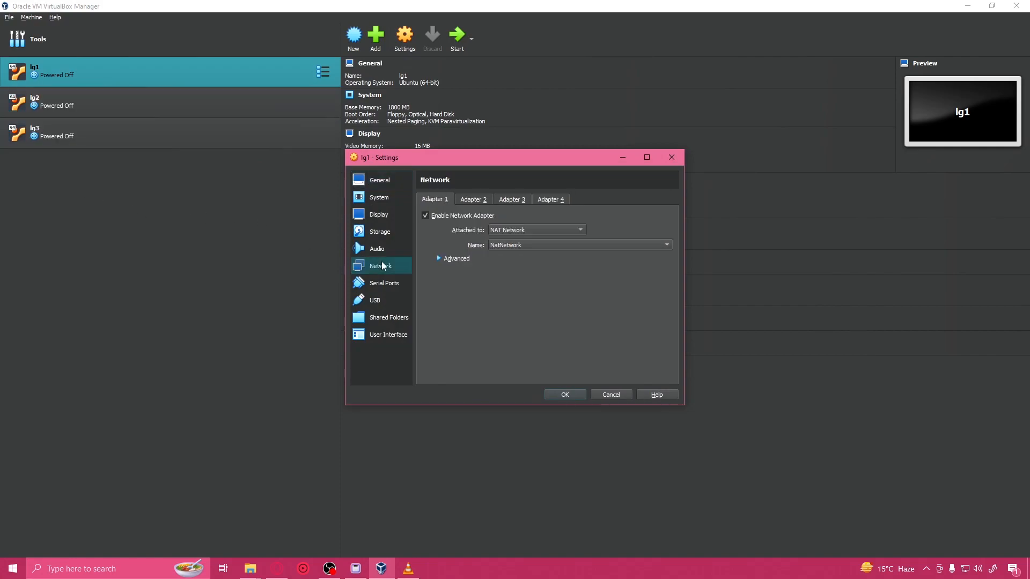
click(473, 200)
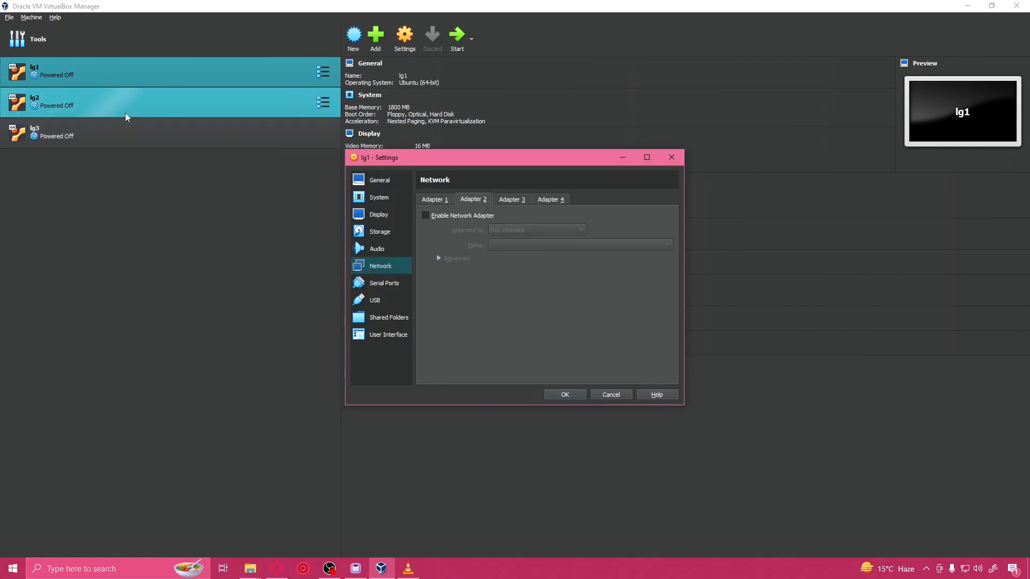
click(460, 216)
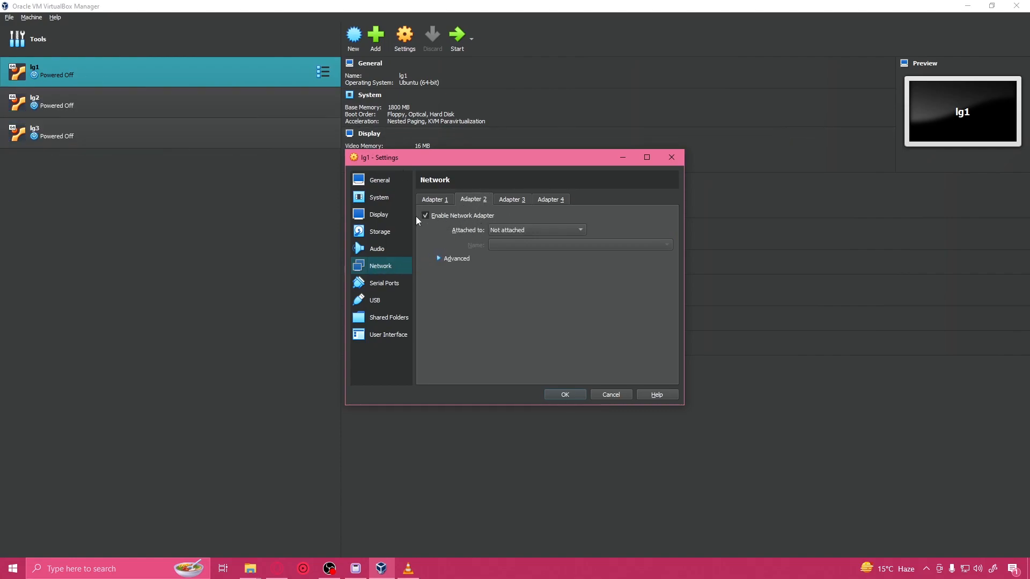
click(535, 229)
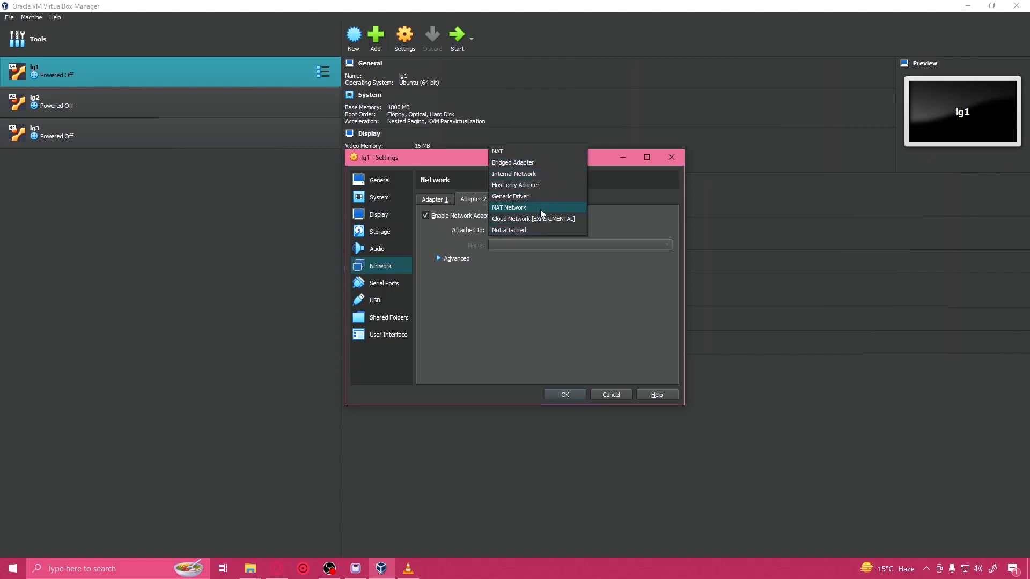
click(543, 186)
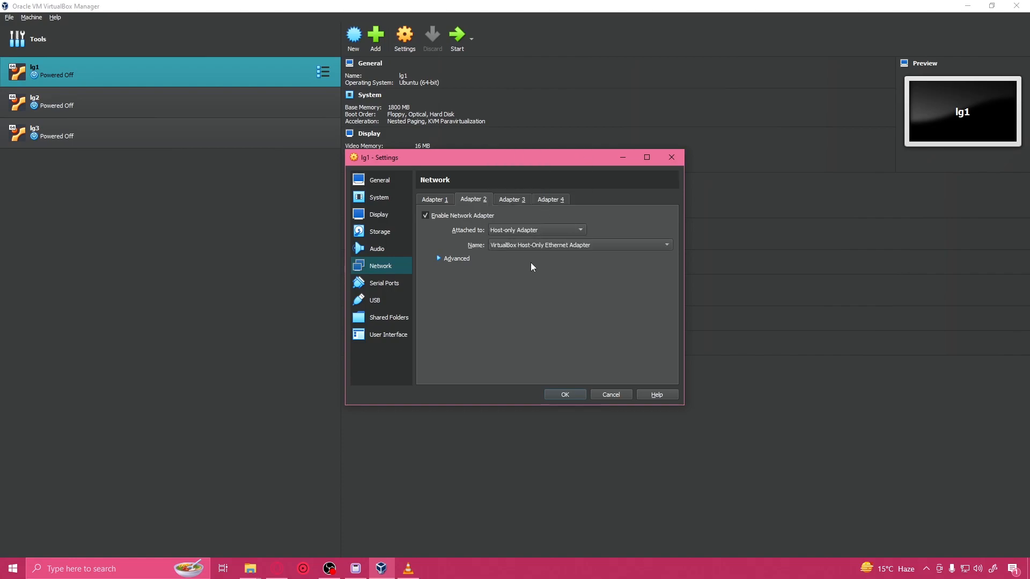
click(567, 394)
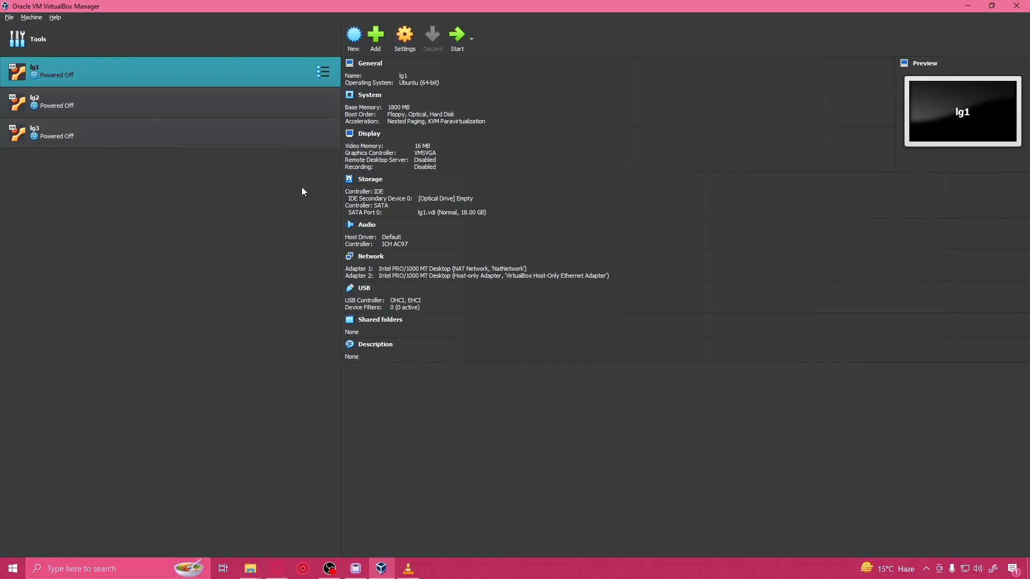
Step: Start the virtual machines lg1, lg2 and lg3, dismissing lg1's power-up error and starting lg1 again
click(155, 141)
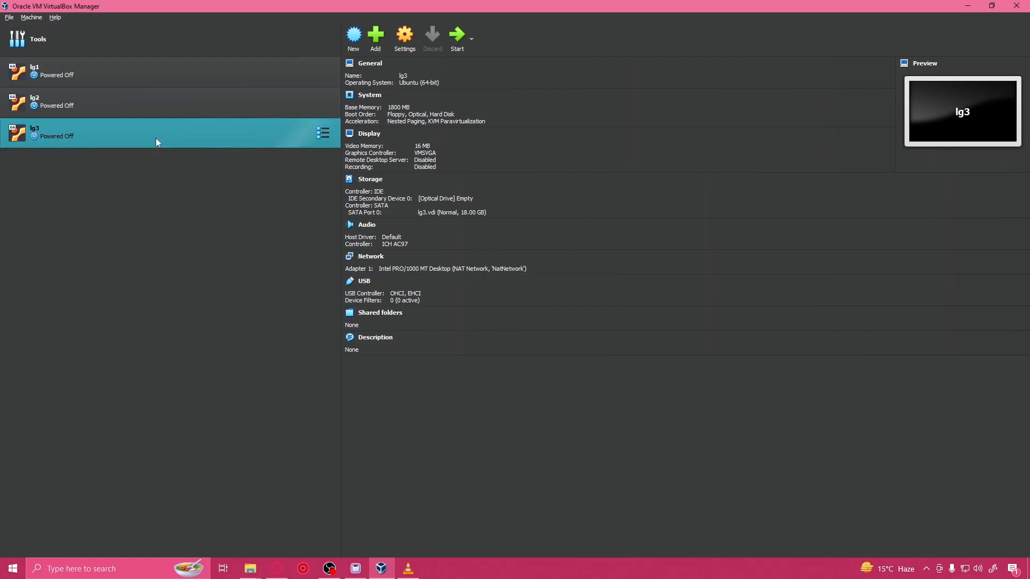
click(119, 79)
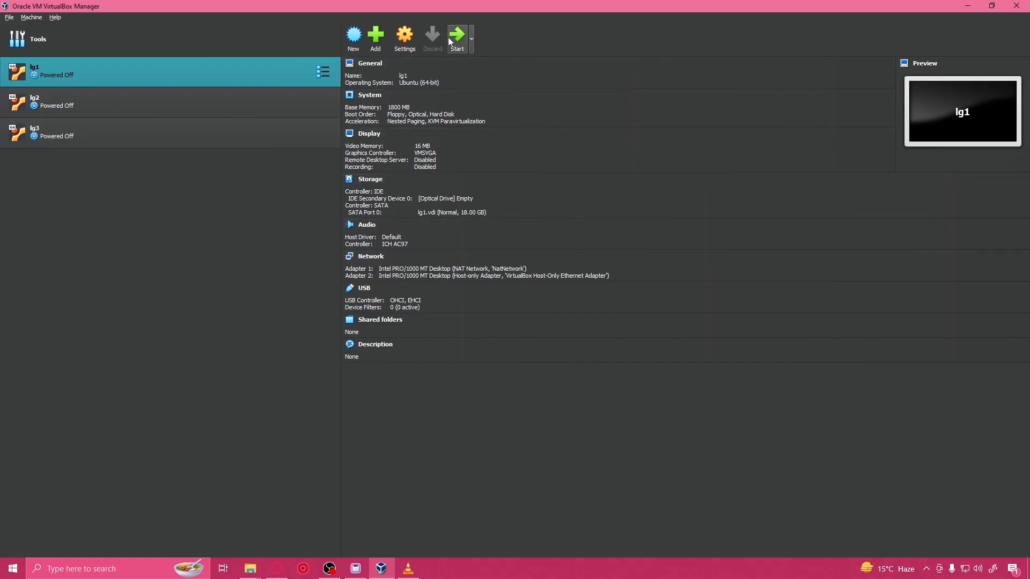
click(303, 97)
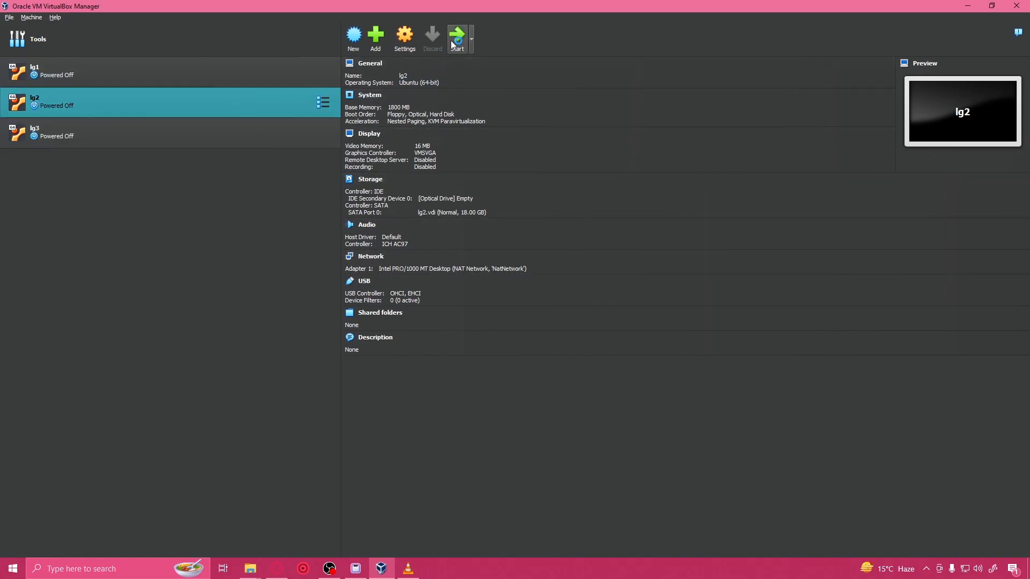
click(188, 133)
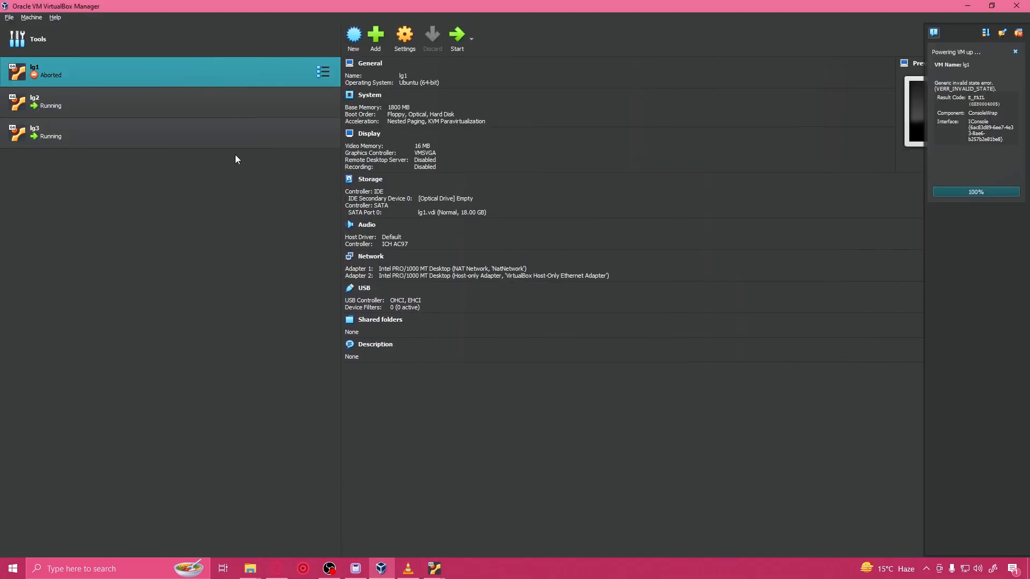
click(1019, 53)
click(457, 39)
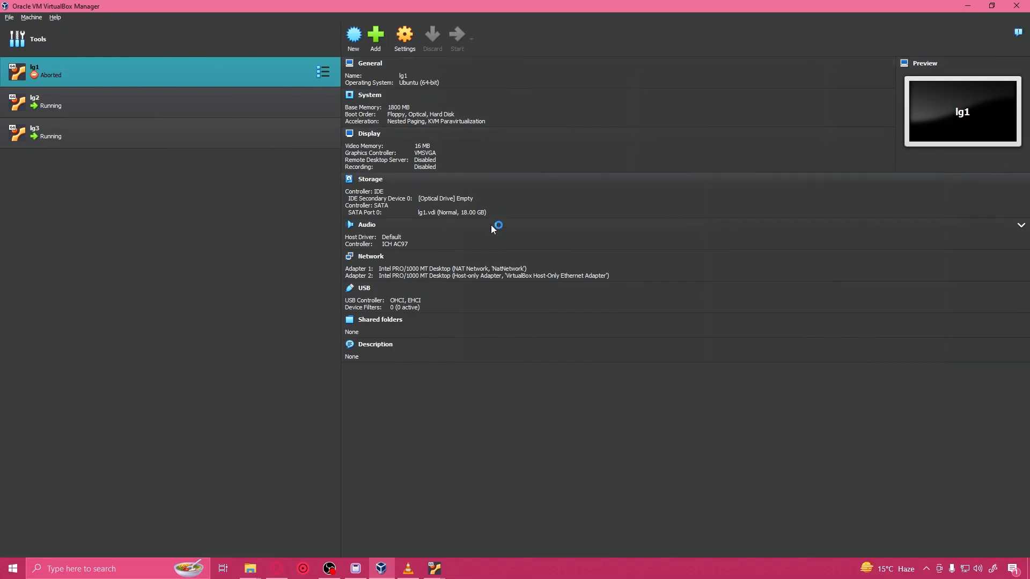
mouse_move(433, 569)
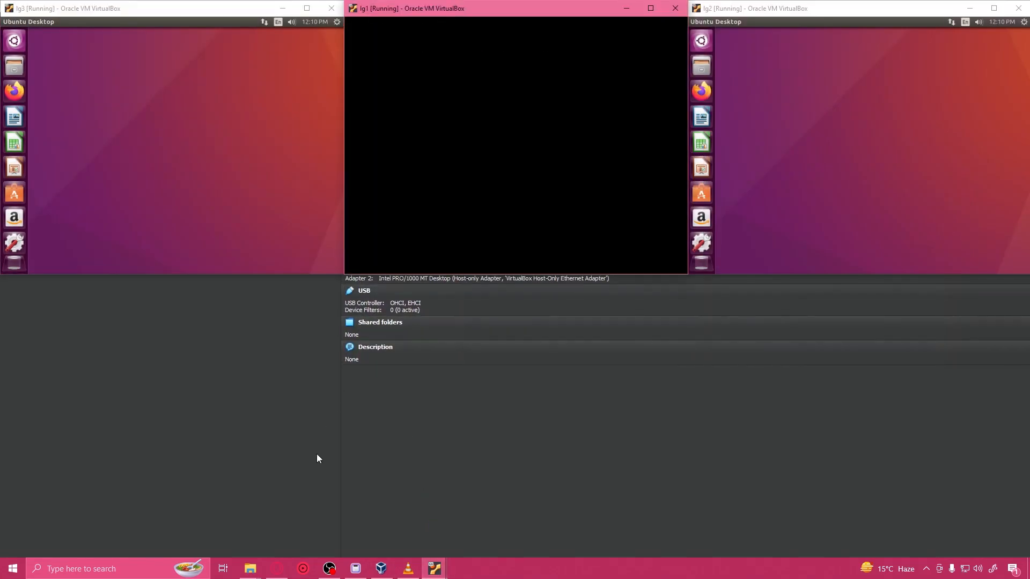
click(278, 563)
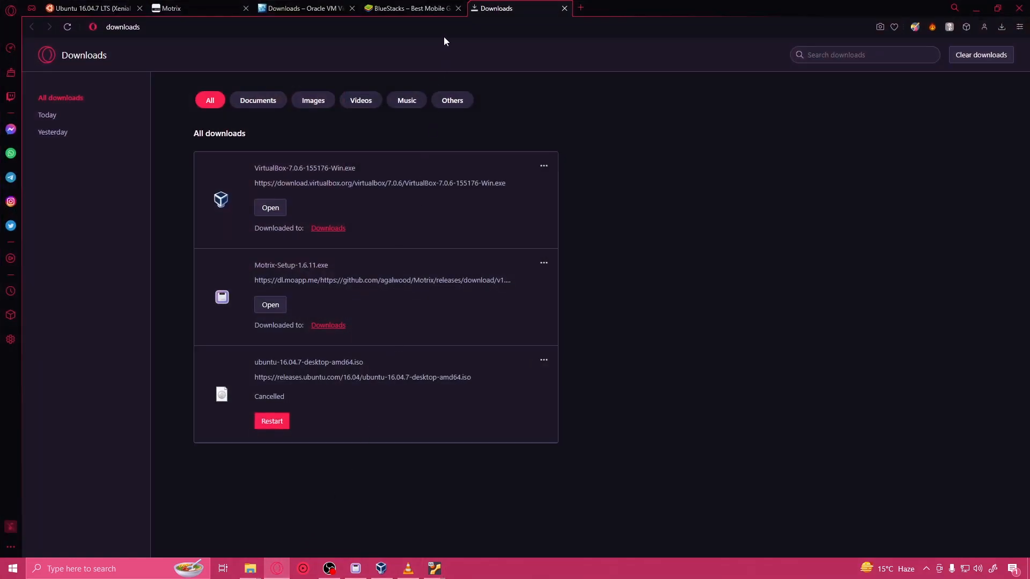
click(424, 11)
key(ctrl+l)
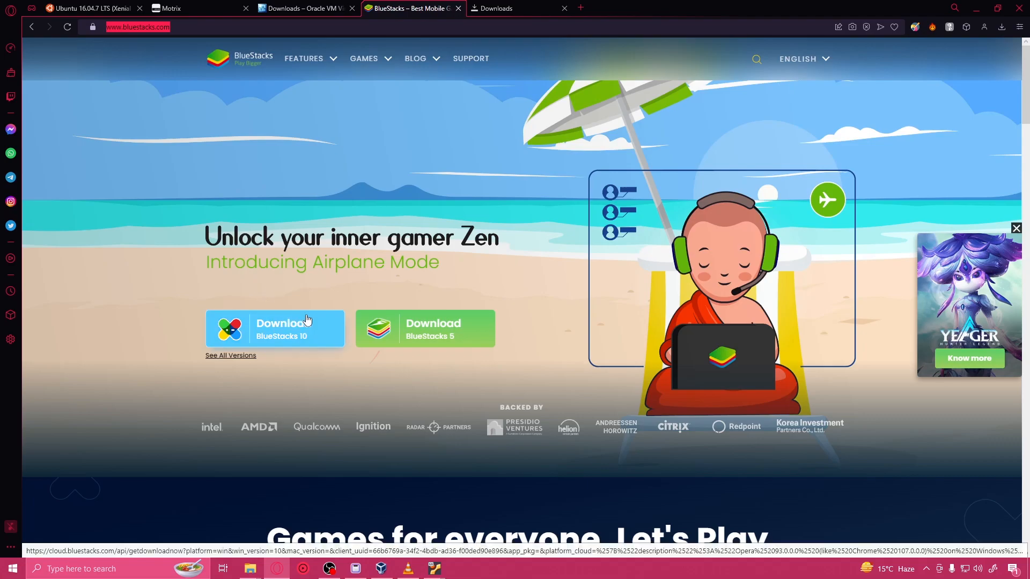
click(428, 334)
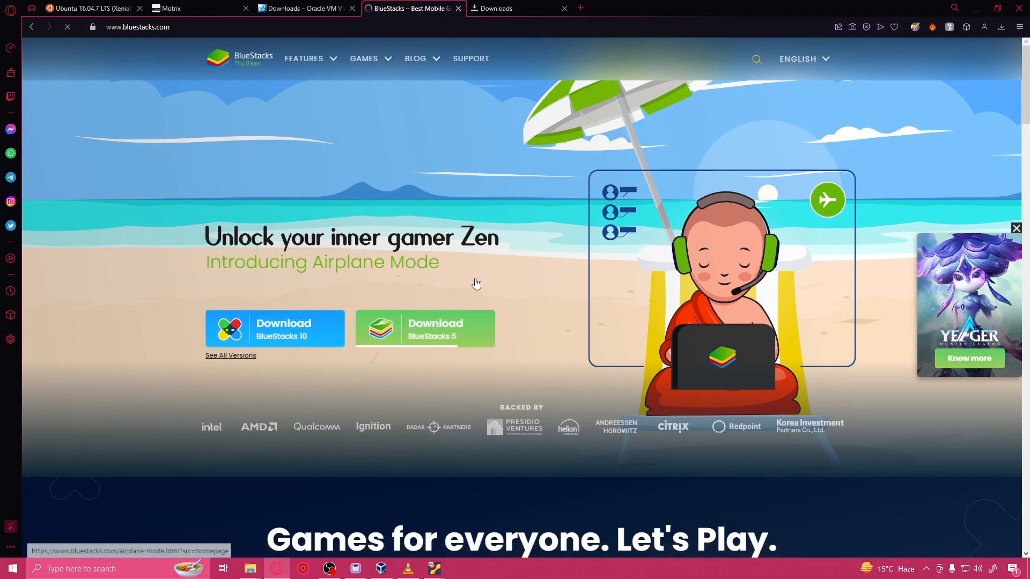
click(423, 271)
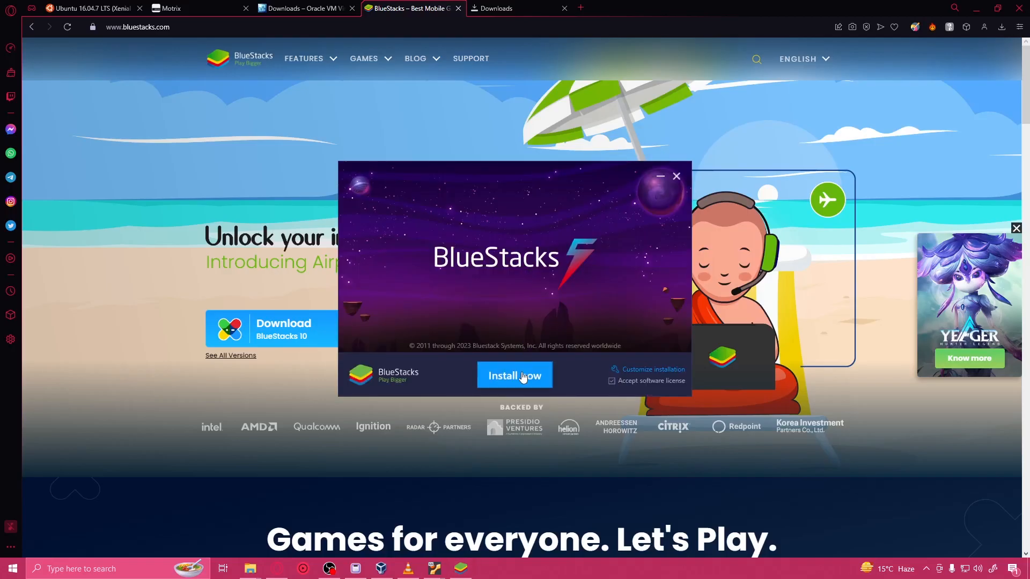
click(525, 376)
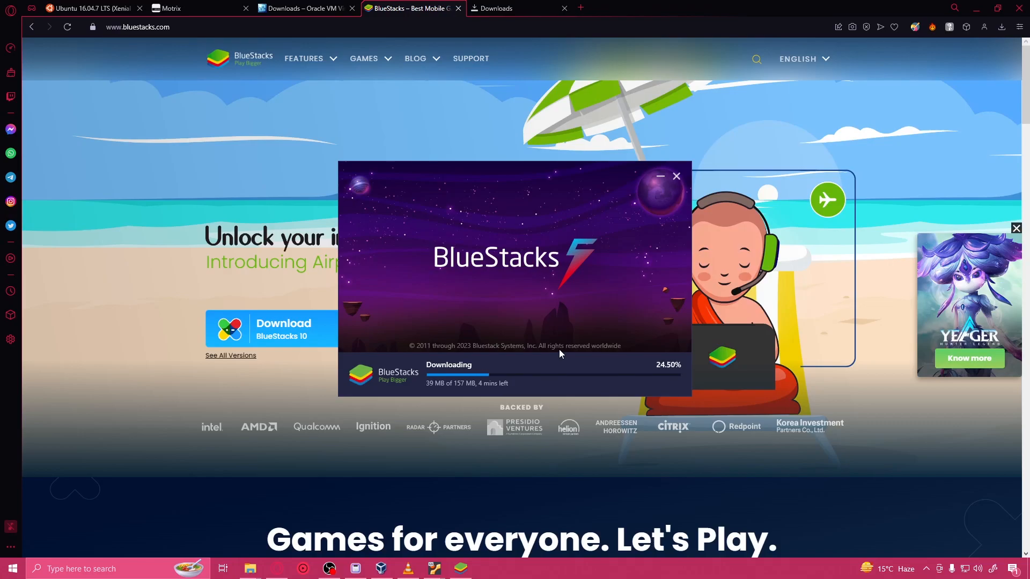
click(976, 8)
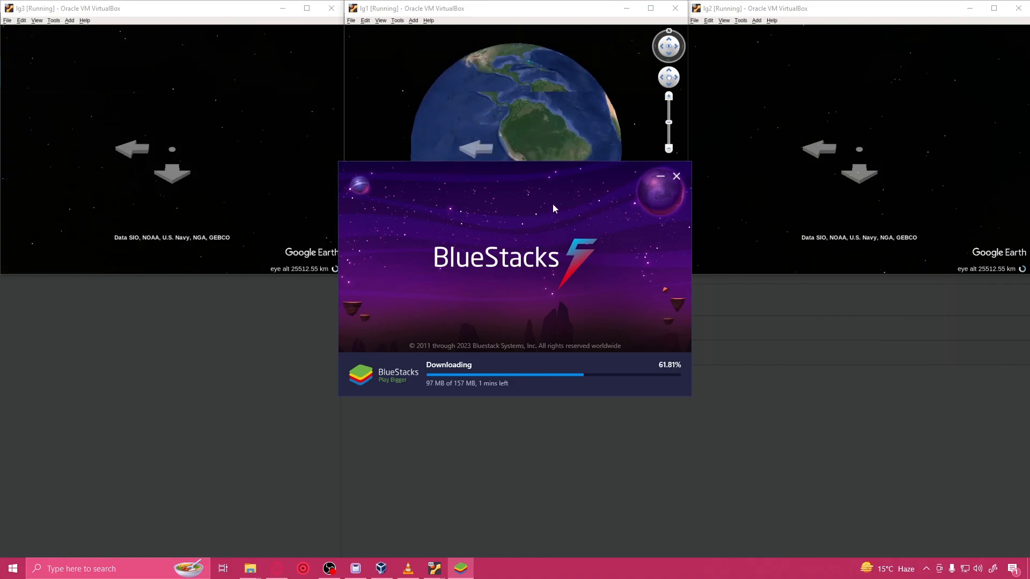
Step: Set the fly-to speed to 0.0010 in the navigation options of lg1's Google Earth and accept the memory cache notice
click(436, 30)
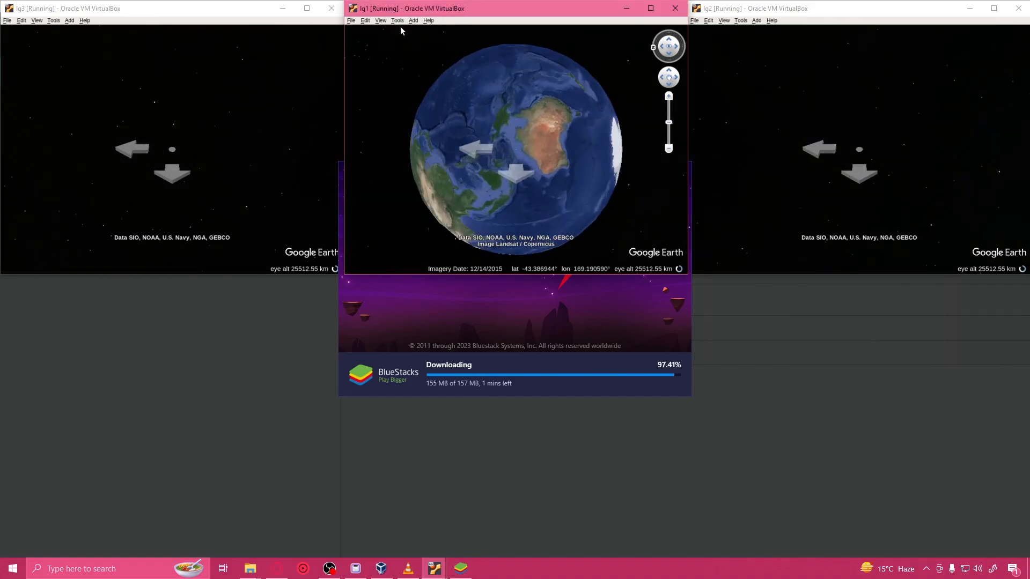
click(402, 22)
click(410, 96)
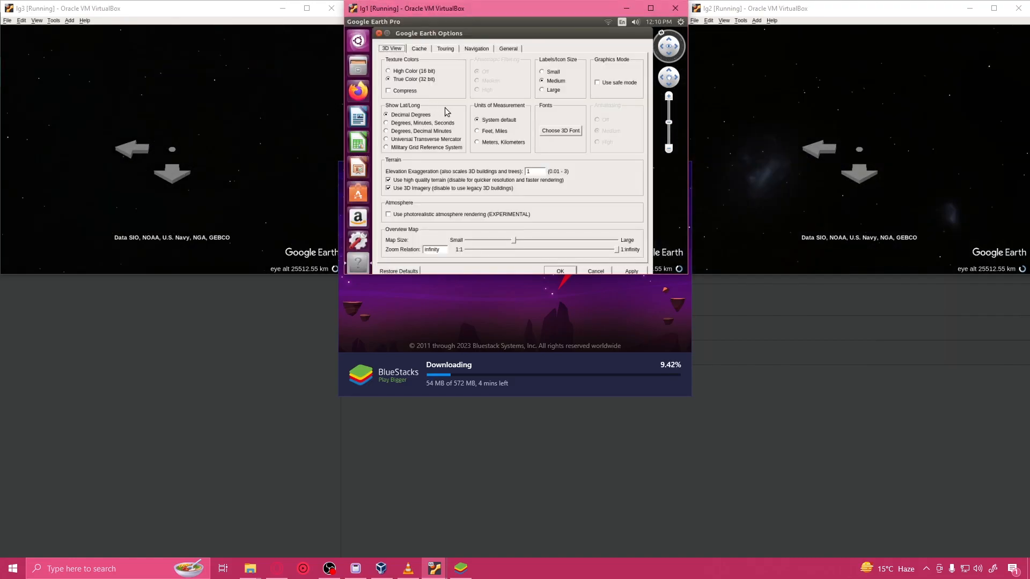
click(476, 49)
drag(471, 72, 465, 71)
click(631, 271)
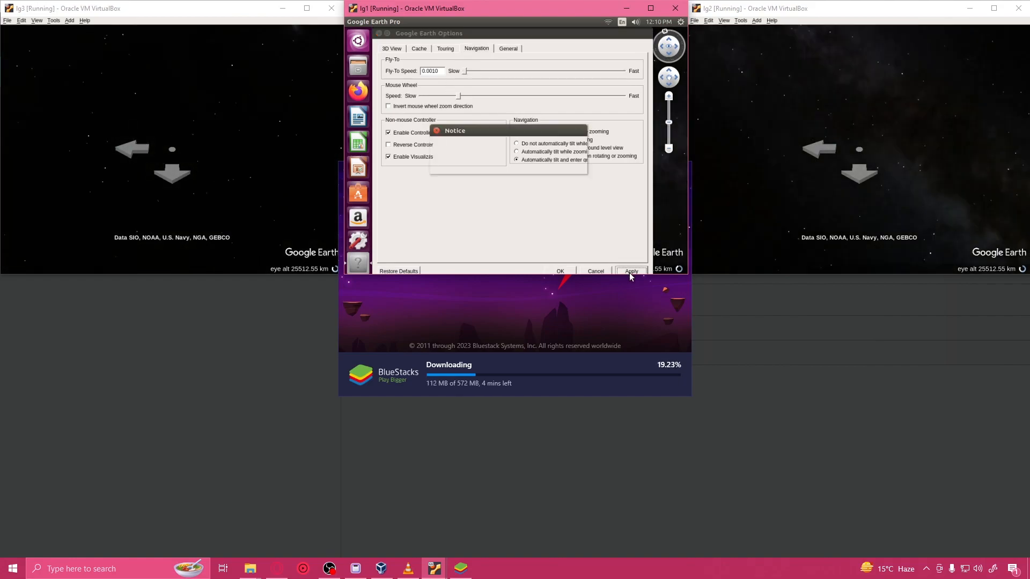
click(508, 164)
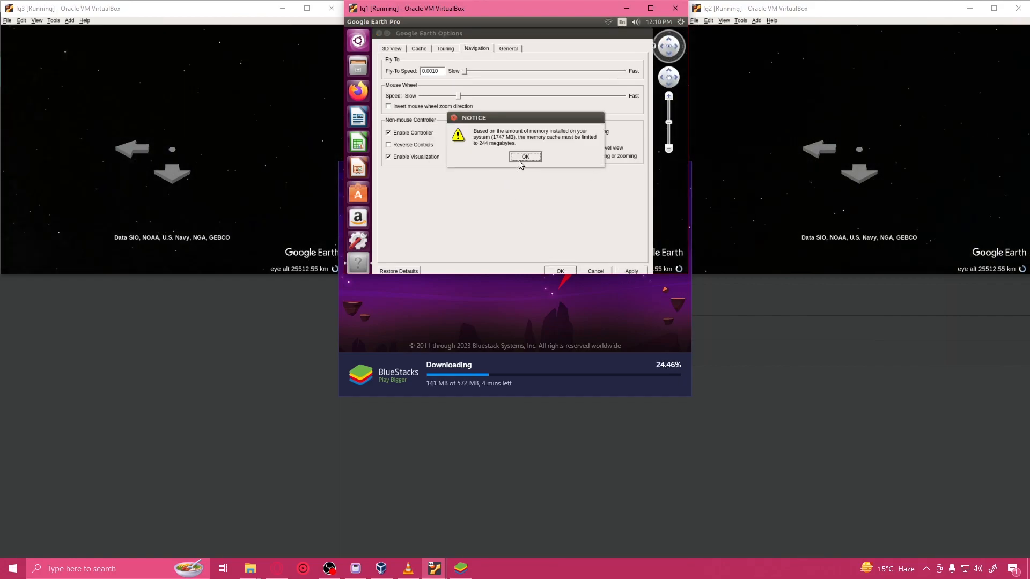
click(522, 159)
click(560, 271)
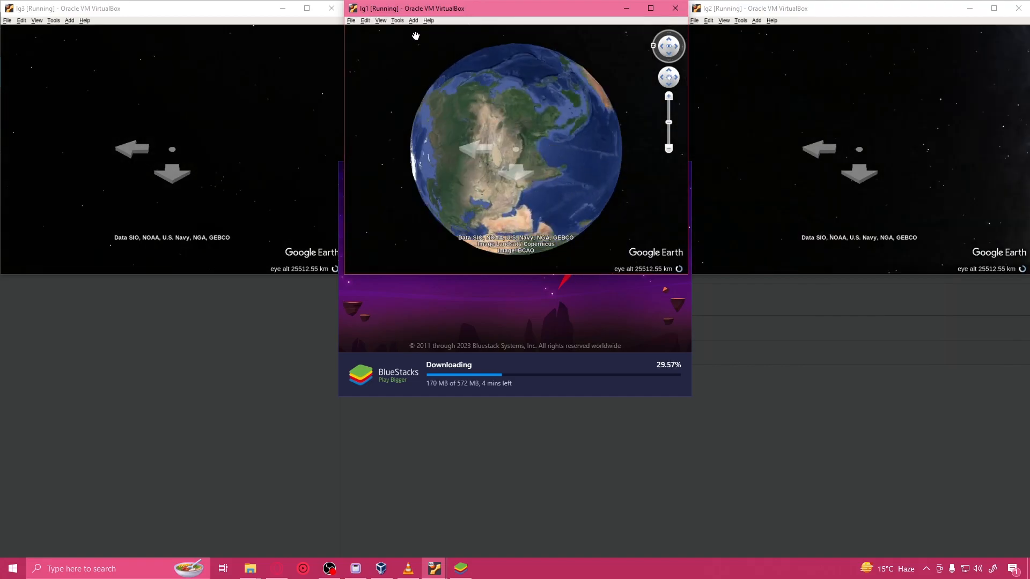
Step: Restore the default navigation options in lg1's Google Earth and apply them
click(397, 20)
click(427, 96)
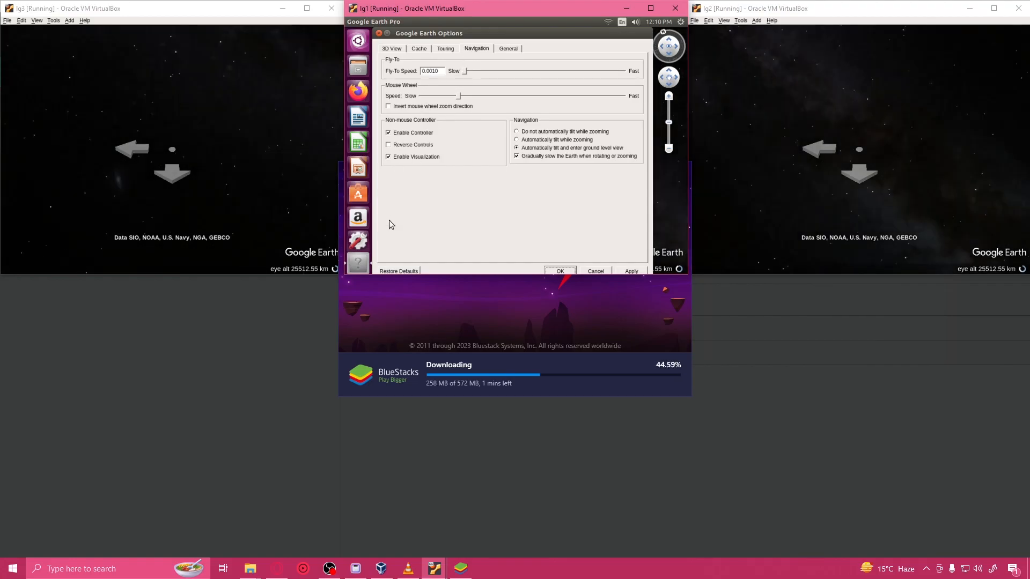
click(407, 269)
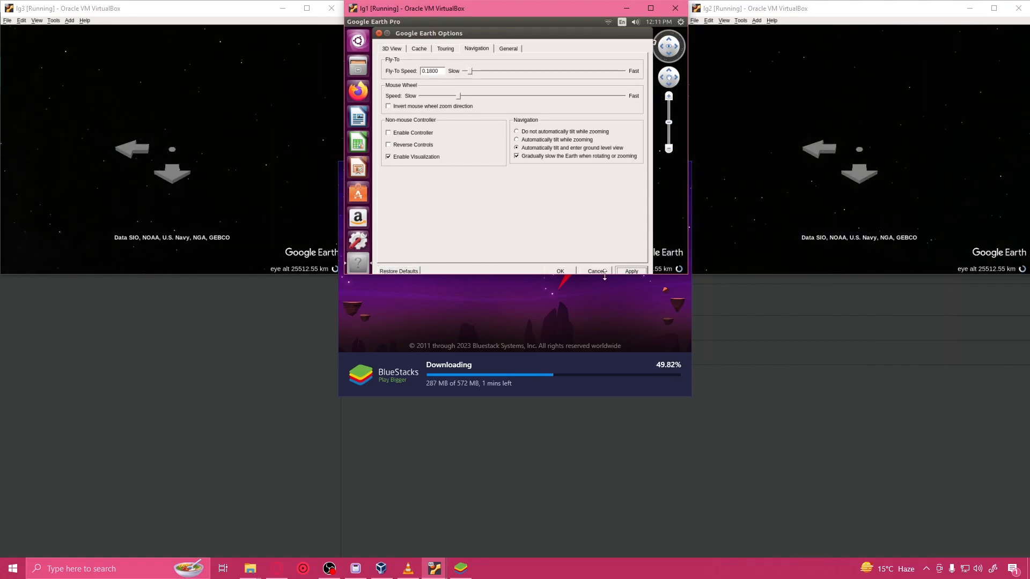
click(561, 271)
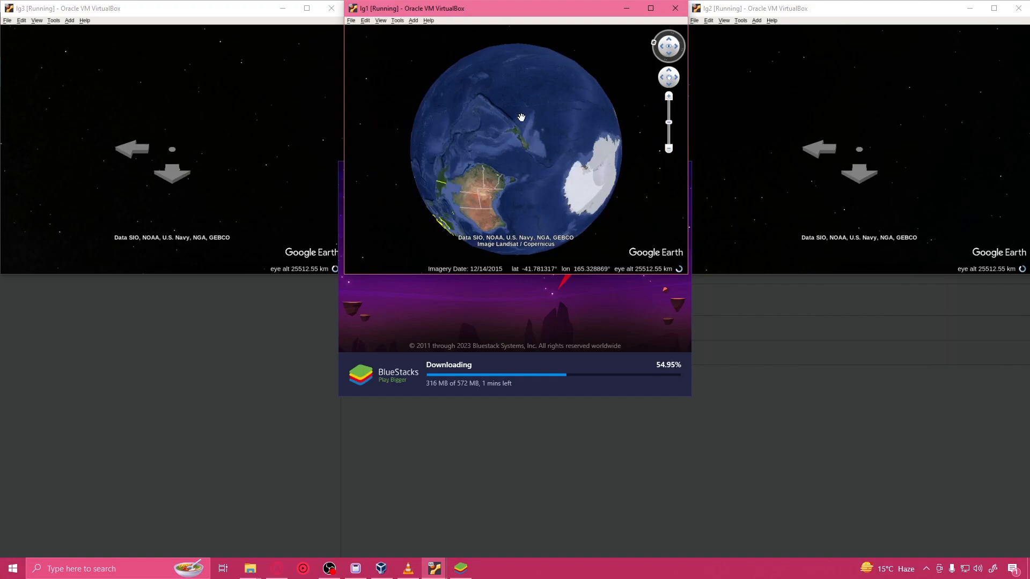
Step: Rotate the globe in lg1's Google Earth to show Asia and reset its orientation to north up
drag(528, 123, 446, 85)
drag(472, 138, 543, 232)
drag(545, 123, 591, 204)
drag(528, 140, 638, 154)
drag(526, 118, 641, 117)
drag(577, 119, 585, 186)
drag(456, 96, 471, 183)
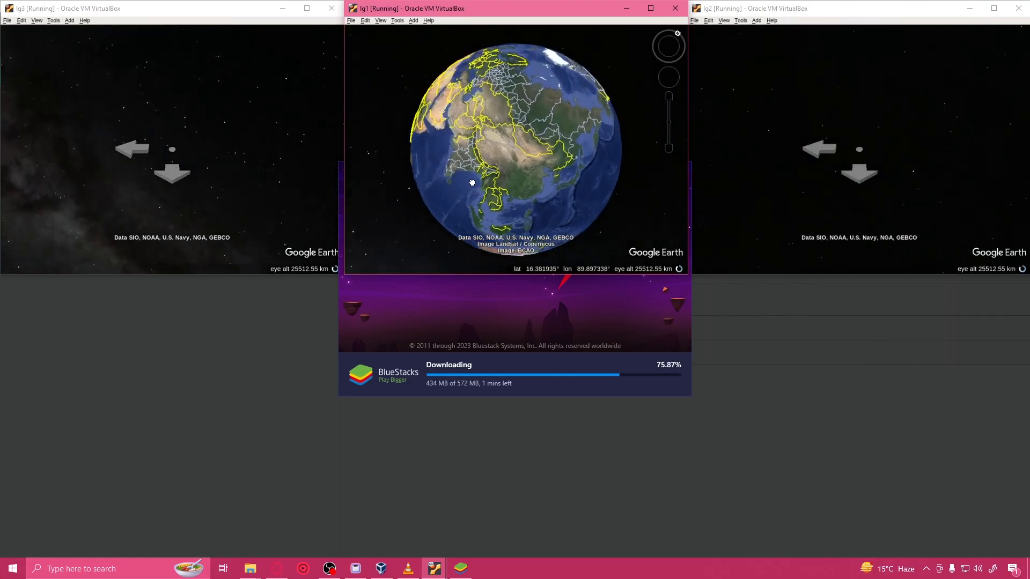
click(677, 34)
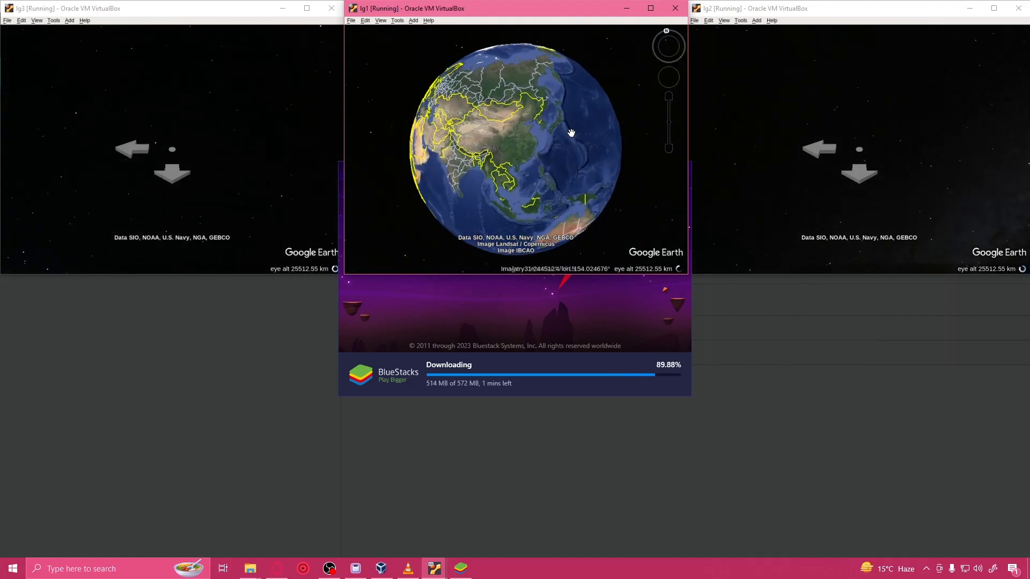
Step: Move the BlueStacks installer window clear of lg1, and examine lg1's network interfaces by running ifconfig in a terminal
click(616, 395)
drag(513, 176, 513, 292)
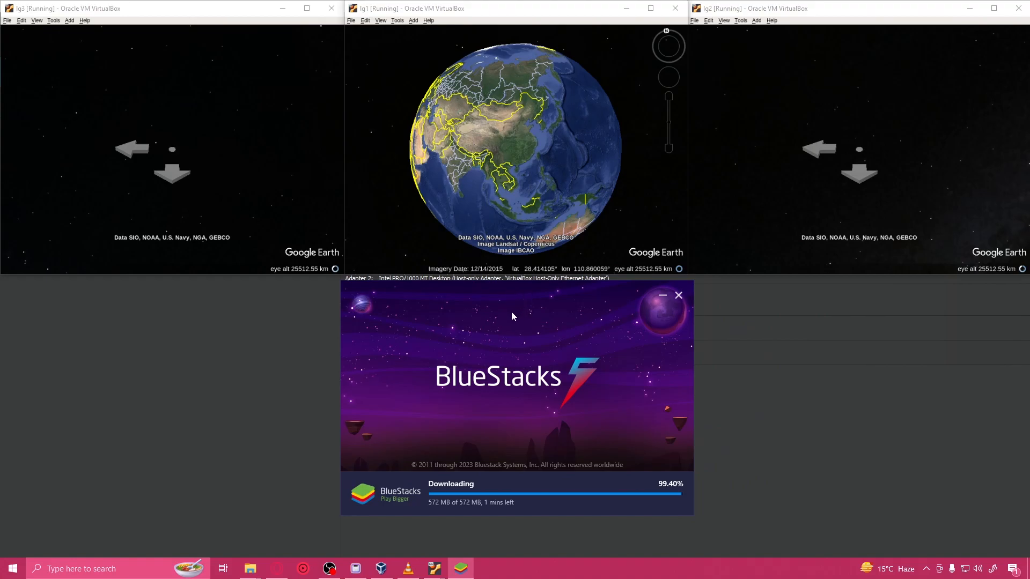
click(621, 99)
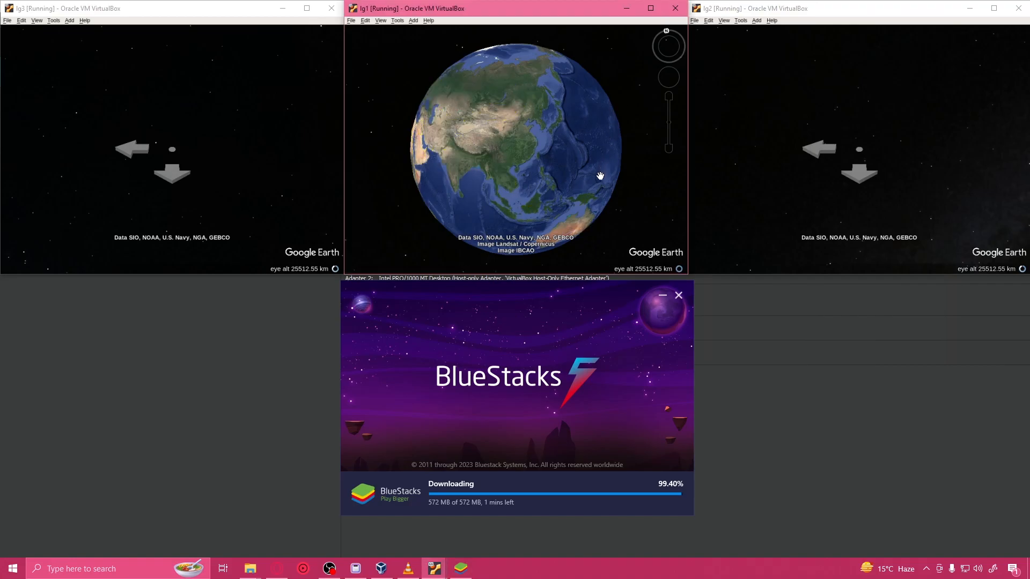
key(ctrl+alt+t)
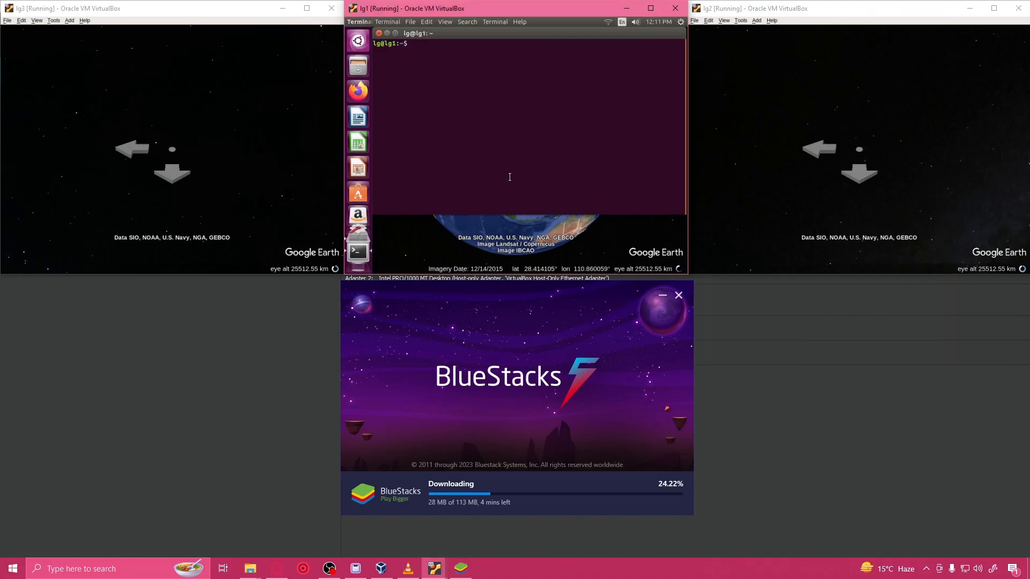
text(ifconfig)
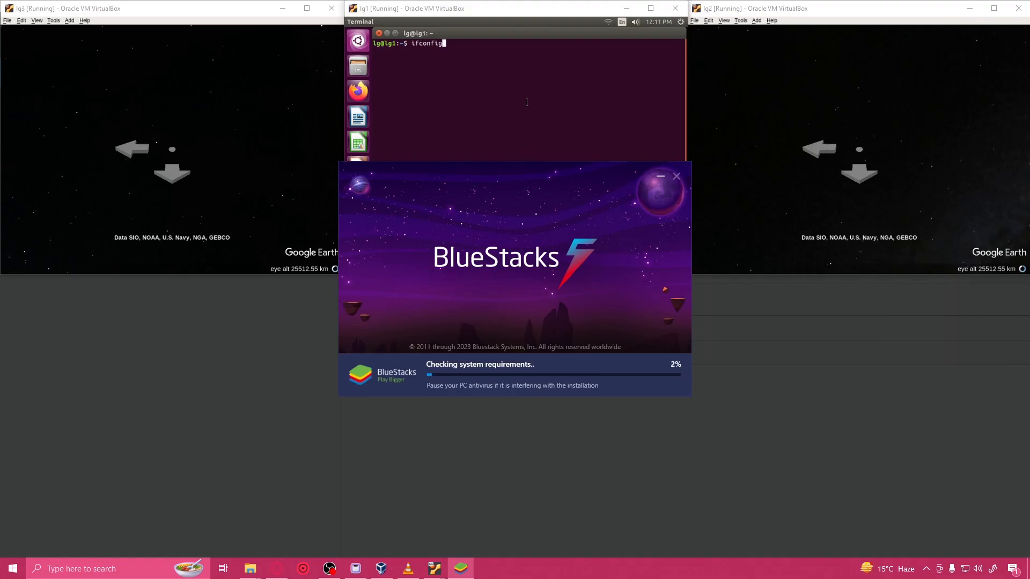
click(511, 77)
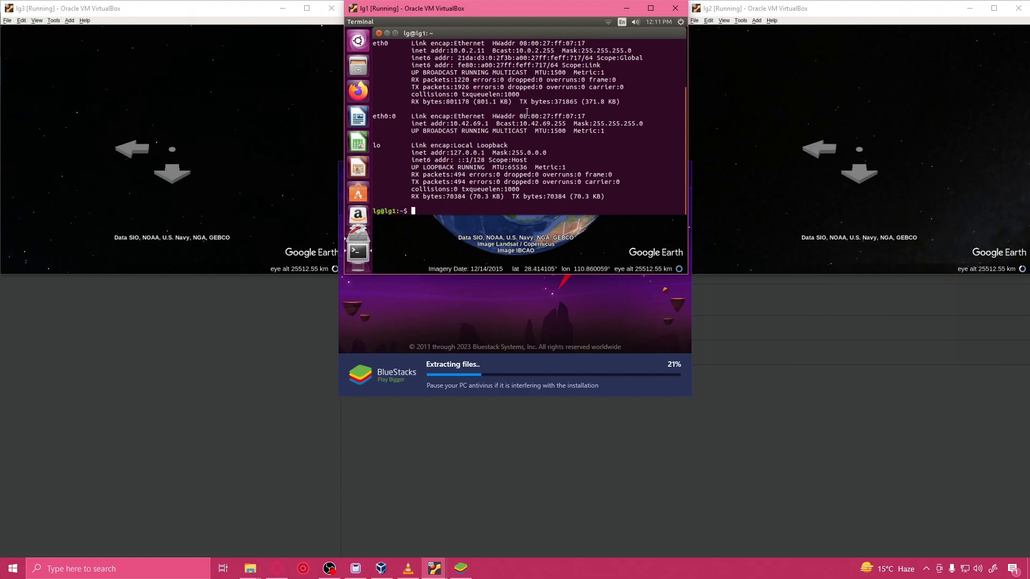
scroll(526, 113, up, 3)
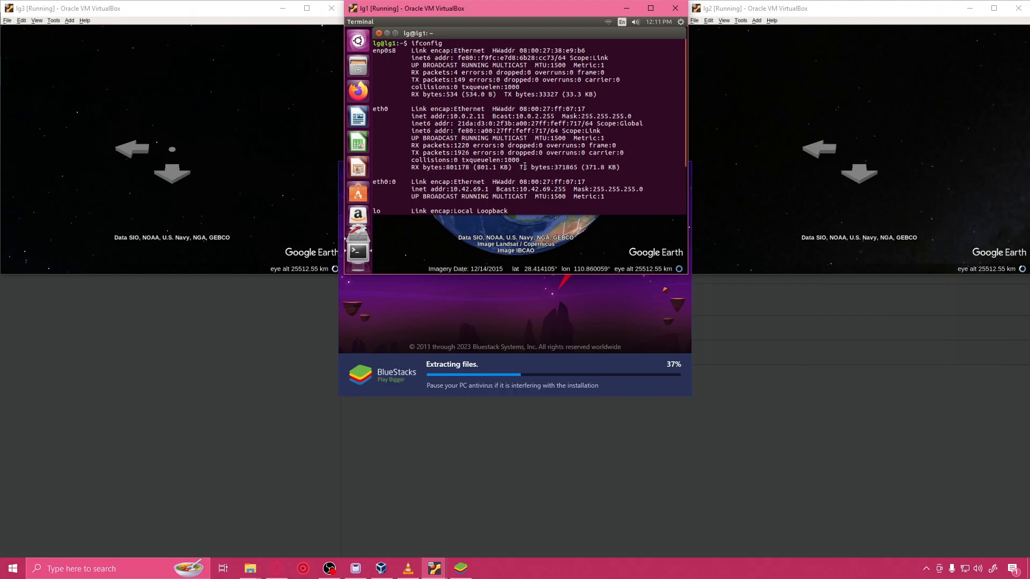
scroll(524, 167, down, 3)
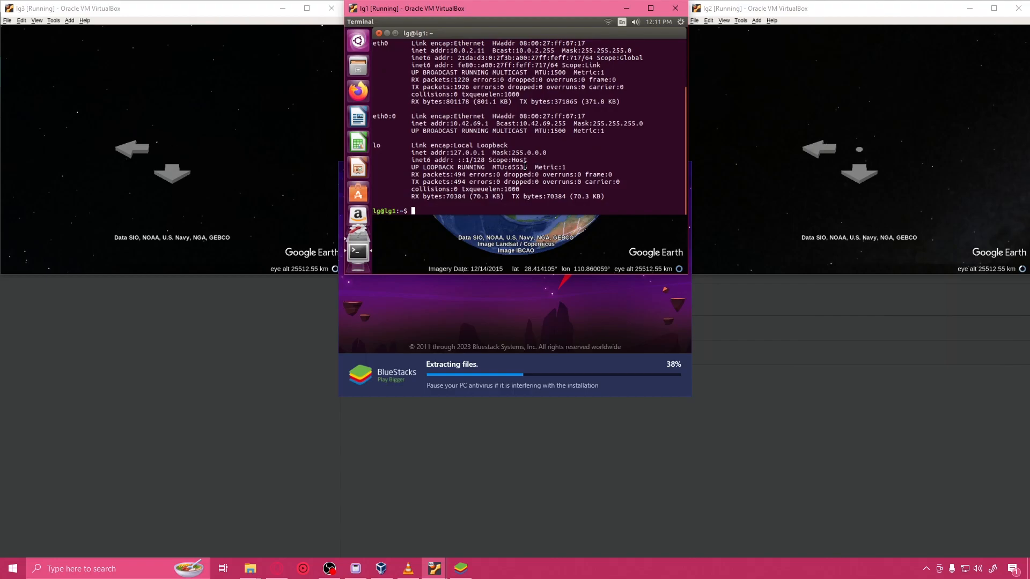
scroll(524, 167, up, 3)
Step: Switch to VirtualBox Manager and check the host-only network's adapter properties and lg1's settings
click(298, 315)
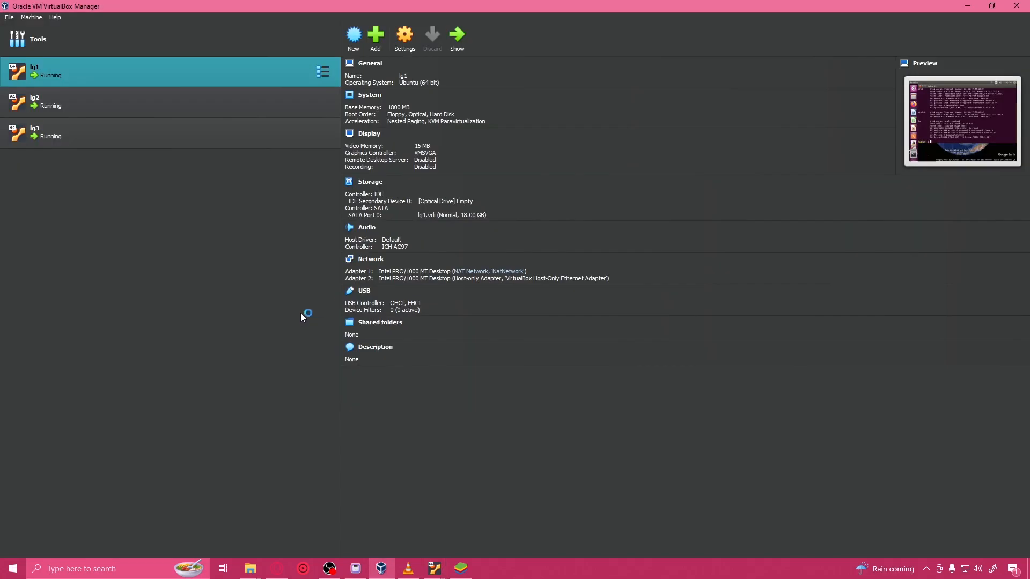
click(323, 43)
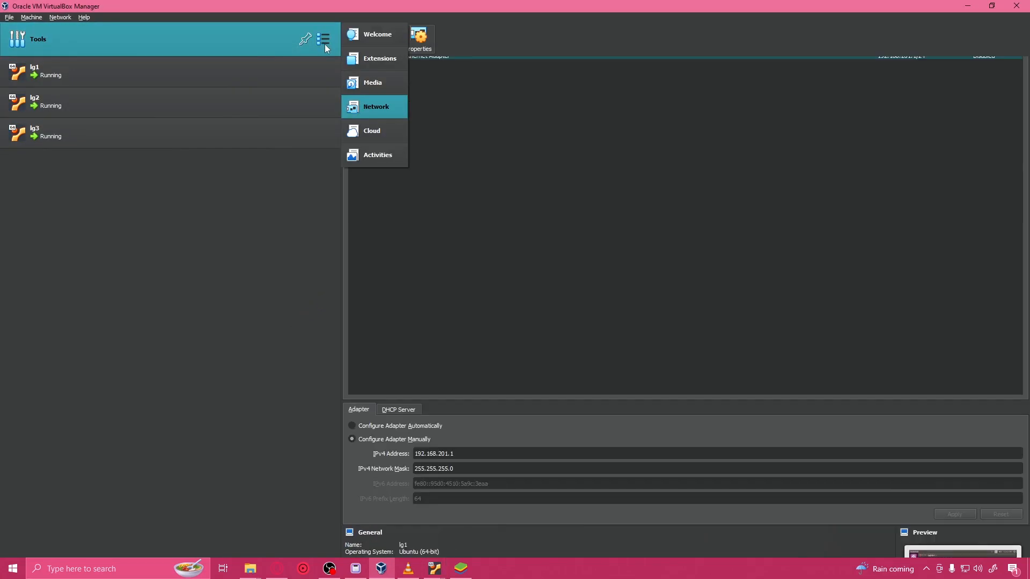
click(407, 279)
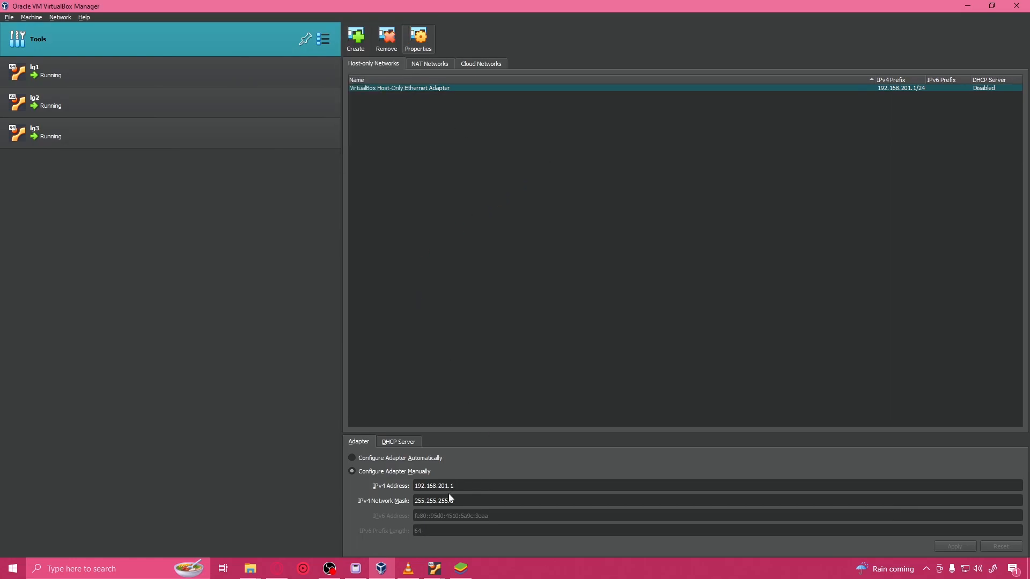
click(323, 71)
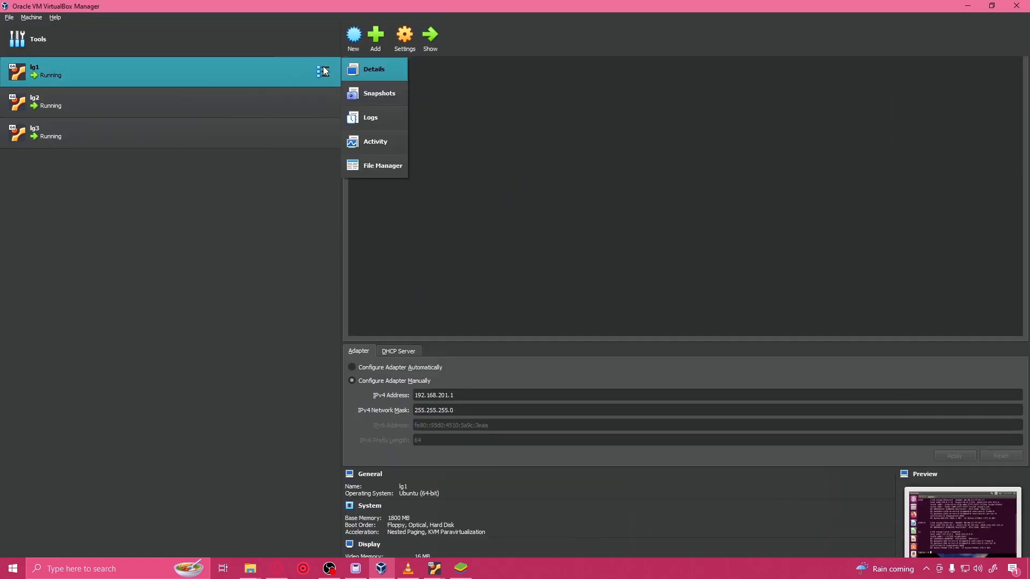
click(405, 37)
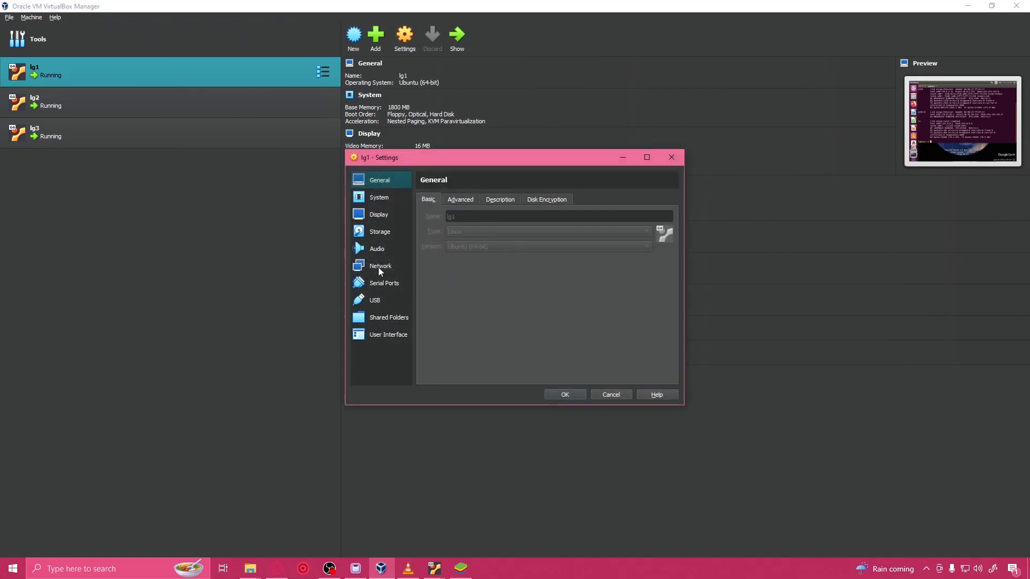
click(563, 395)
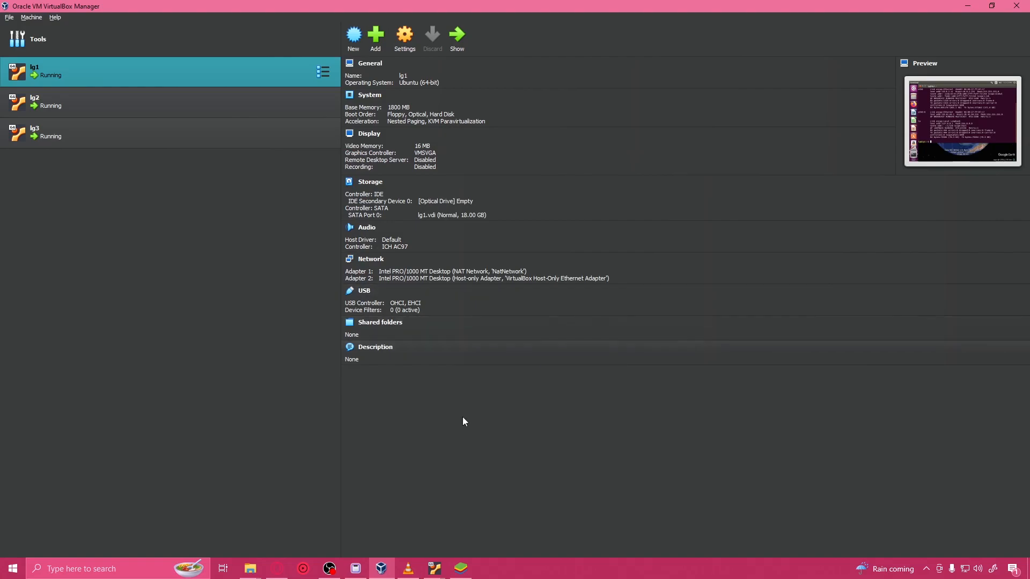
Step: Bring the lg1, lg3 and lg2 virtual machine windows to the front of VirtualBox Manager
click(436, 569)
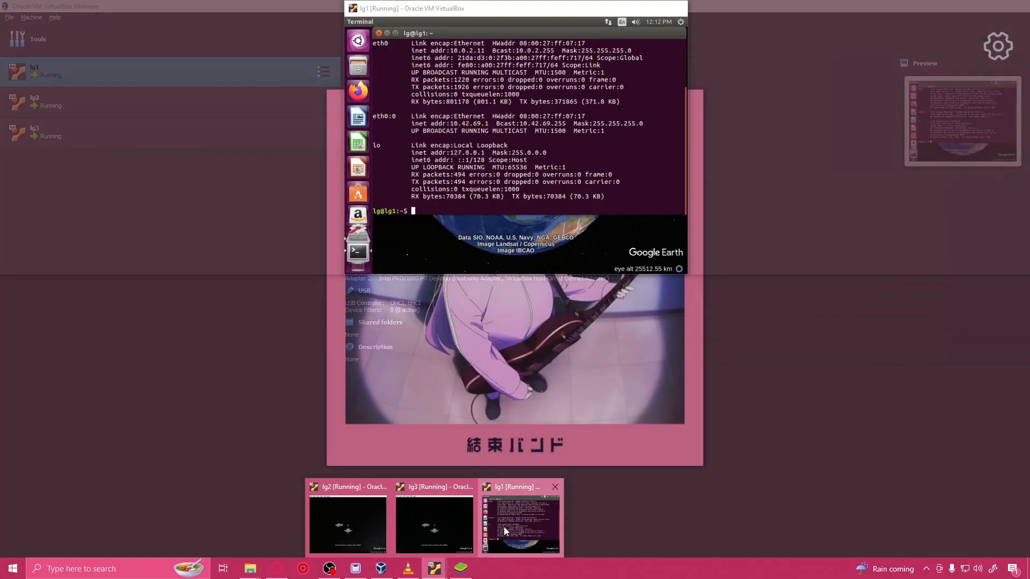
click(503, 527)
mouse_move(440, 577)
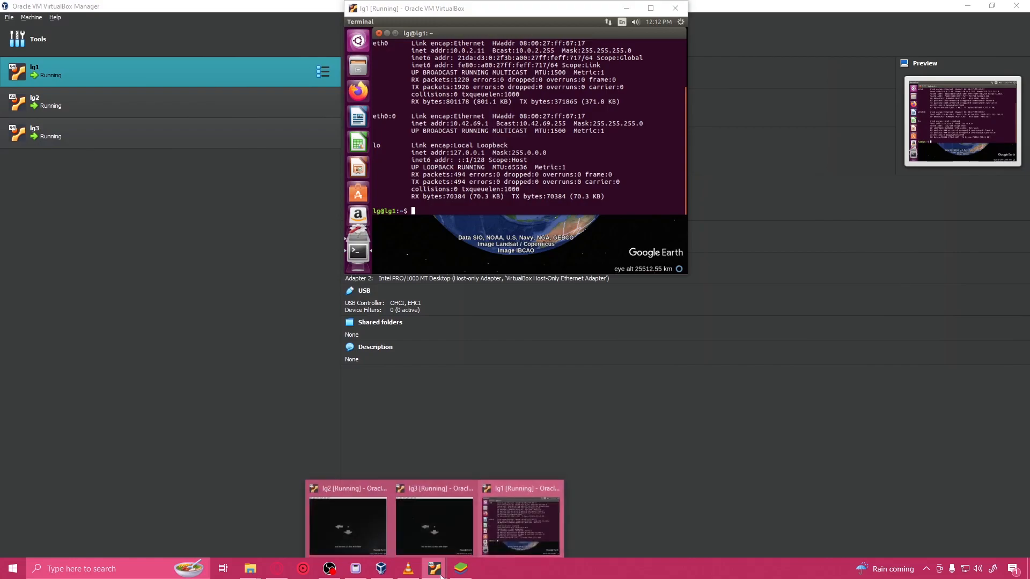
click(411, 525)
click(367, 517)
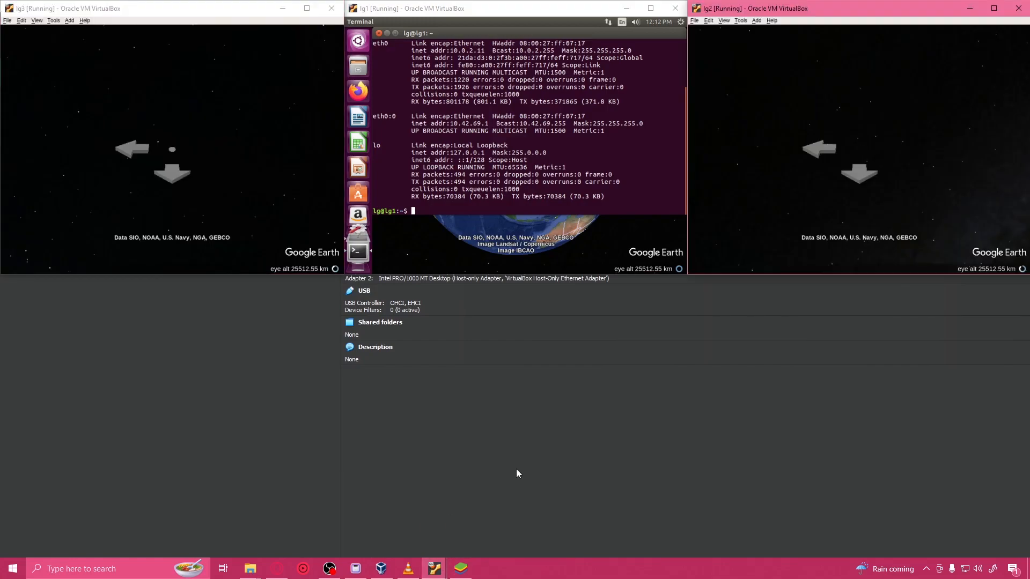
Step: Switch to the BlueStacks 5 installer, check its installation progress and reposition its window
click(463, 577)
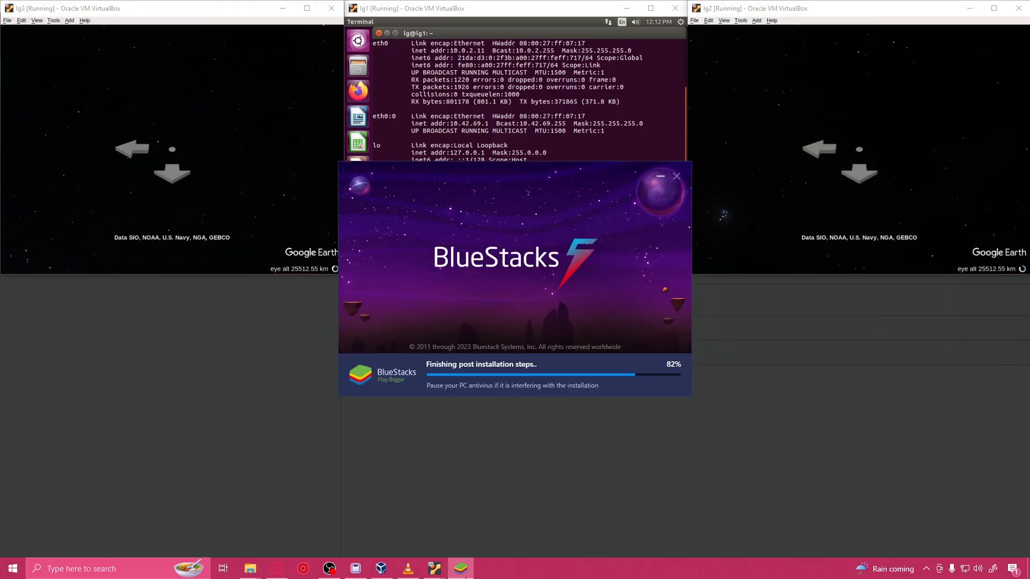
drag(493, 161, 556, 276)
click(574, 252)
drag(539, 166, 528, 140)
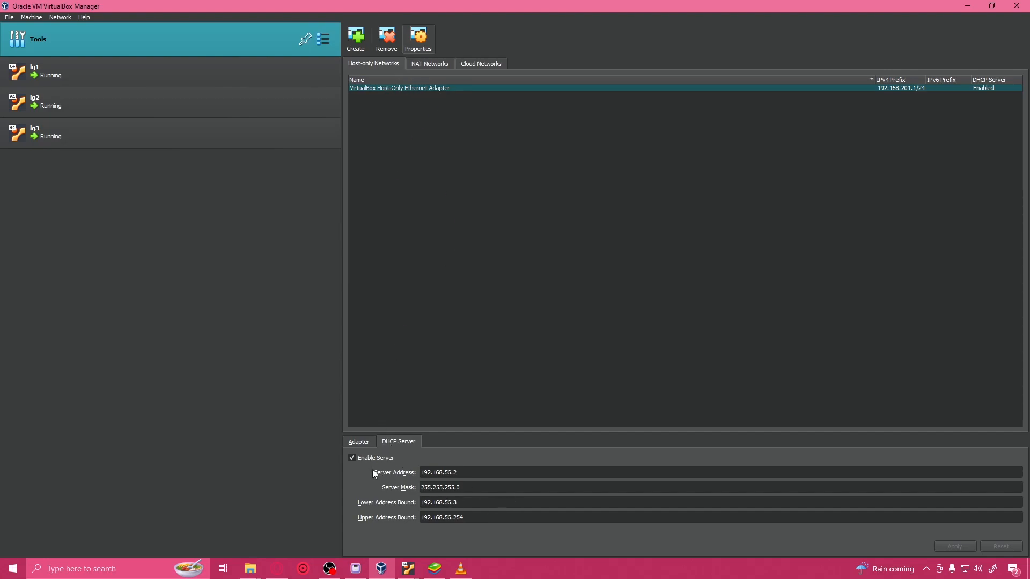
Step: Check the host-only network's adapter configuration in VirtualBox Manager and bring the lg1, lg2 and lg3 windows to the front
click(355, 446)
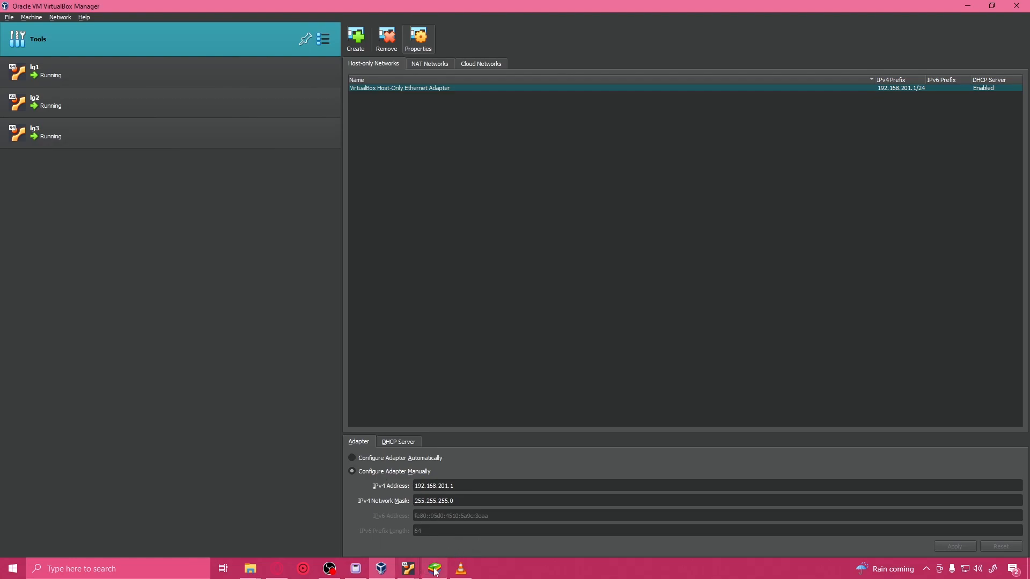
click(408, 568)
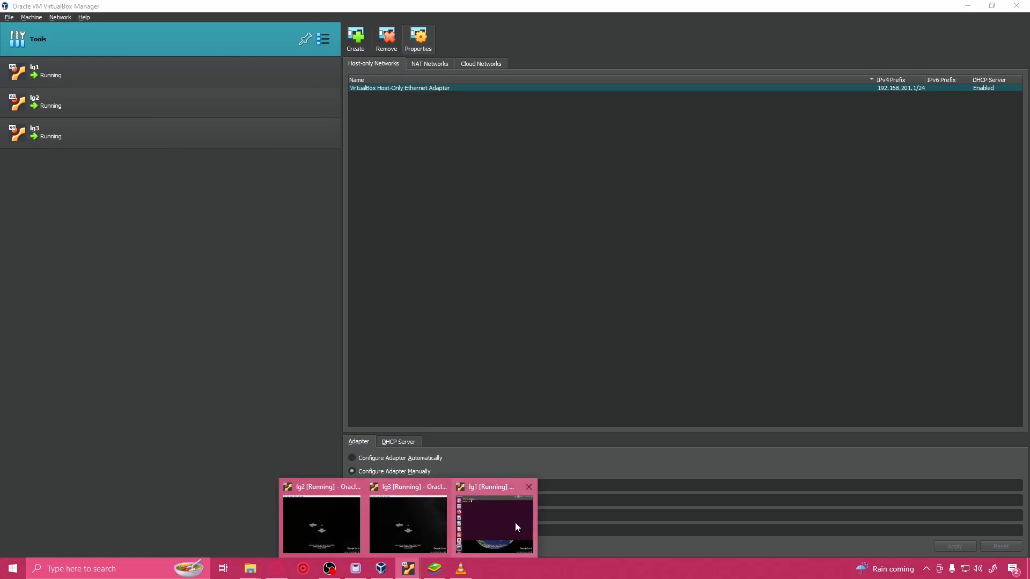
click(517, 522)
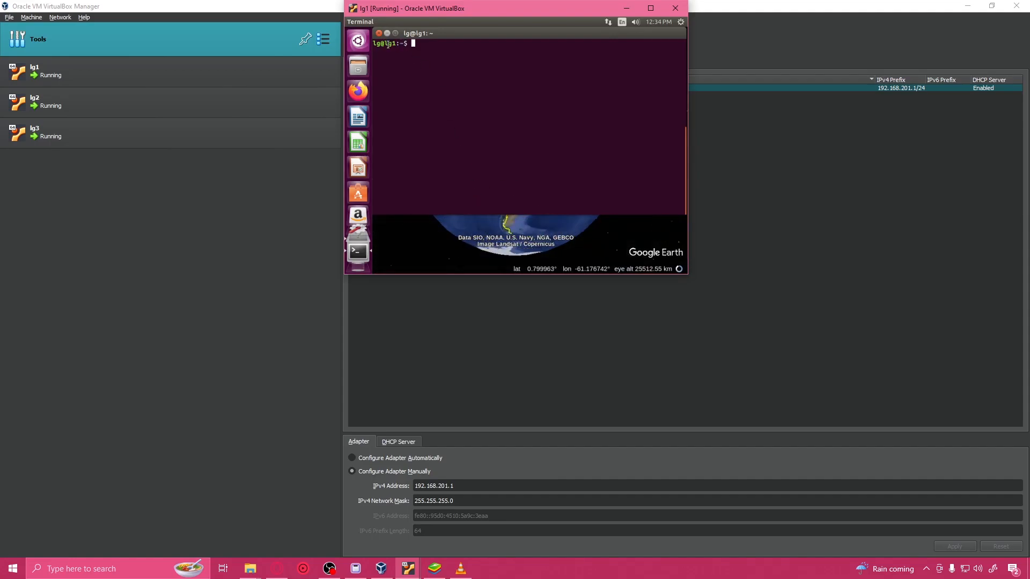
click(408, 569)
click(355, 531)
mouse_move(419, 551)
click(422, 533)
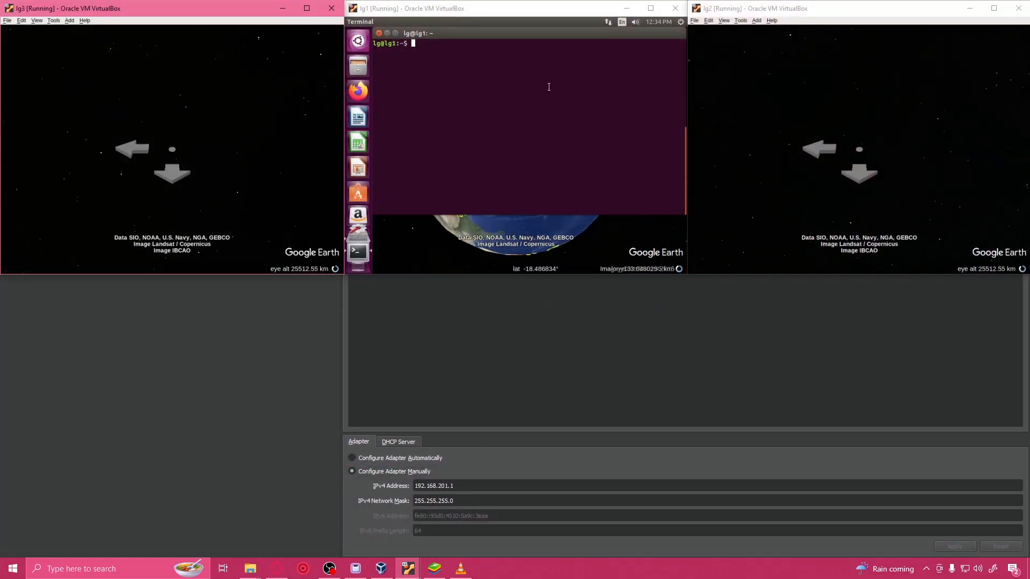
Step: Run ifconfig in lg1's terminal and examine the addresses of the listed network interfaces, including enp0s8 and eth0
click(681, 22)
click(681, 23)
click(437, 70)
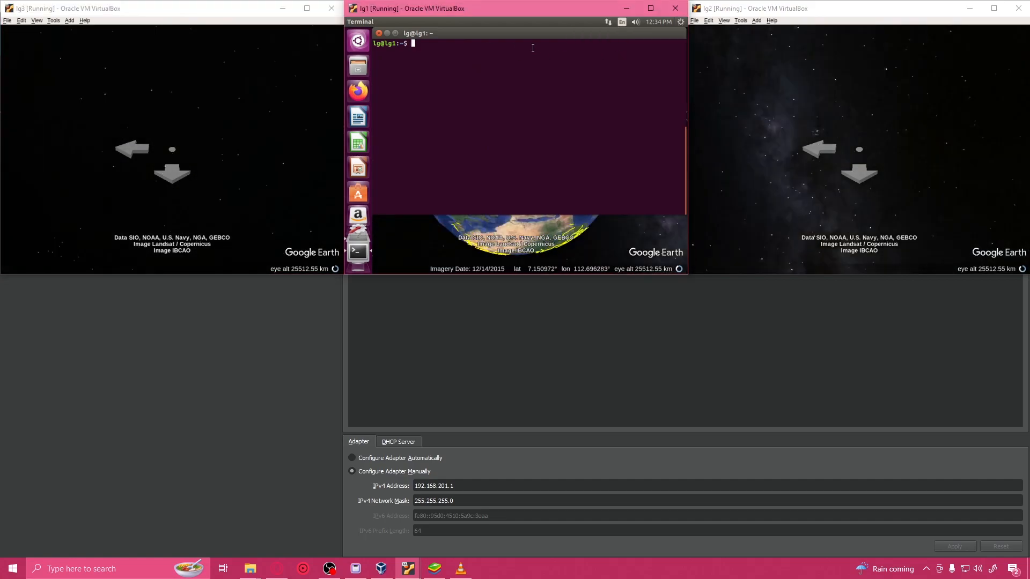
text(ifcofig)
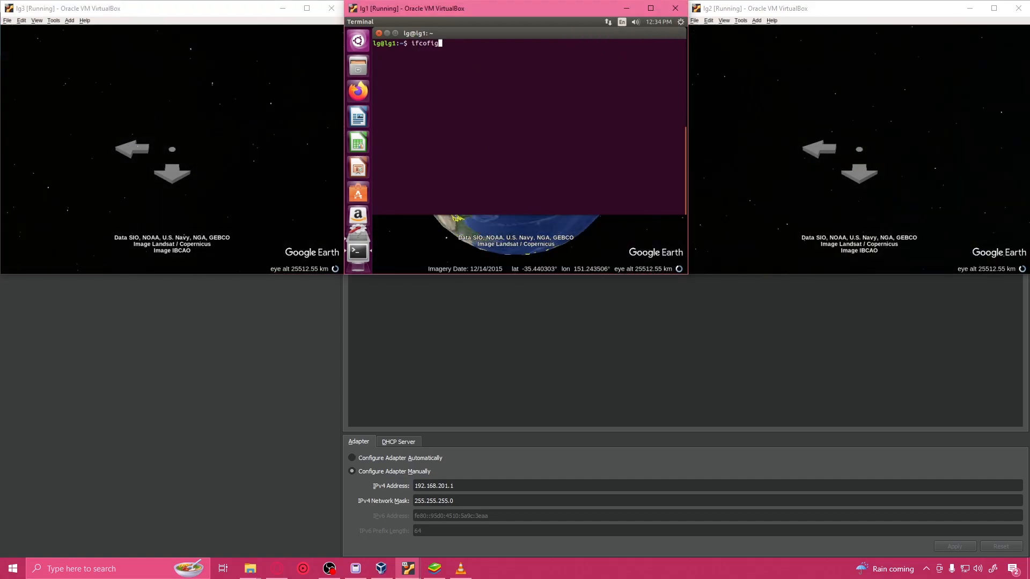
key(Return)
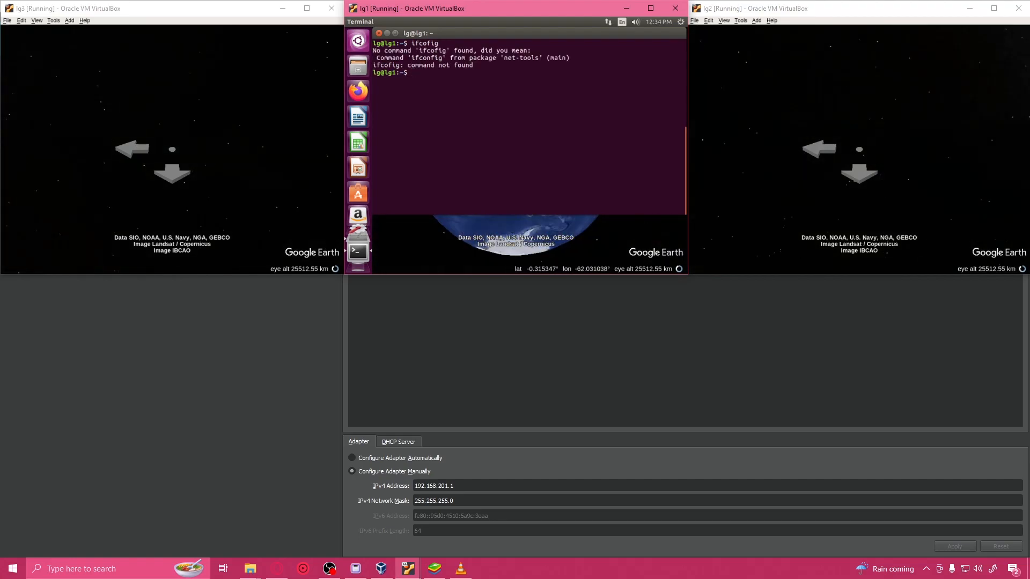
text(ifconfig)
key(Return)
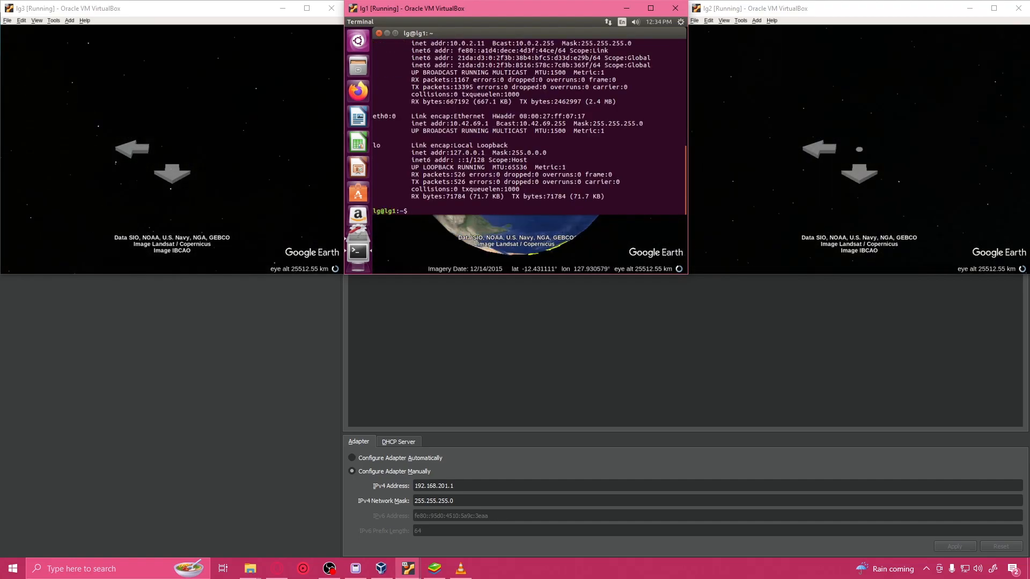
scroll(440, 159, up, 7)
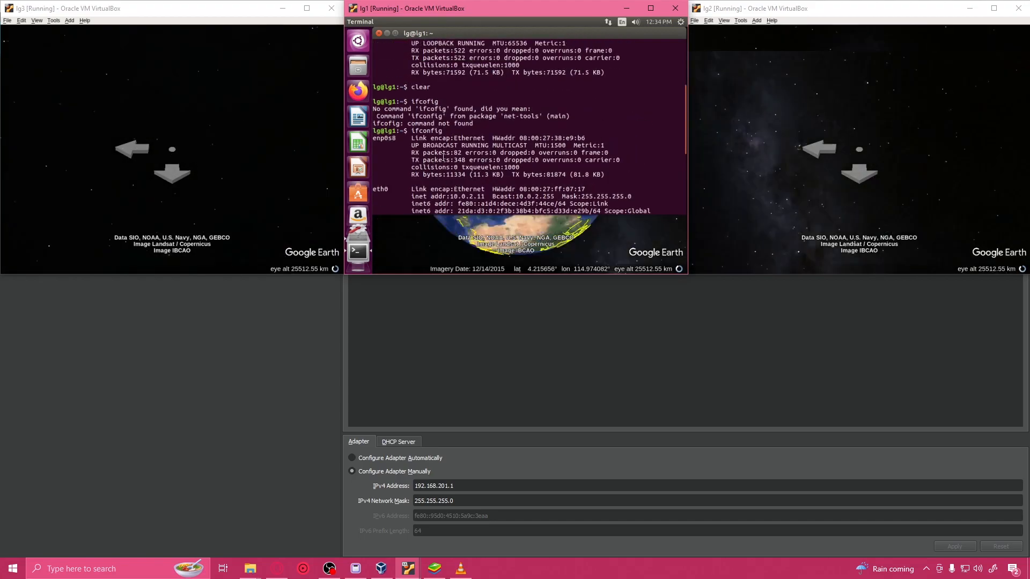
drag(445, 132, 439, 152)
click(451, 152)
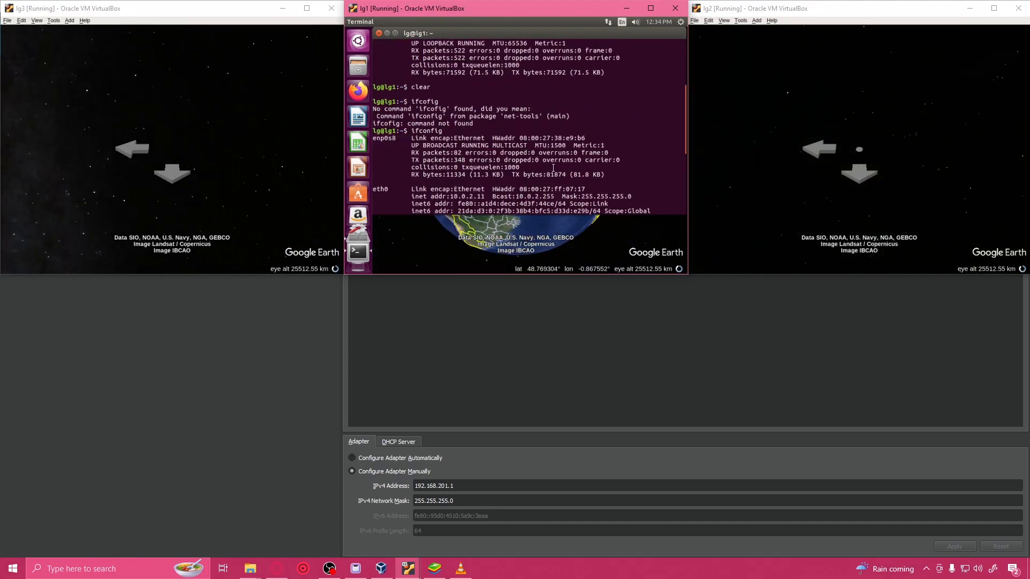
scroll(553, 168, down, 7)
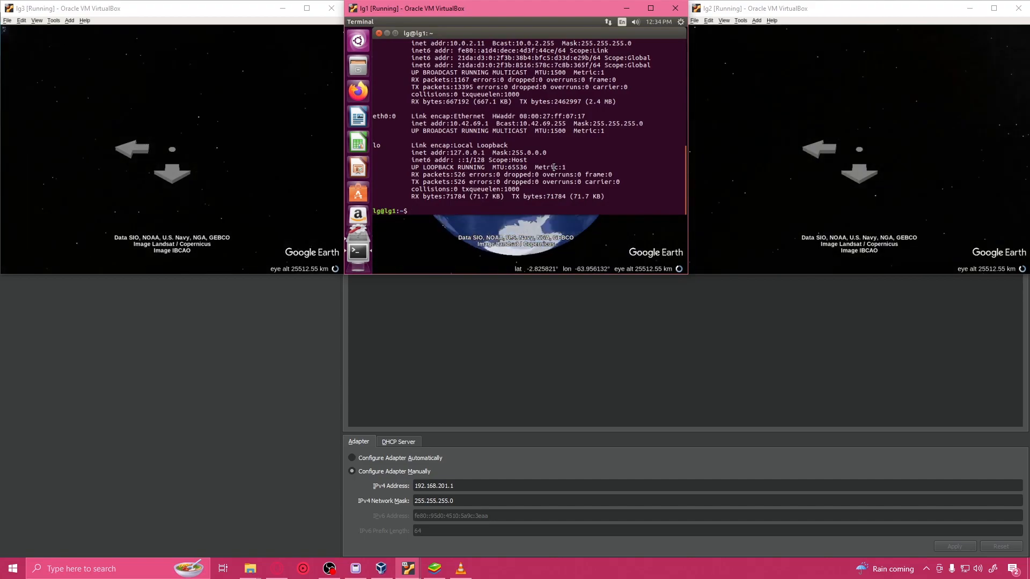
scroll(558, 161, up, 3)
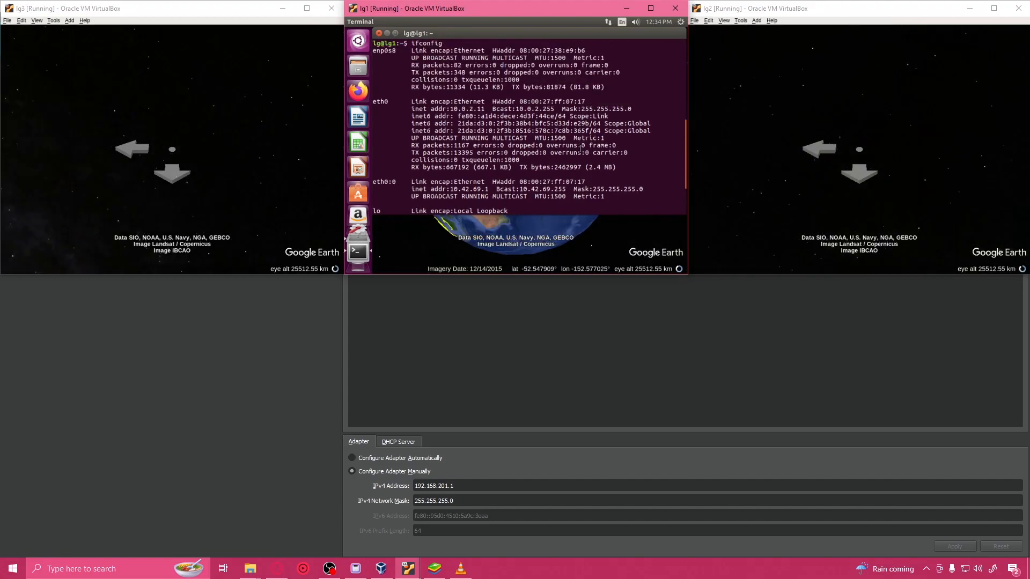
Step: Open lg1's network system settings, check the first wired connection's IPv4 address, and select the second wired connection
click(681, 22)
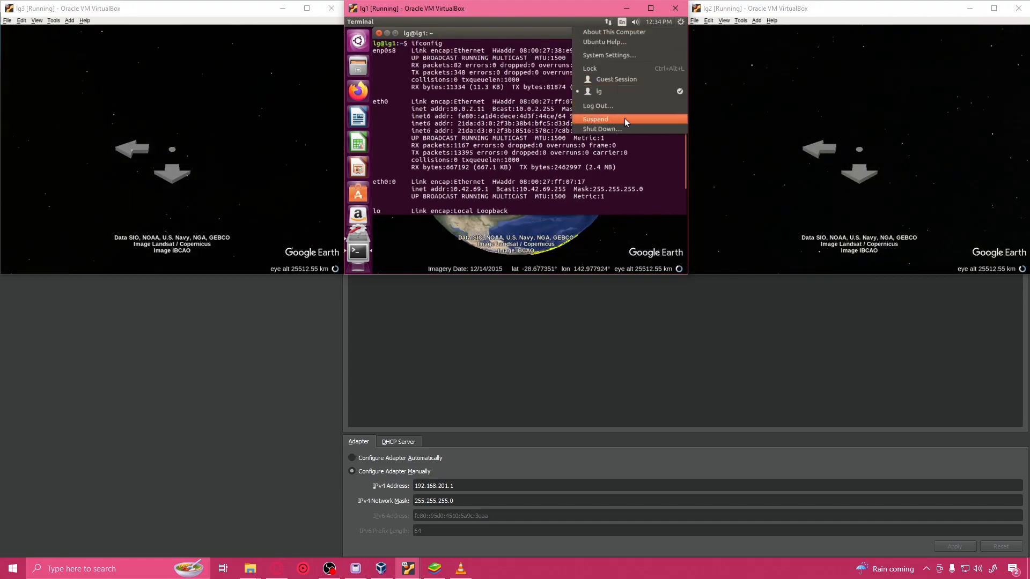
click(624, 57)
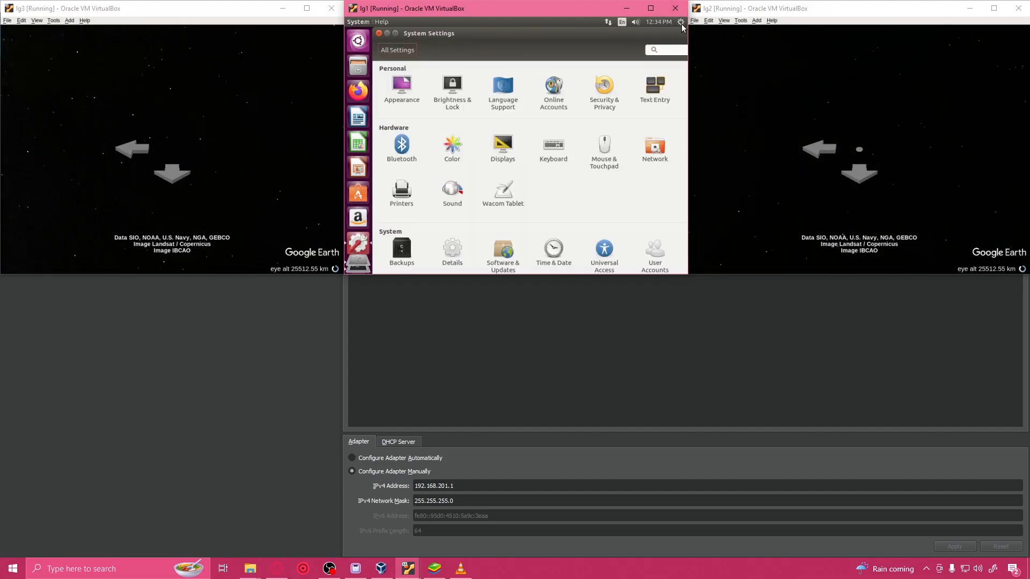
scroll(609, 162, down, 1)
click(655, 140)
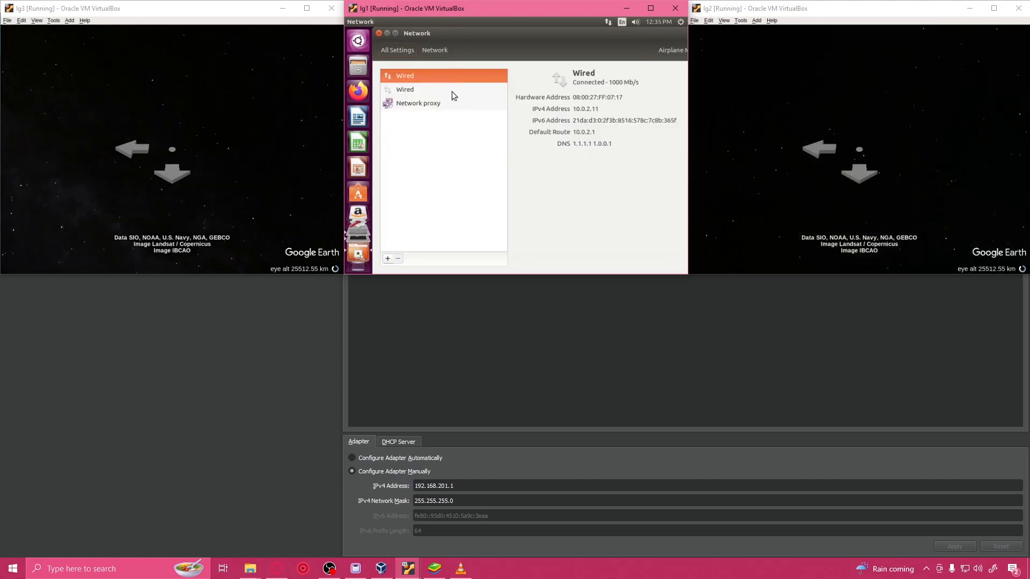
click(586, 109)
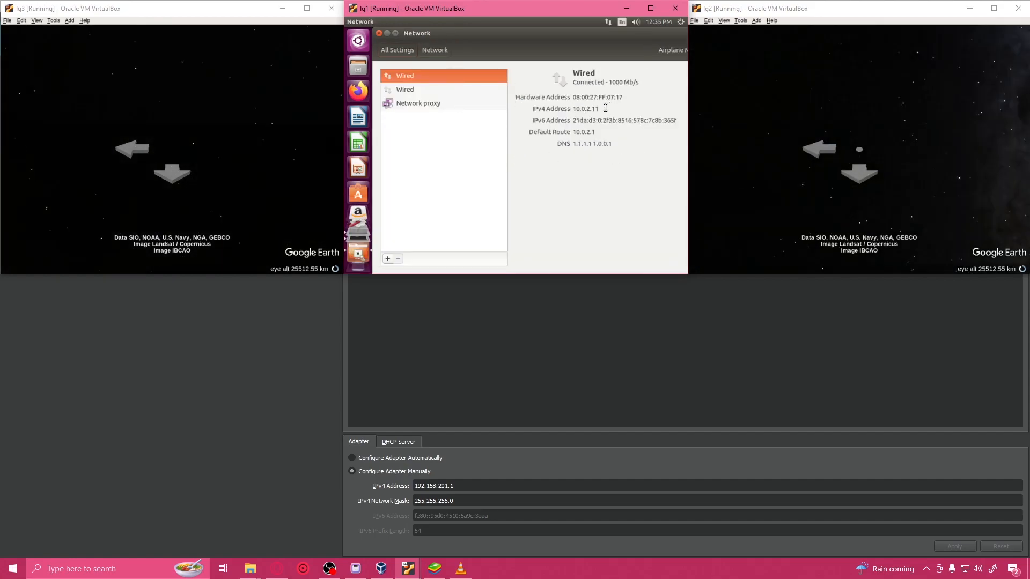
drag(602, 109, 565, 108)
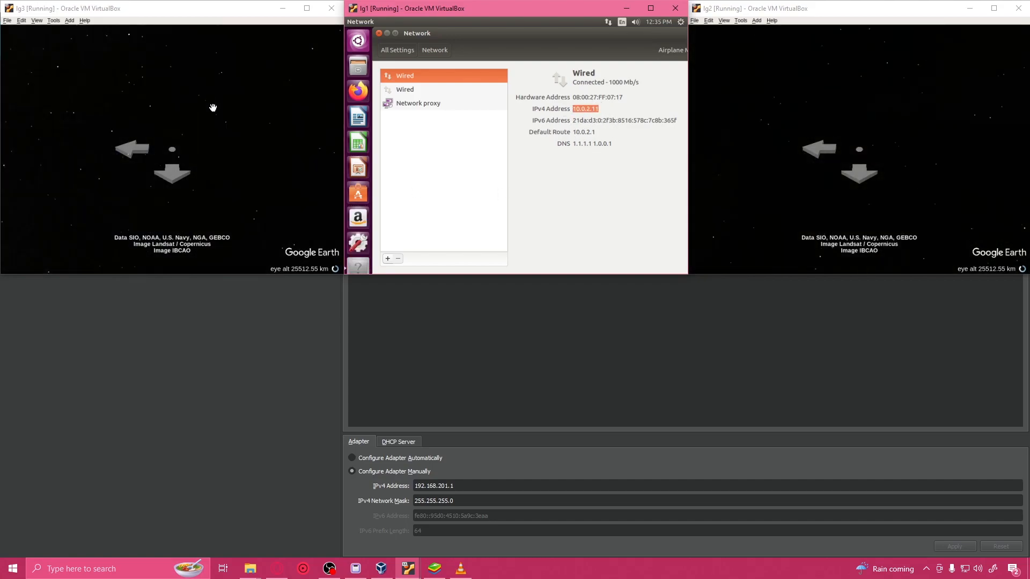
click(417, 89)
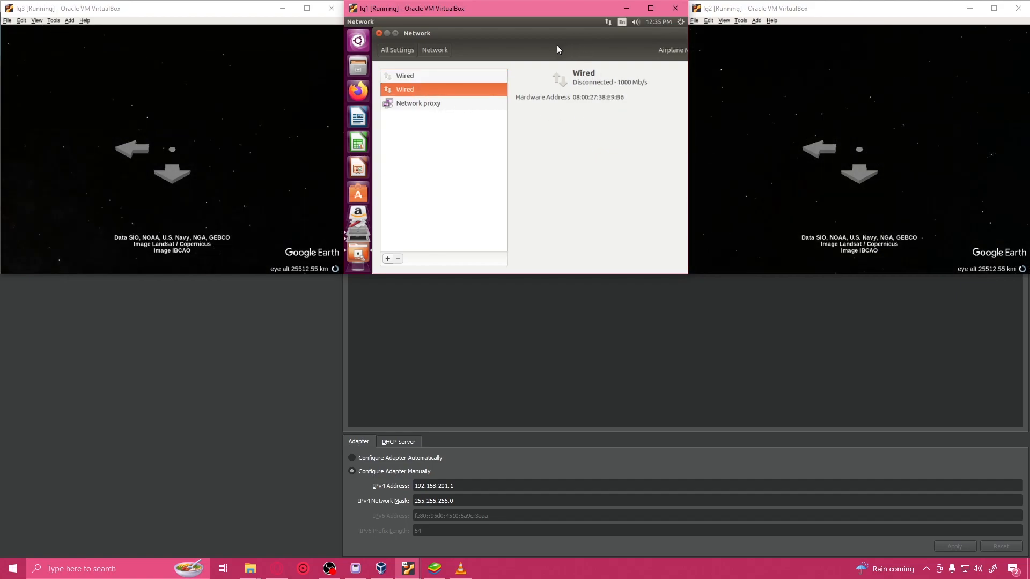
Step: Turn on lg1's second wired connection and open the IPv4 settings in its connection options
drag(482, 40, 429, 57)
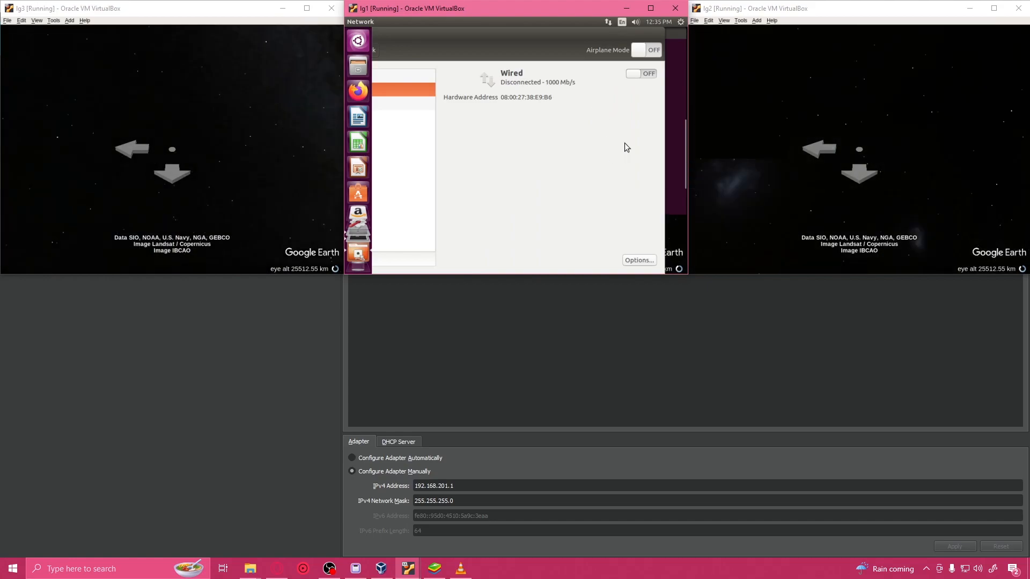
click(641, 74)
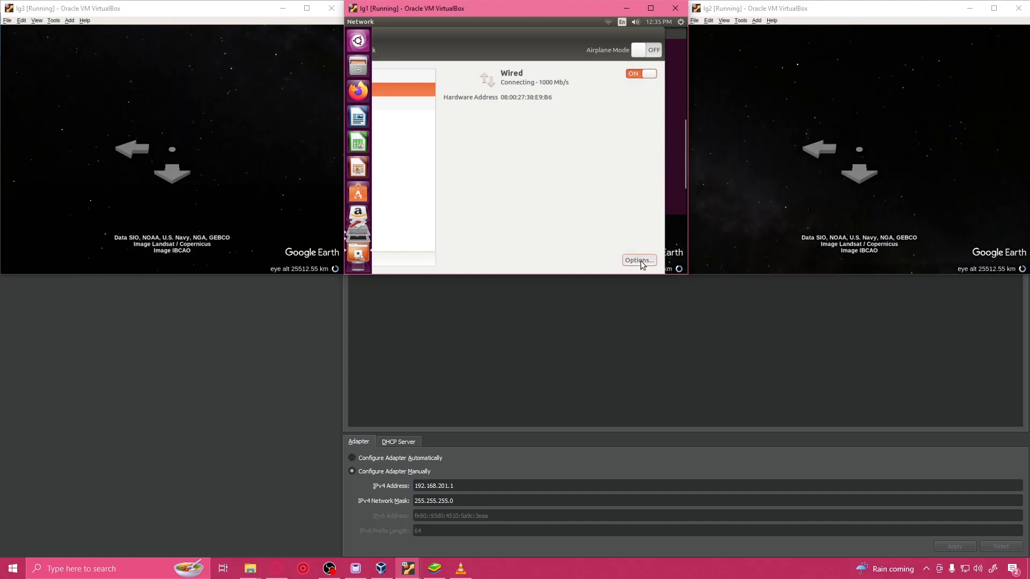
click(608, 22)
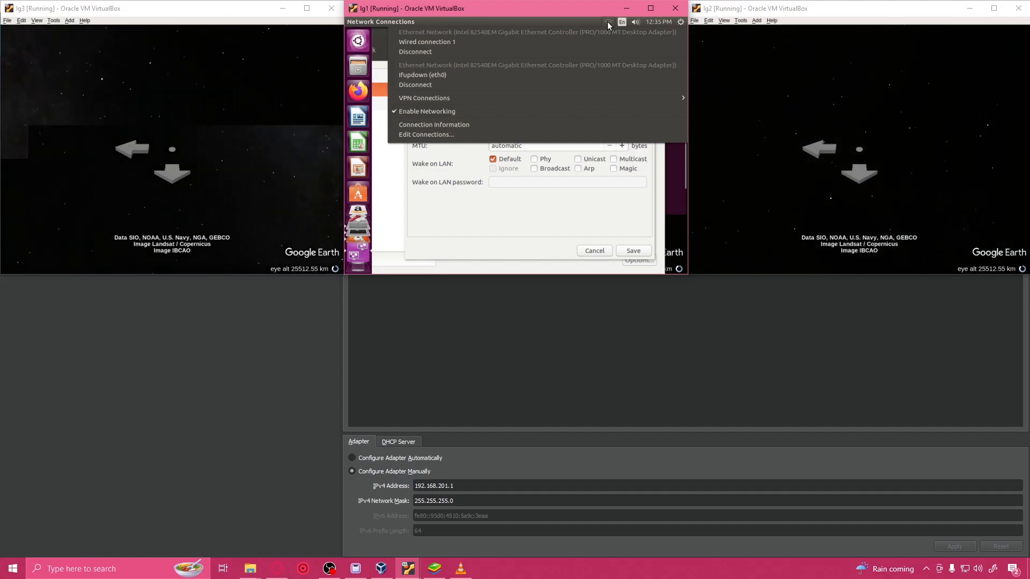
click(608, 23)
click(562, 91)
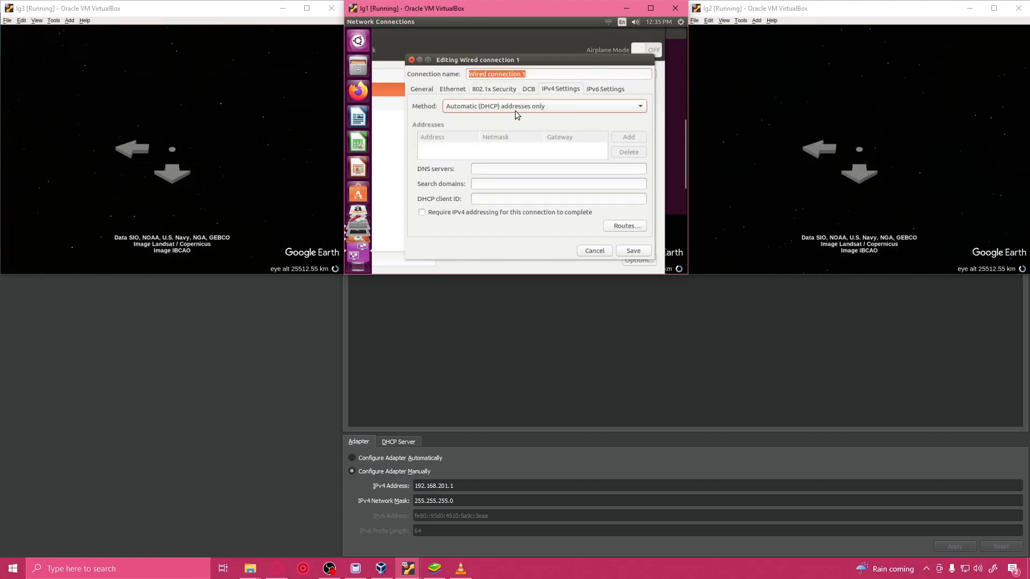
Step: Switch the IPv4 method of lg1's Wired connection 1 to Manual and add the address 192.168.201.3
click(516, 110)
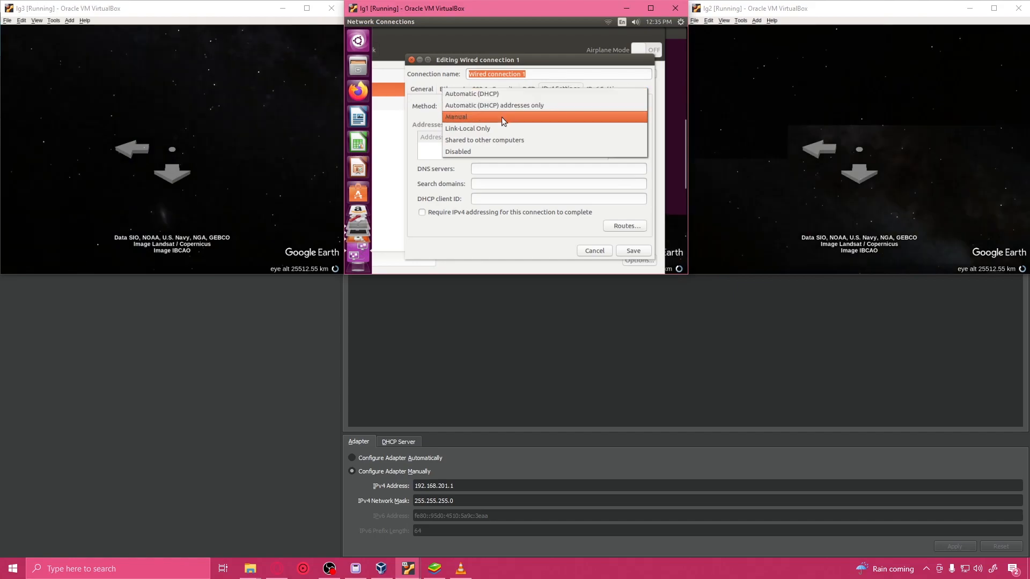
click(502, 117)
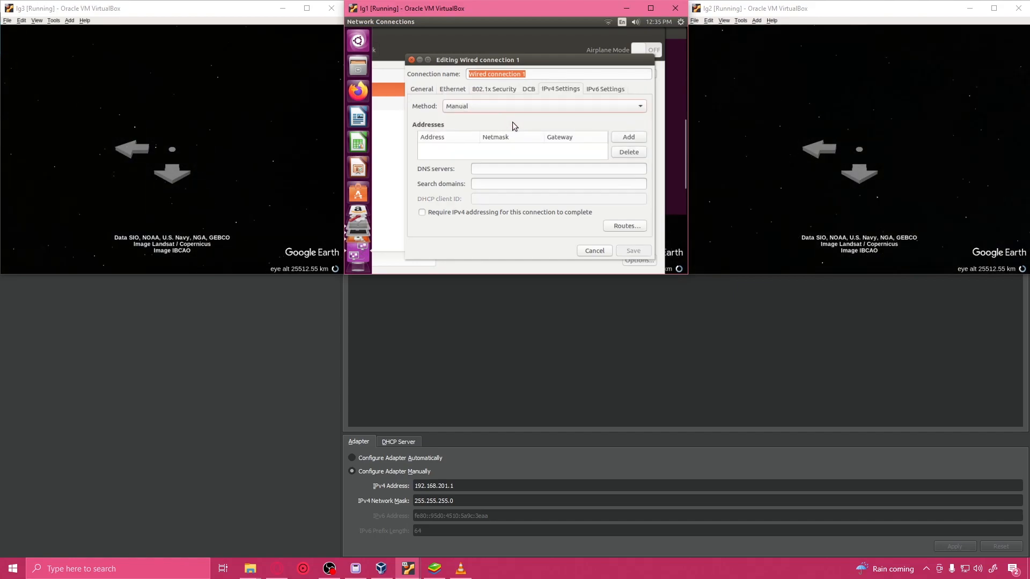
click(629, 137)
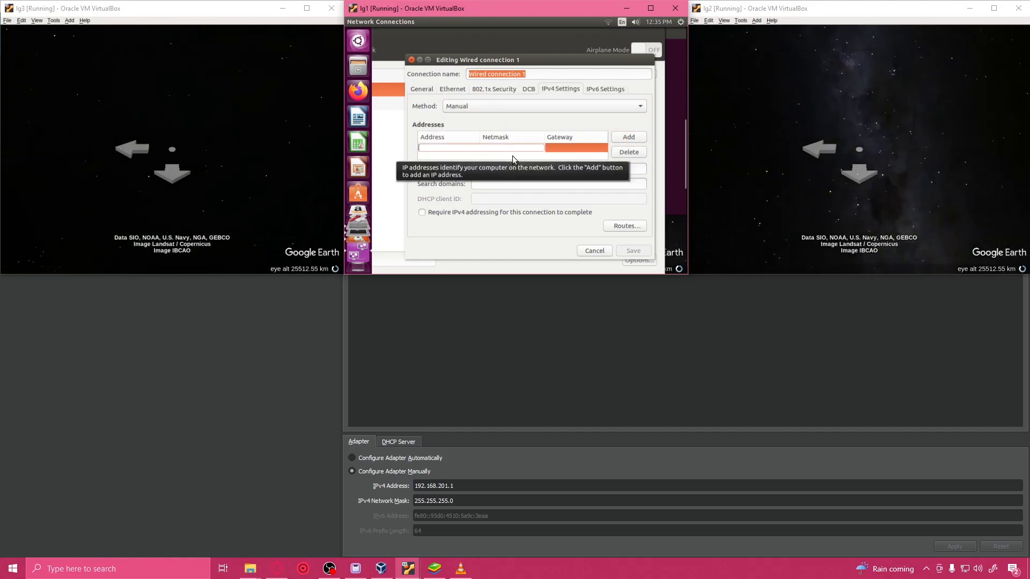
text(192.1)
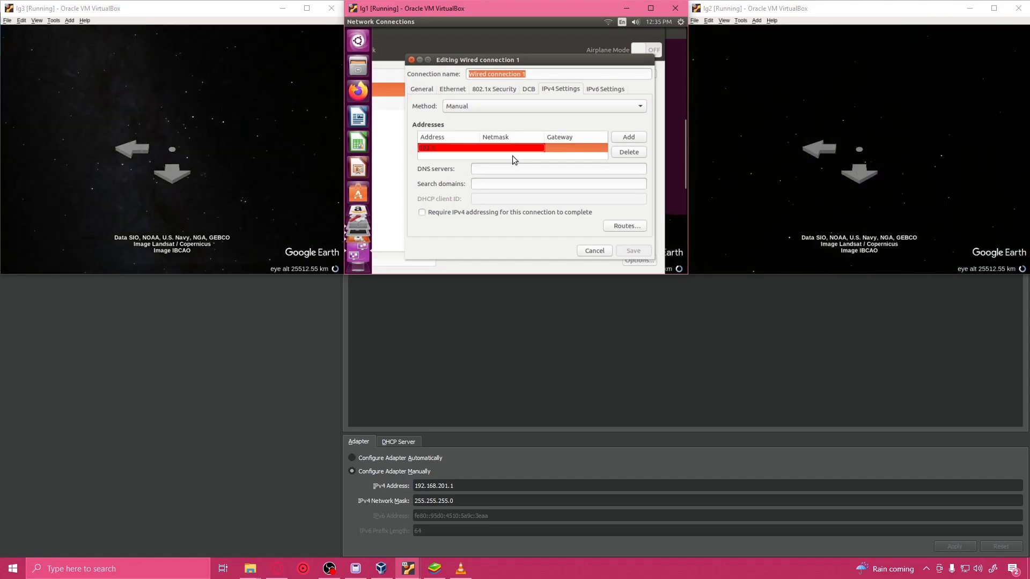
text(68)
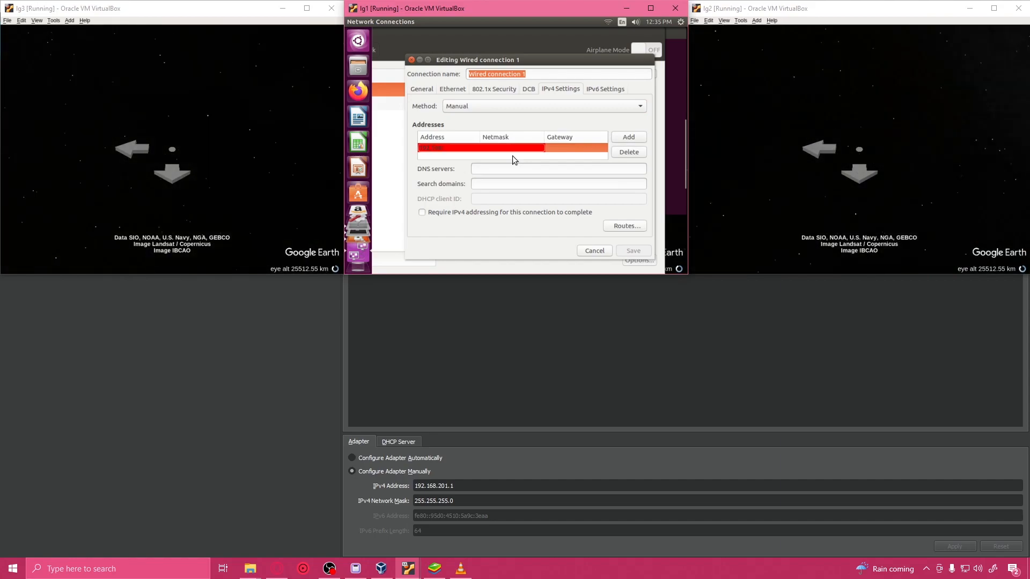
text(.201)
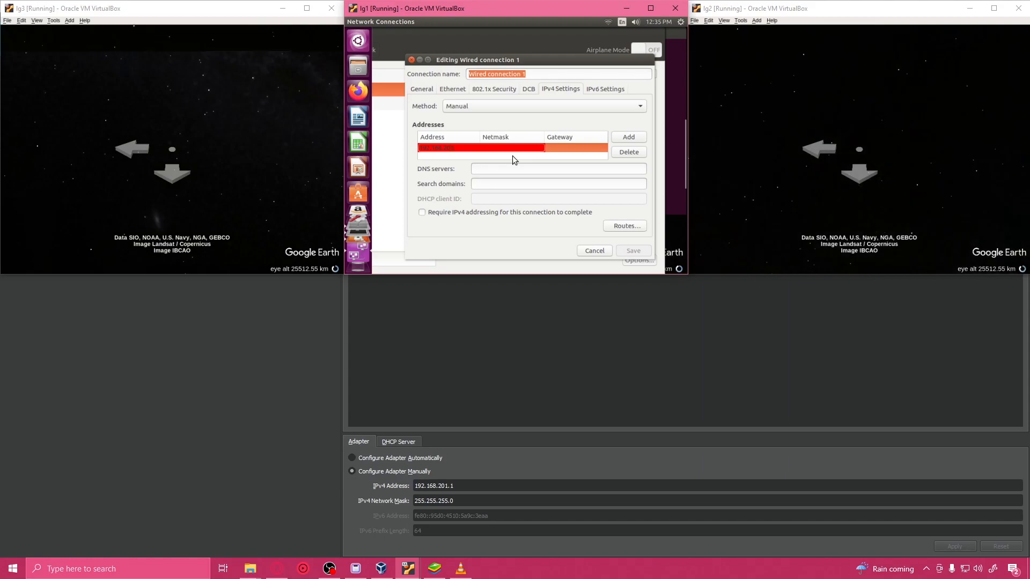
text(.)
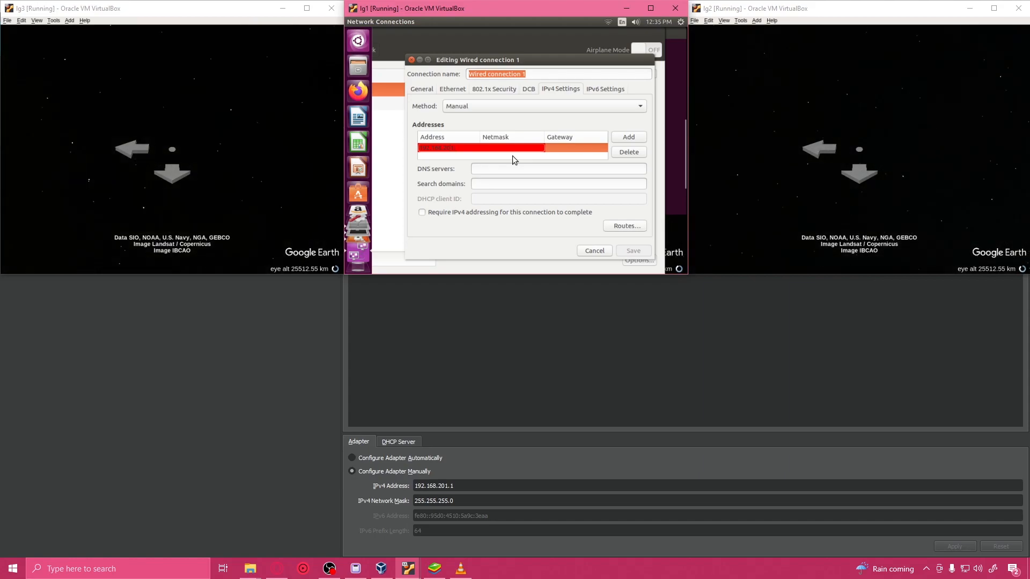
text(3)
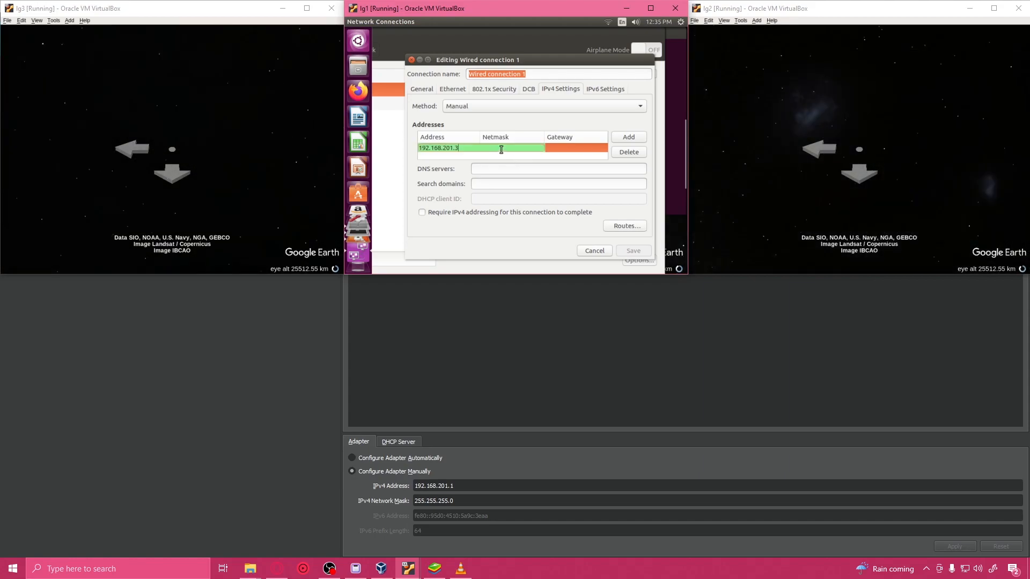
key(Tab)
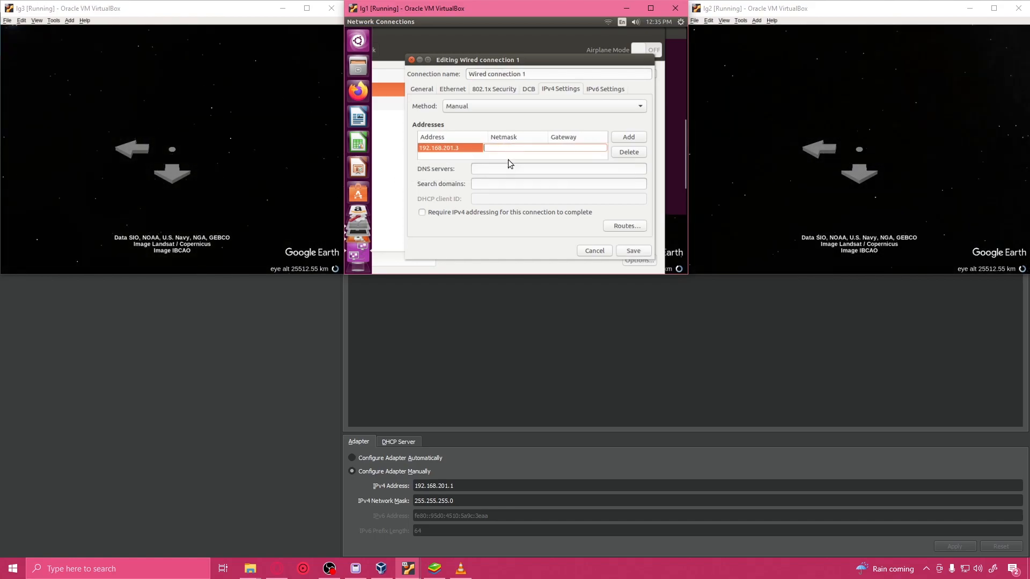
Step: Set the netmask of the 192.168.201.3 address entry to 255.255.255.0
text(255.255.2)
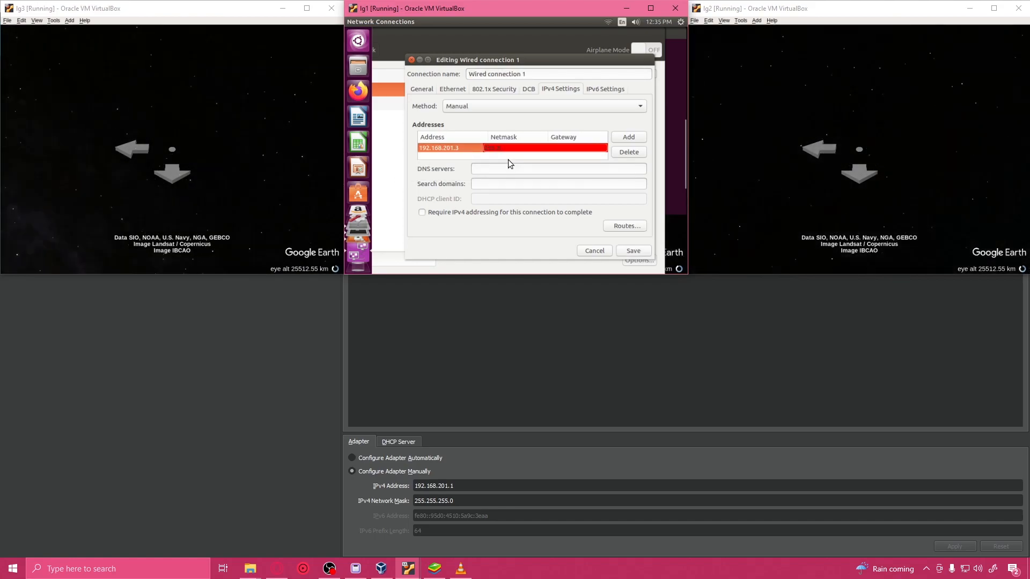
text(55.0)
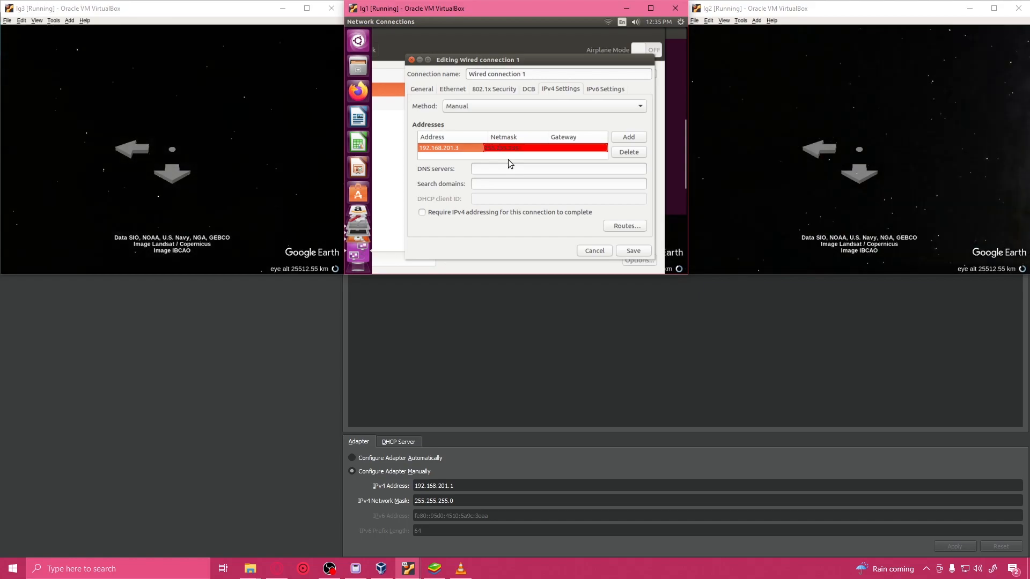
key(Tab)
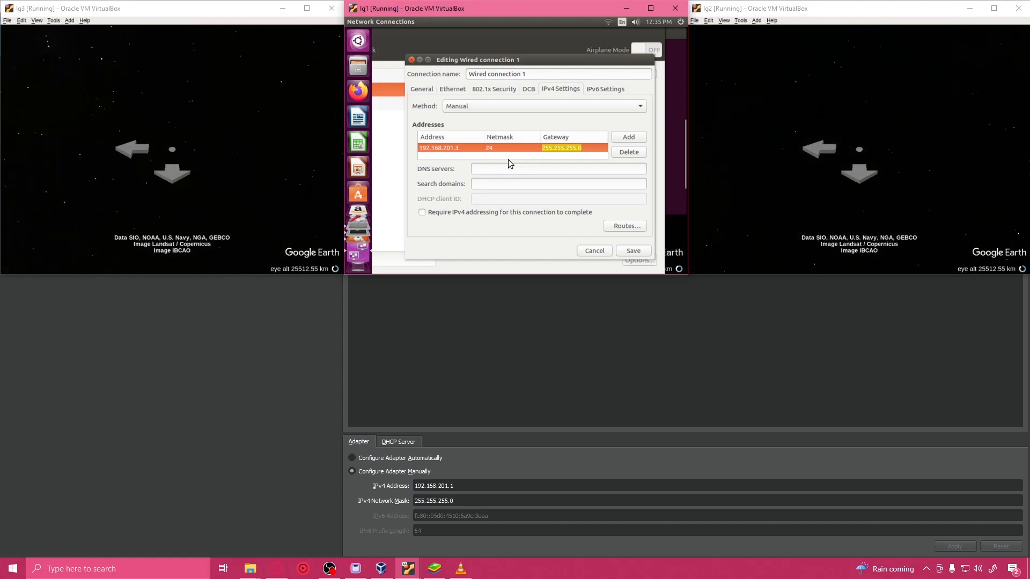
Step: Try to set the address entry's gateway to 192.168.201.1, and delete the extra blank address row
text(192)
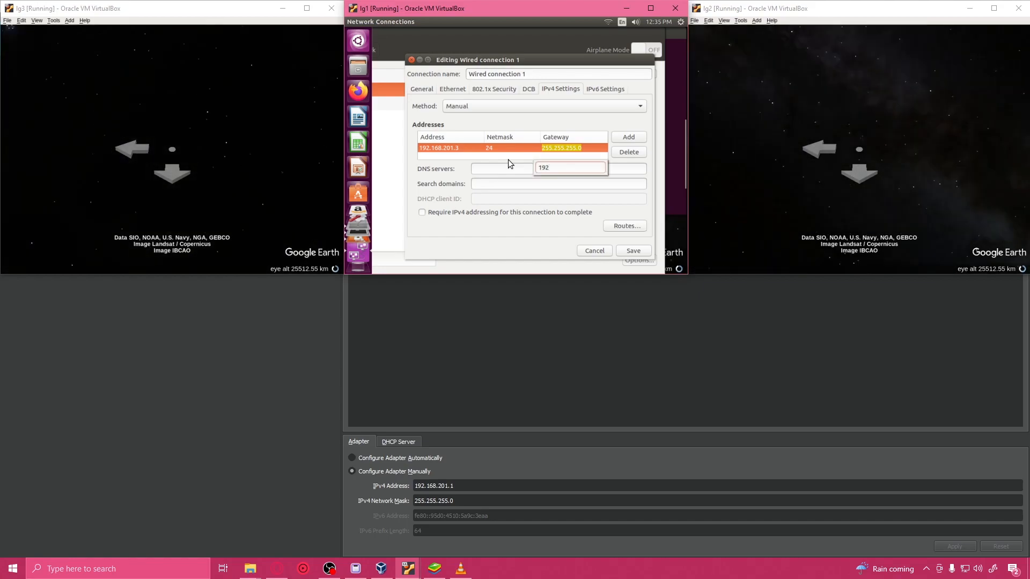
text(.168.)
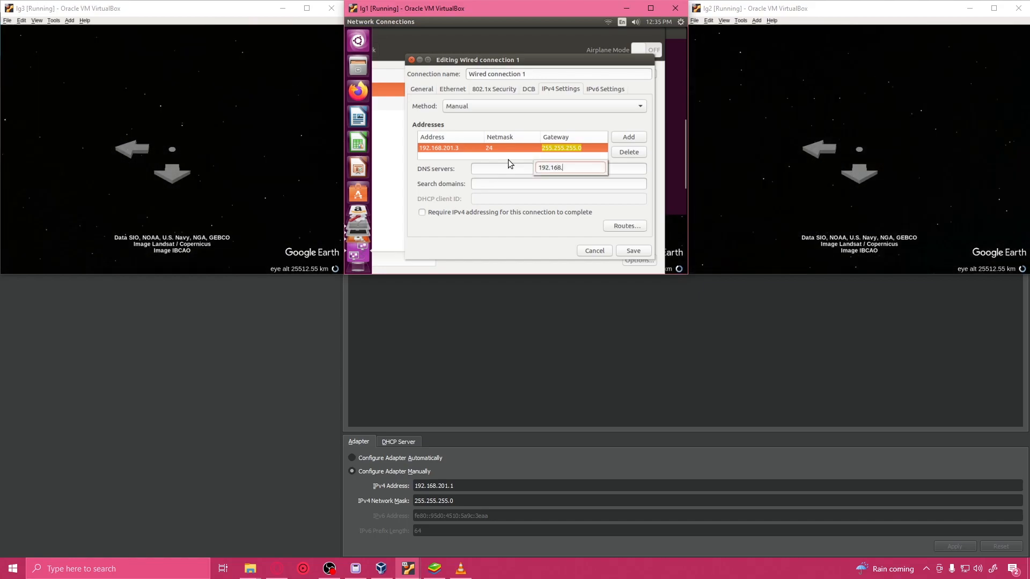
text(2)
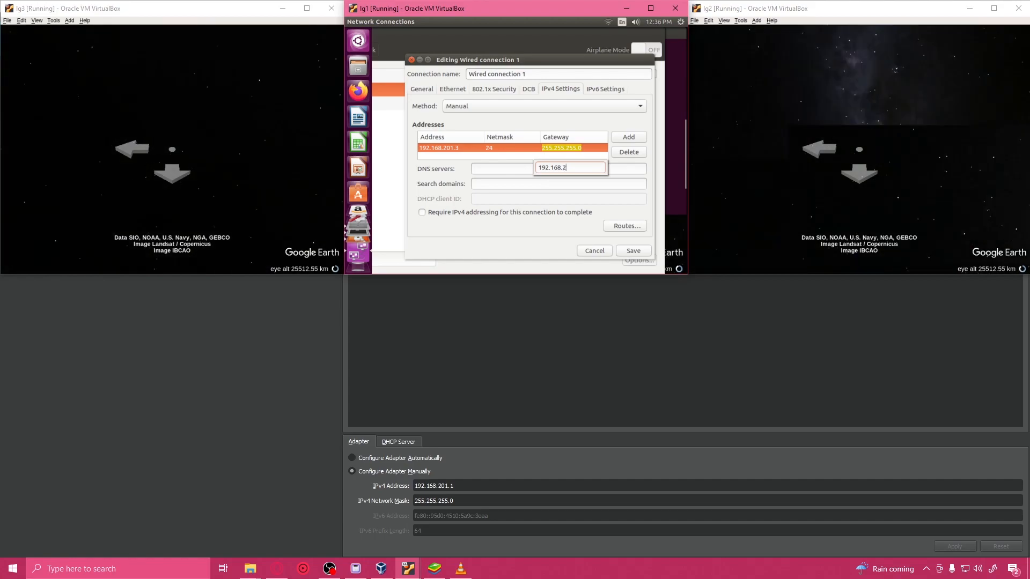
text(01.1)
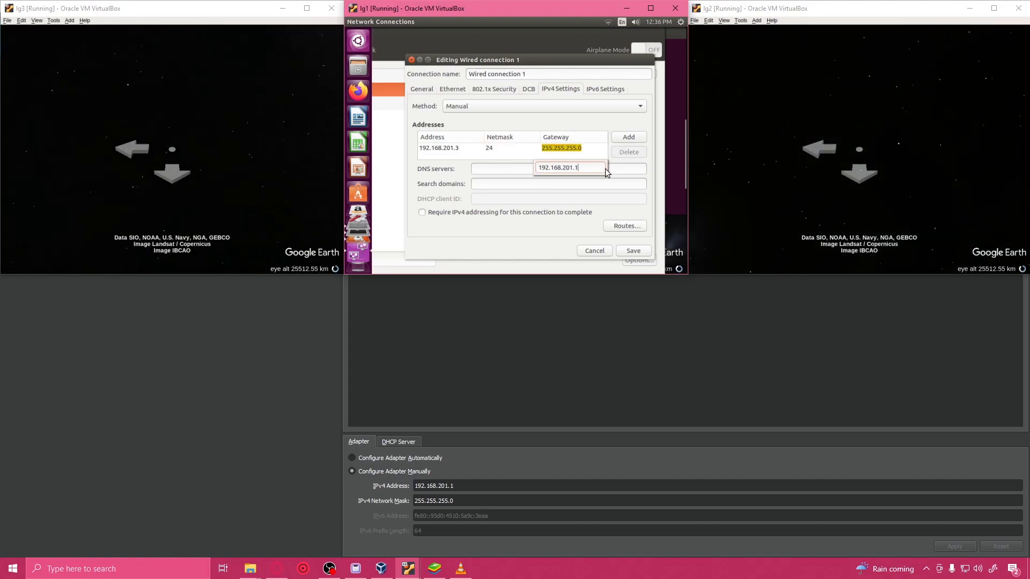
click(629, 137)
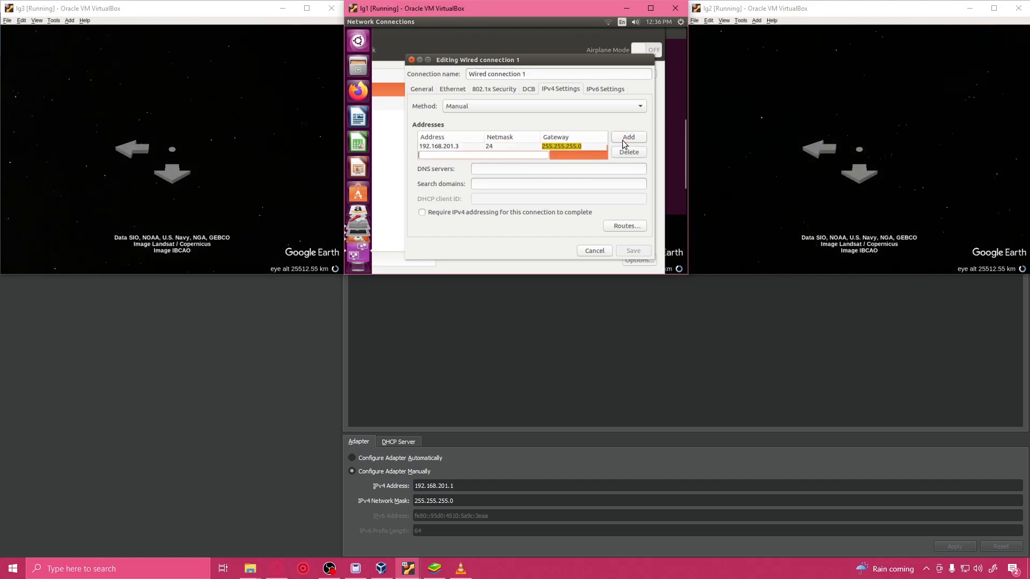
click(628, 152)
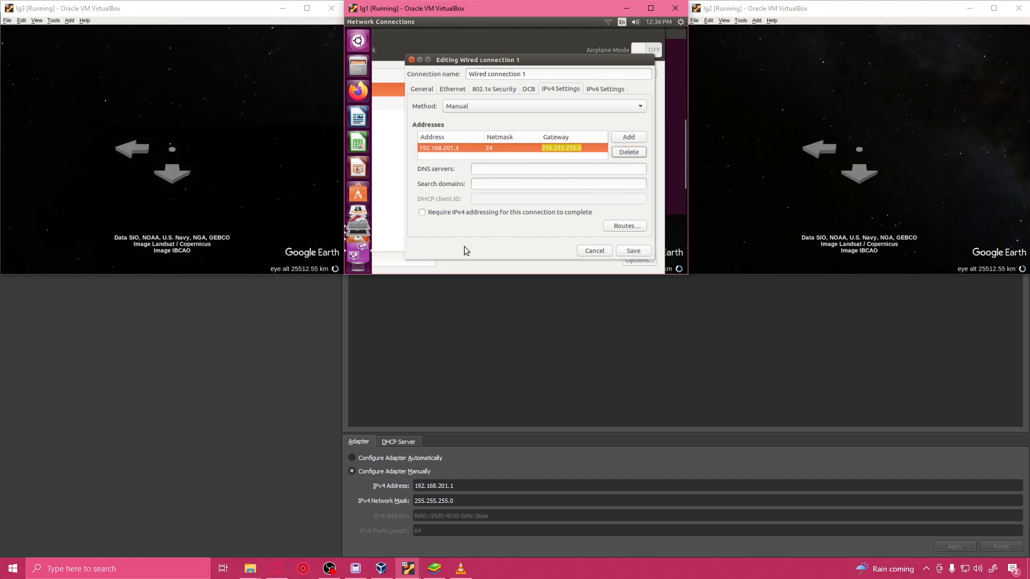
Step: Require IPv4 addressing for Wired connection 1 to complete and save the connection settings
click(456, 213)
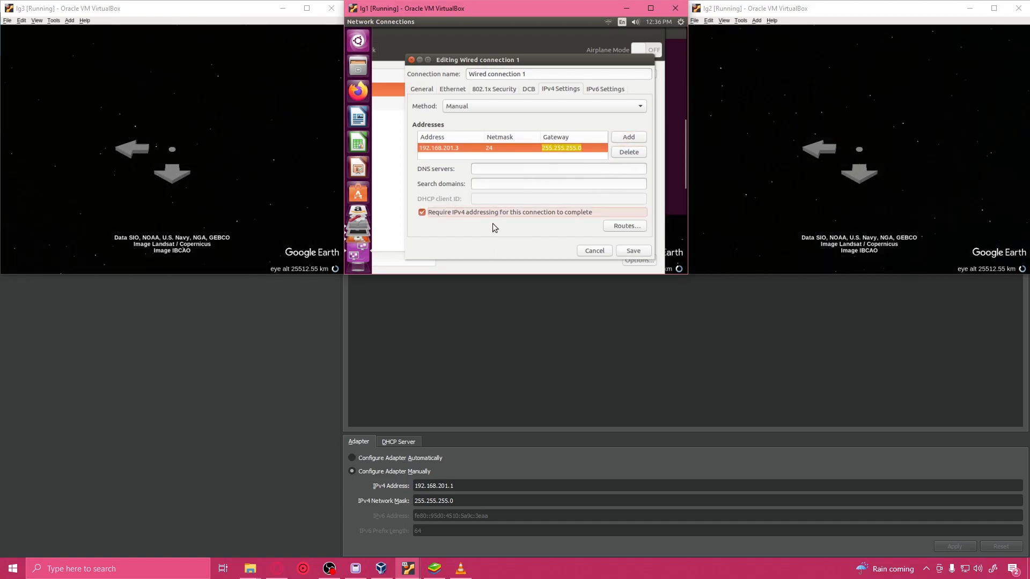
click(617, 252)
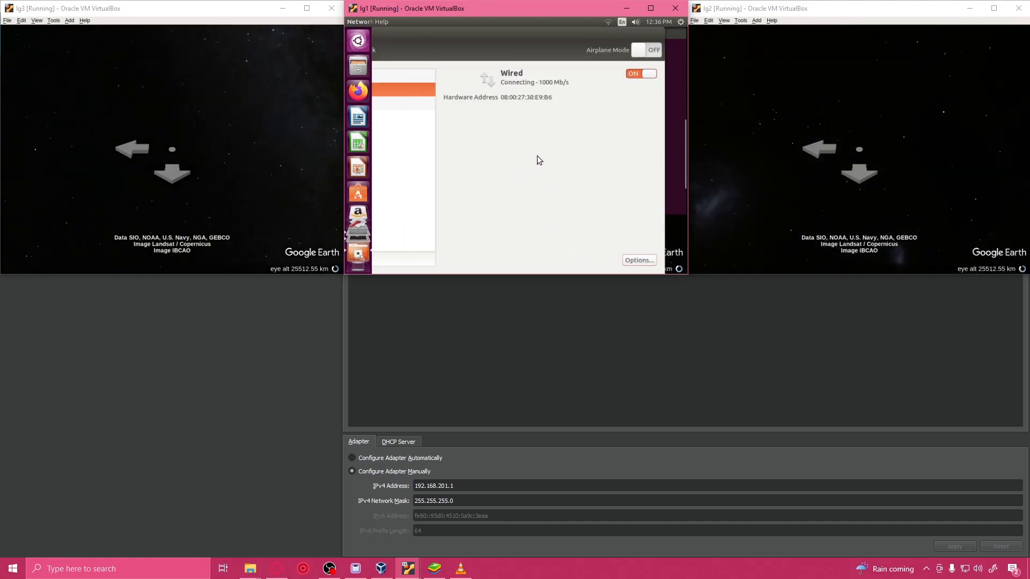
click(608, 22)
click(608, 22)
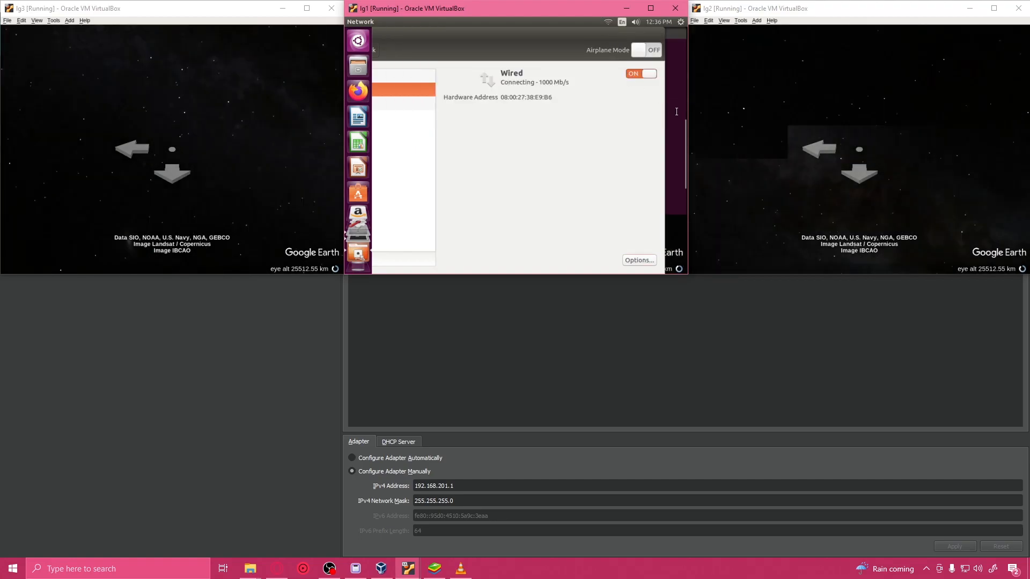
Step: Reboot lg1 from its terminal with sudo reboot, entering the sudo password
click(677, 112)
scroll(594, 143, down, 3)
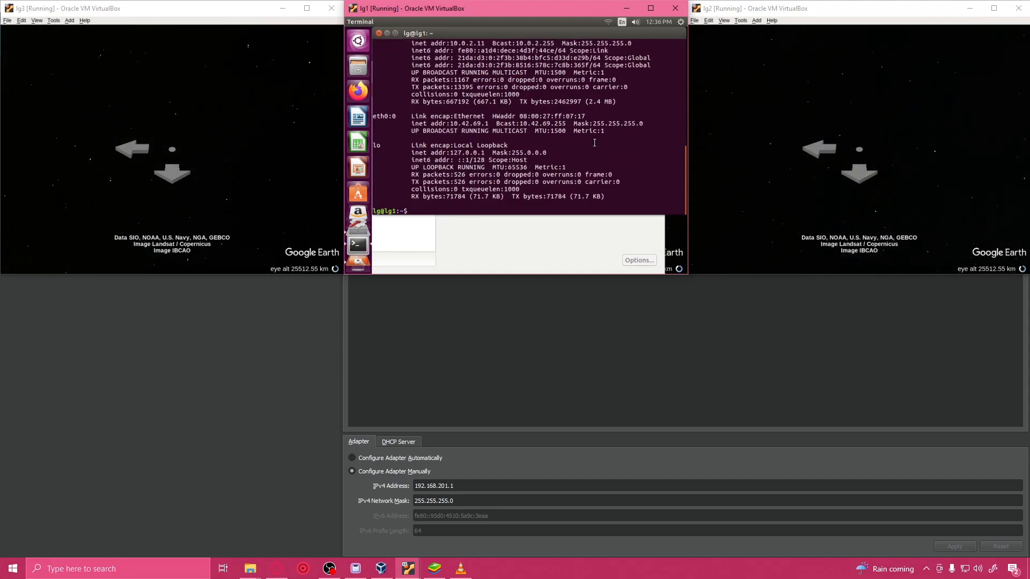
text(do reboot)
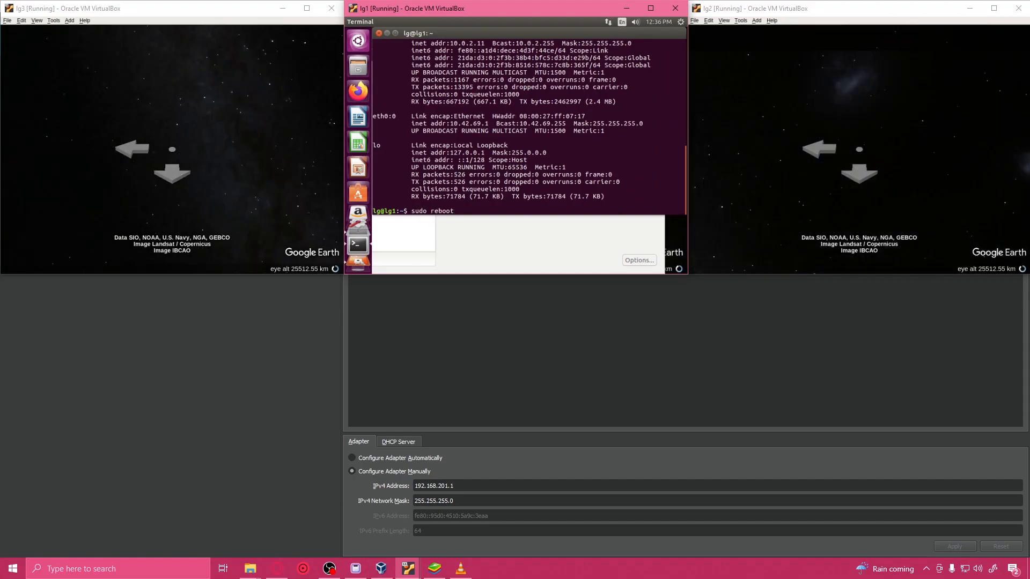
key(Return)
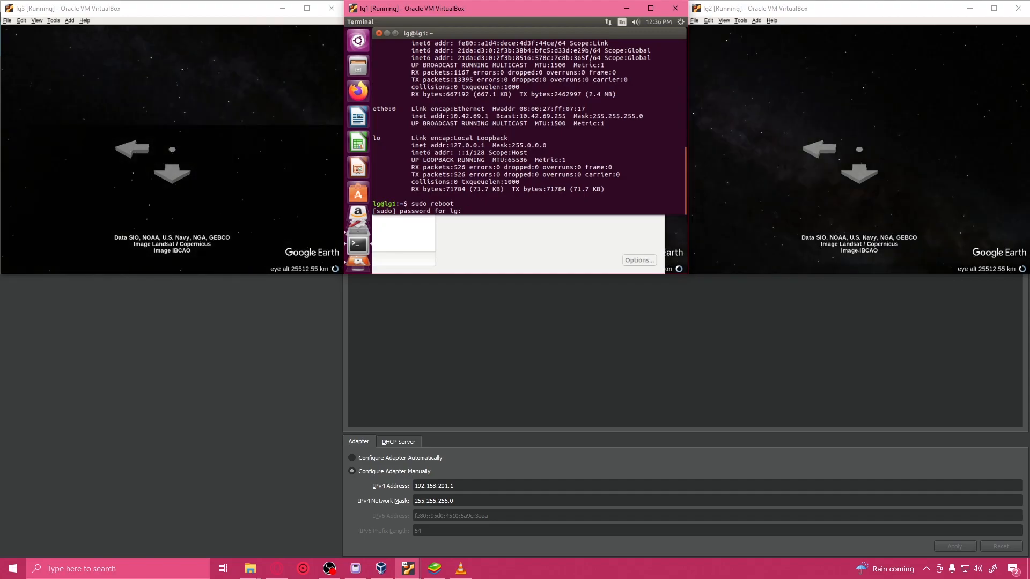
key(Return)
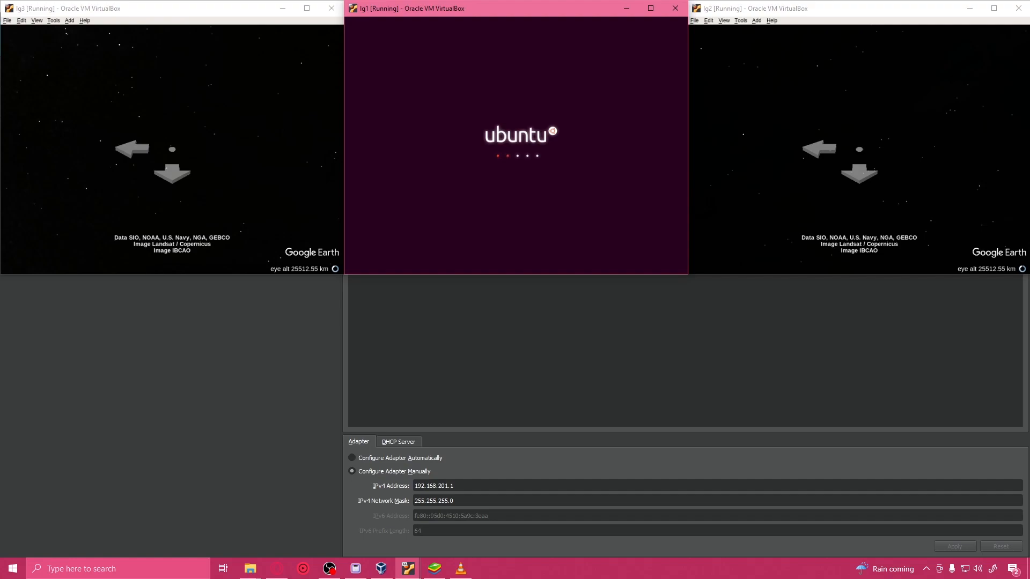
Step: Switch to VirtualBox Manager and open the host-only network's DHCP server settings
click(409, 442)
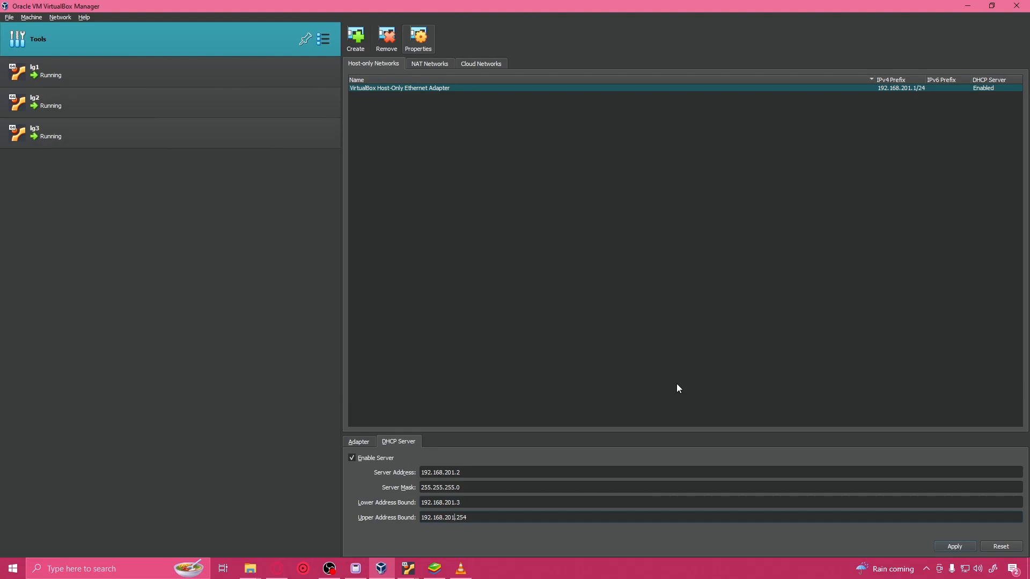
Step: Apply the host-only DHCP range 192.168.201.3 to 192.168.201.254, and bring the lg2 and lg3 windows to the front
click(959, 547)
mouse_move(380, 569)
click(424, 543)
ctrl+click(411, 576)
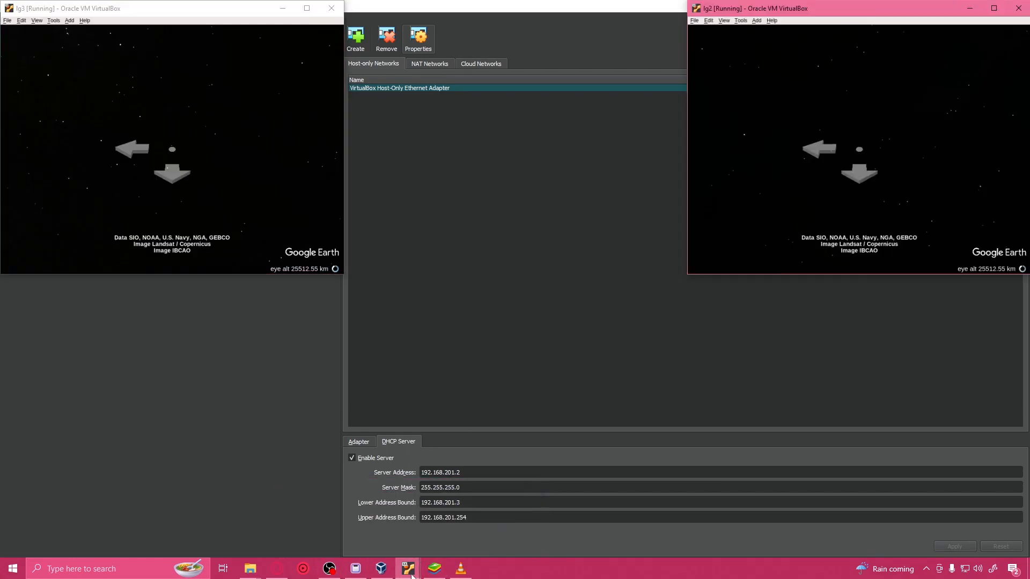
Step: Bring the lg1 window to the front, zoom in on its Google Earth globe and spin it
ctrl+click(411, 576)
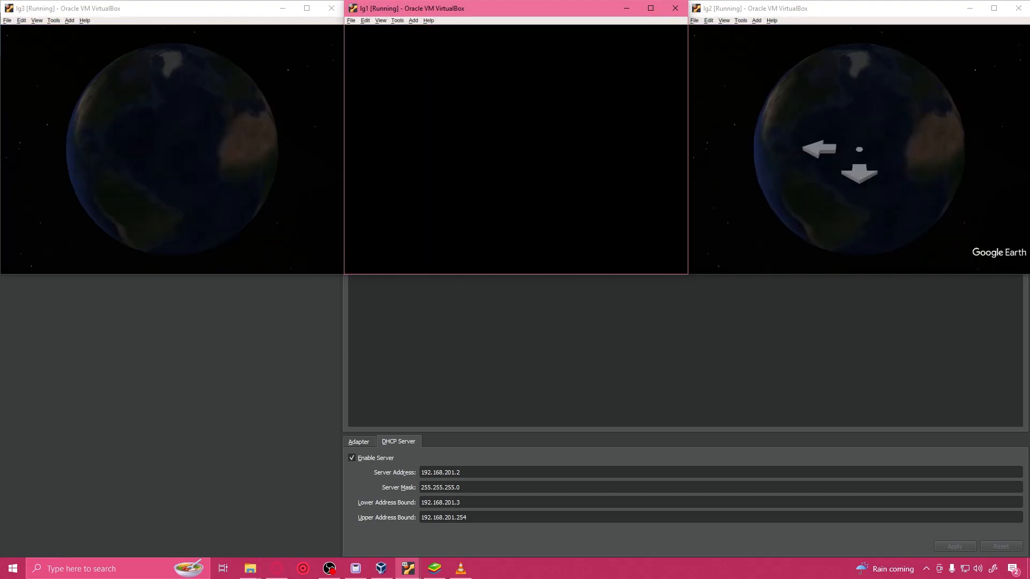
scroll(523, 198, up, 5)
drag(520, 200, 584, 11)
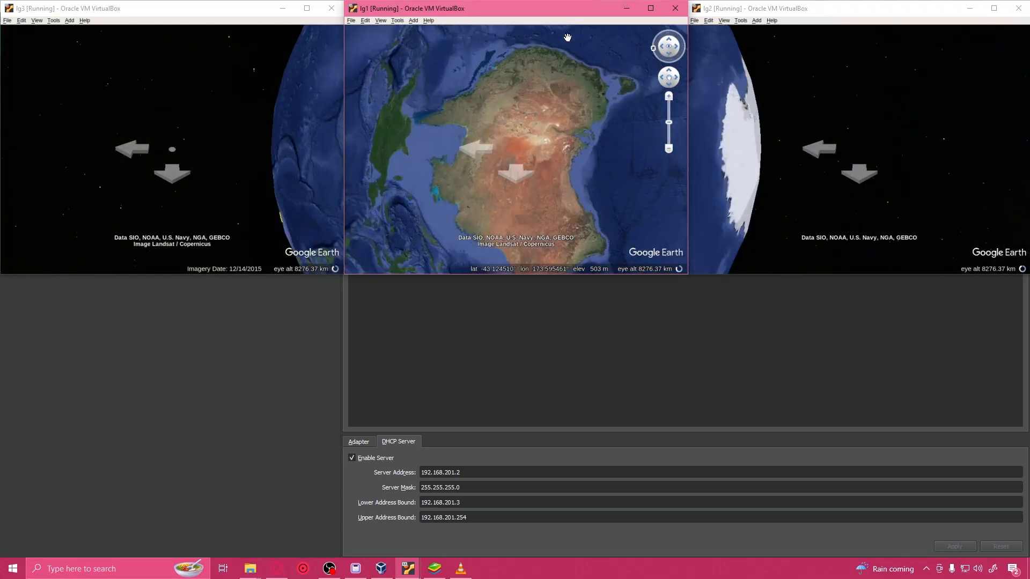
Step: Open lg1's network settings and examine the IPv4 address and default route of both wired connections
key(ctrl+alt+t)
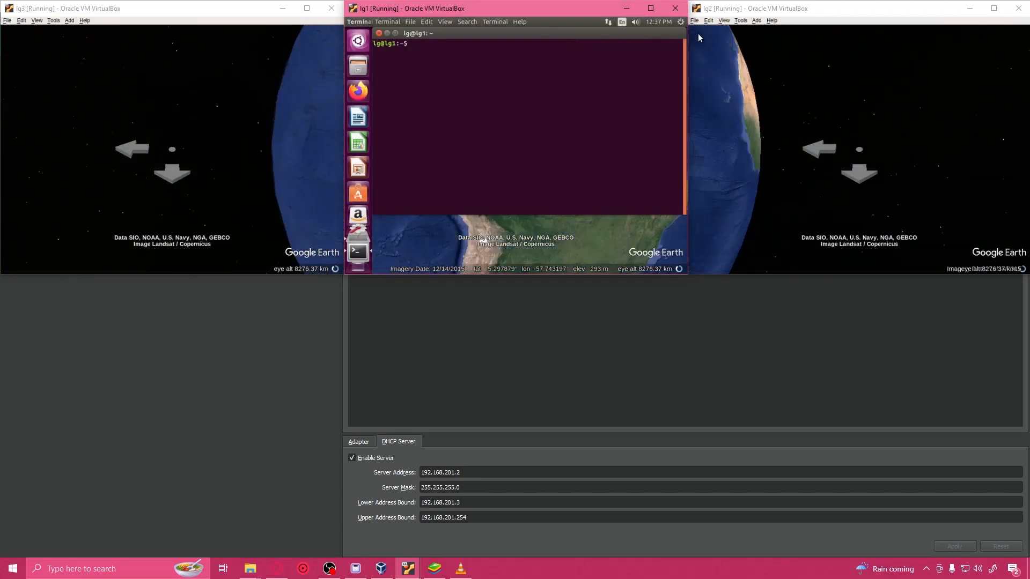
click(680, 22)
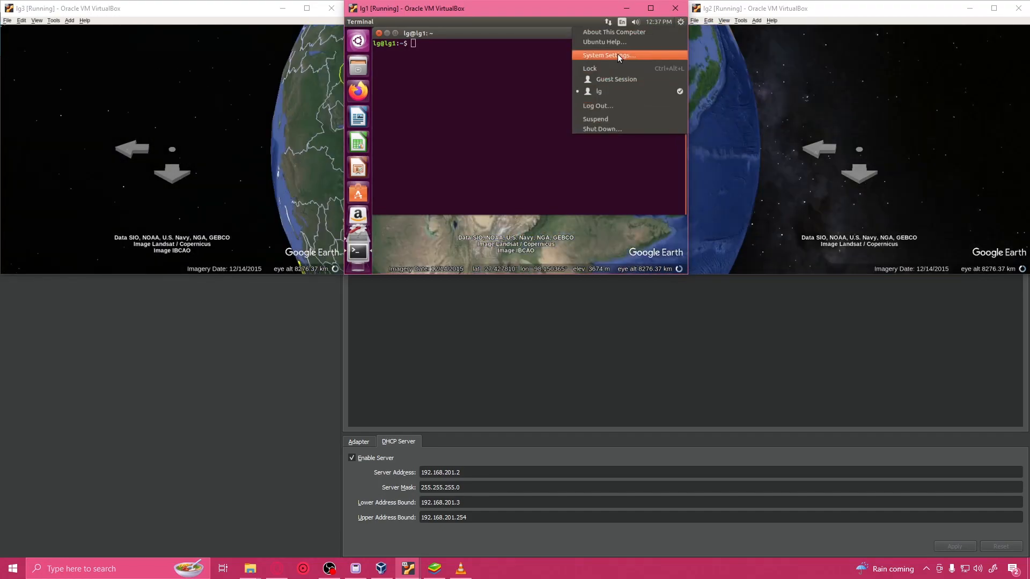
click(617, 55)
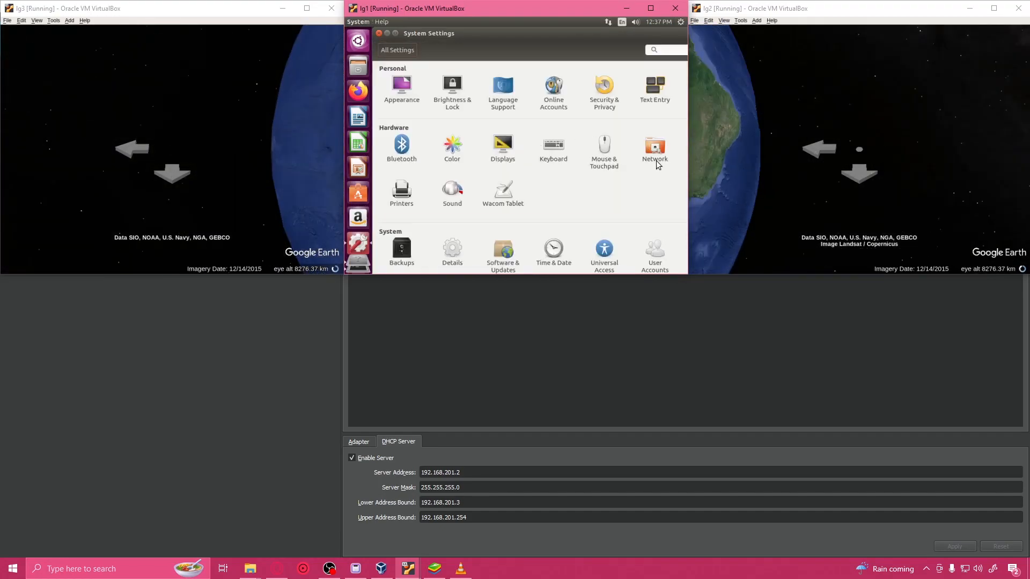
click(656, 161)
click(442, 94)
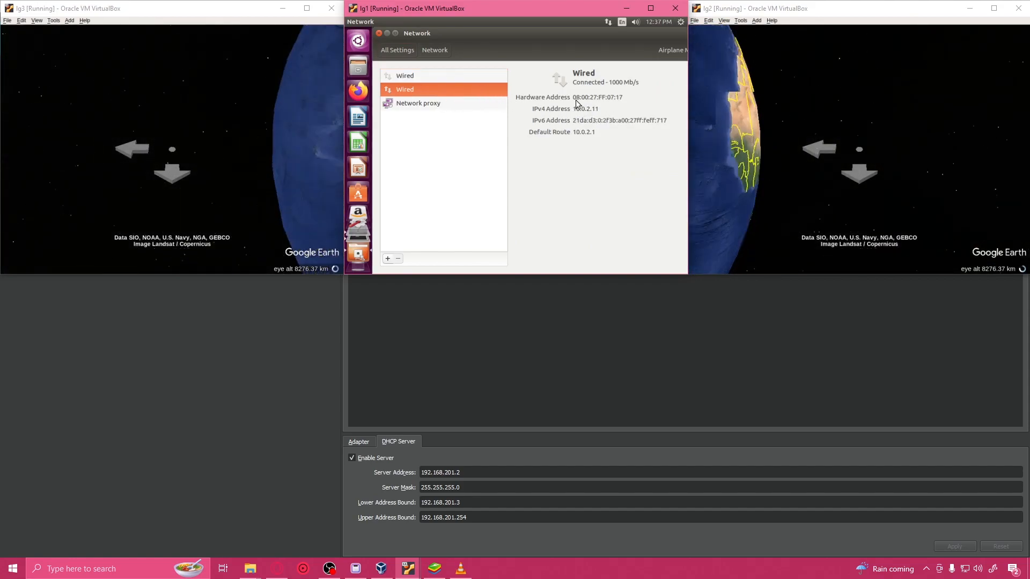
click(453, 79)
drag(576, 109, 614, 110)
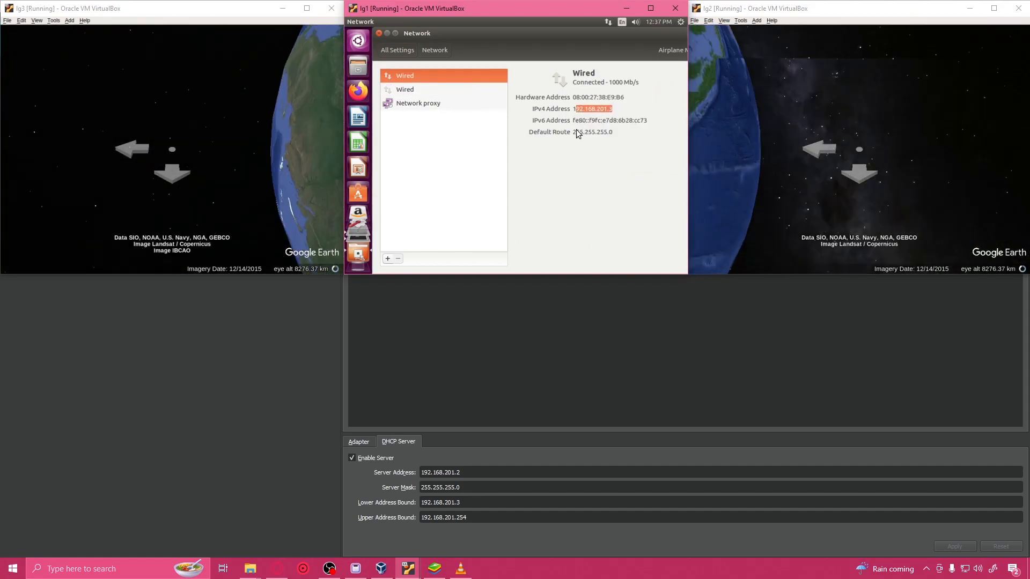
click(601, 133)
Step: Run ifconfig in lg1's terminal and review the addresses of its network interfaces
key(ctrl+alt+t)
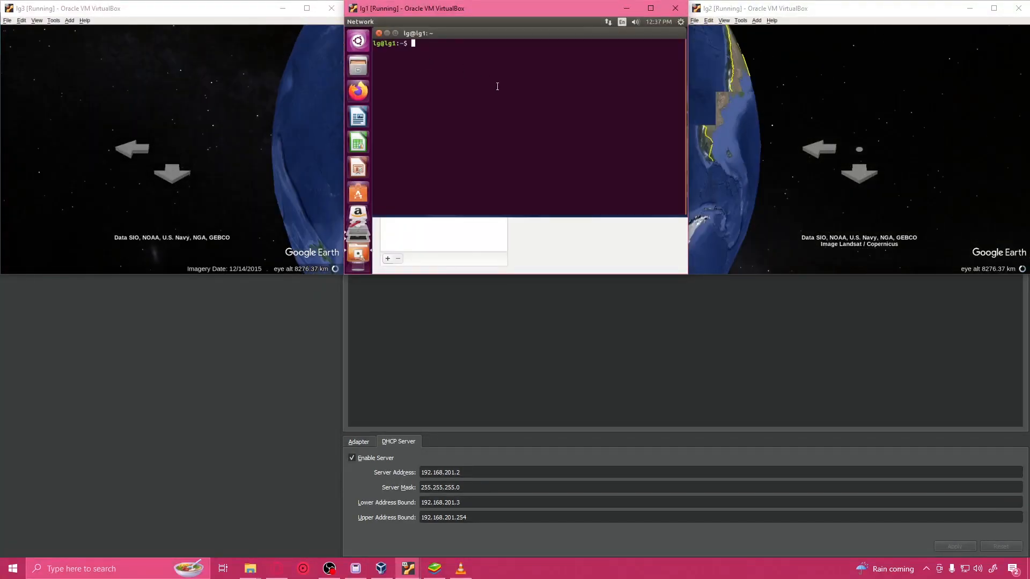
key(Up)
key(Up)
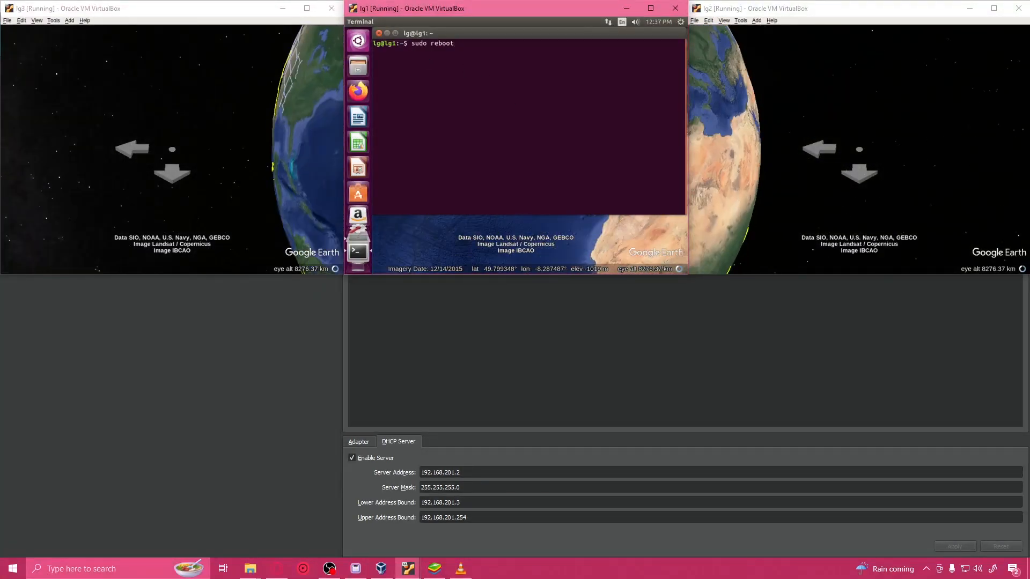
key(Return)
scroll(514, 57, up, 4)
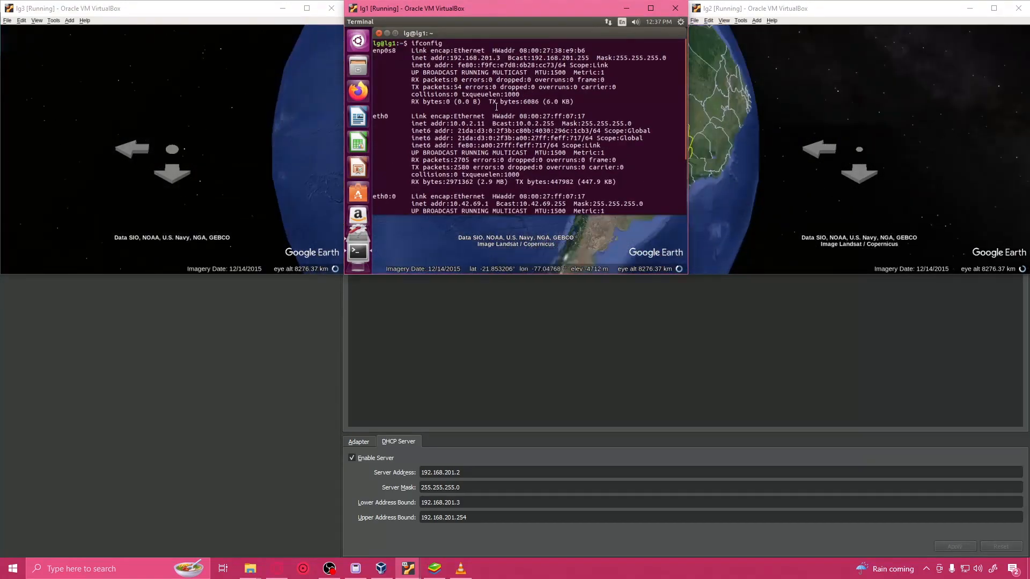
Step: Ping 192.168.201.3 from a Windows Command Prompt to check the connection to lg1, and close the prompt
click(120, 557)
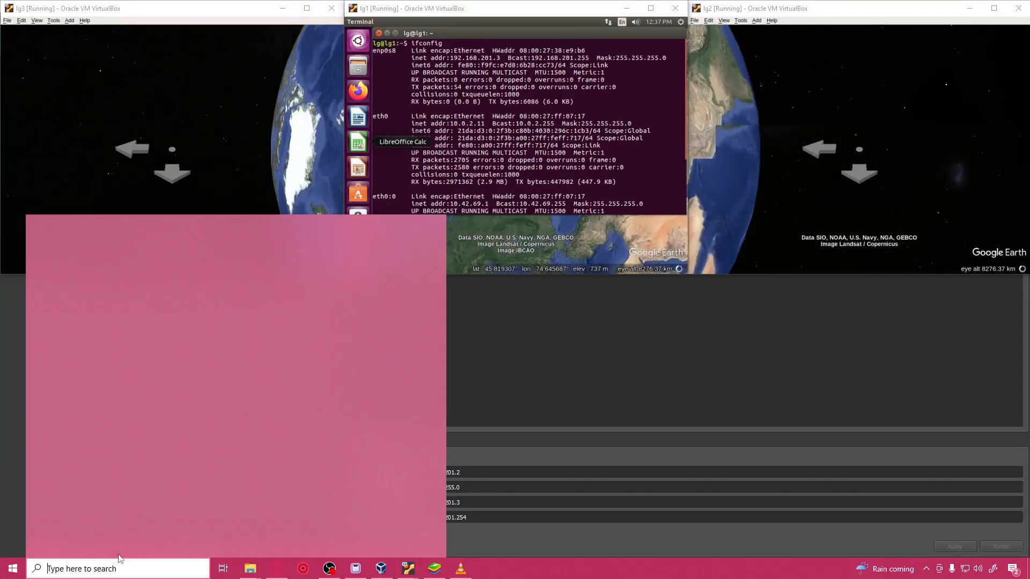
text(cmd)
key(Return)
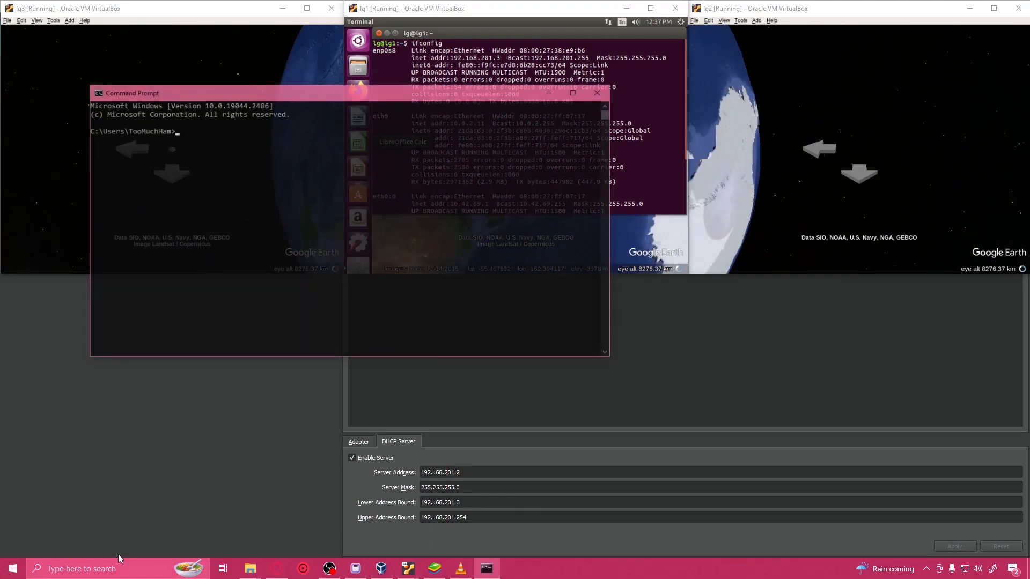
drag(374, 97, 679, 204)
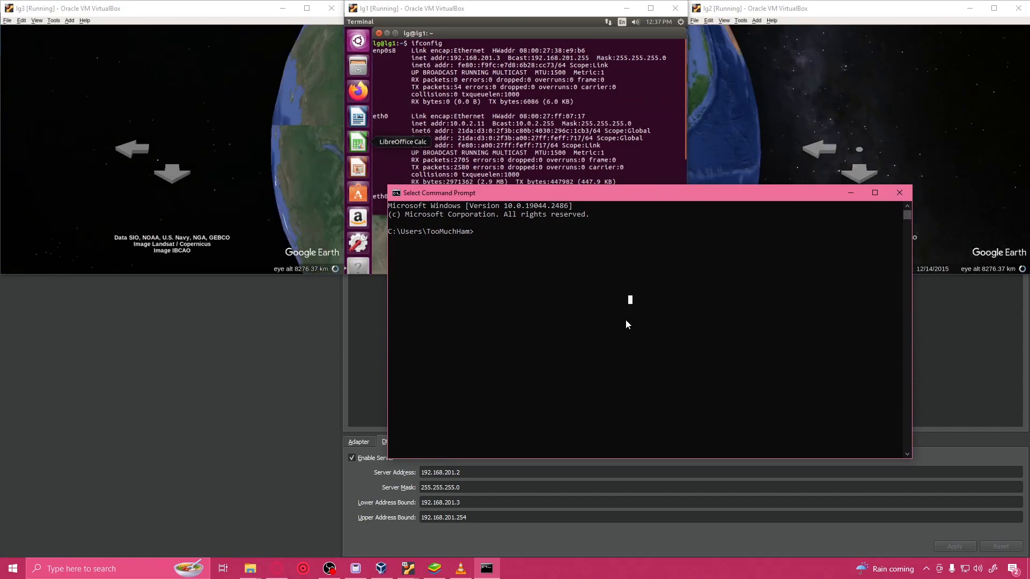
text(ping 1)
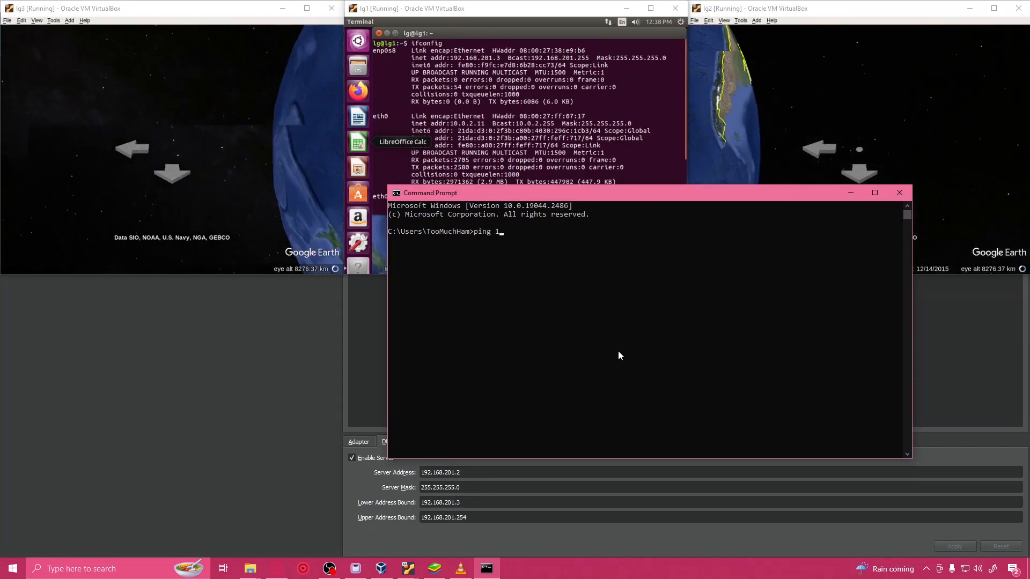
text(92.168.)
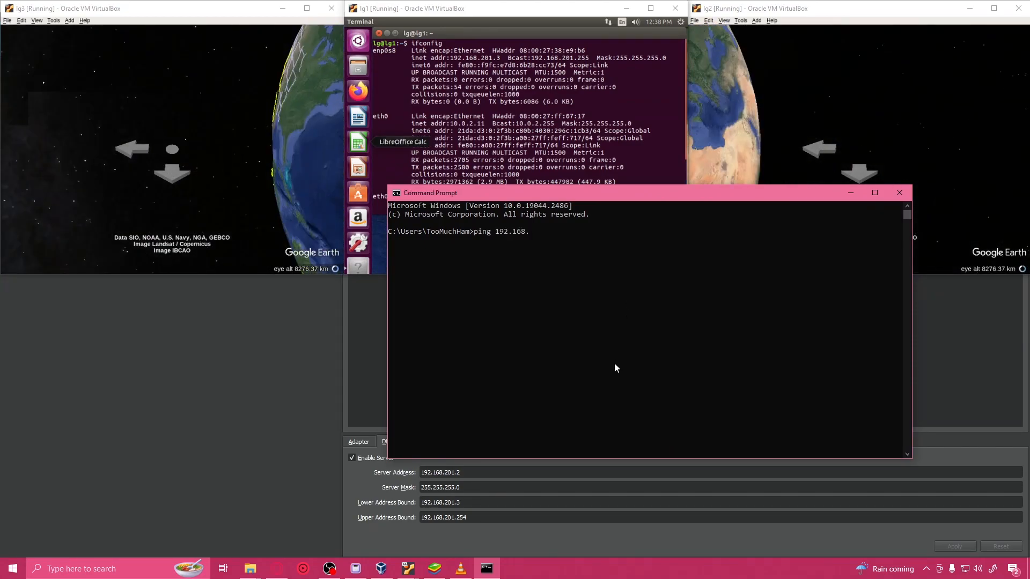
text(201.3)
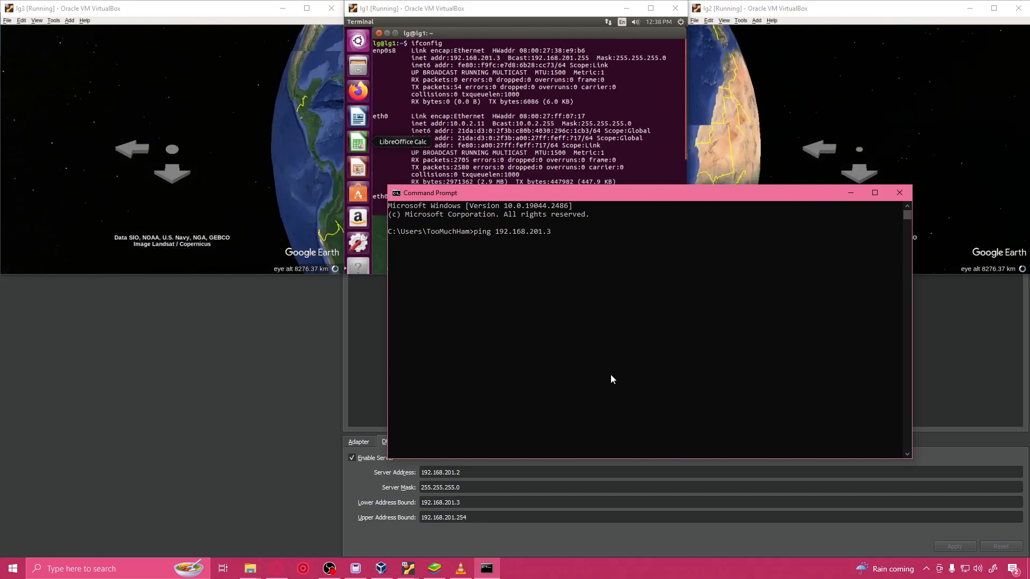
key(Return)
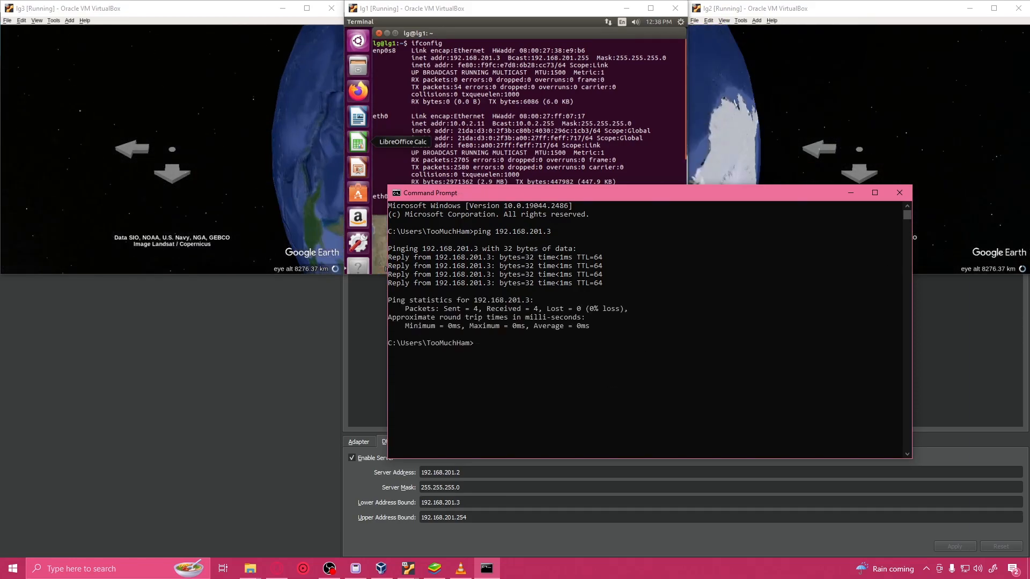
click(907, 200)
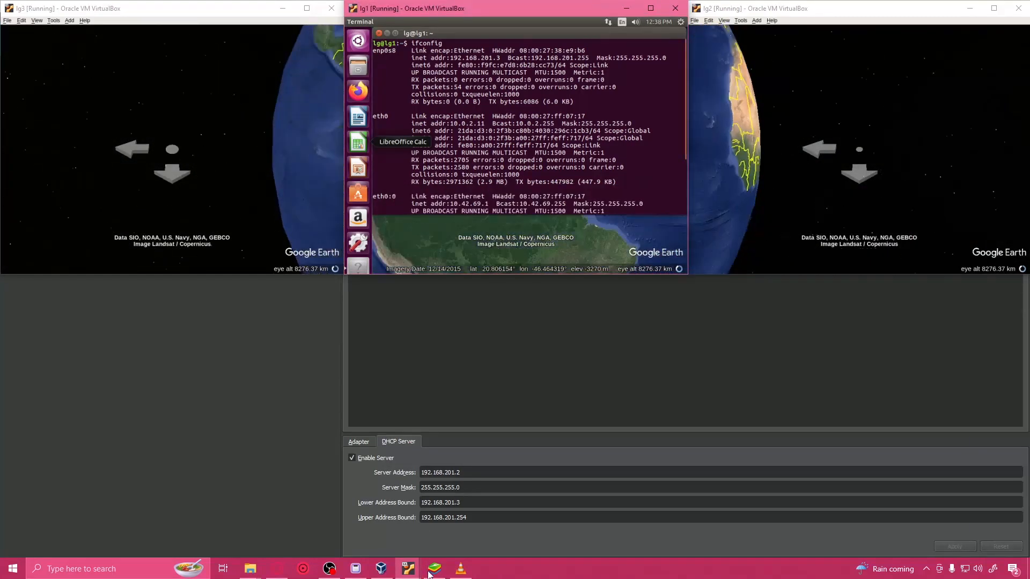
Step: Switch to BlueStacks, open the Google Play Store and sign in
click(435, 568)
click(206, 166)
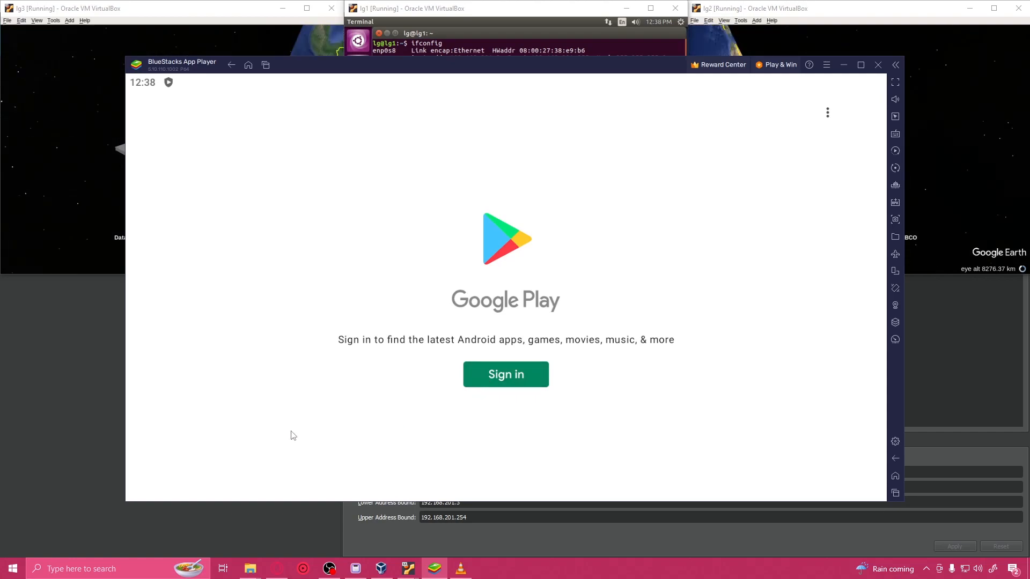
click(480, 383)
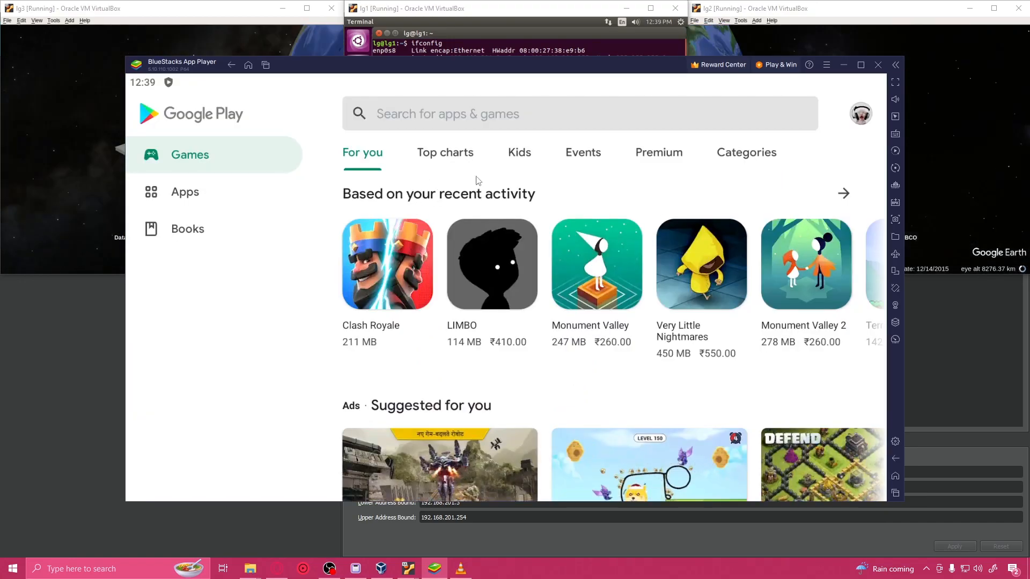
Step: Search Google Play for "liquid galaxy controller app"
click(511, 129)
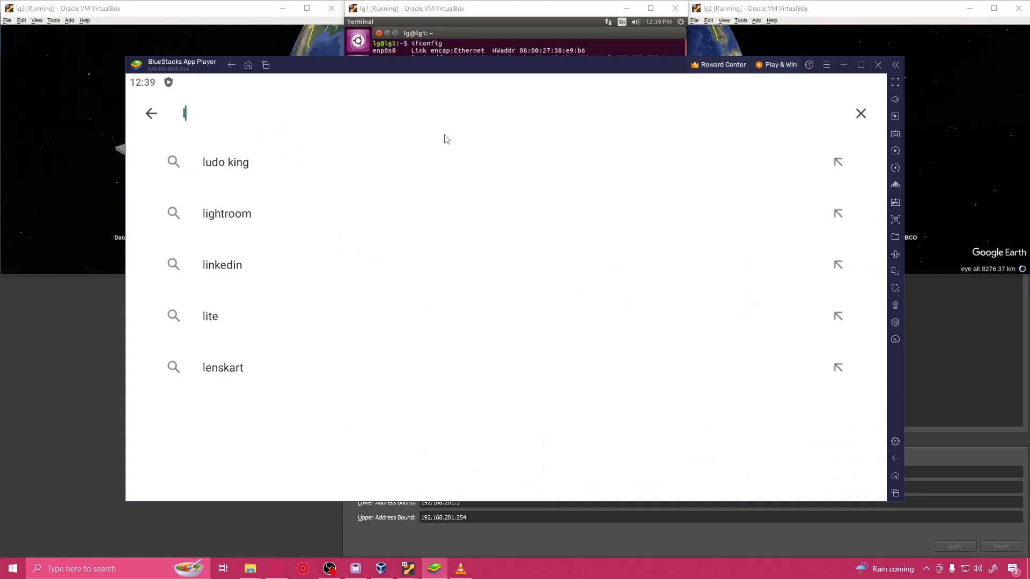
text(lg controller app)
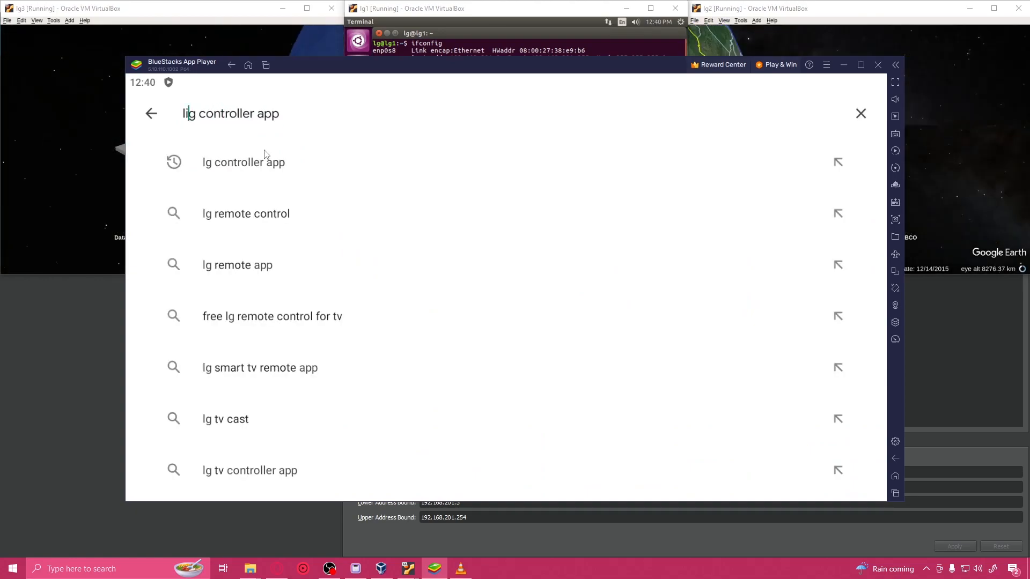
text(iquid)
key(Right)
key(Right)
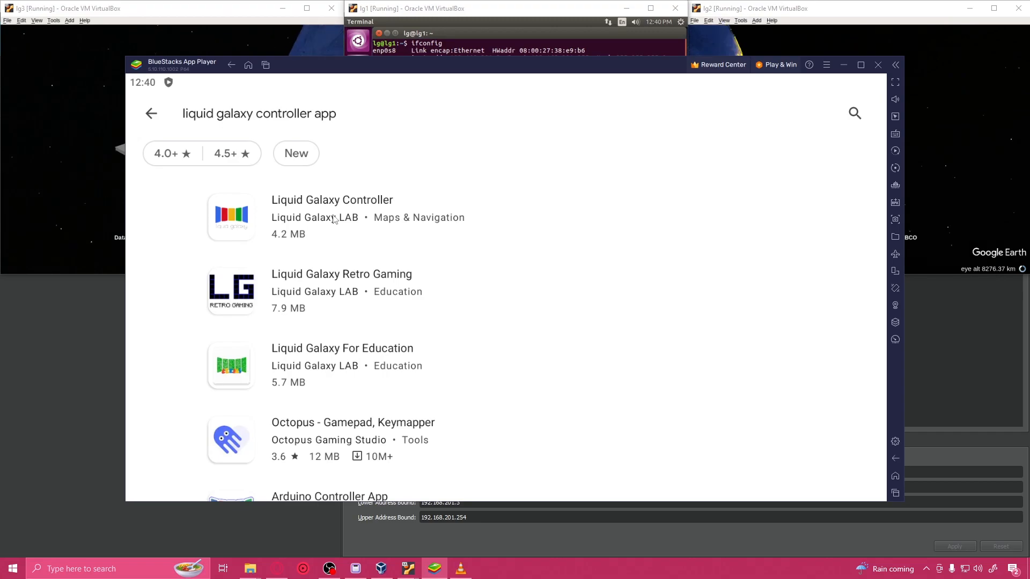
Step: Install the Liquid Galaxy Controller app by Liquid Galaxy LAB and open it
click(334, 219)
click(770, 177)
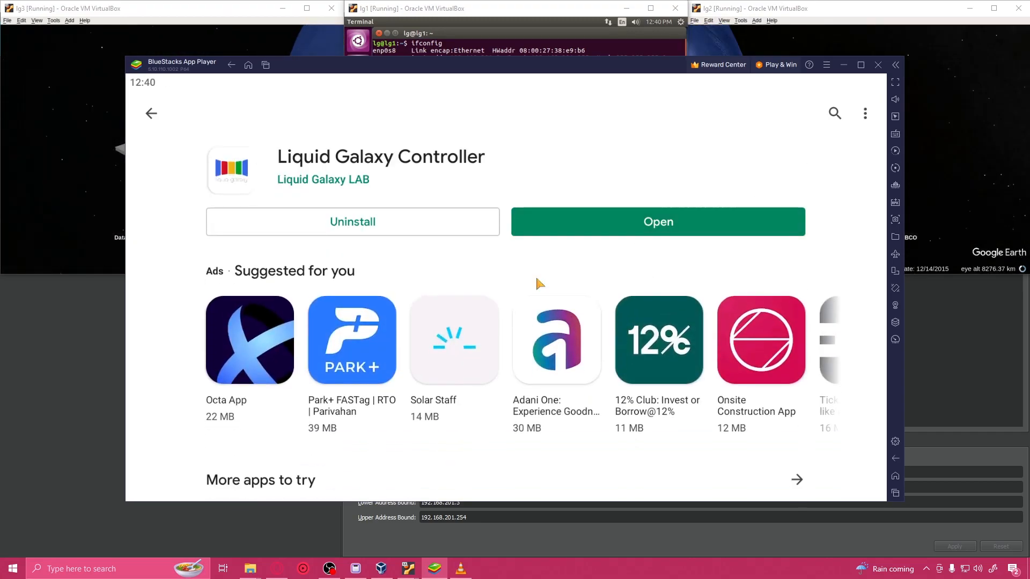
click(622, 231)
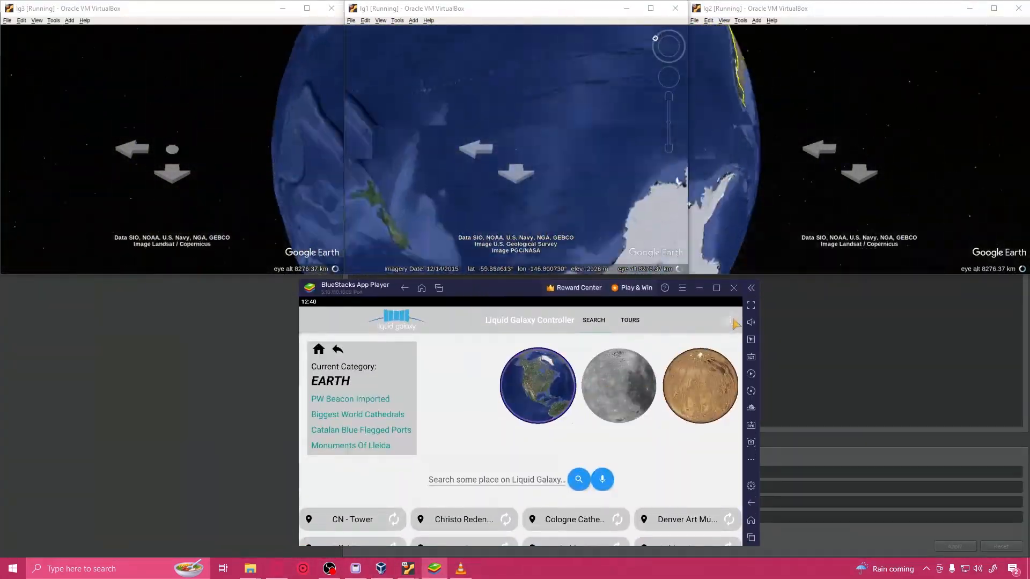
Step: Log in to the Liquid Galaxy Controller's administration area with the administration password
click(733, 321)
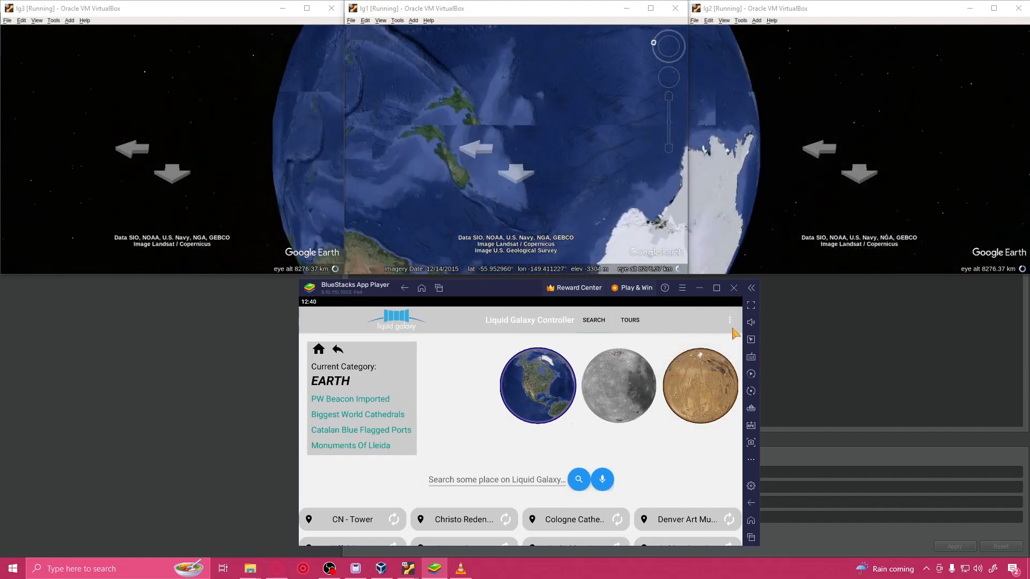
click(702, 321)
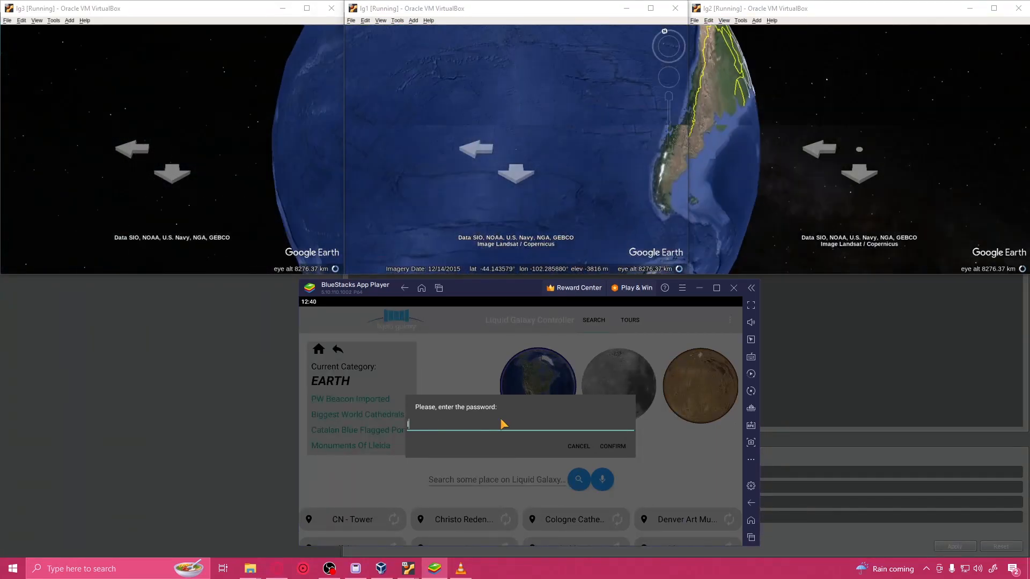
text(lg)
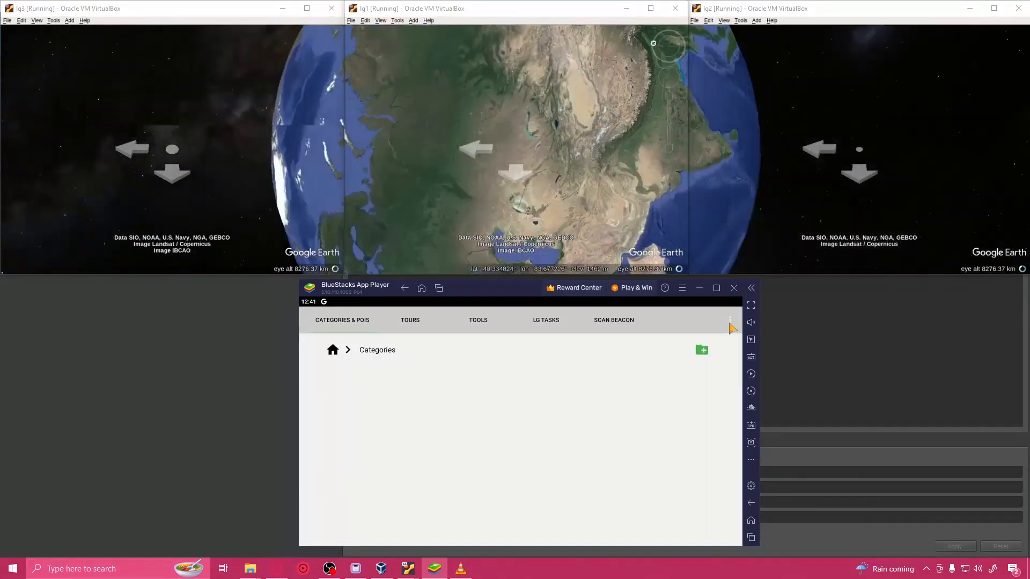
Step: Open the controller's settings and replace the Liquid Galaxy connection password
click(730, 324)
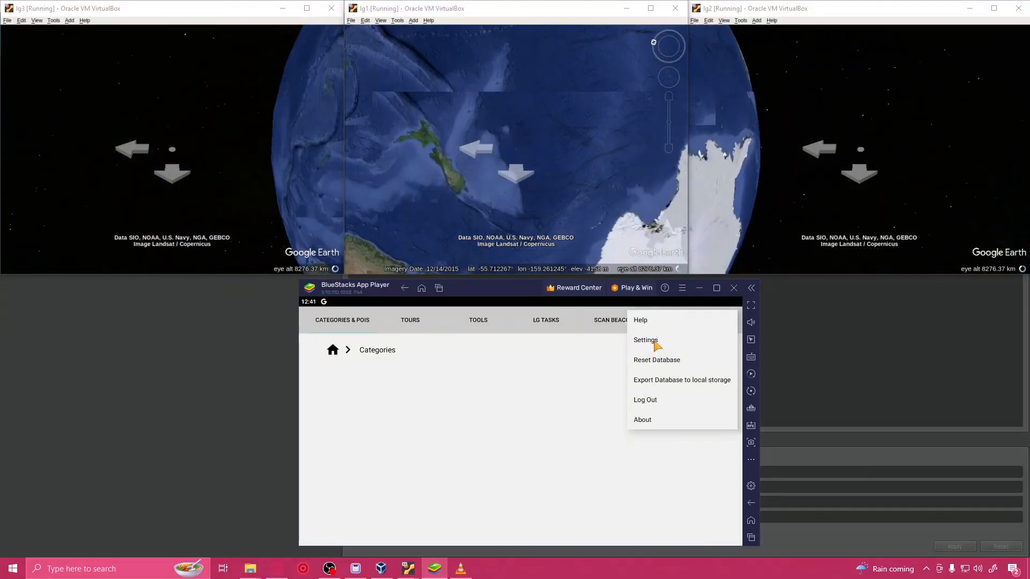
click(654, 342)
scroll(476, 344, down, 1)
scroll(412, 351, up, 1)
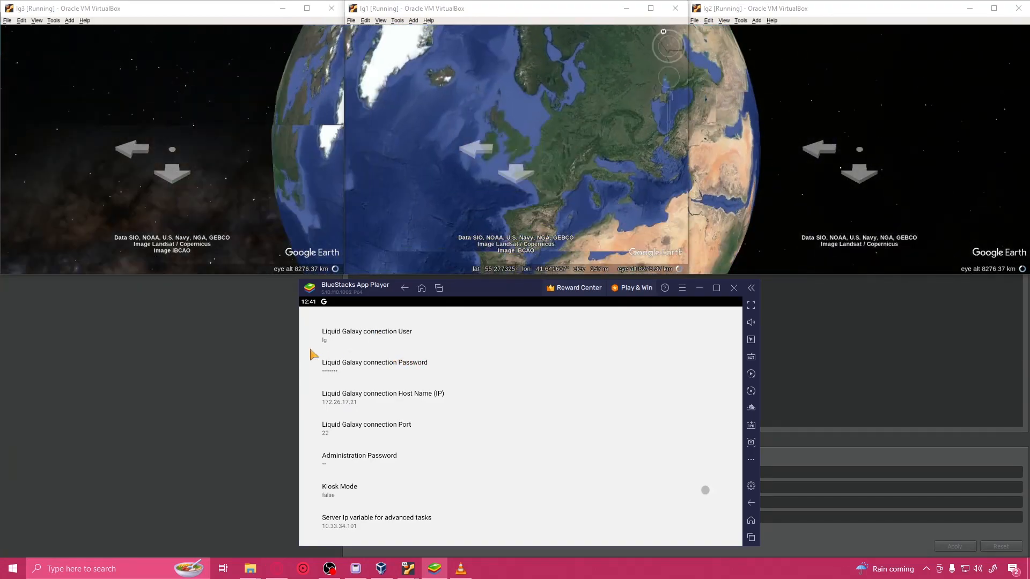
click(365, 371)
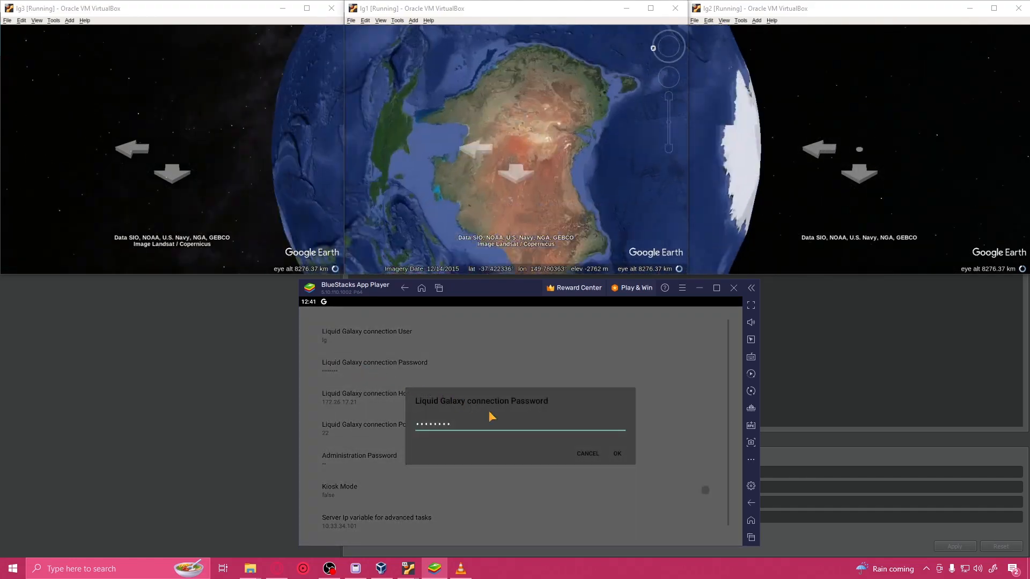
click(489, 428)
key(BackSpace)
key(BackSpace)
key(BackSpace)
key(BackSpace)
key(BackSpace)
key(BackSpace)
key(BackSpace)
key(BackSpace)
key(BackSpace)
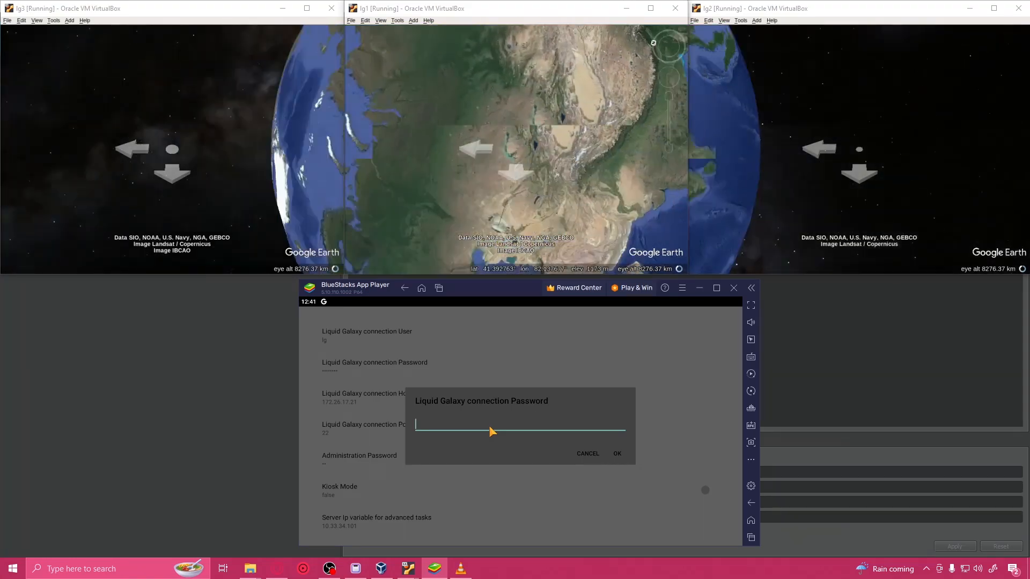
click(618, 453)
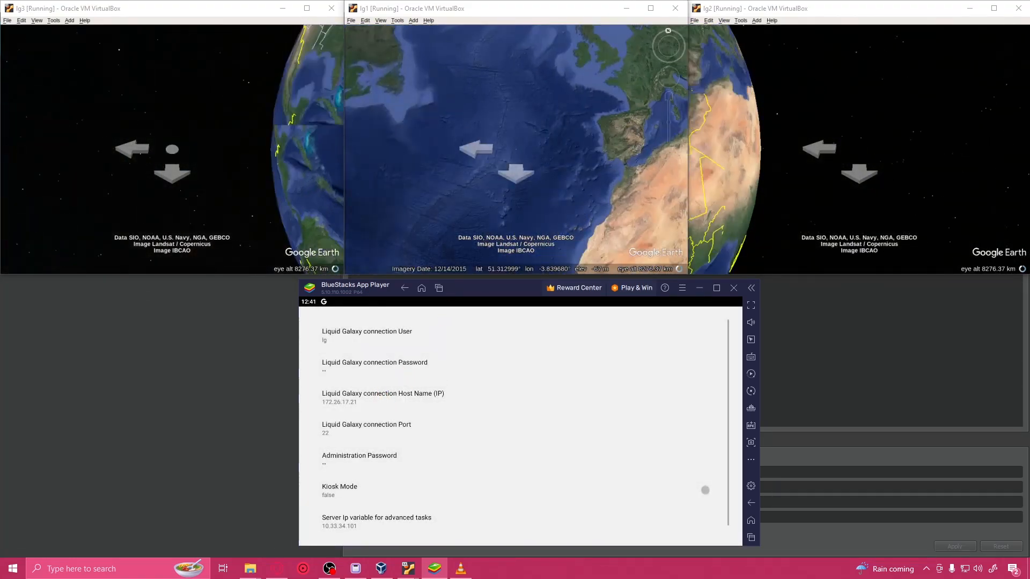
Step: Set the Liquid Galaxy connection host name (IP) to 192.168.201.3
click(377, 405)
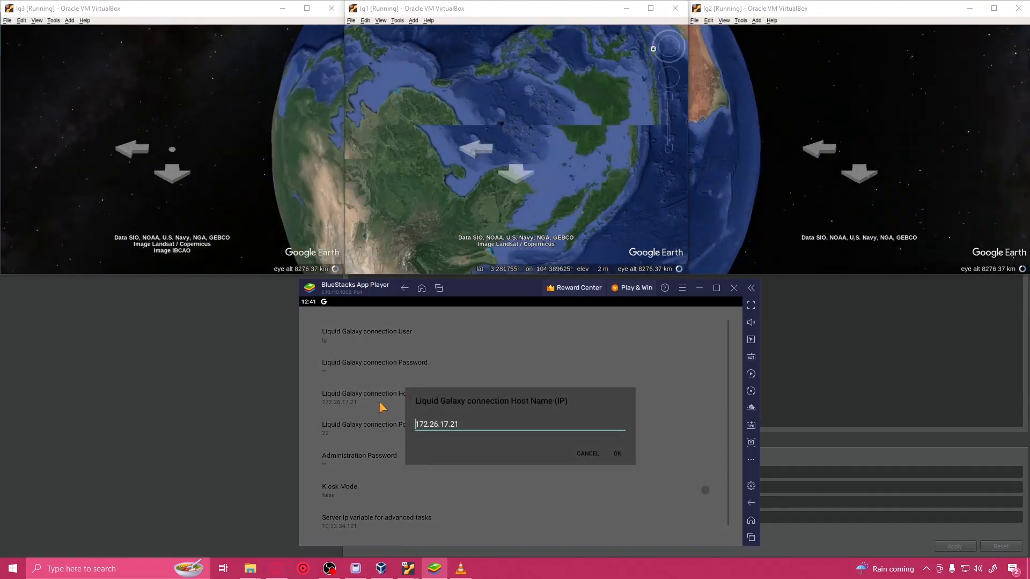
click(482, 428)
key(BackSpace)
key(BackSpace)
key(BackSpace)
key(BackSpace)
key(BackSpace)
key(BackSpace)
key(BackSpace)
key(BackSpace)
key(BackSpace)
key(BackSpace)
key(BackSpace)
key(BackSpace)
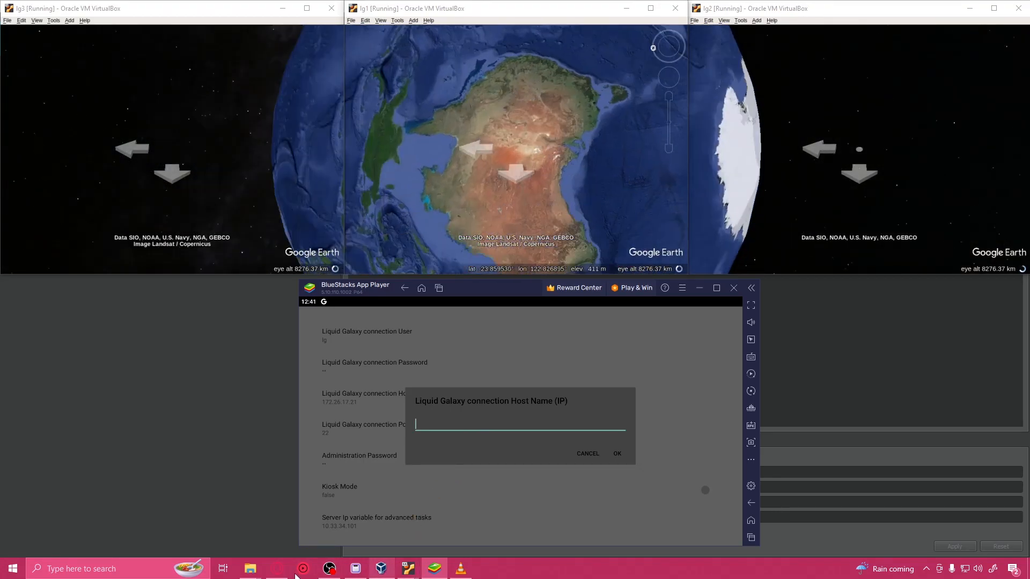
text(192.168)
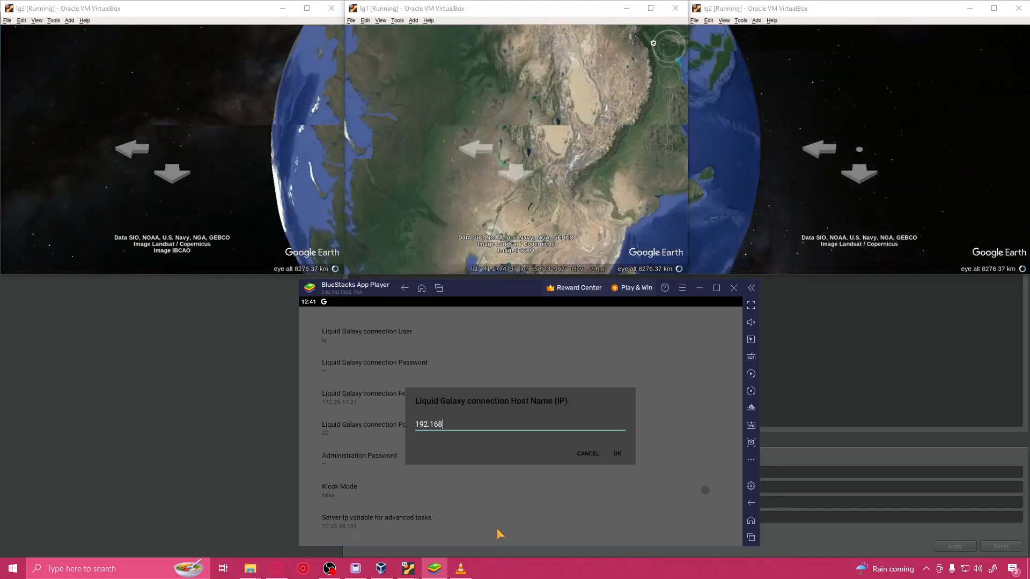
text(.201.3)
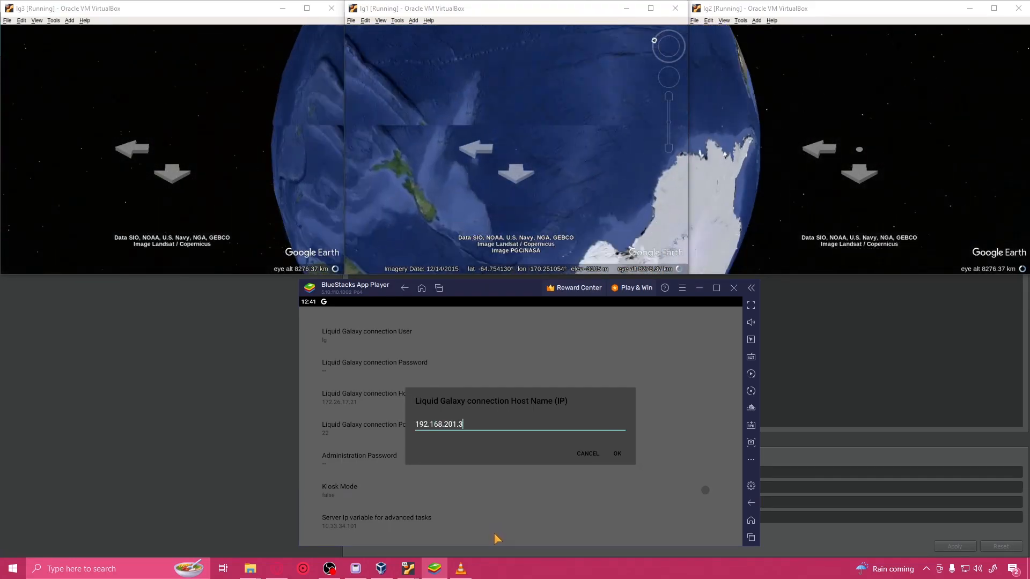
click(617, 454)
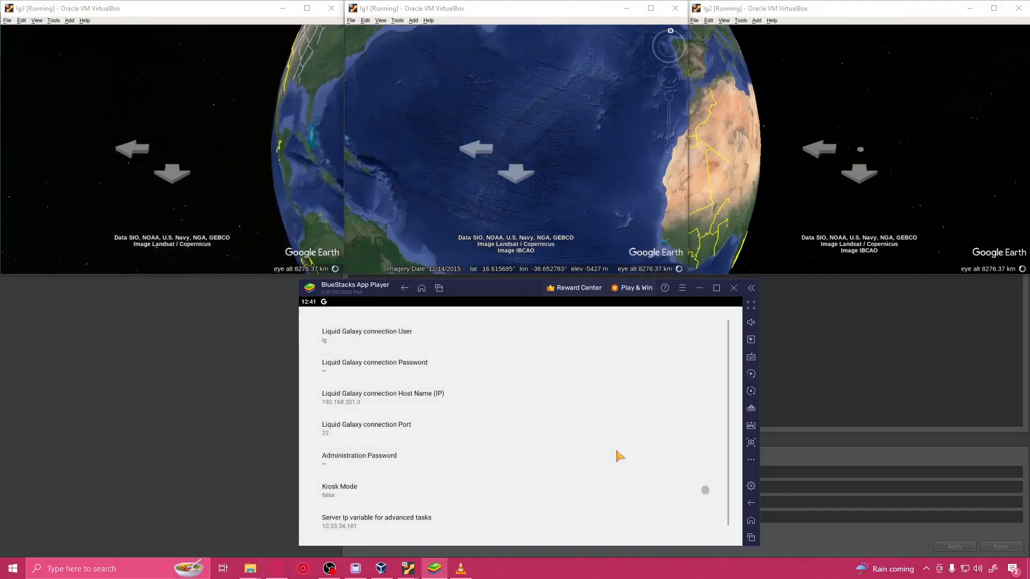
Step: Replace the administration password in the controller's settings
click(375, 461)
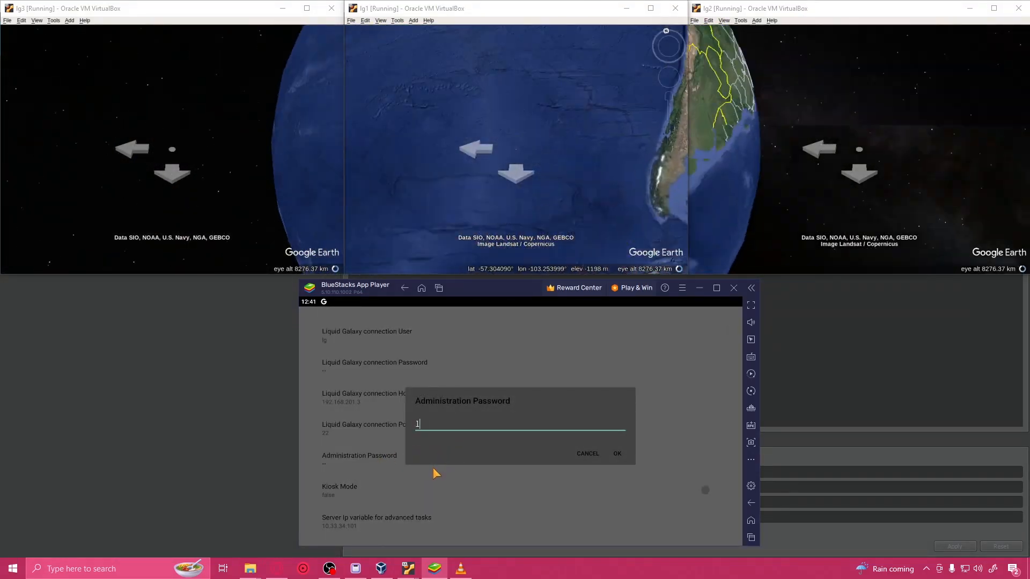
click(618, 453)
Step: Set the server IP variable for advanced tasks to 192.168.201.3
scroll(420, 464, down, 1)
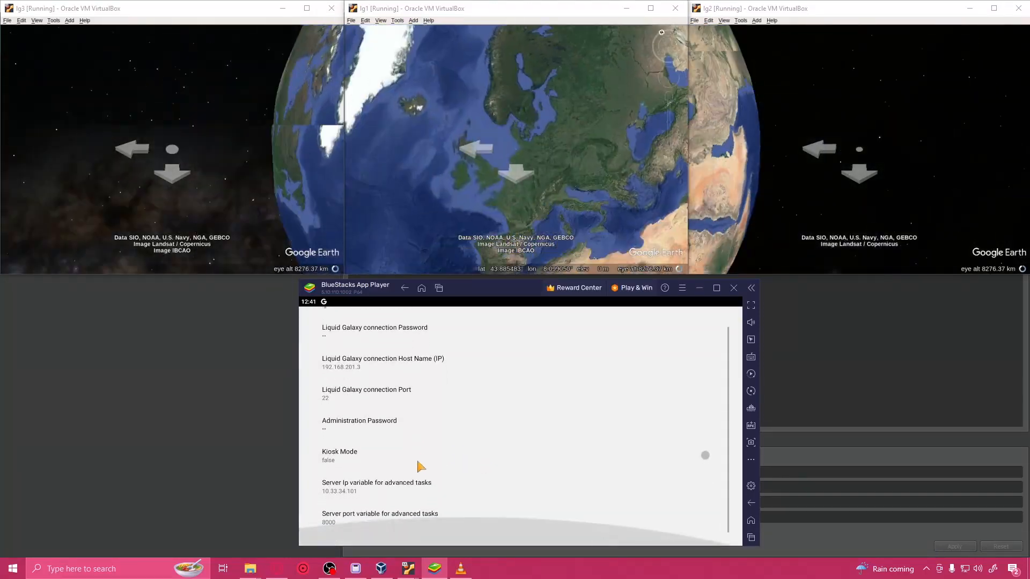
click(357, 489)
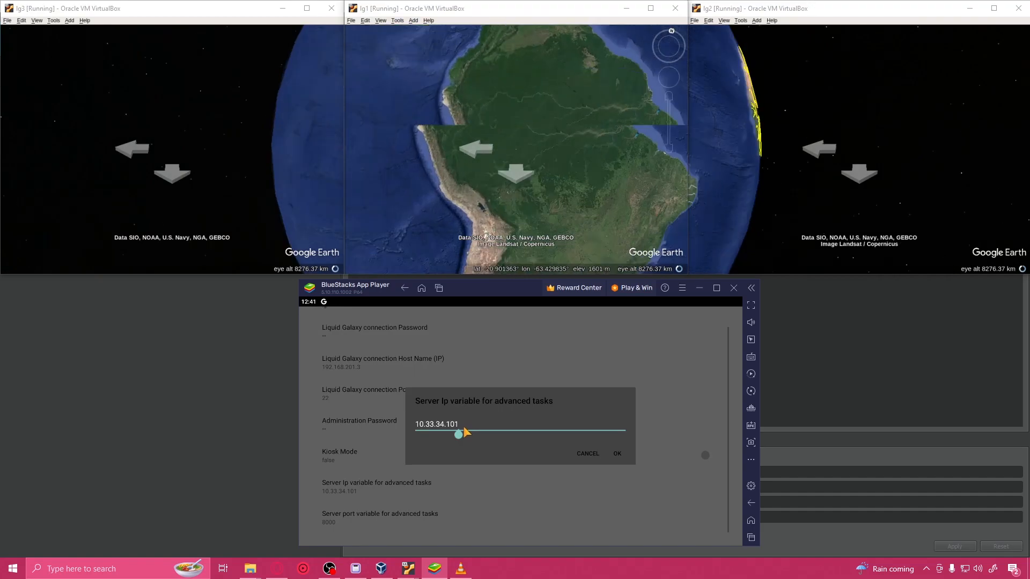
key(BackSpace)
key(BackSpace)
key(BackSpace)
key(BackSpace)
key(BackSpace)
key(BackSpace)
key(BackSpace)
key(BackSpace)
key(BackSpace)
key(BackSpace)
key(BackSpace)
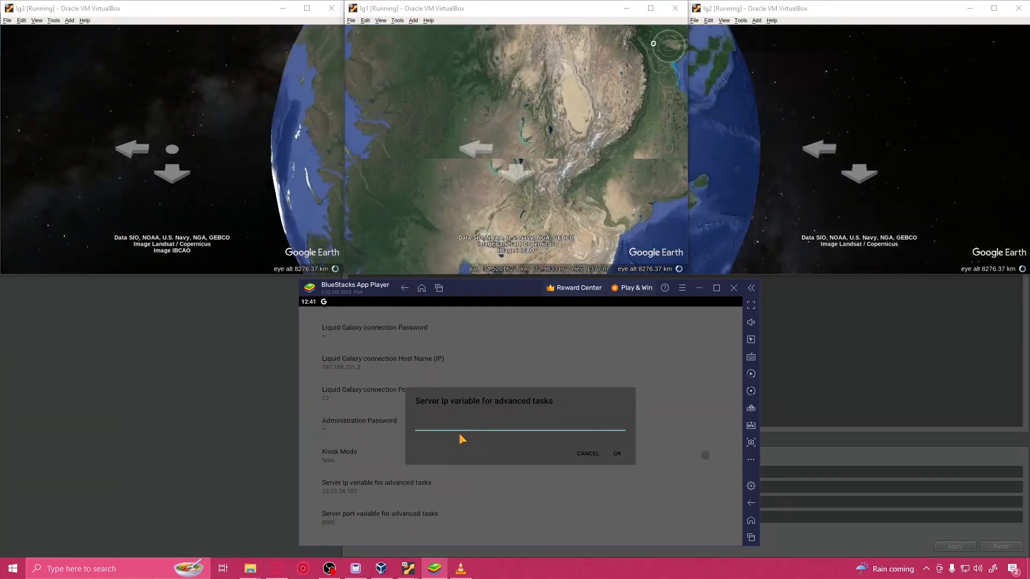
text(19)
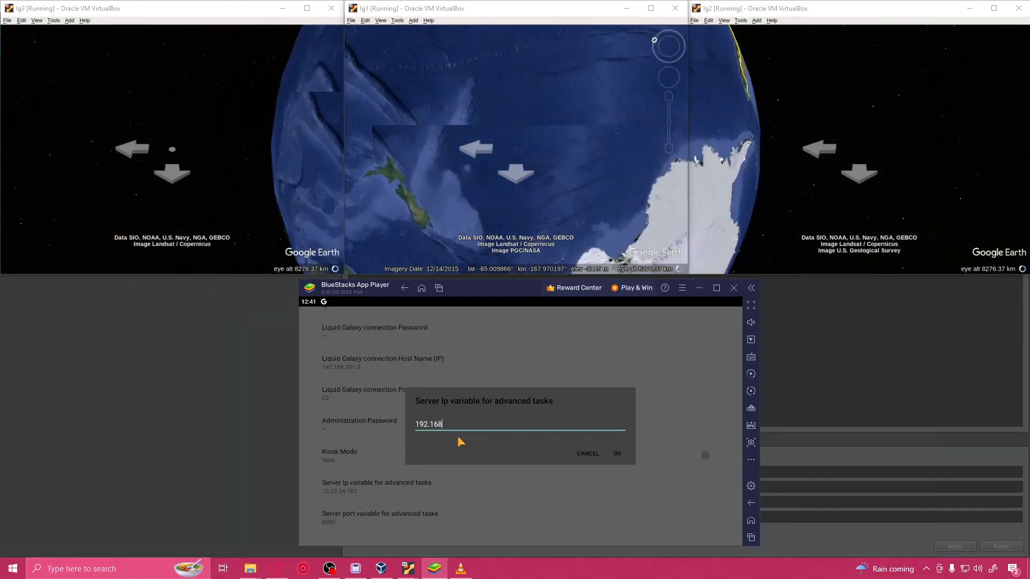
text(2.168.201)
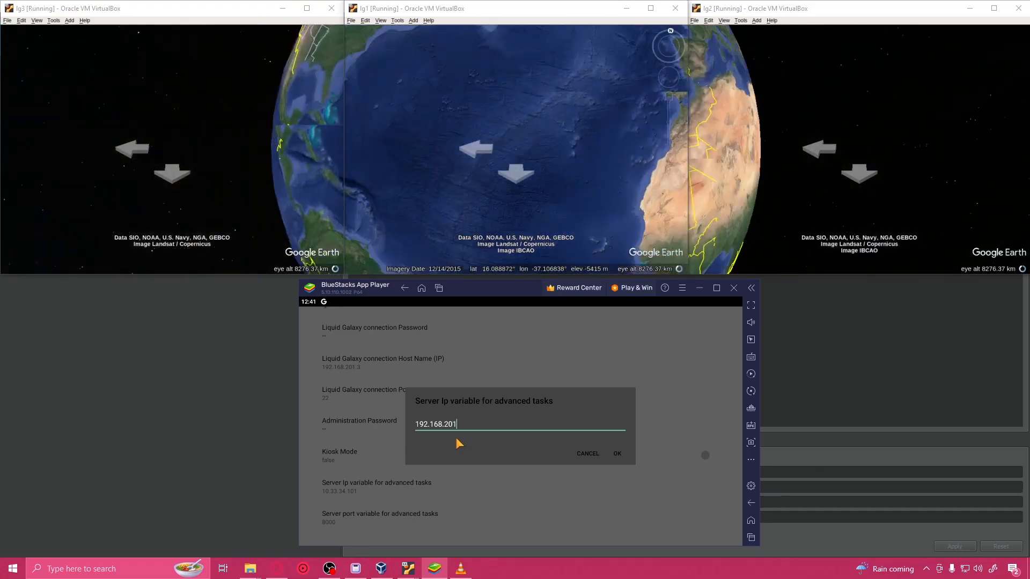
text(1)
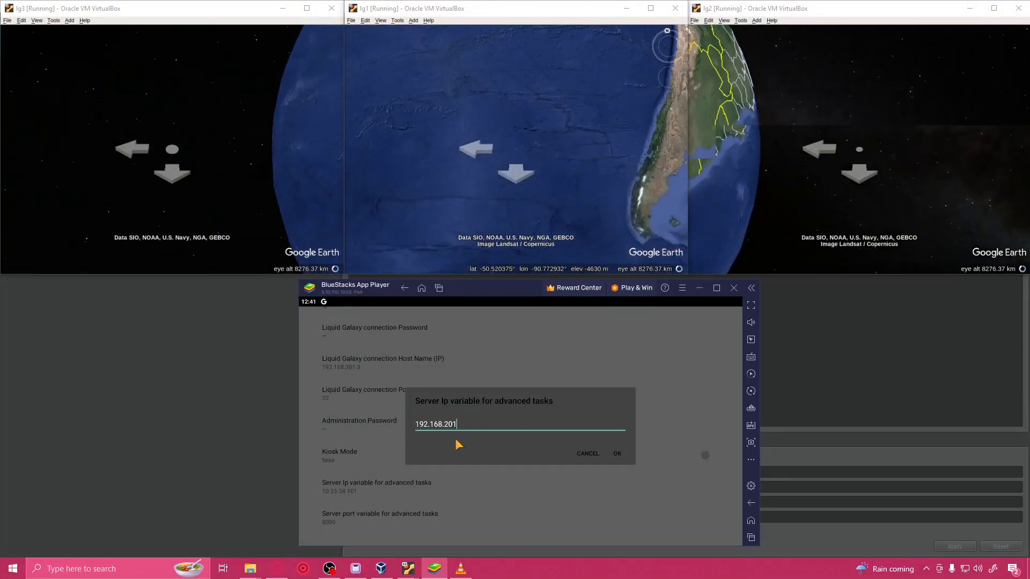
text(.3)
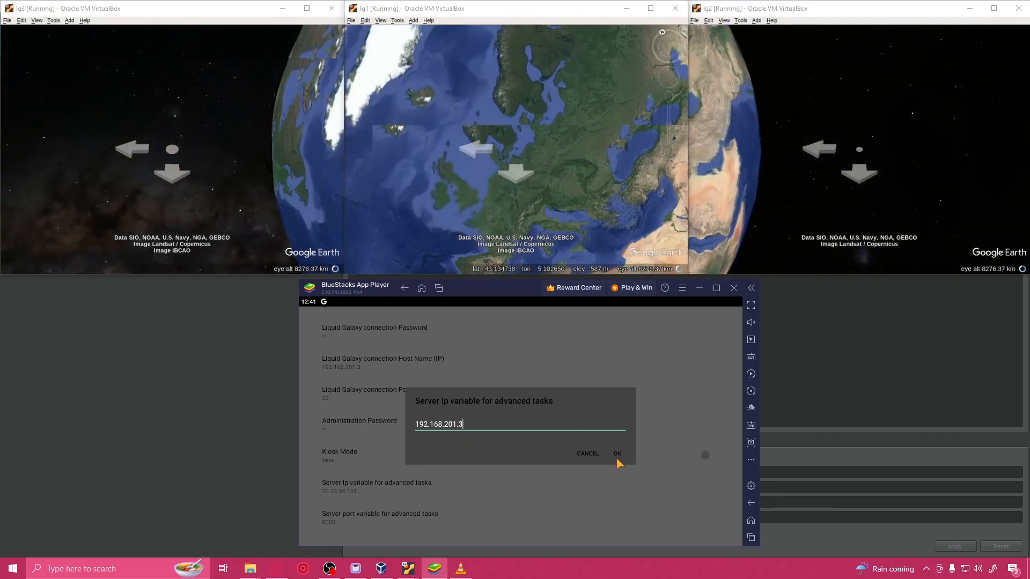
click(616, 454)
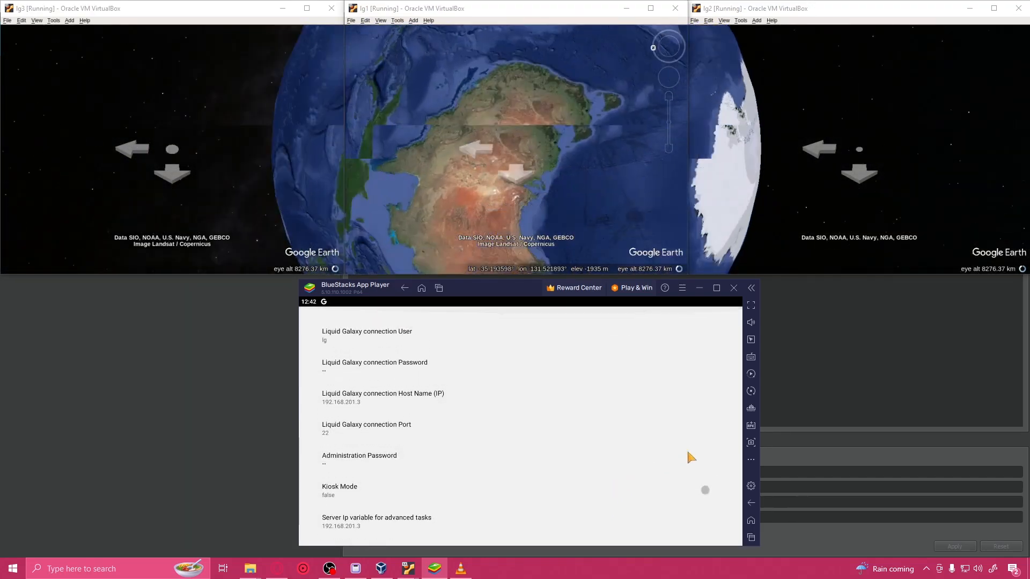
Step: Return to the controller's search screen, switch the Liquid Galaxy to the Moon and rotate it on lg1
click(754, 503)
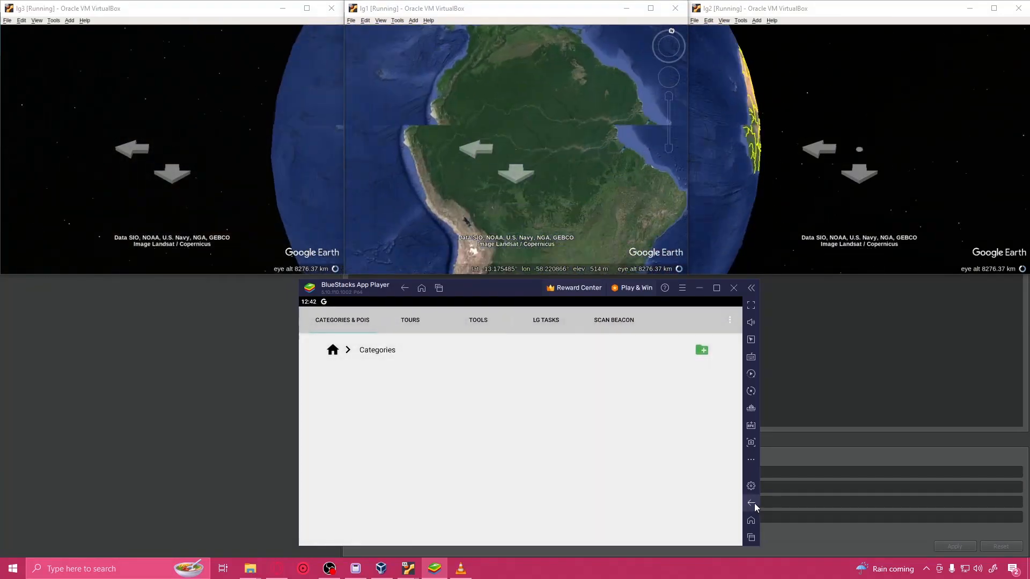
click(752, 503)
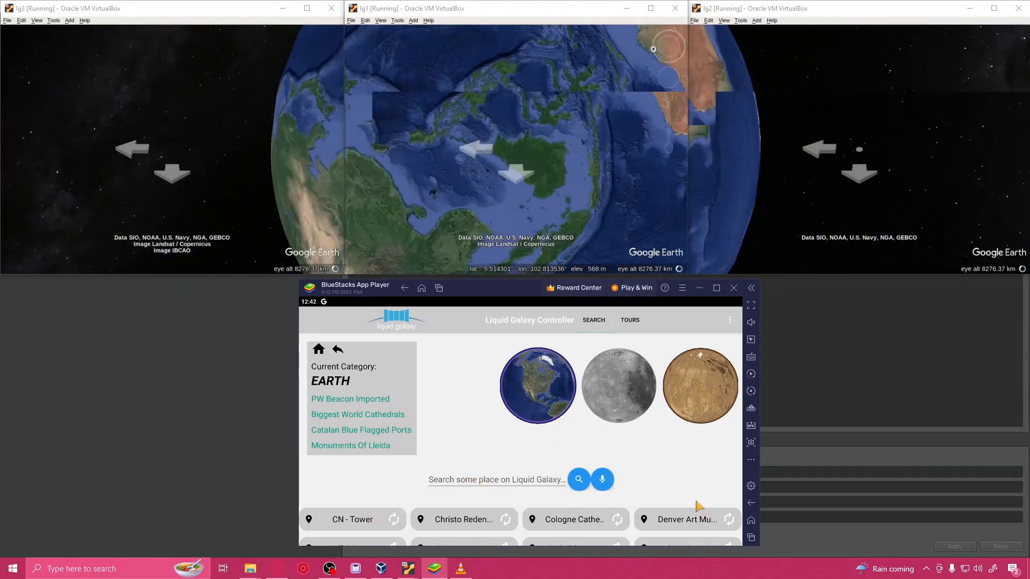
click(620, 409)
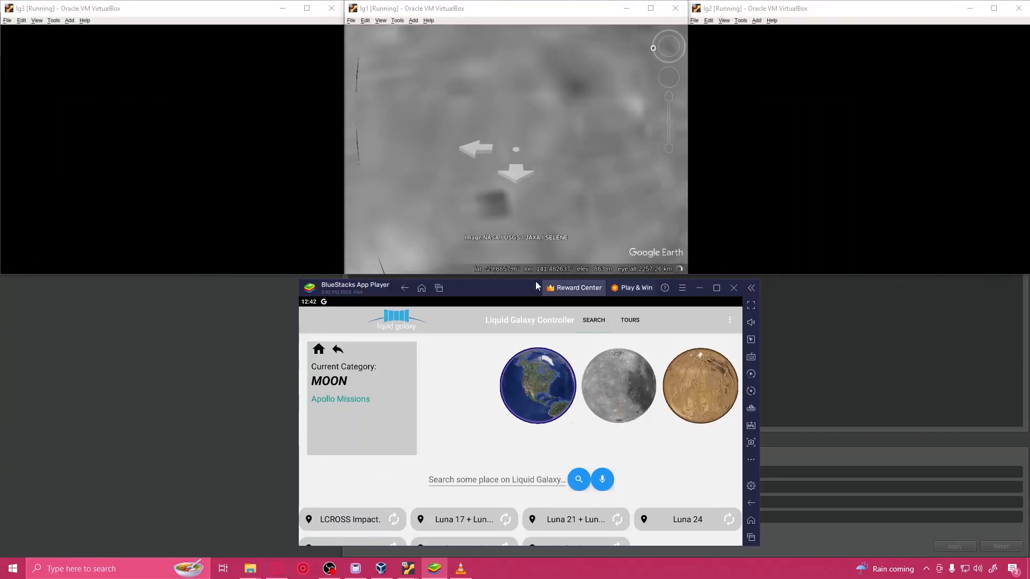
drag(450, 245, 535, 186)
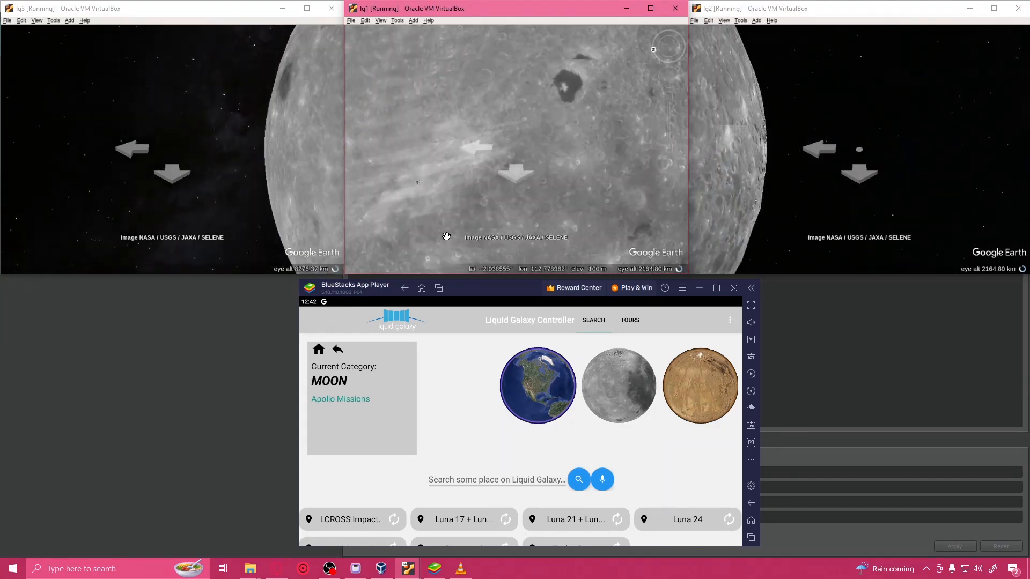
Step: Restore the default navigation options of Google Earth on lg1, apply them and test them by rotating the Moon
click(397, 20)
click(433, 92)
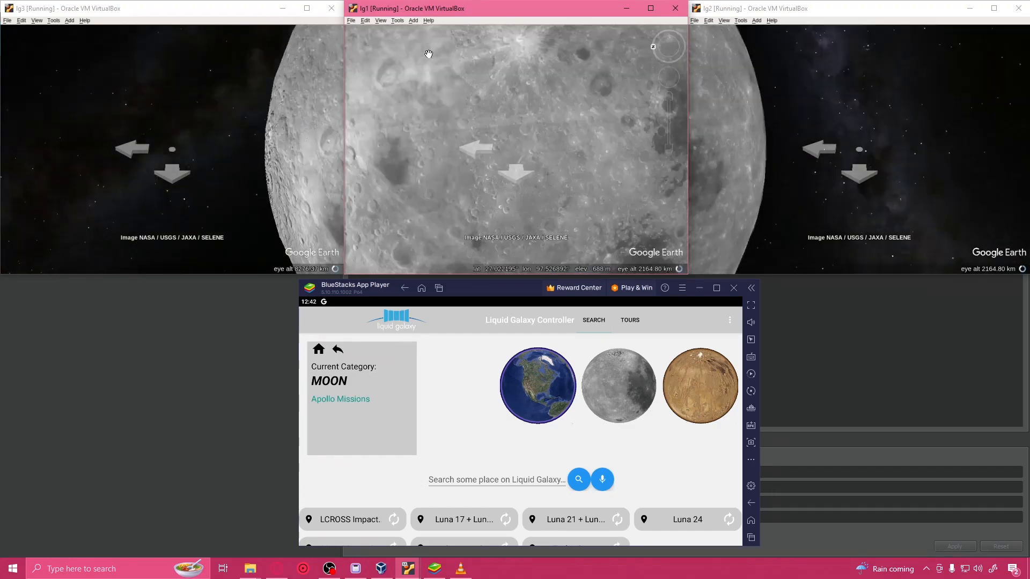
click(401, 22)
click(453, 107)
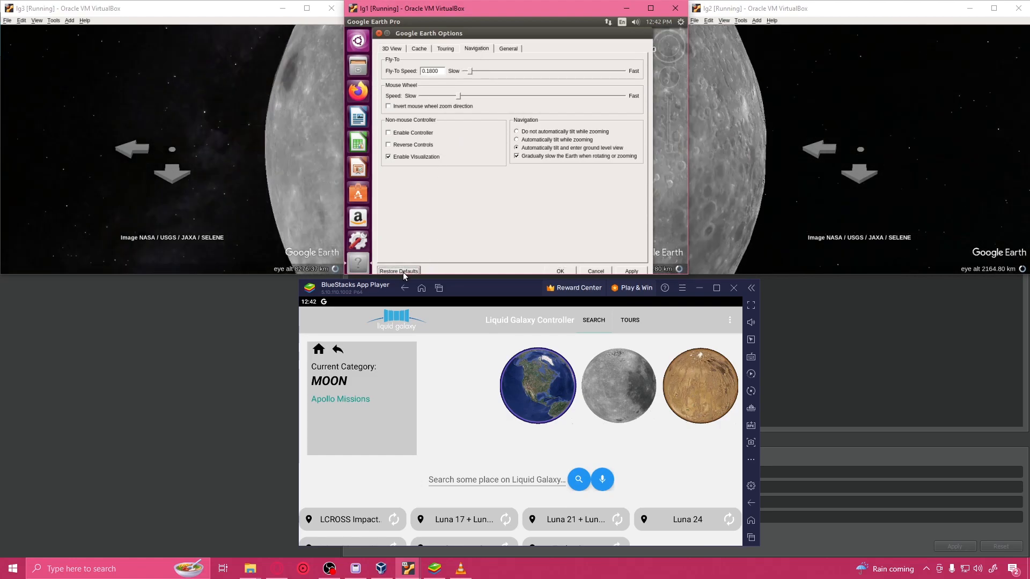
click(635, 270)
click(564, 270)
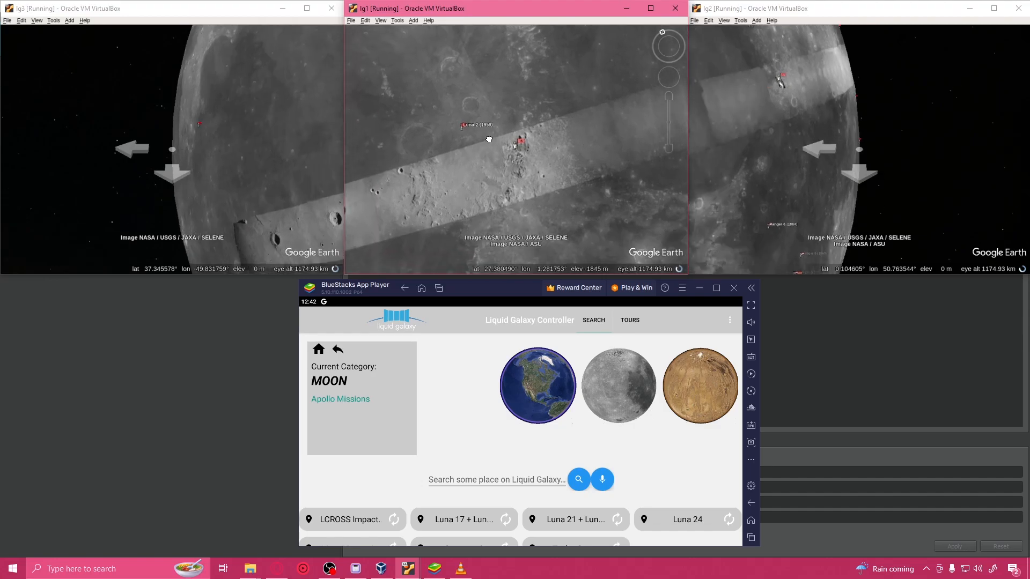
drag(523, 134, 467, 182)
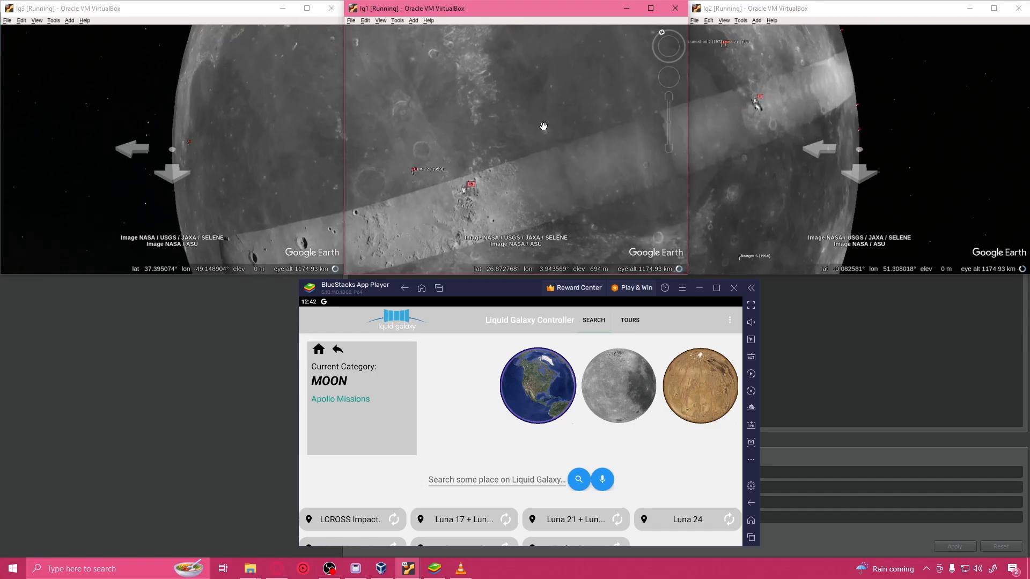
Step: Switch the Liquid Galaxy to Earth with the controller and enter "tokyo" as the place to search for
click(556, 351)
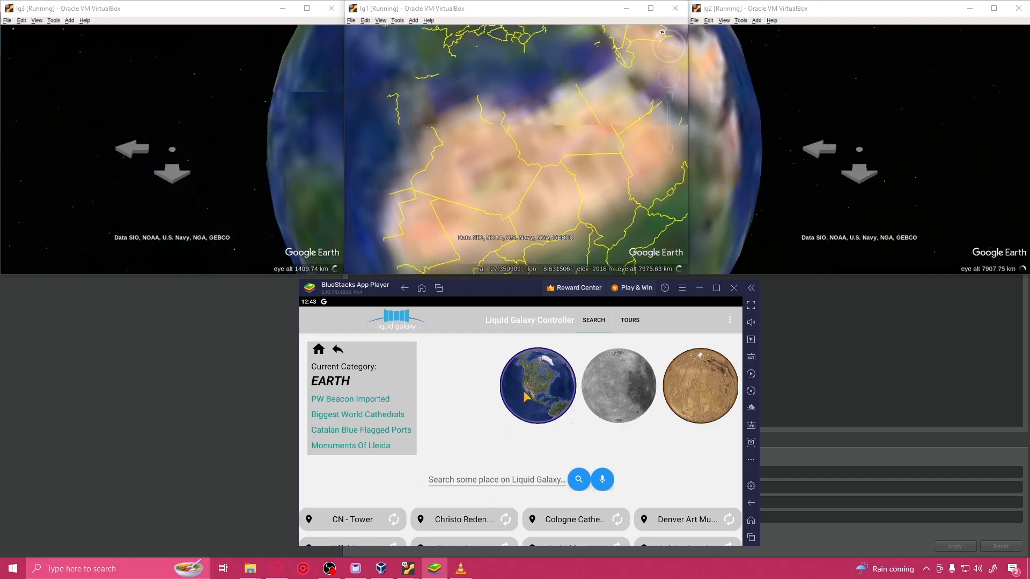
click(535, 478)
text(tokyo)
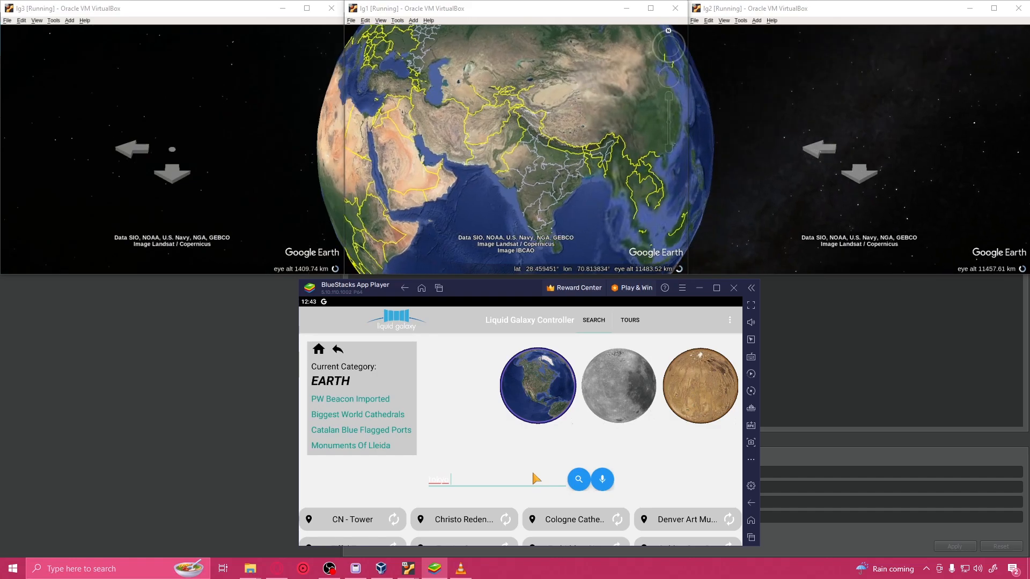